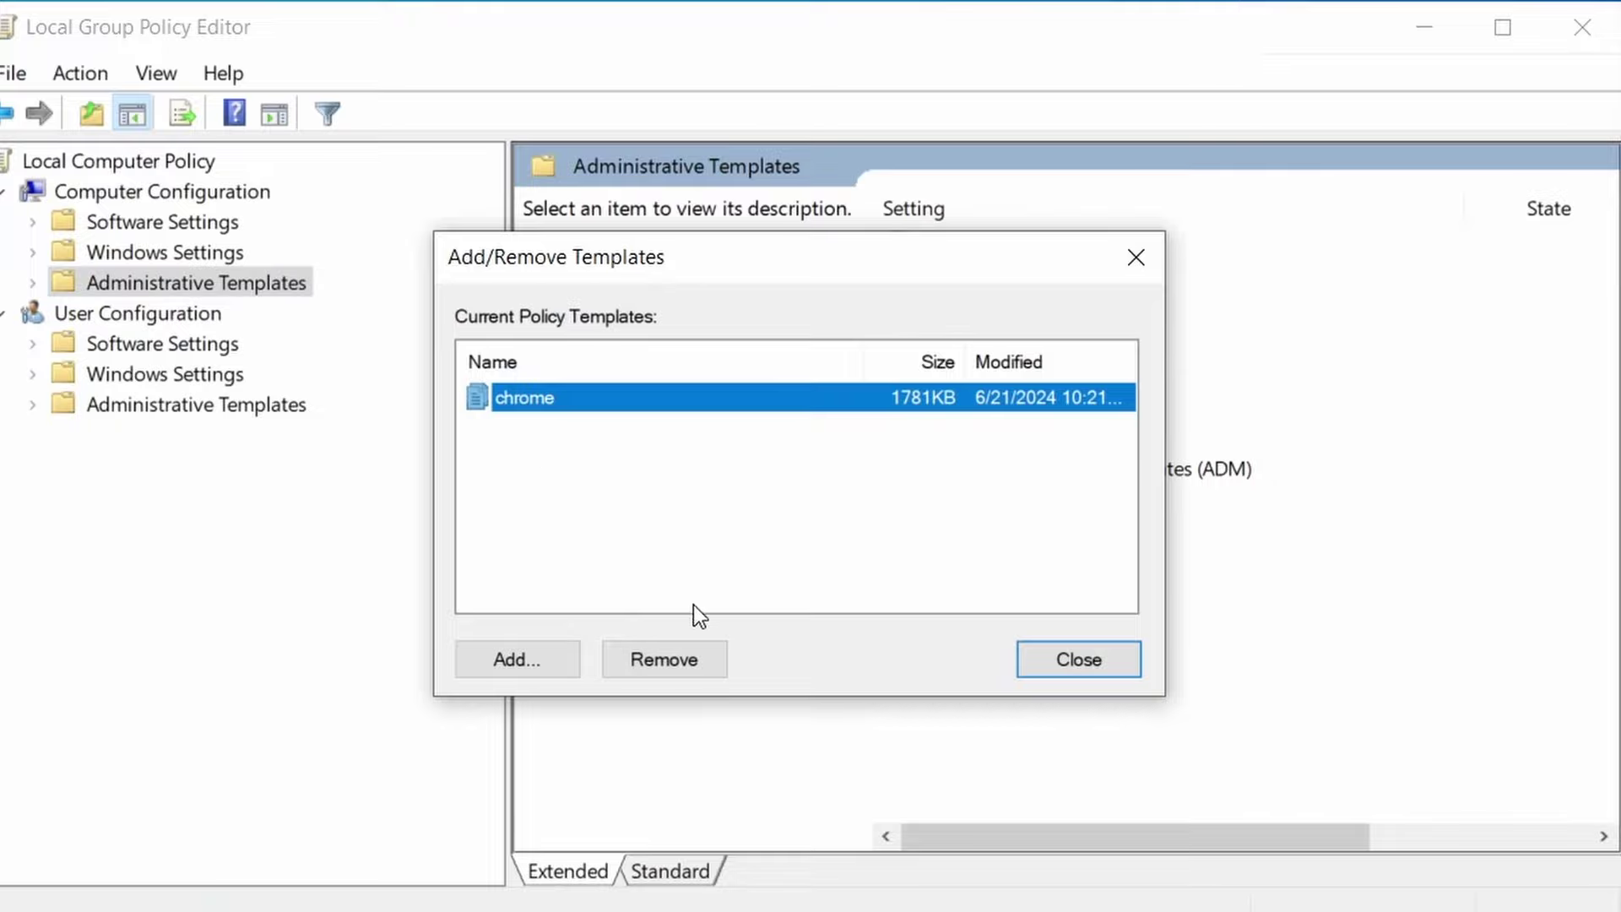
# Remove the chrome policy template from the computer's Administrative Templates and close the template manager
pyautogui.click(679, 661)
pyautogui.click(1055, 658)
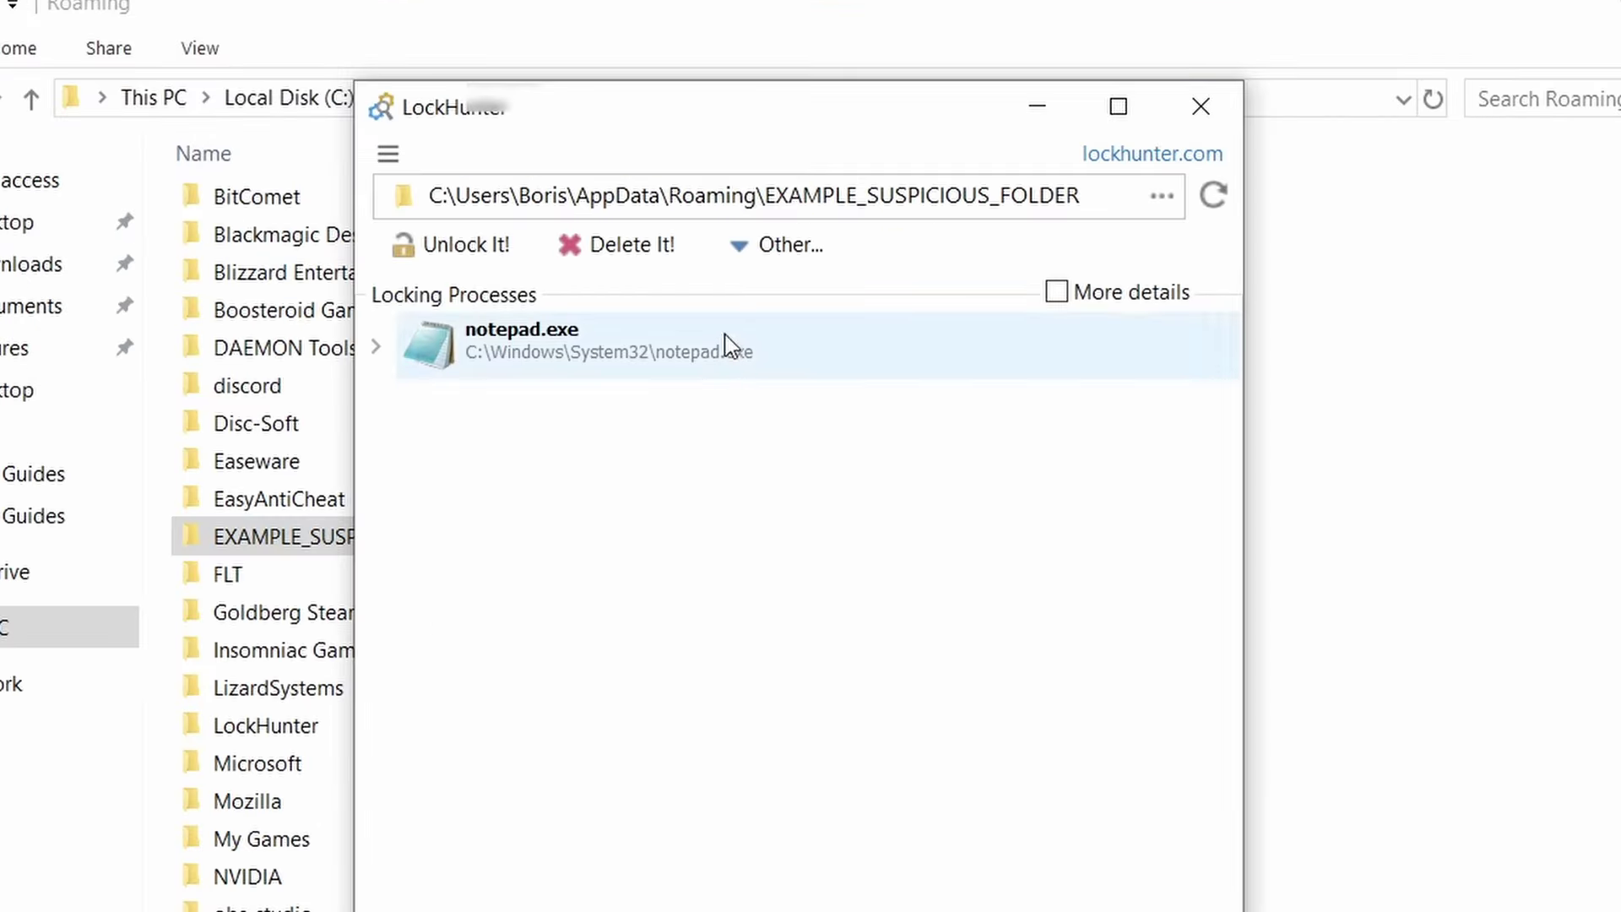
# Delete the locked EXAMPLE_SUSPICIOUS_FOLDER from the Roaming folder with LockHunter
pyautogui.click(650, 246)
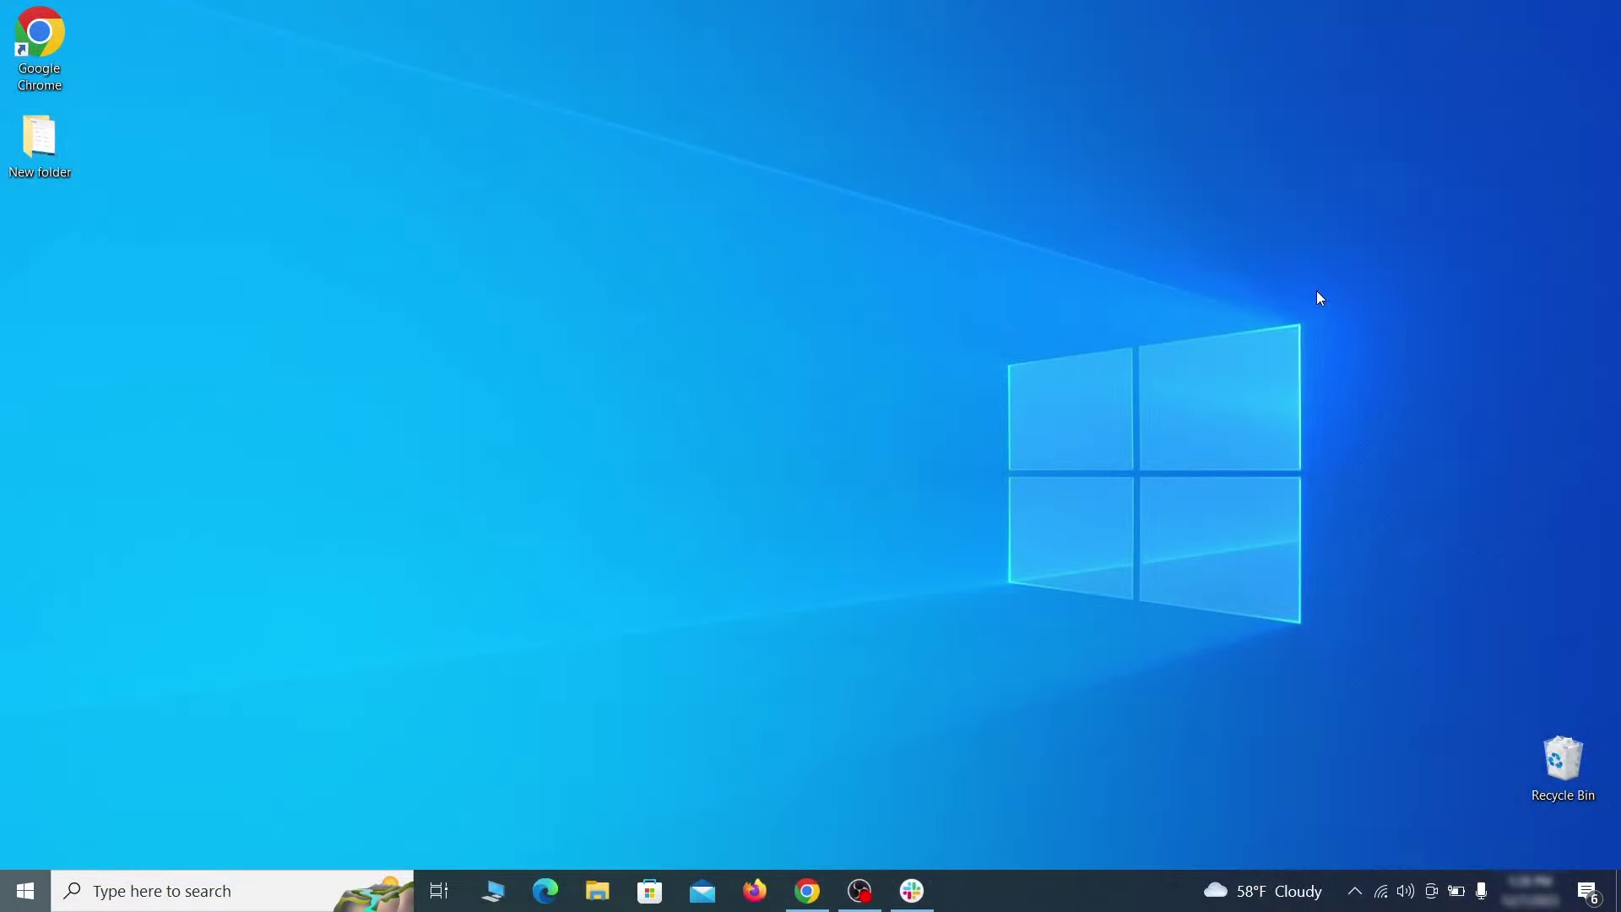
# Open the Apps & features settings and sort the installed apps by install date
pyautogui.press('super')
pyautogui.write('apps & fe')
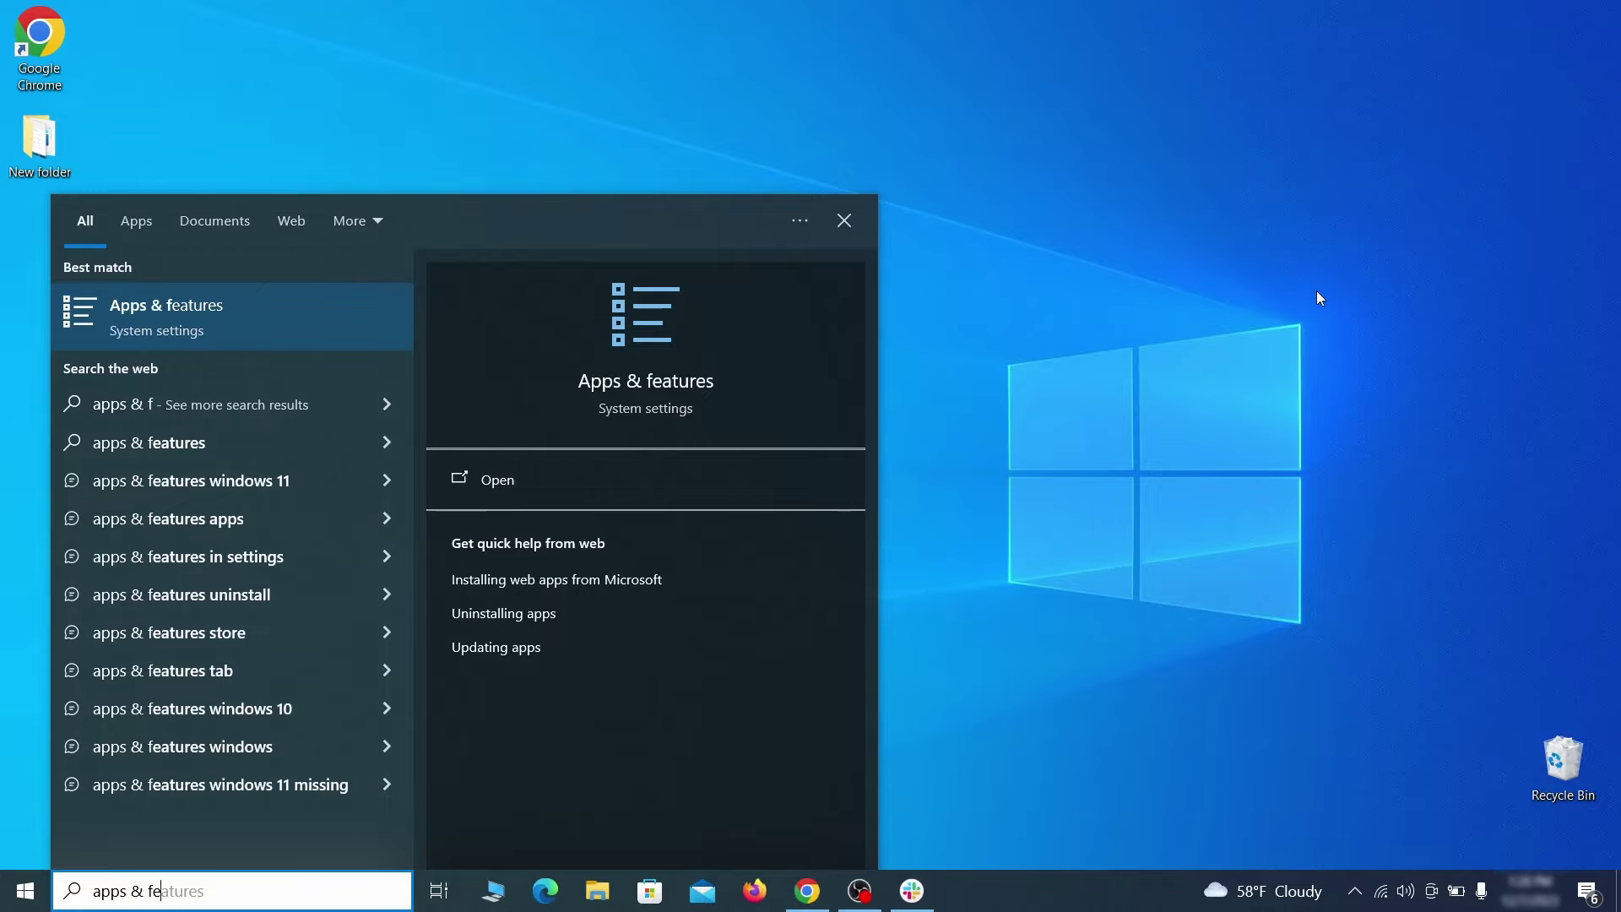
pyautogui.write('atures')
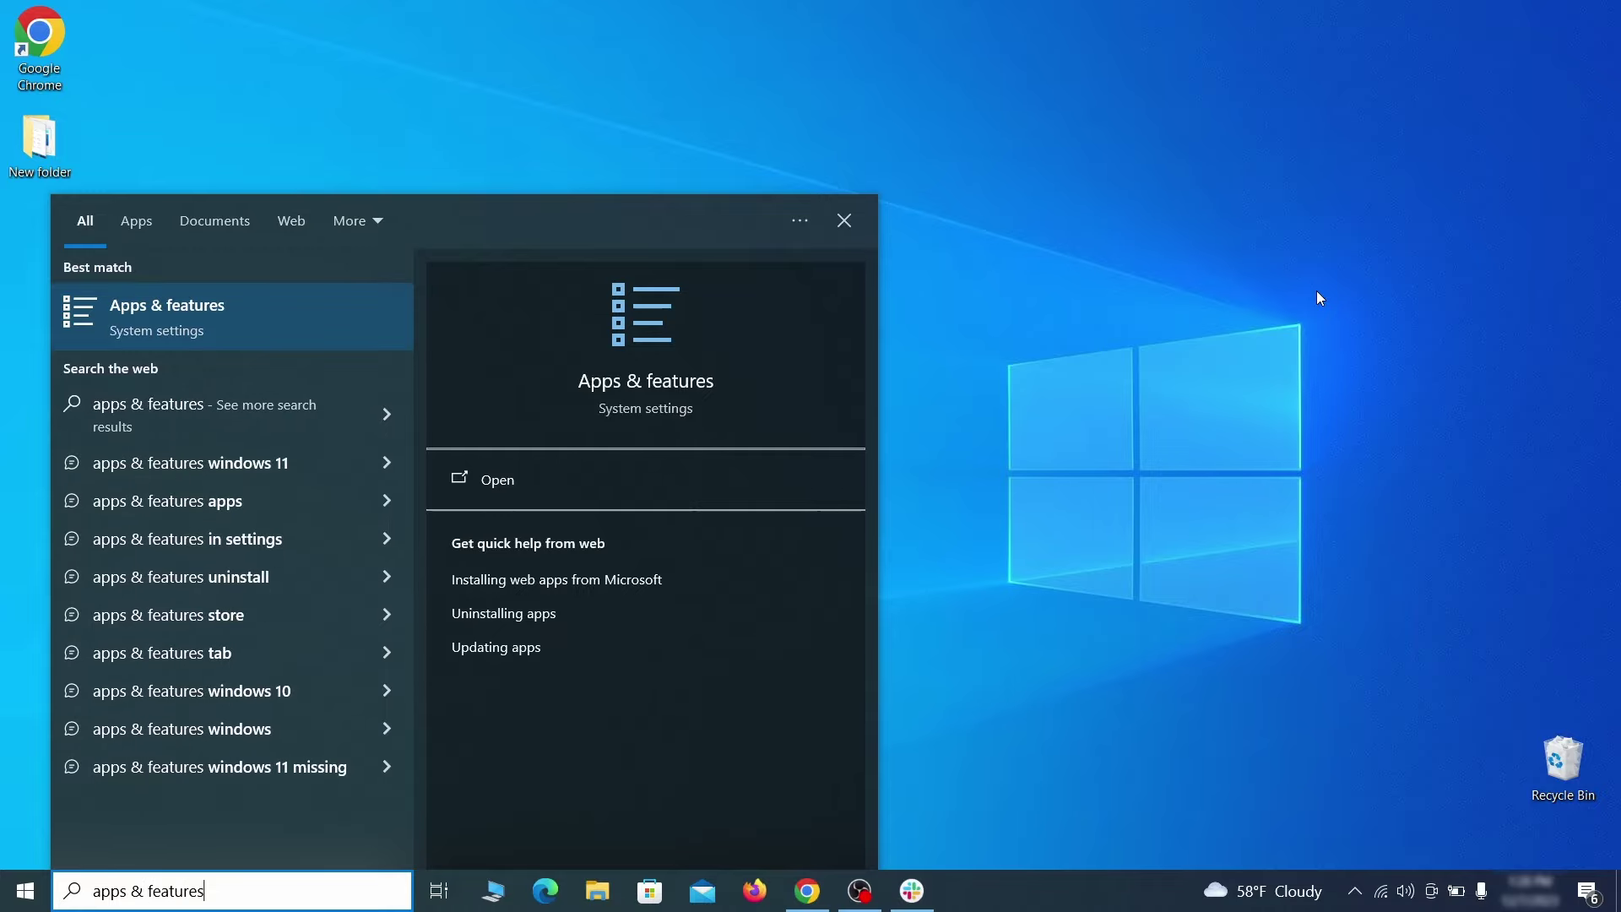
pyautogui.press('Return')
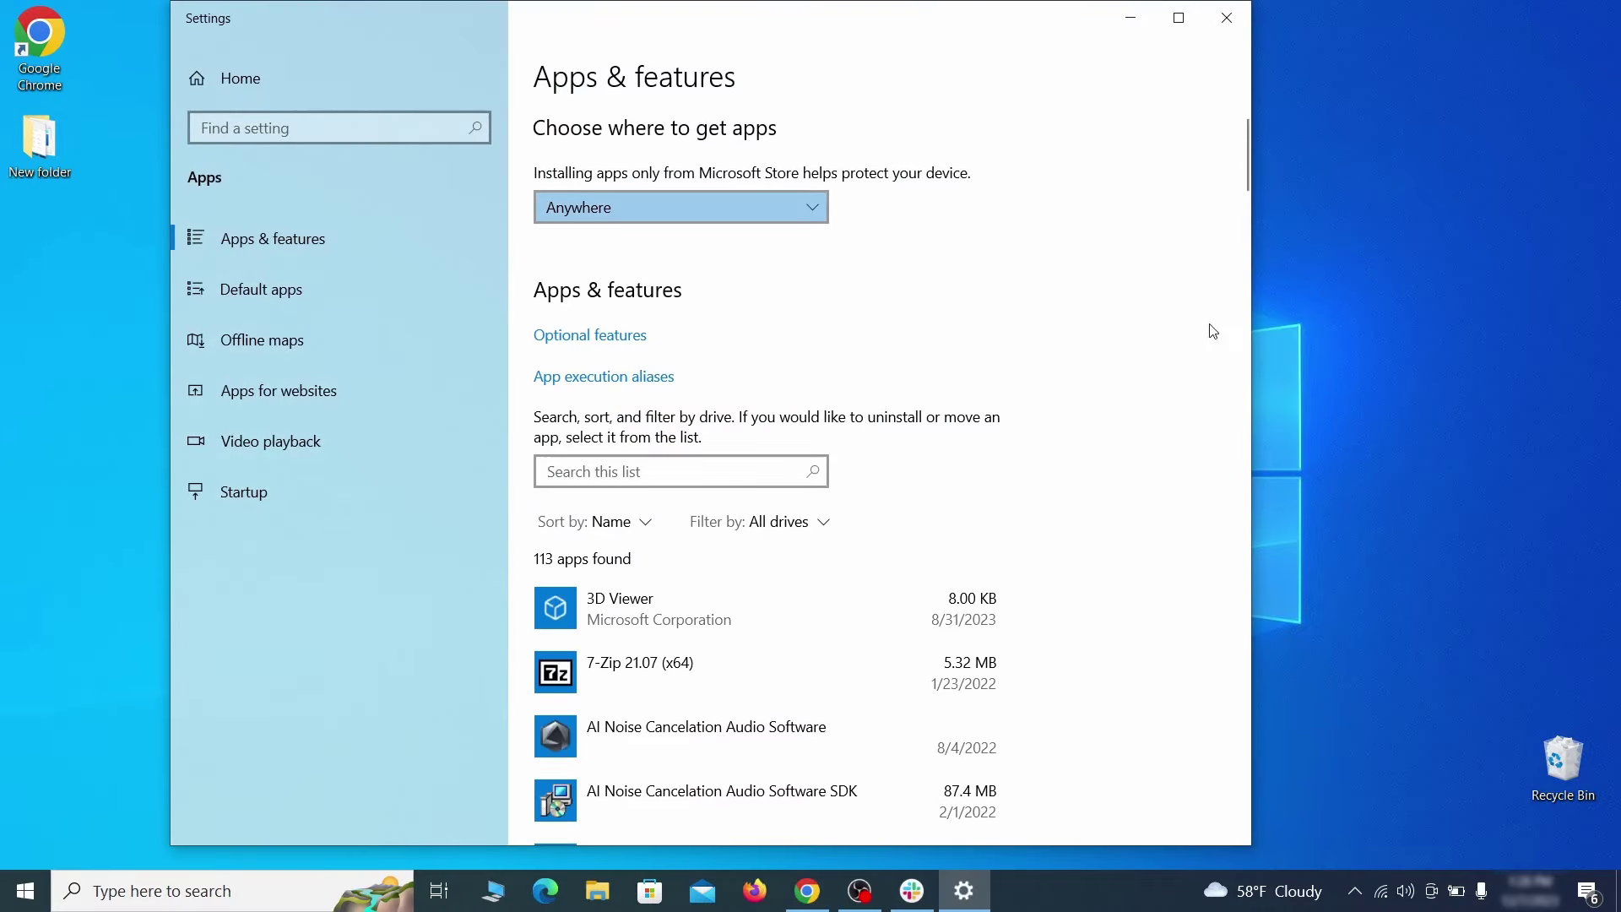
pyautogui.click(633, 521)
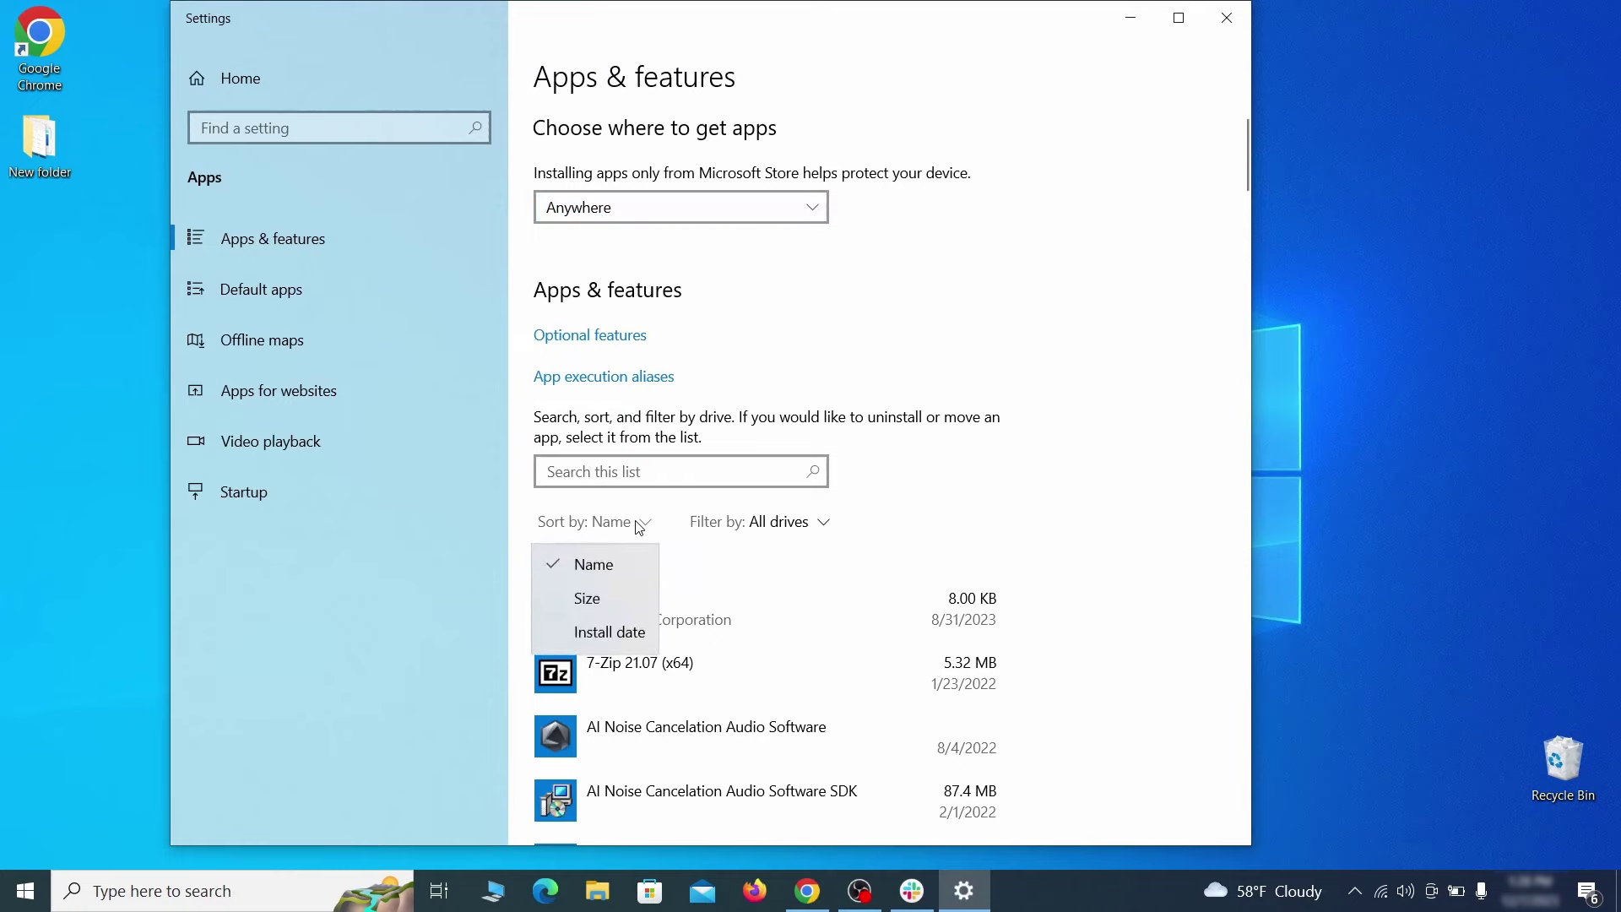
pyautogui.click(622, 634)
pyautogui.scroll(-2, 936, 518)
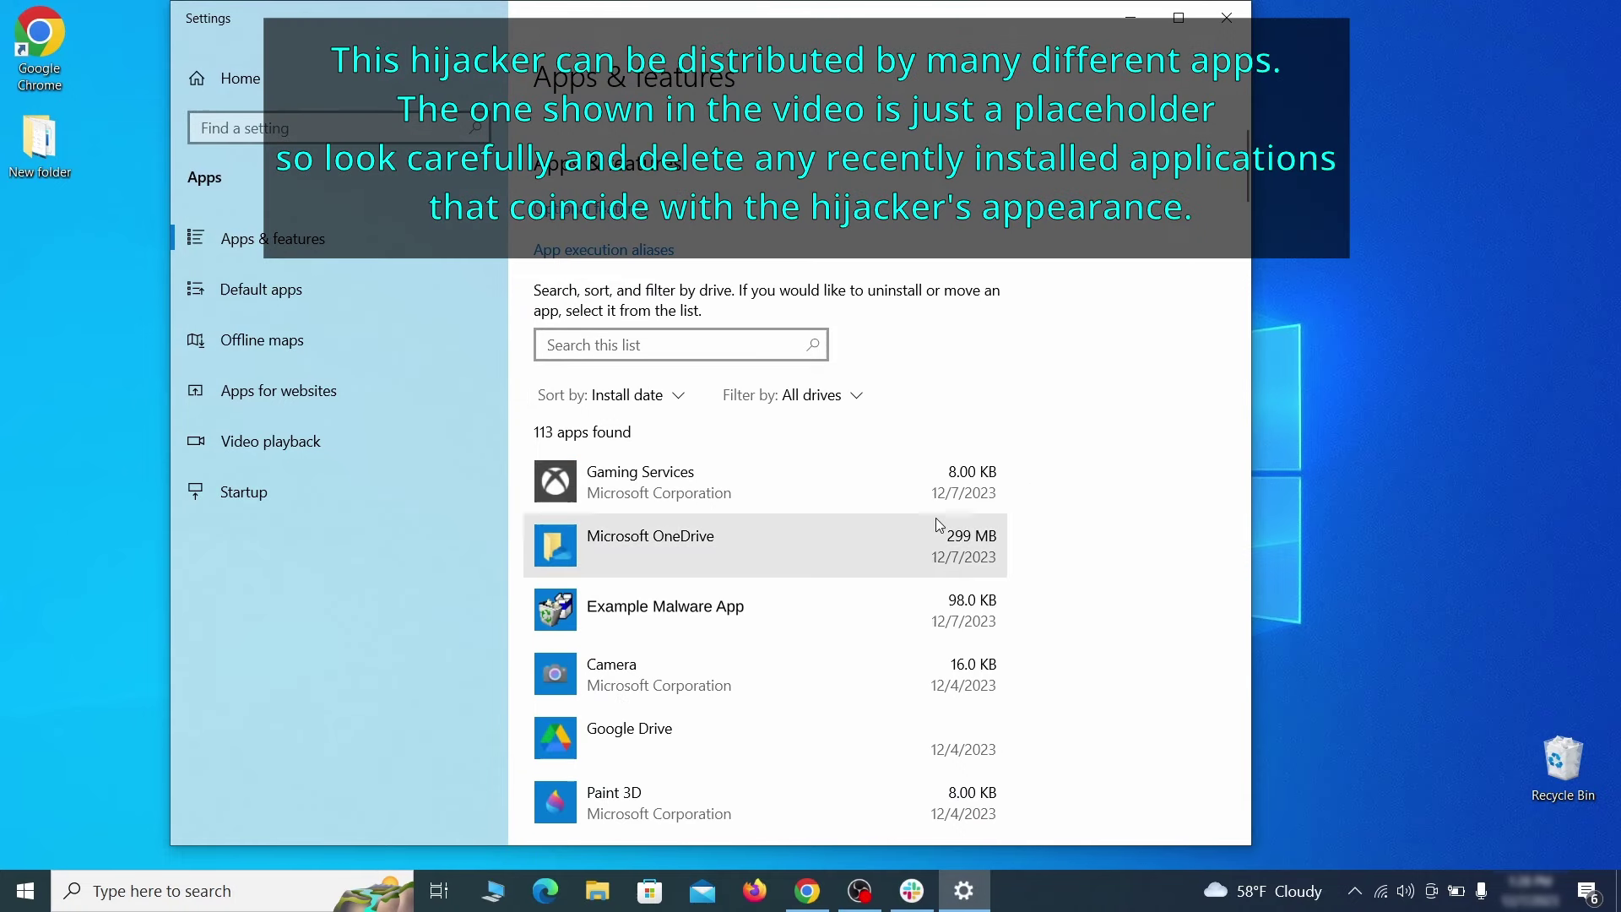
# Uninstall Example Malware App, finish its uninstall wizard and close the Settings window
pyautogui.click(825, 600)
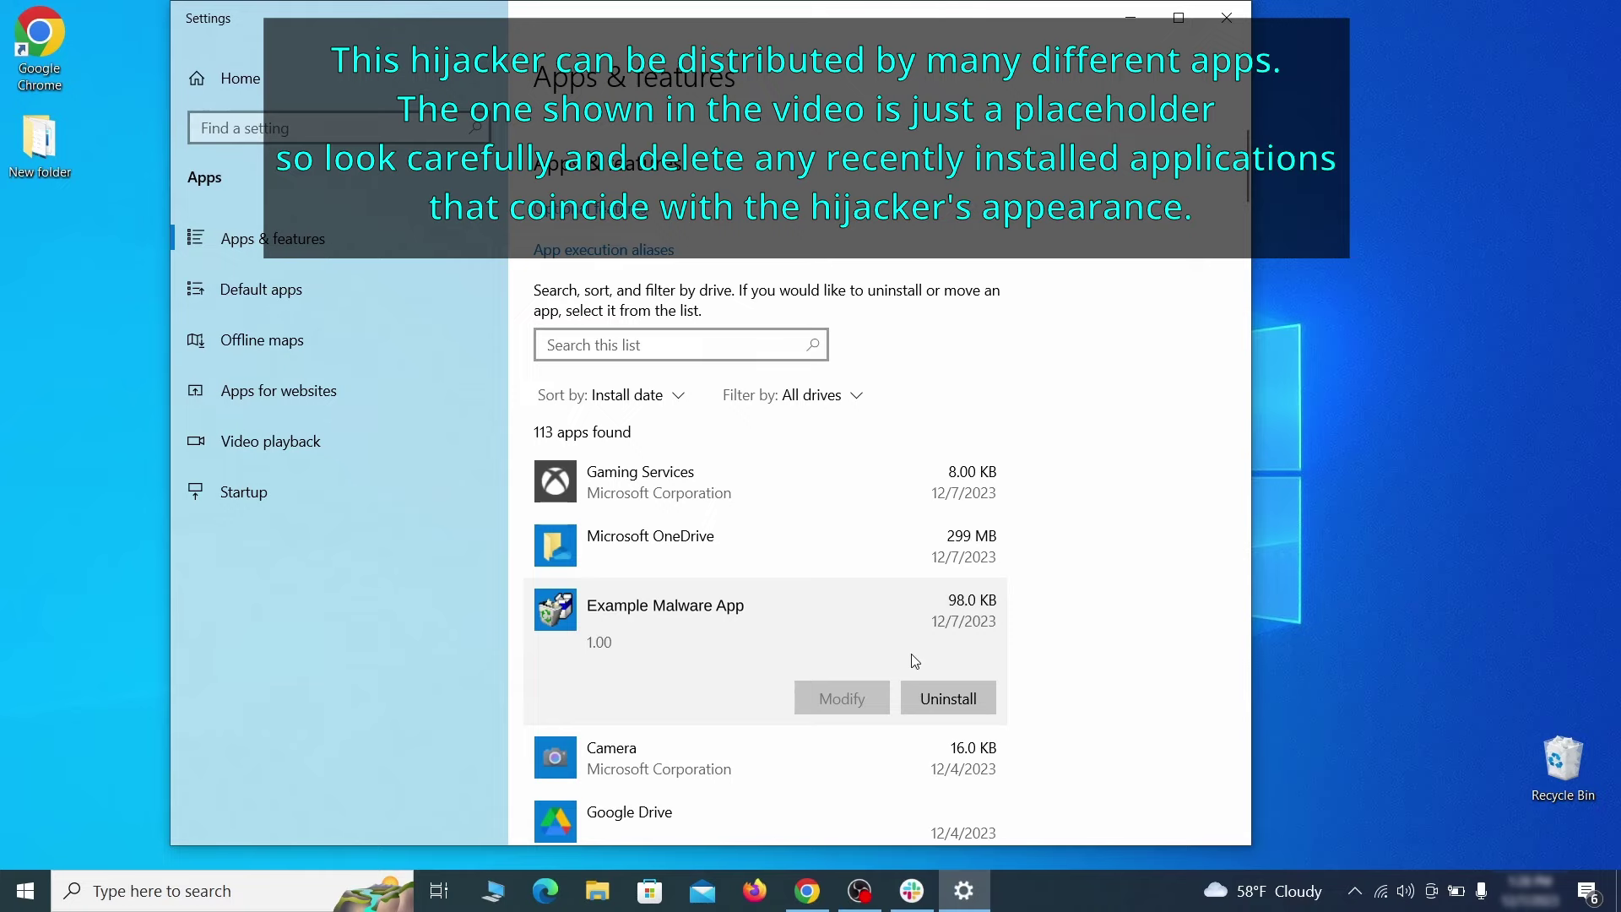
pyautogui.click(967, 700)
pyautogui.click(1066, 657)
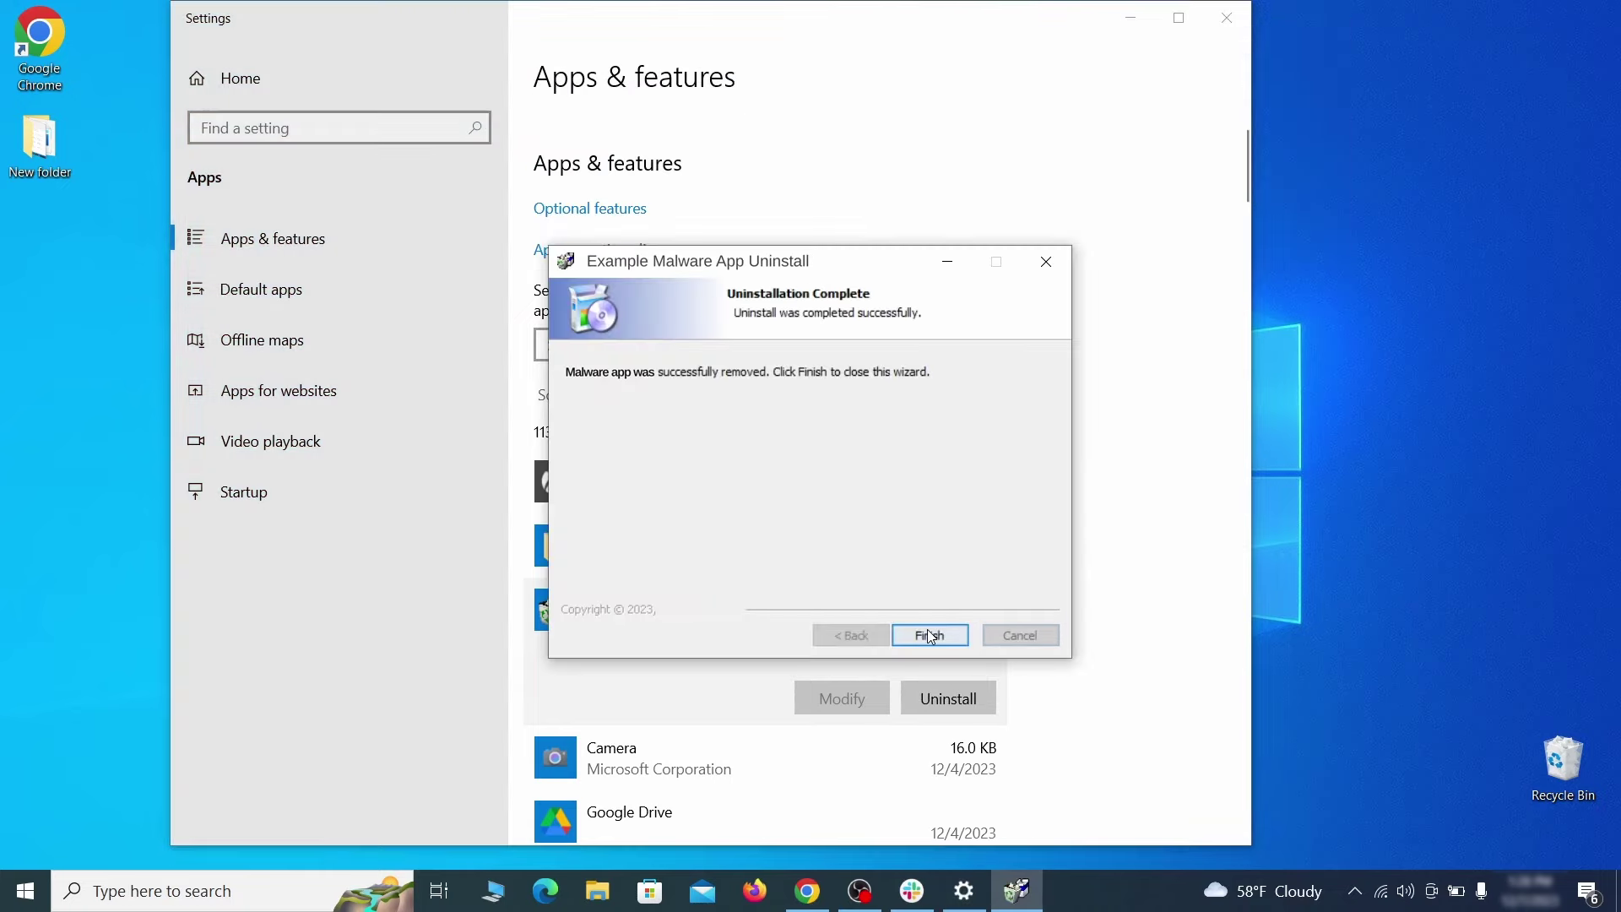
pyautogui.click(931, 636)
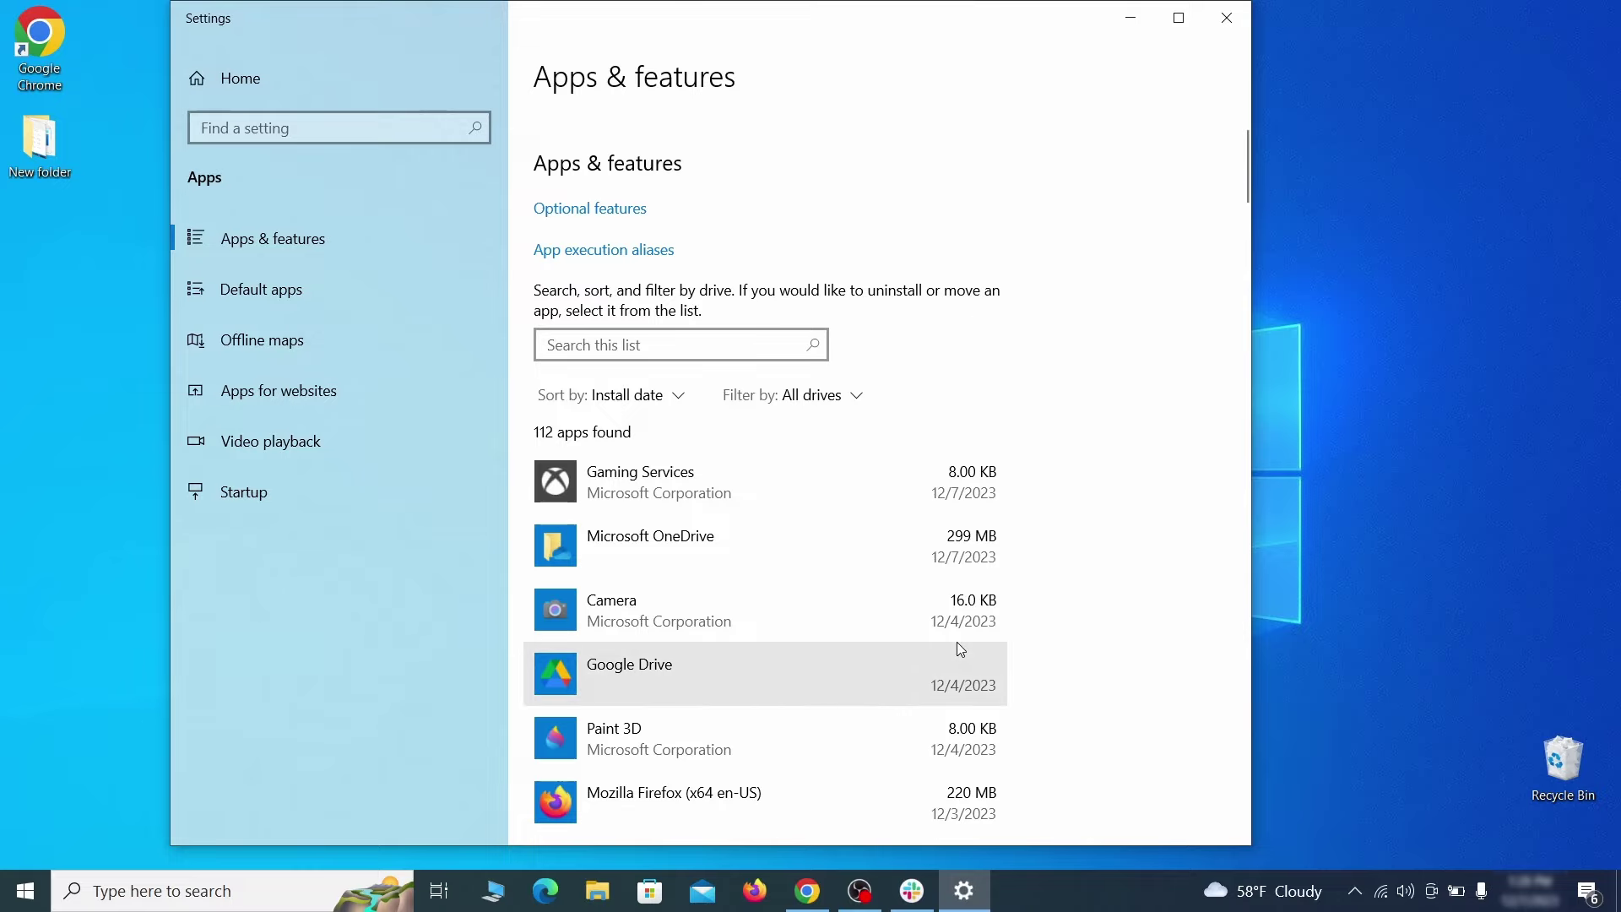
pyautogui.click(1243, 27)
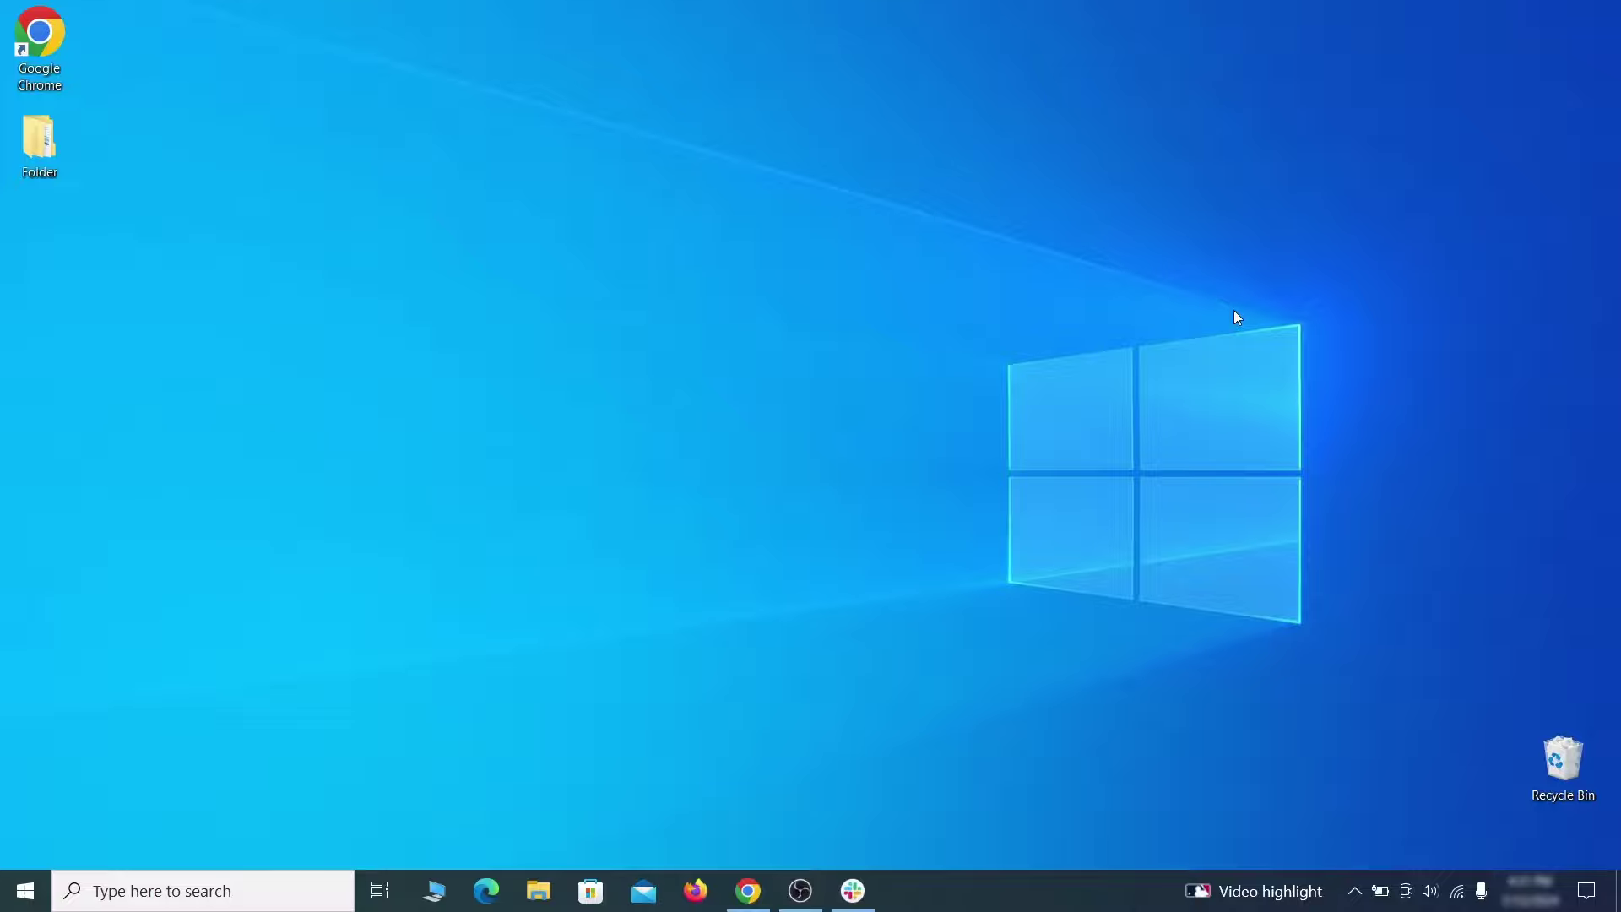
# Set File Explorer Options to show hidden files, folders, and drives, and apply the change
pyautogui.click(25, 891)
pyautogui.write('folder options')
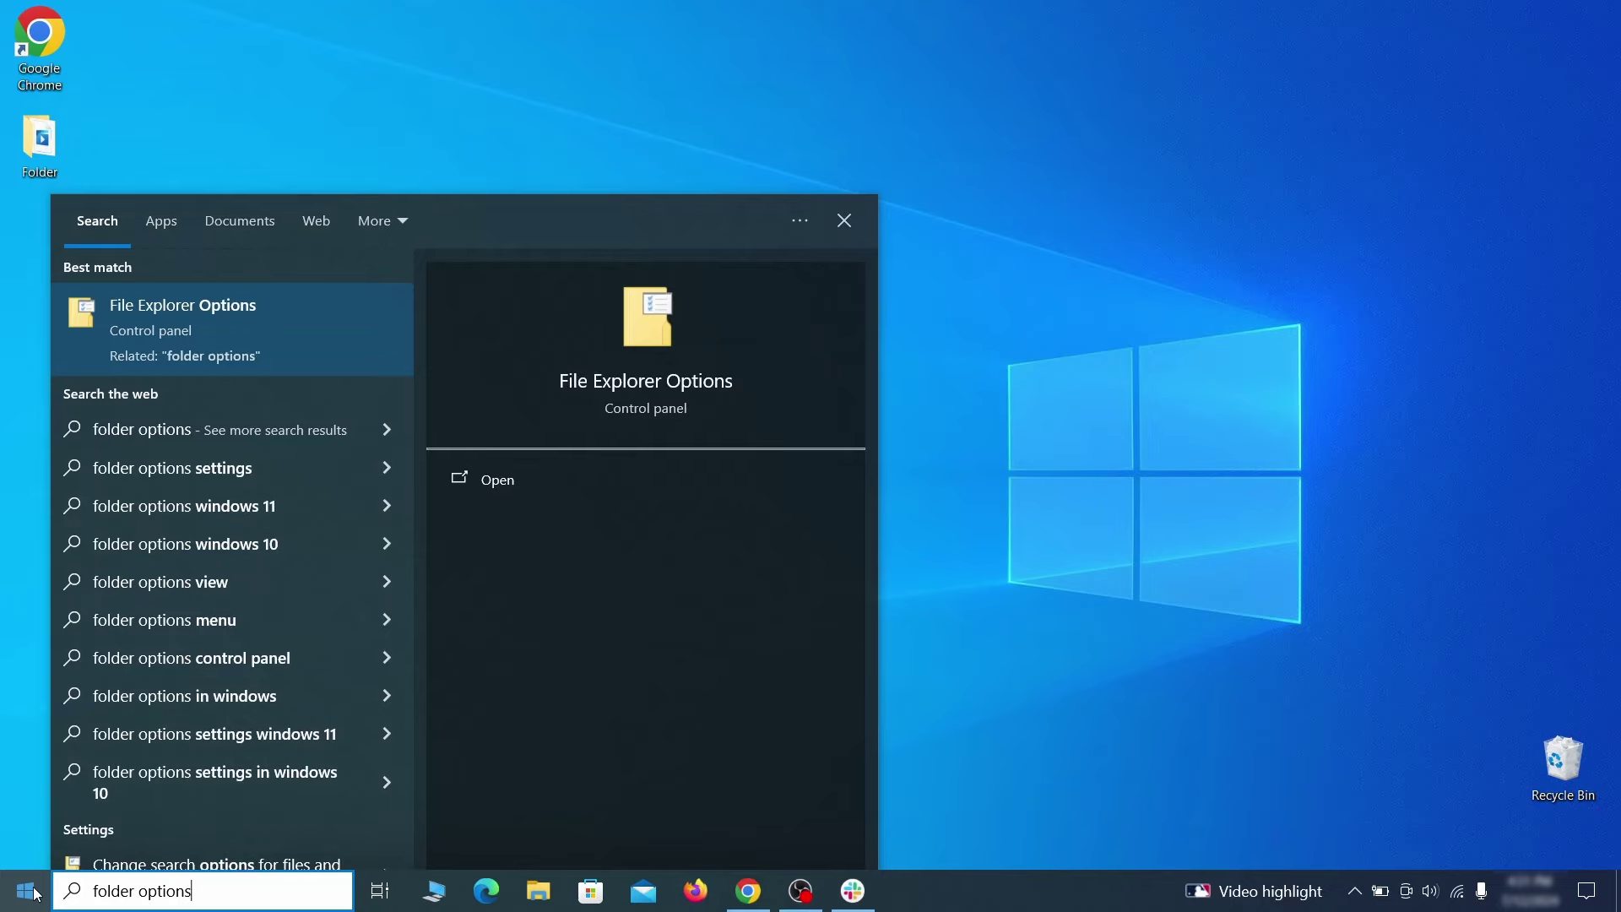
pyautogui.press('Return')
pyautogui.click(317, 205)
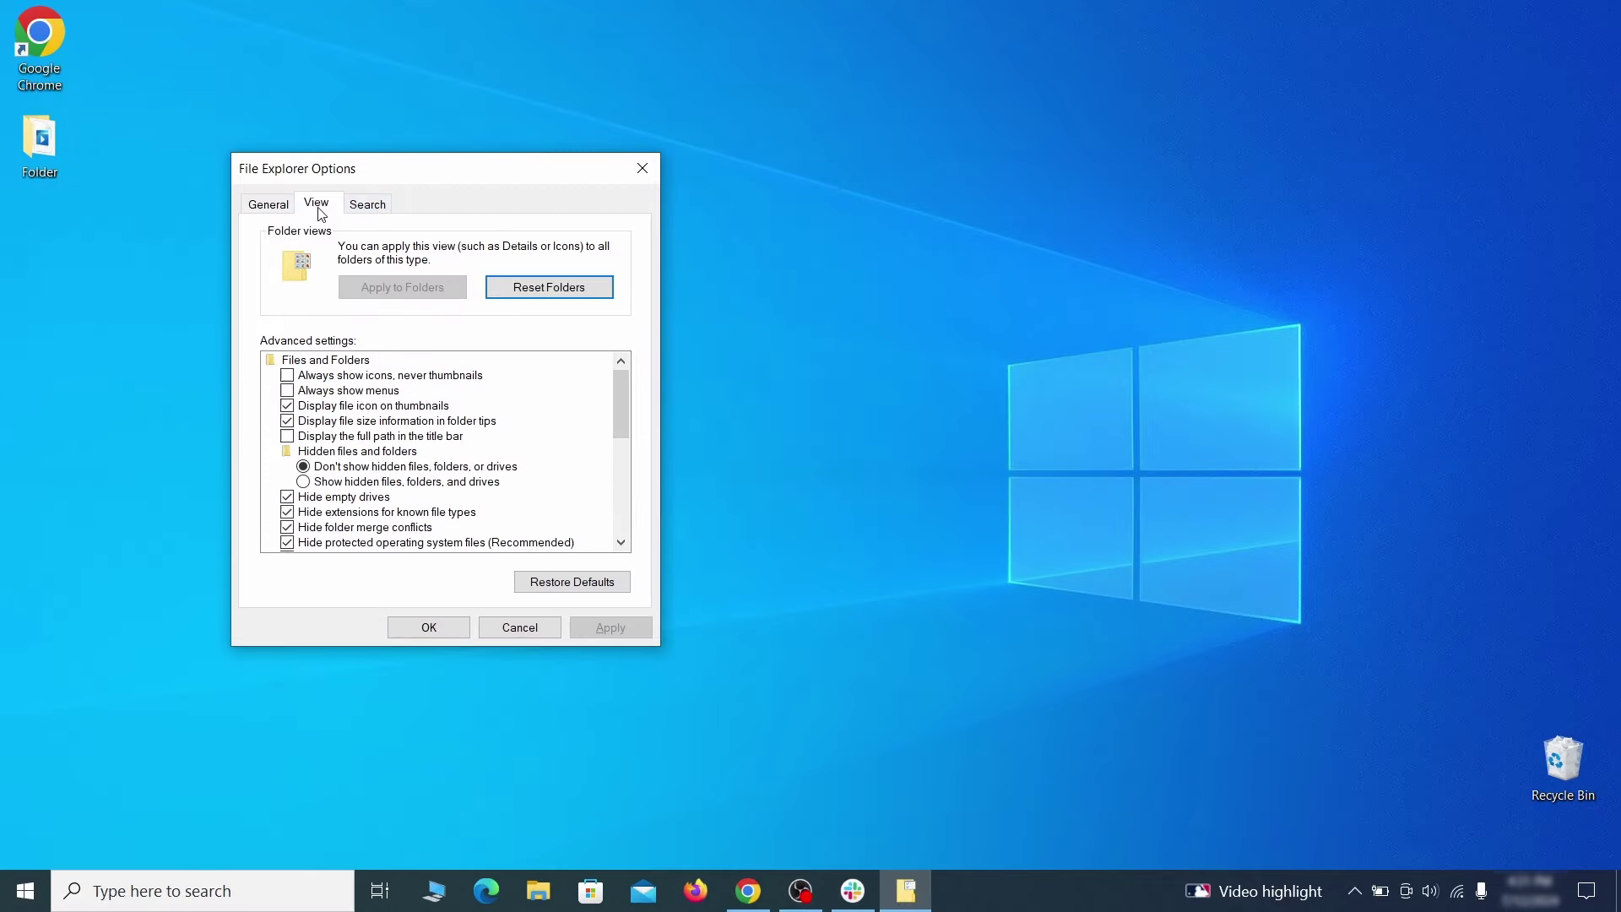
pyautogui.click(306, 483)
pyautogui.click(613, 630)
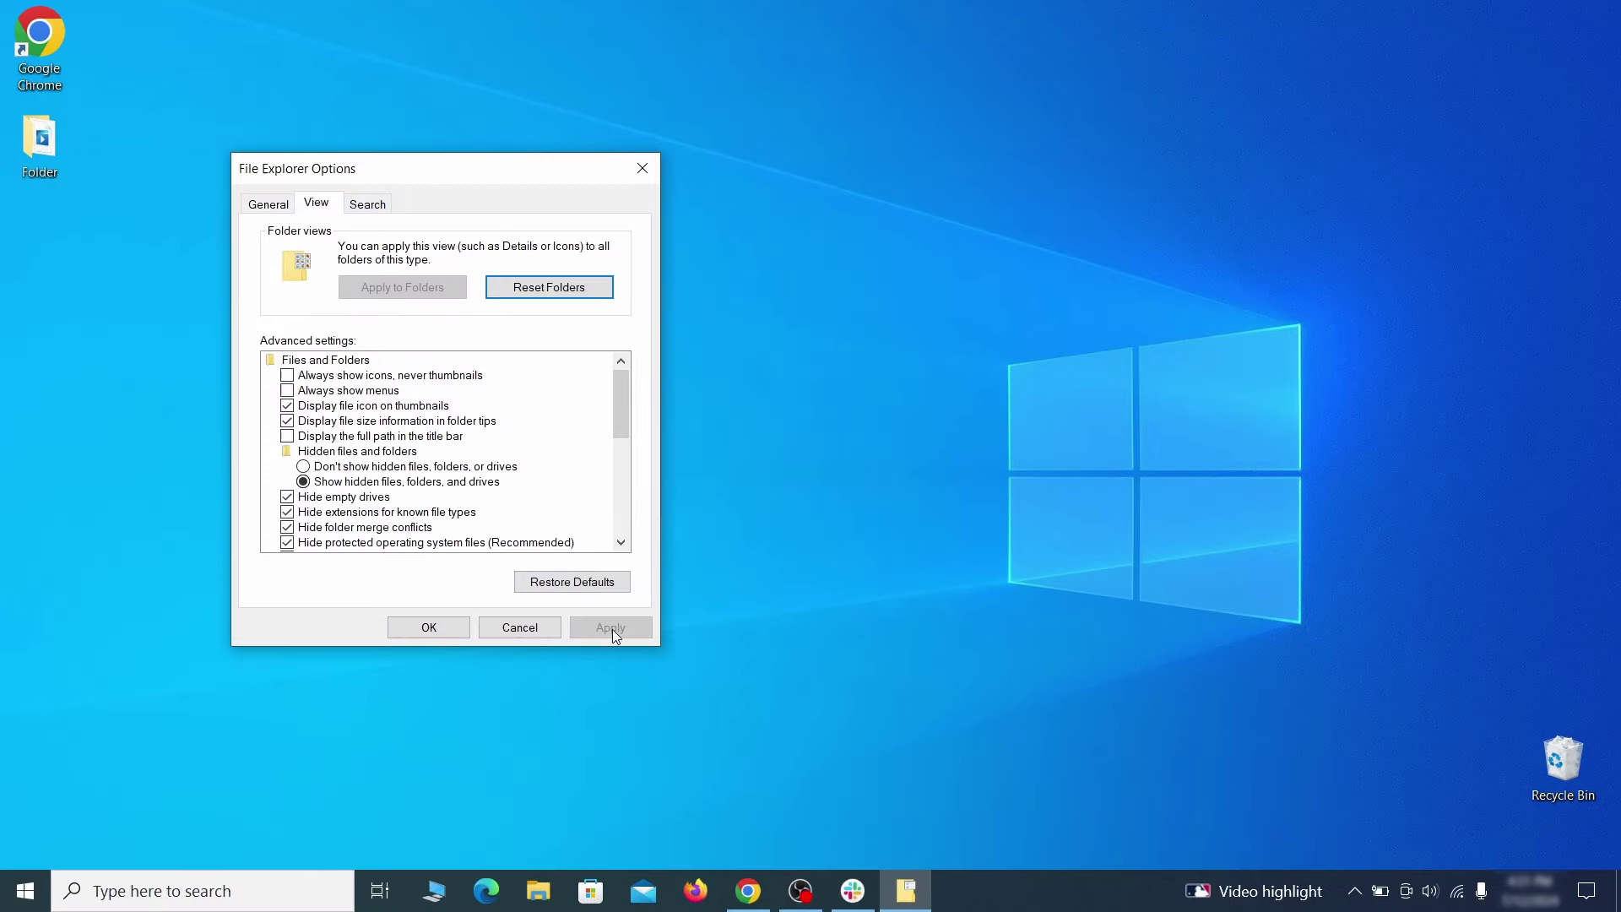
pyautogui.click(429, 628)
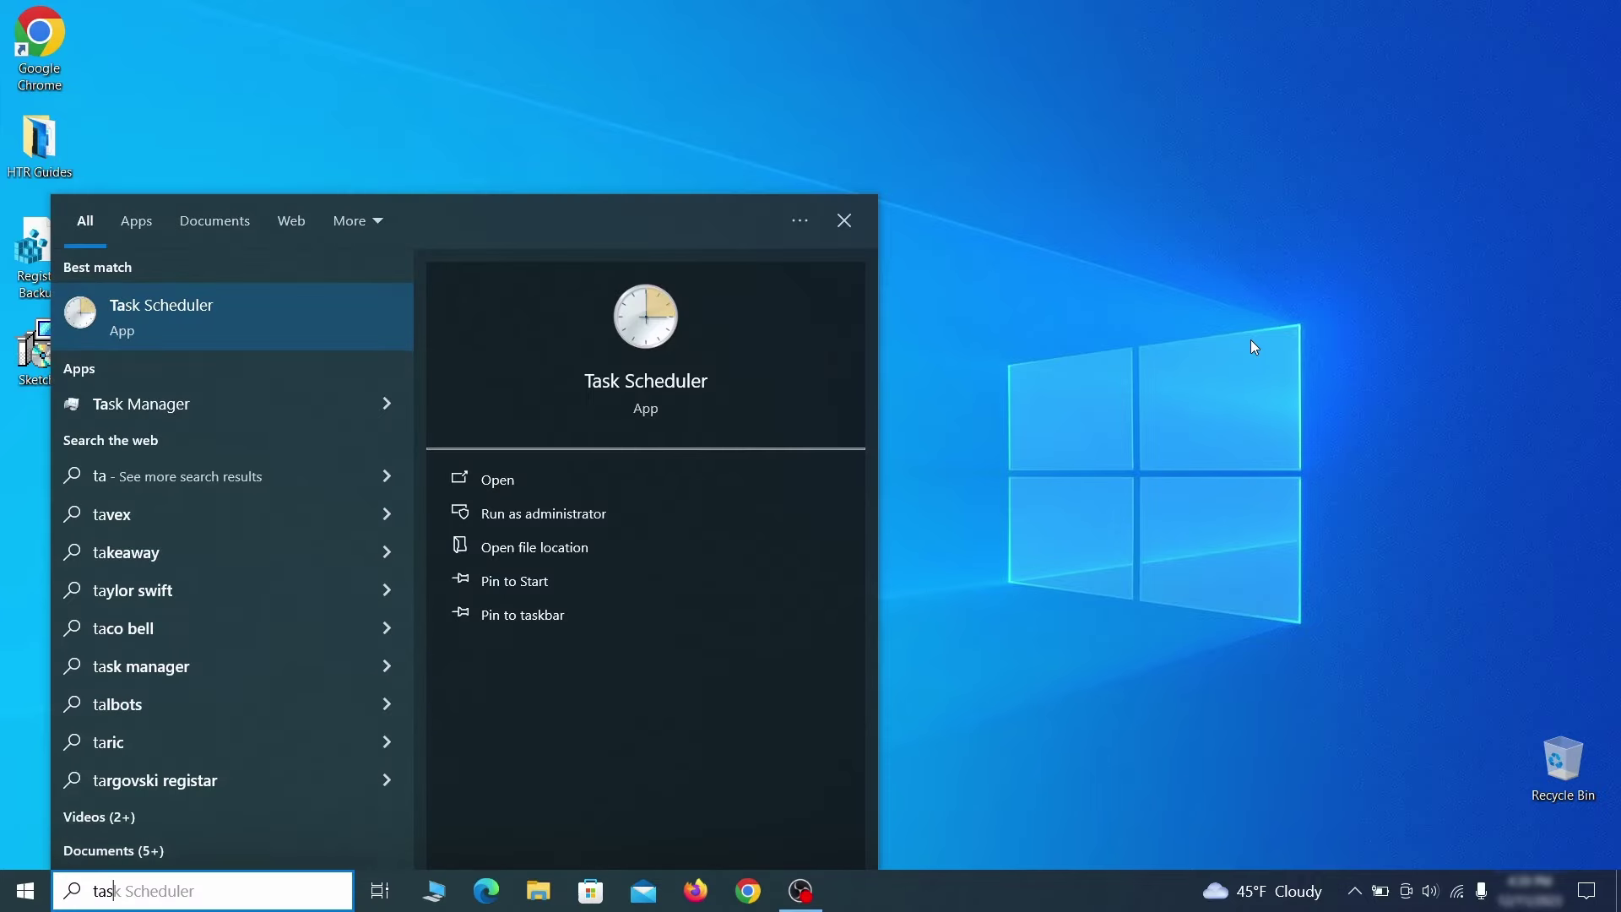
# Open Task Scheduler and display the tasks in the Task Scheduler Library
pyautogui.write('k schedul')
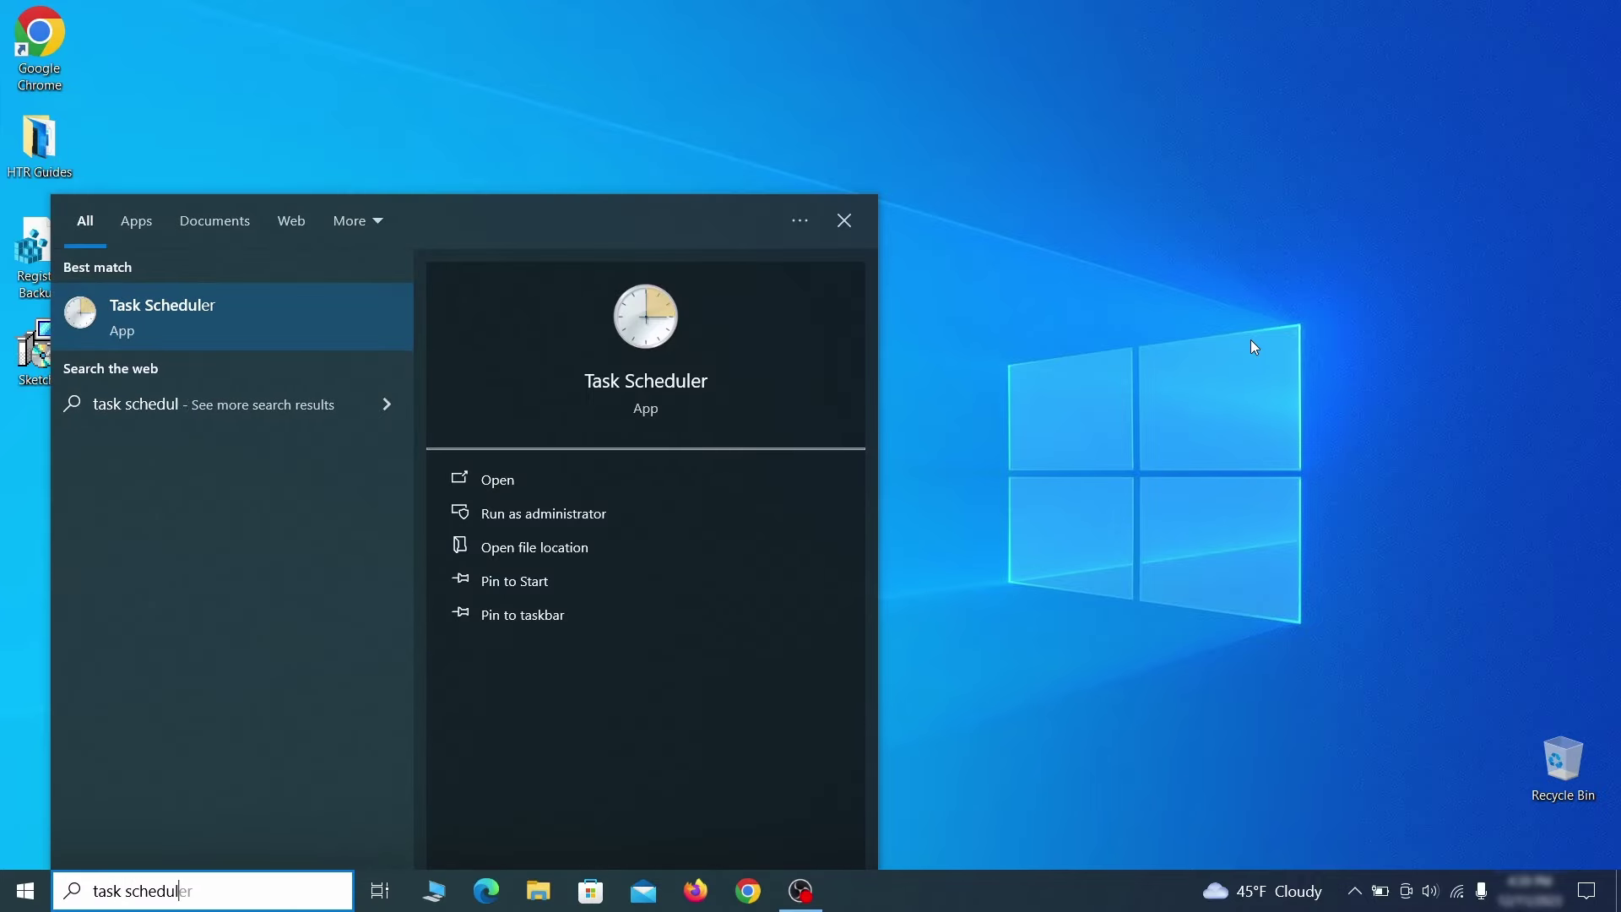
pyautogui.press('Return')
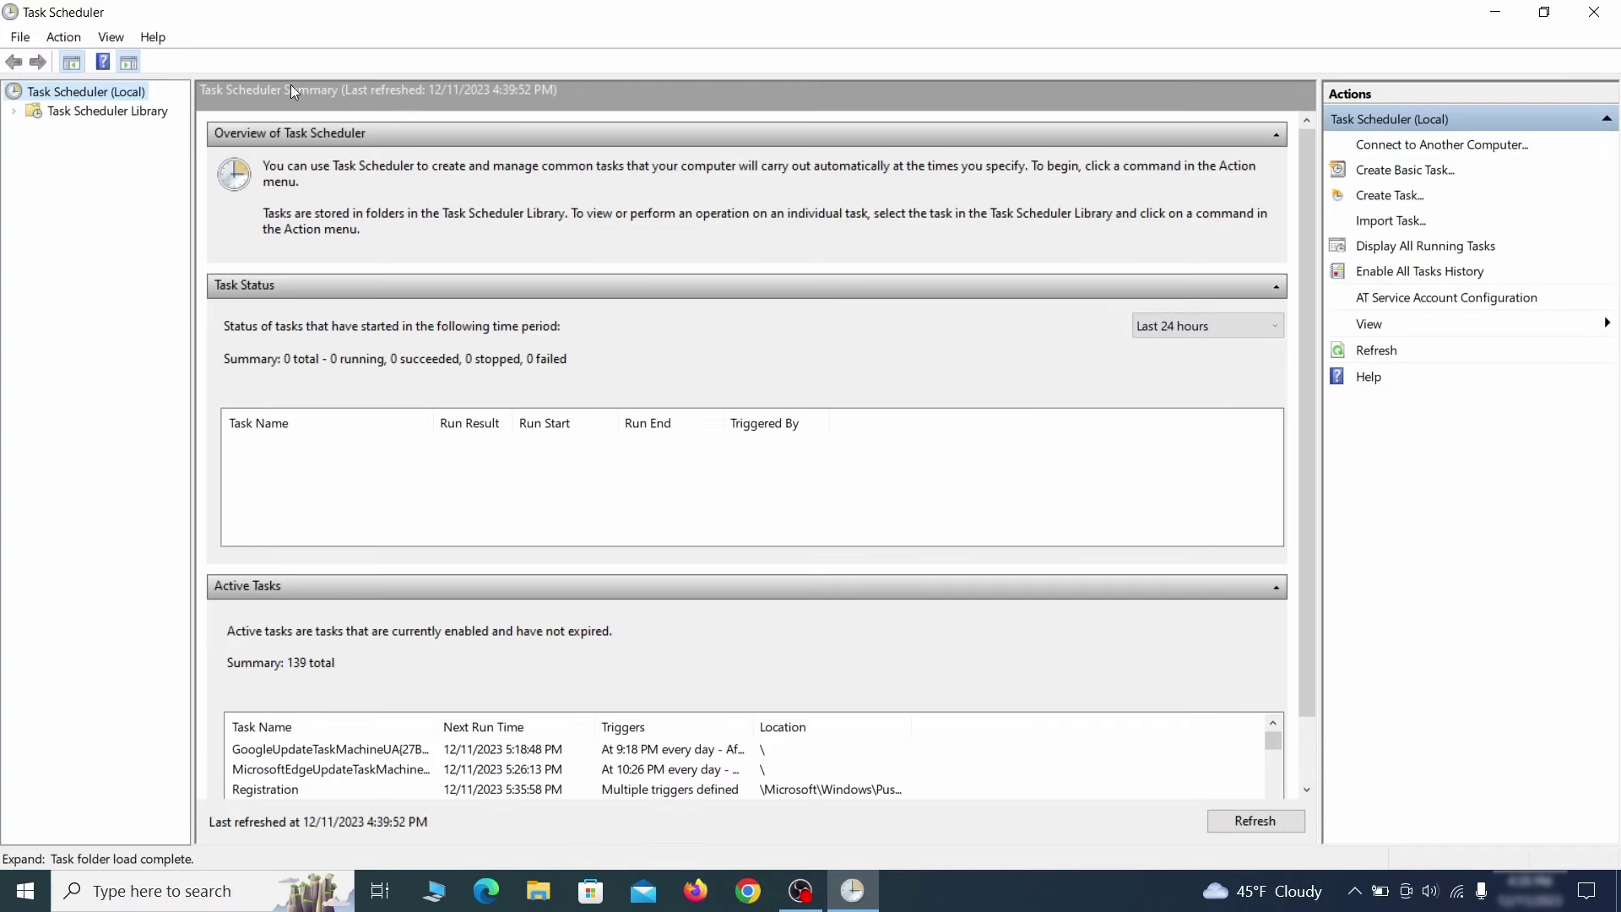
pyautogui.click(152, 111)
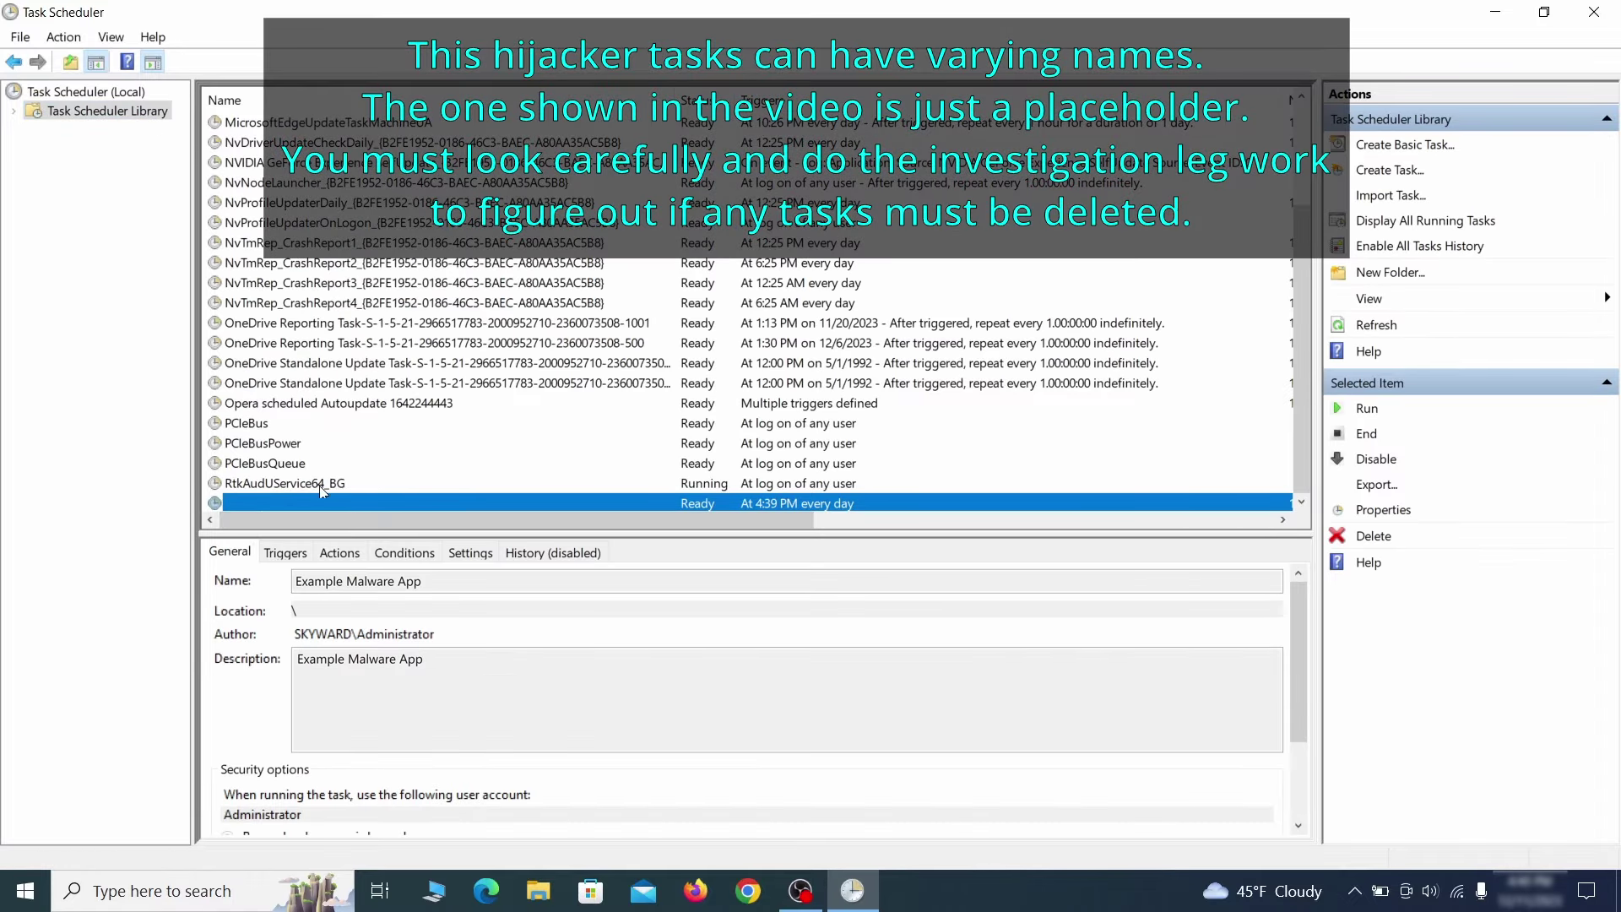
# Examine the triggers and actions in the Example Malware App task's properties, then close them
pyautogui.rightClick(468, 506)
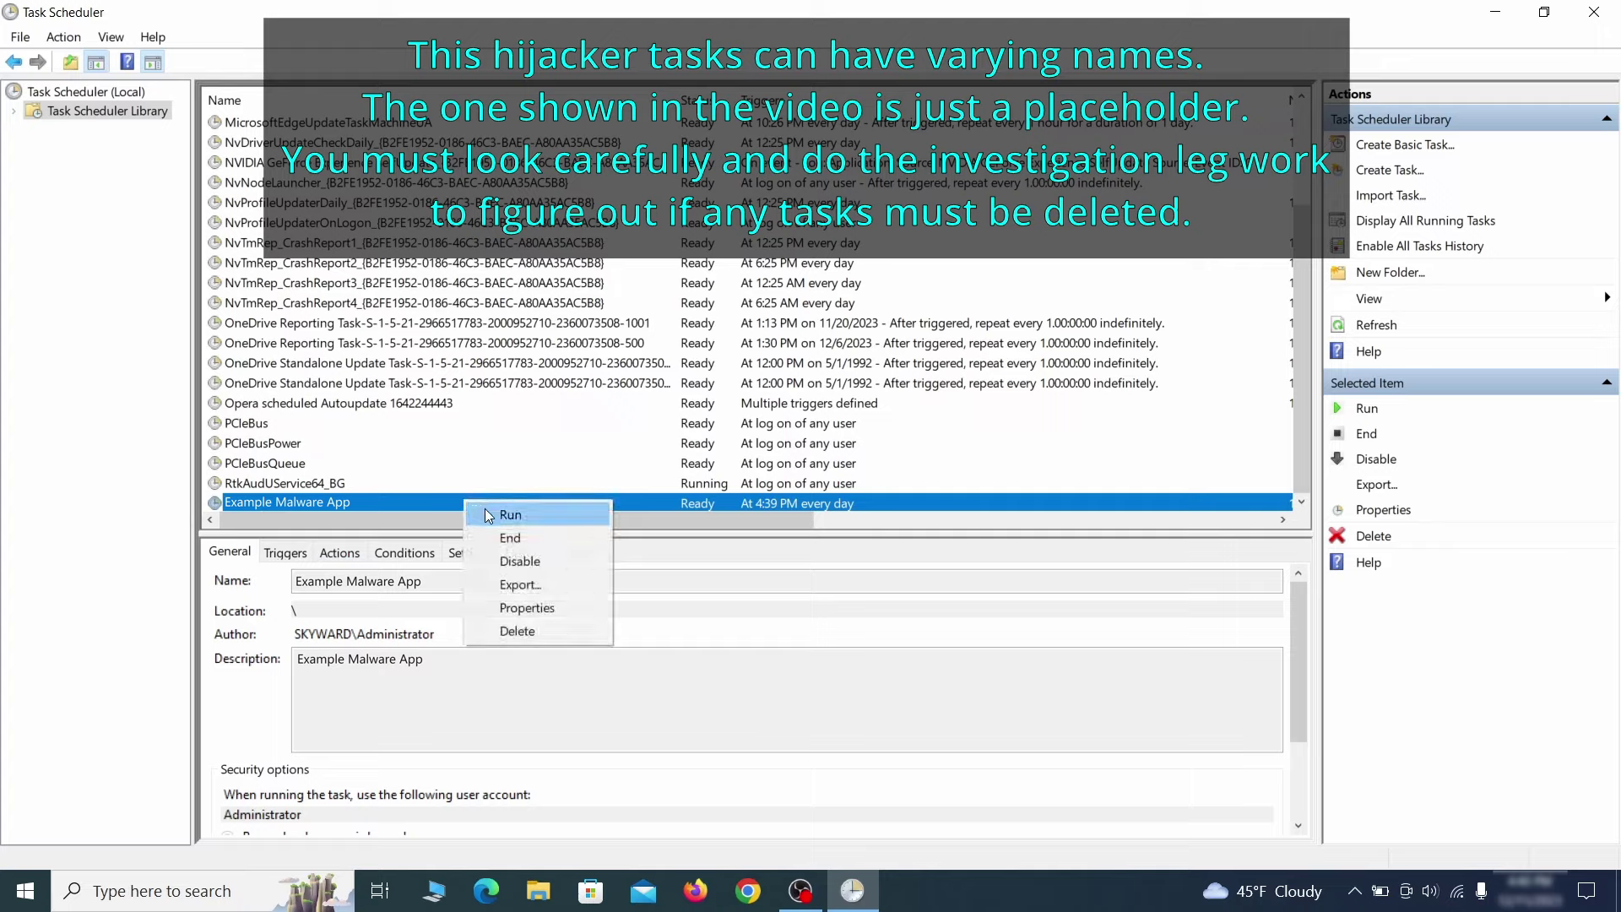
pyautogui.click(531, 609)
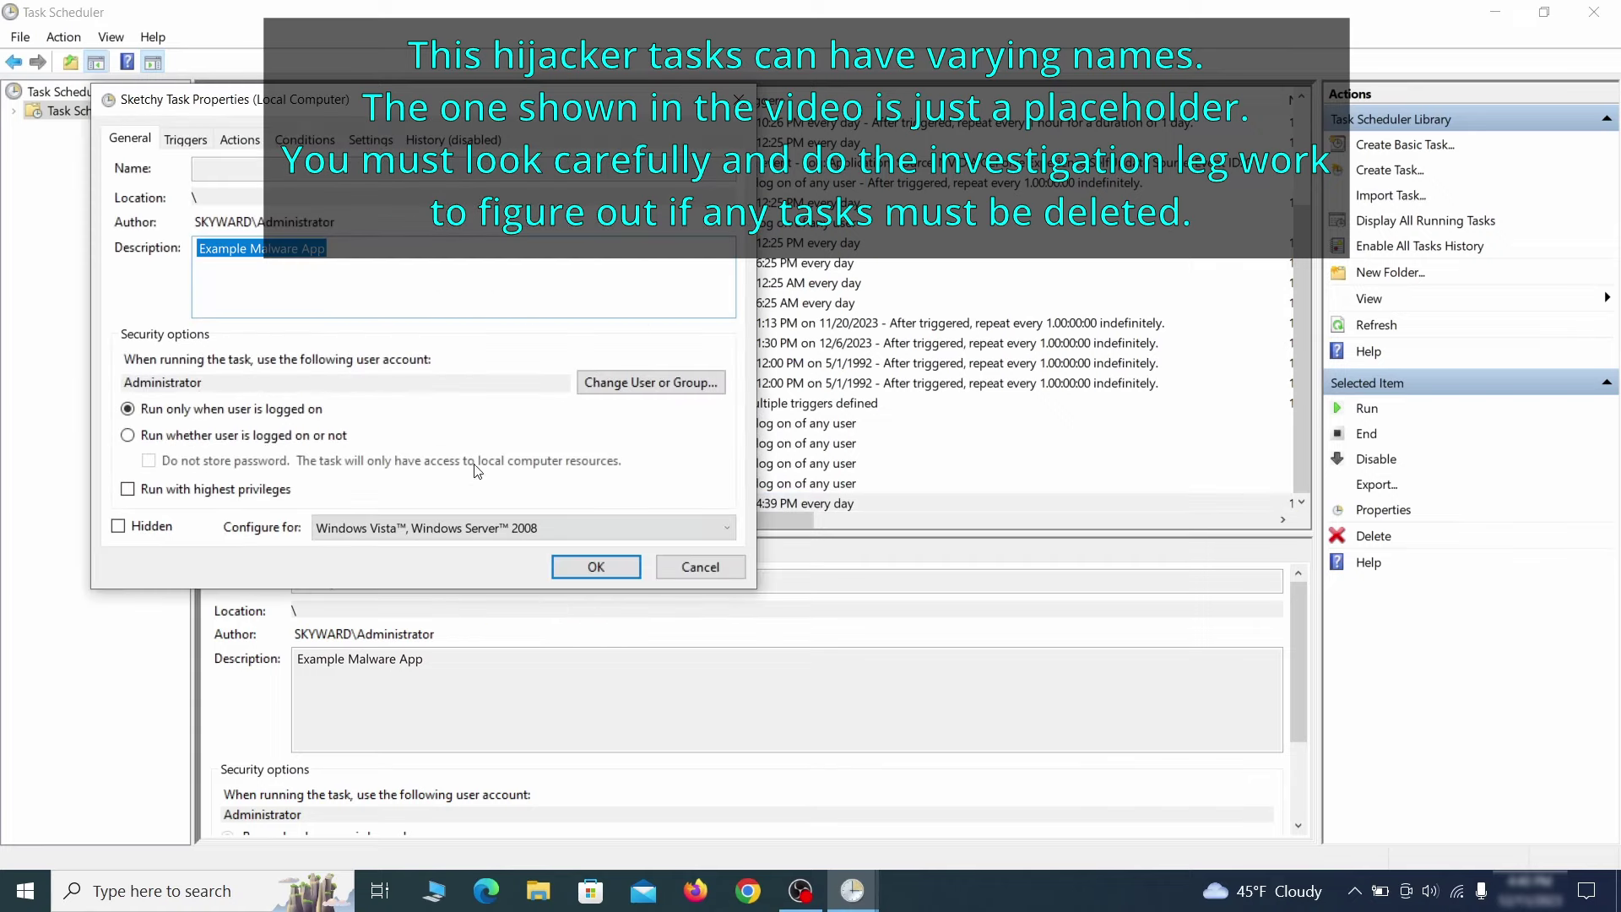
pyautogui.click(185, 139)
pyautogui.click(245, 141)
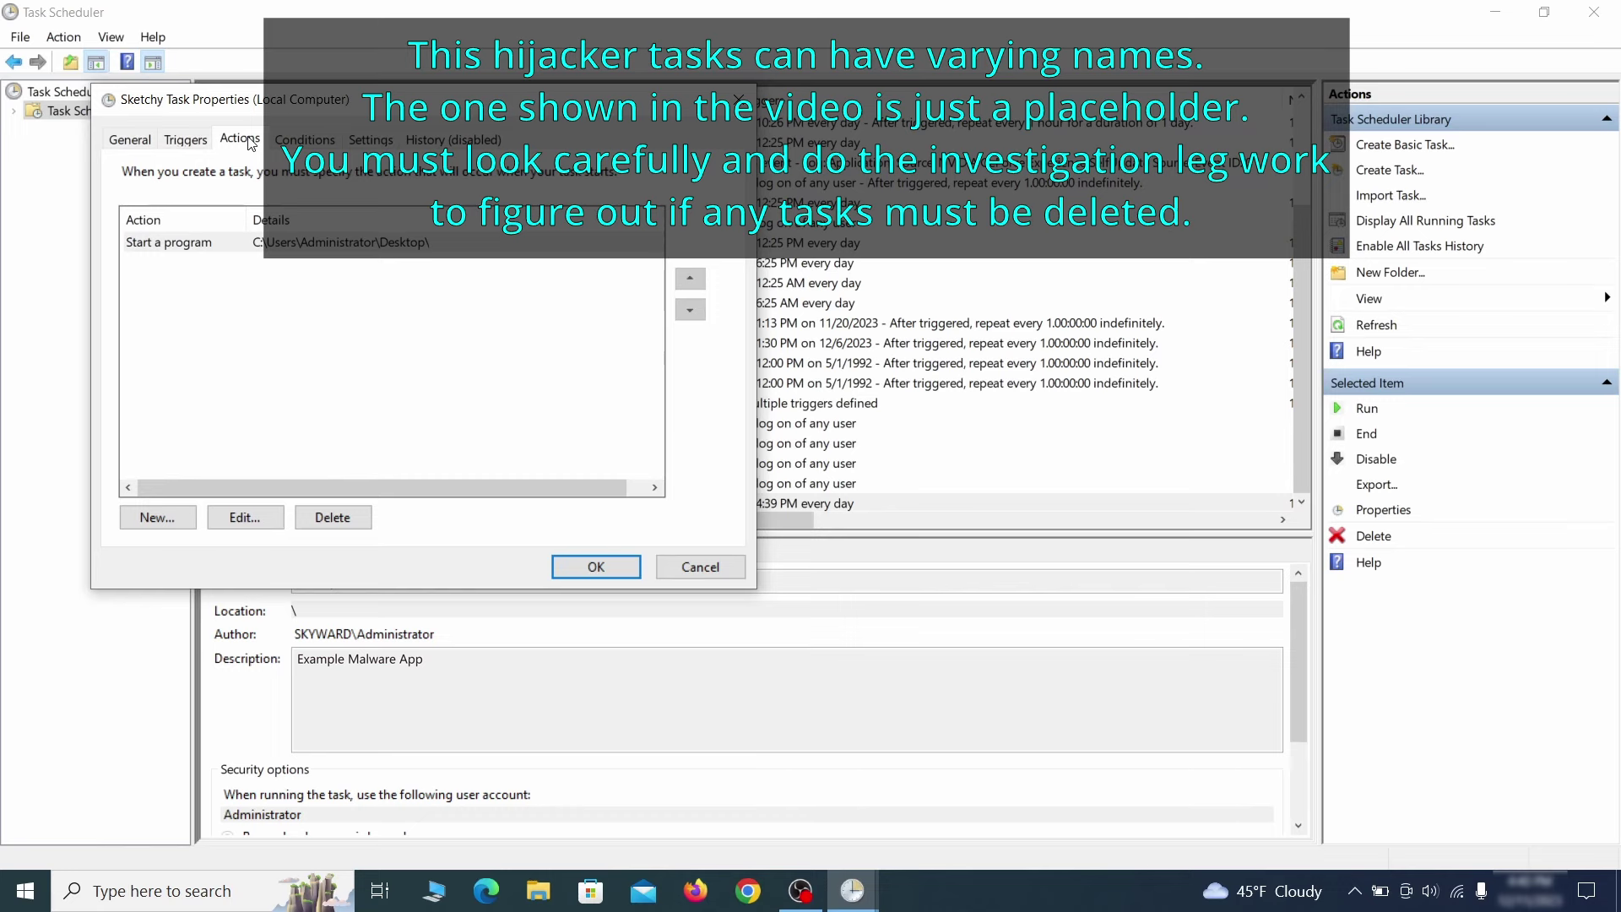
pyautogui.press('Escape')
# Delete the Example Malware App task from the Task Scheduler Library and confirm the deletion
pyautogui.rightClick(520, 501)
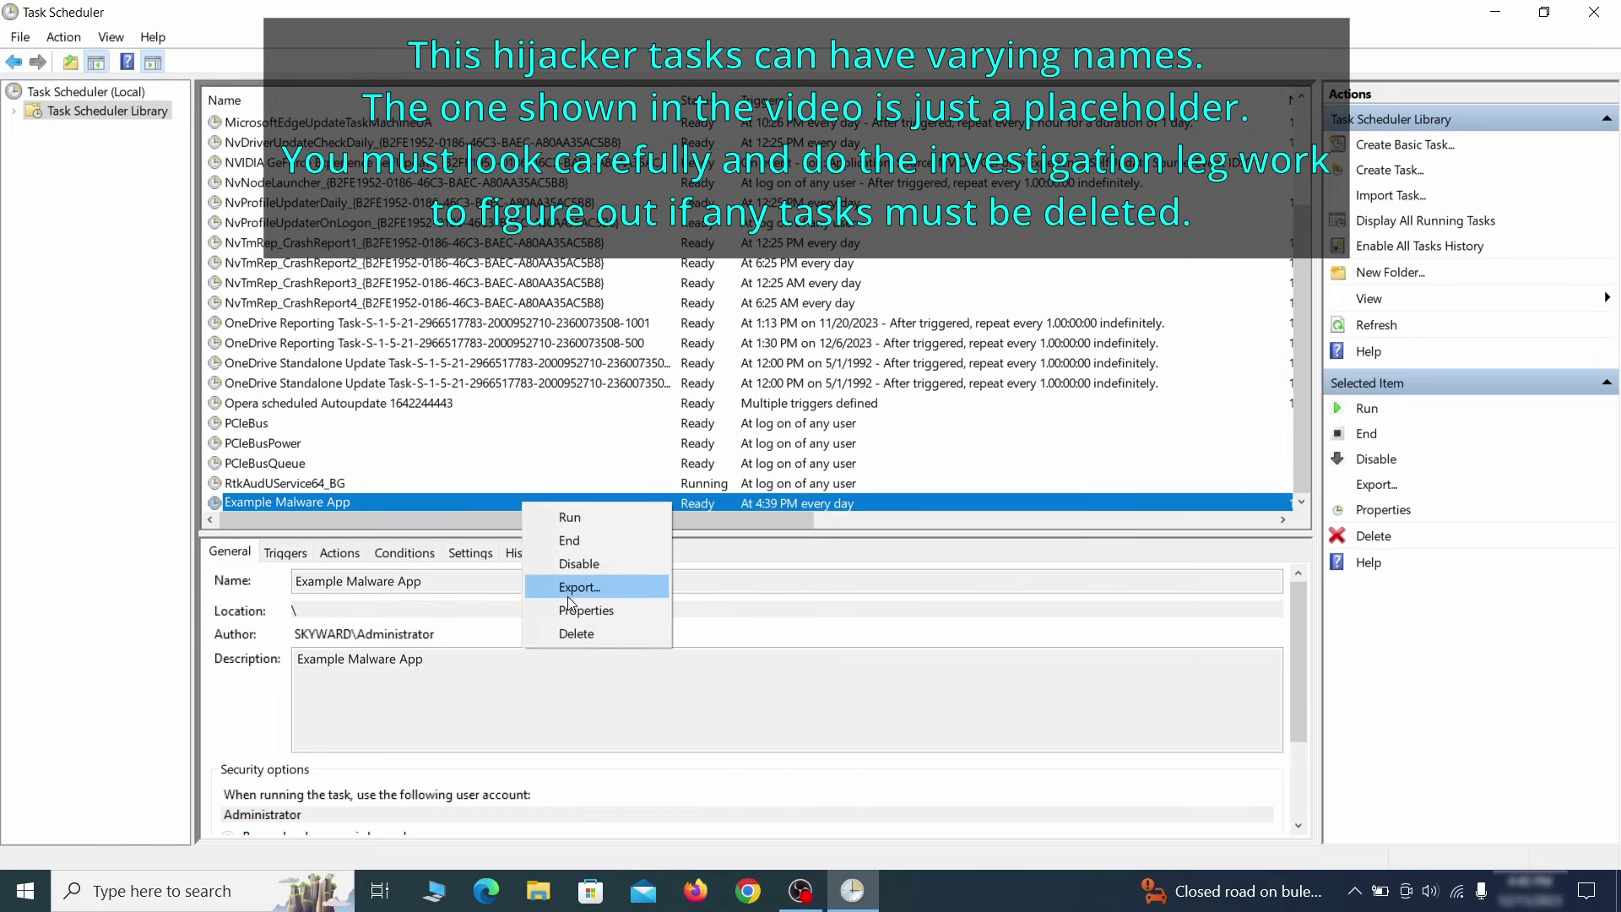
pyautogui.click(578, 633)
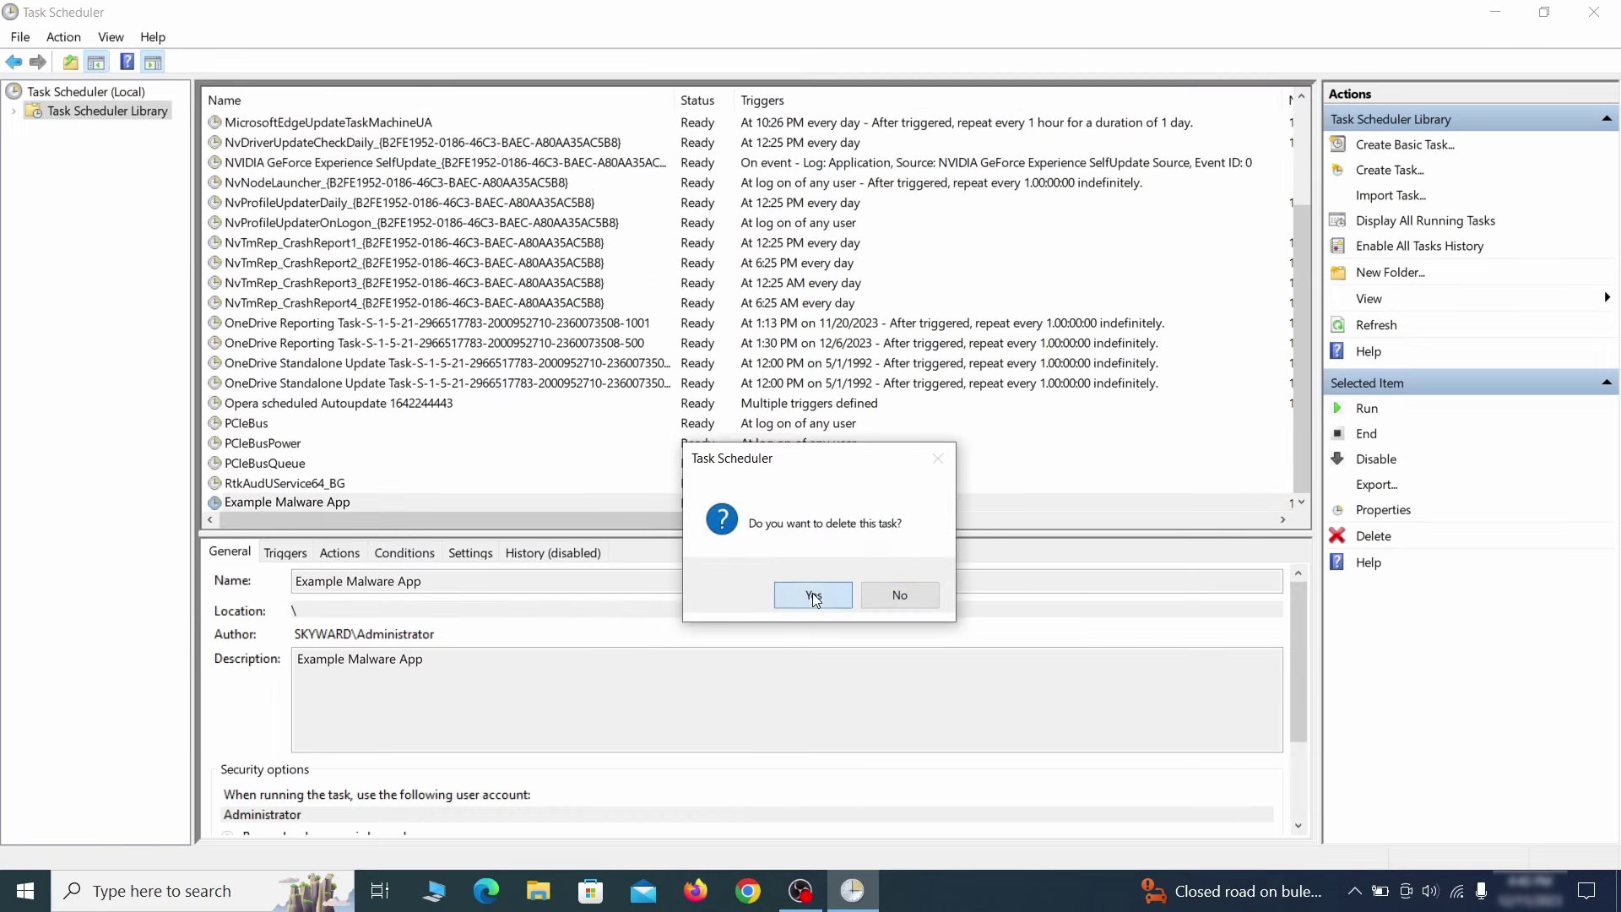
pyautogui.click(813, 596)
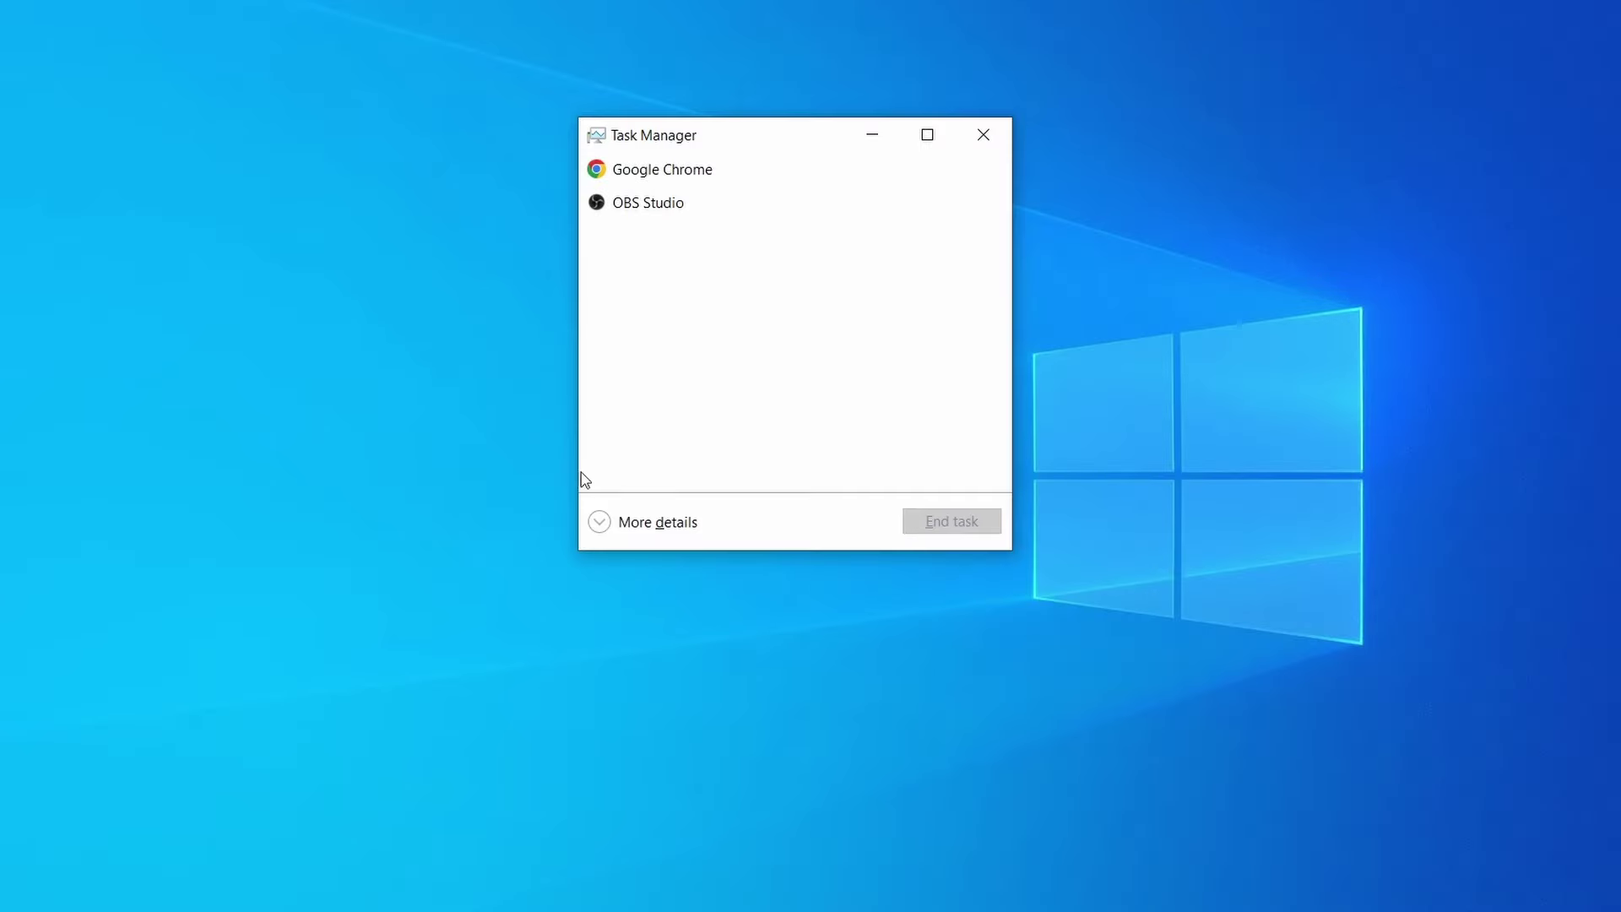
# Expand Task Manager to its detailed process list and sort it by CPU usage and then by memory usage
pyautogui.click(599, 522)
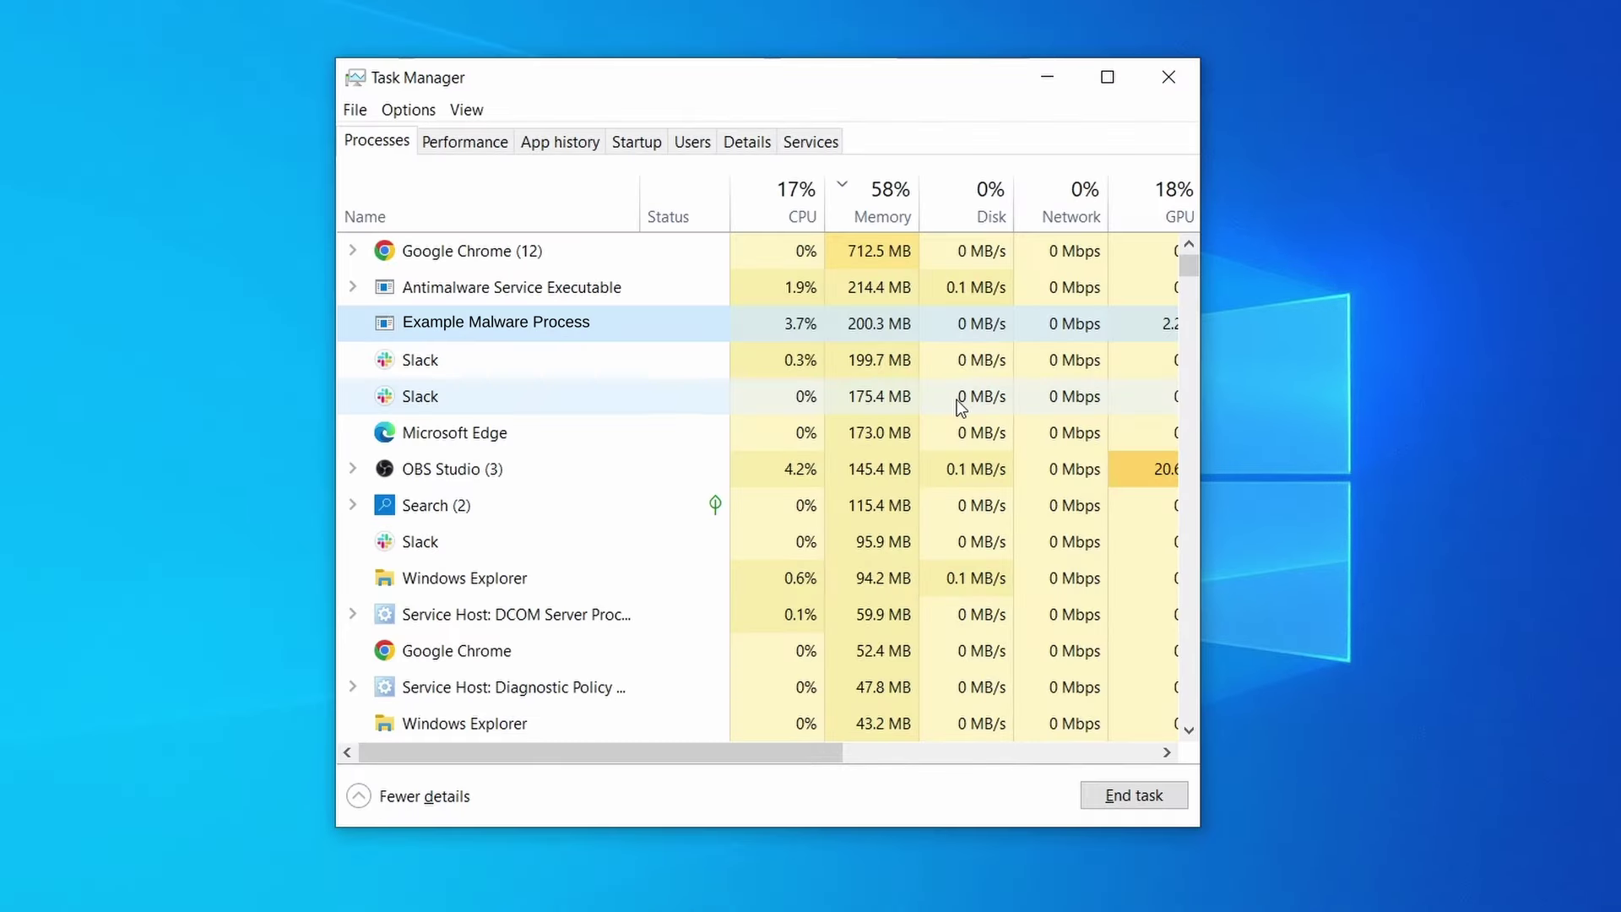
pyautogui.click(798, 196)
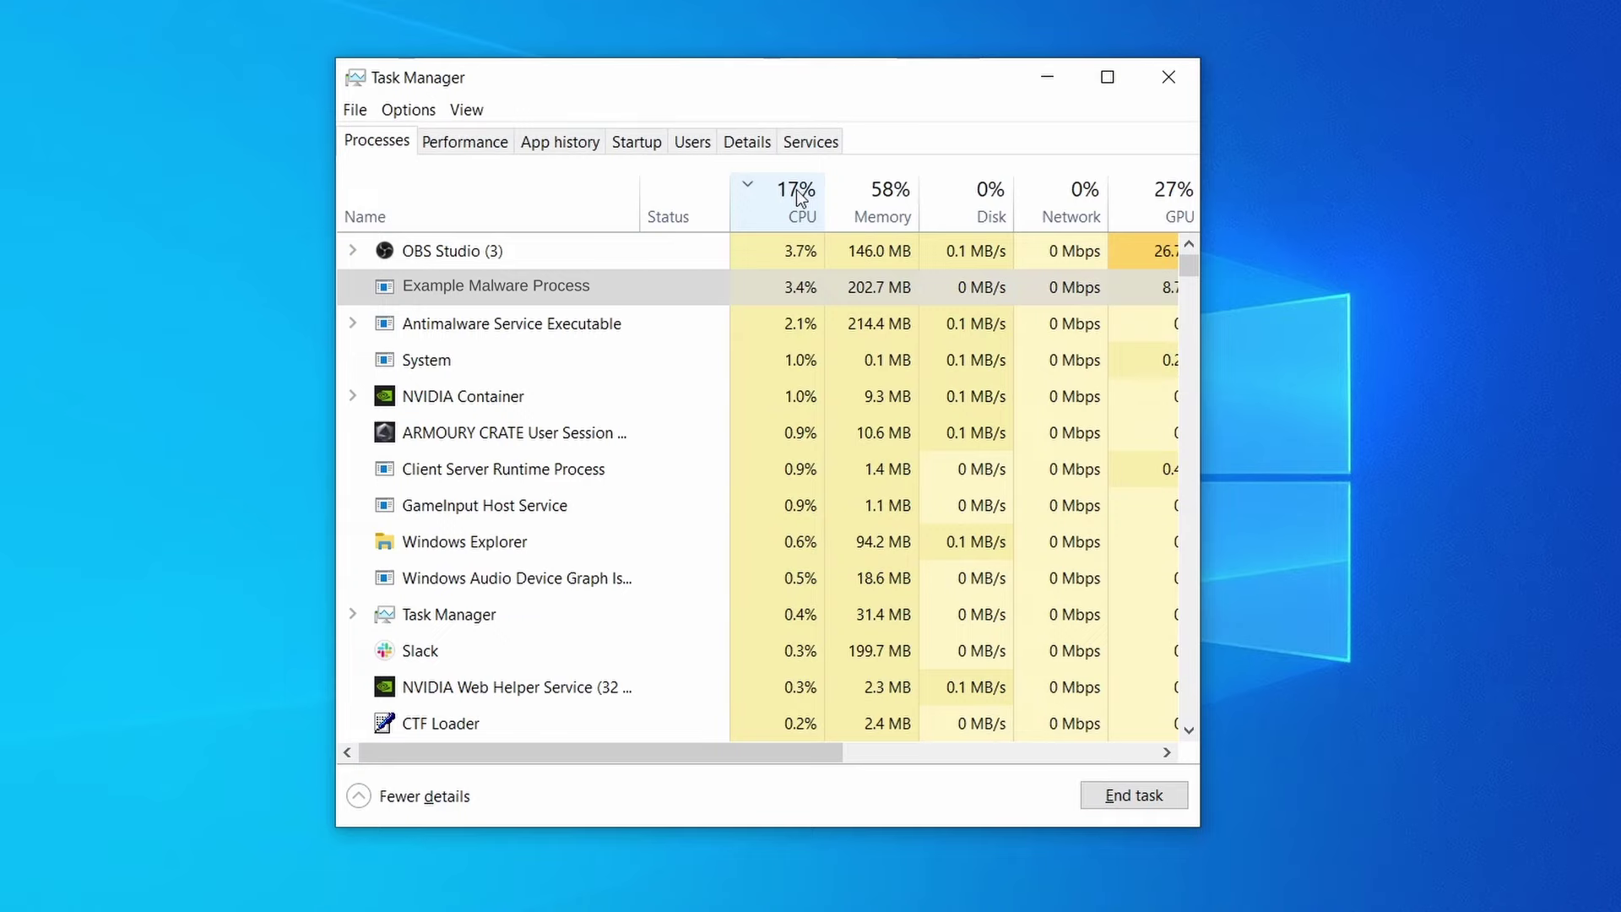
pyautogui.click(882, 198)
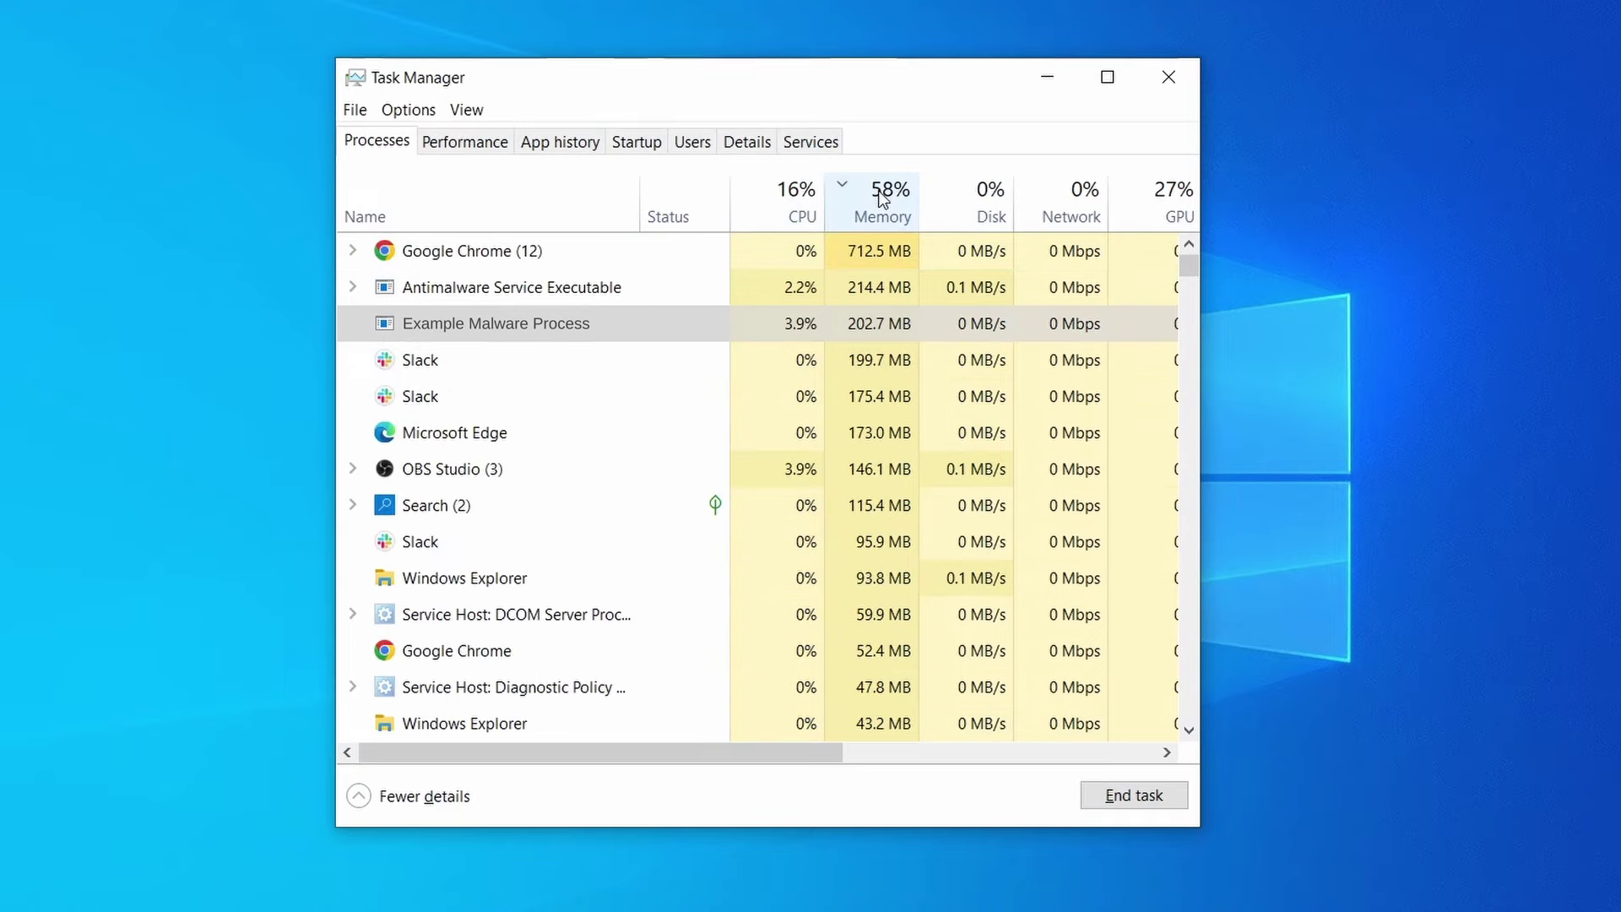
# Open the file location of Example Malware Process and delete all files in that folder
pyautogui.rightClick(773, 322)
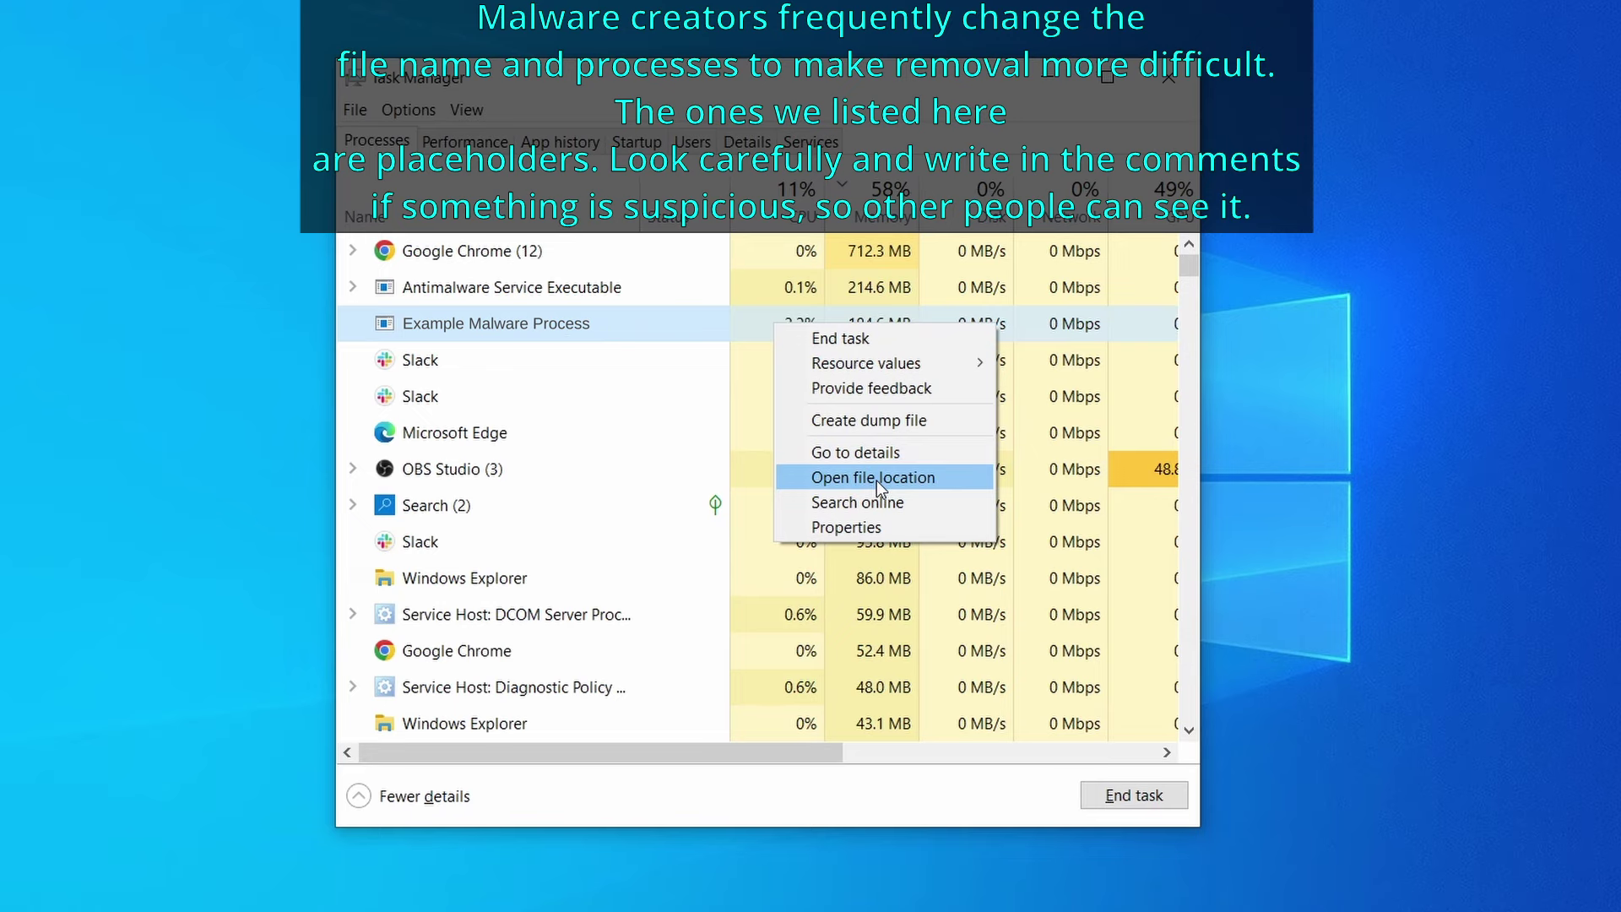
pyautogui.click(876, 479)
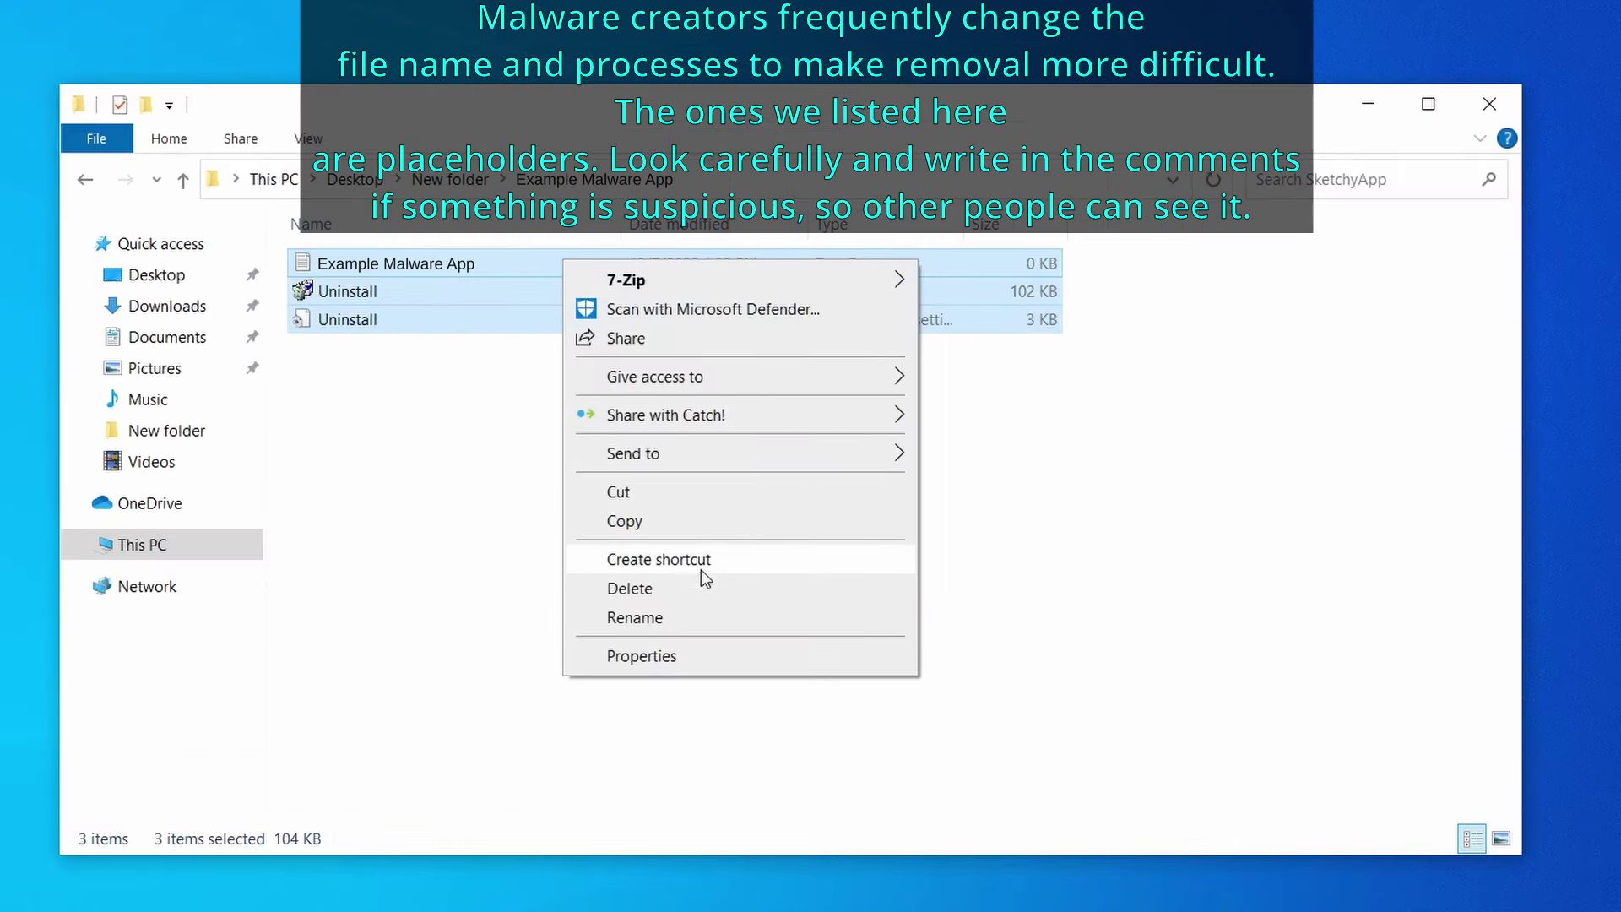
pyautogui.click(704, 591)
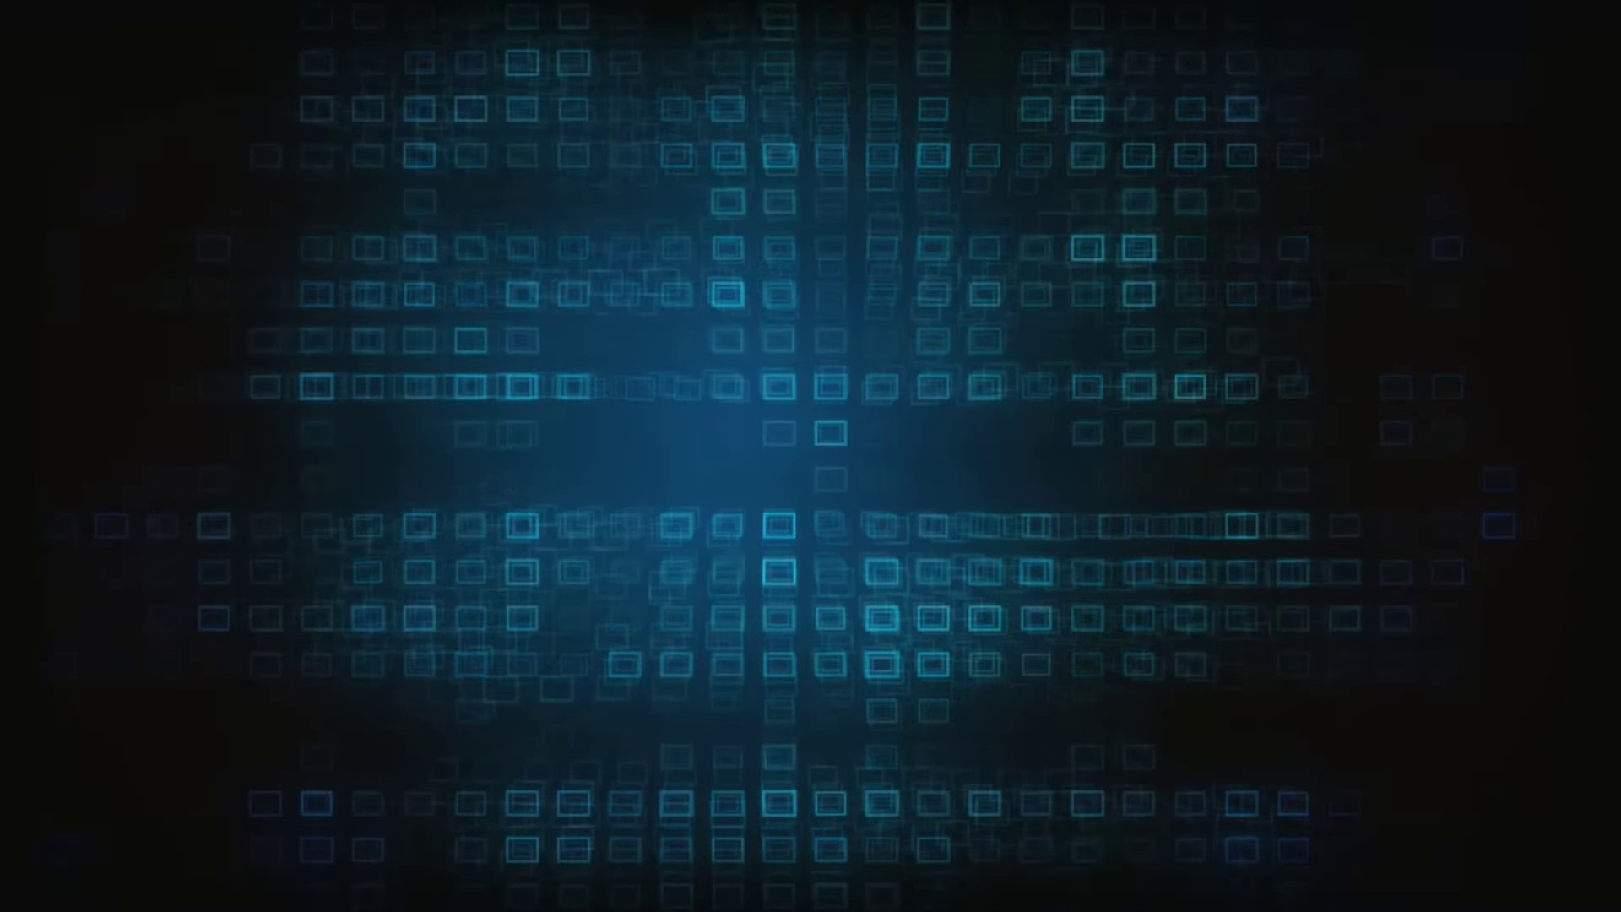
# Try to delete EXAMPLE_MALWARE_FOLDER from the Program Files folder
pyautogui.rightClick(697, 387)
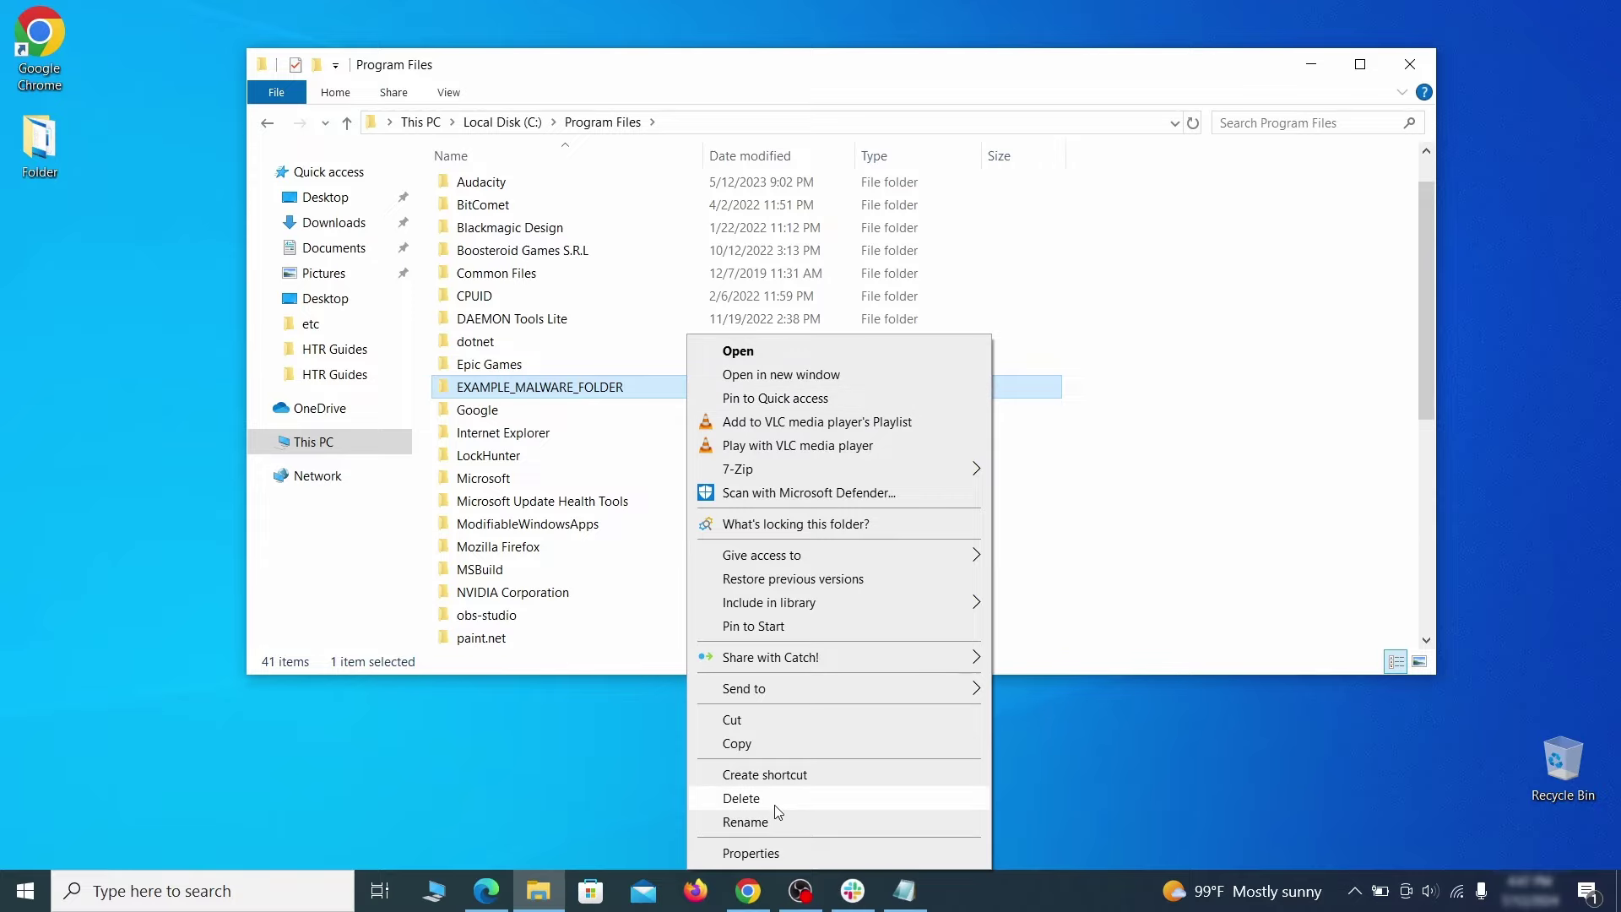
pyautogui.click(775, 804)
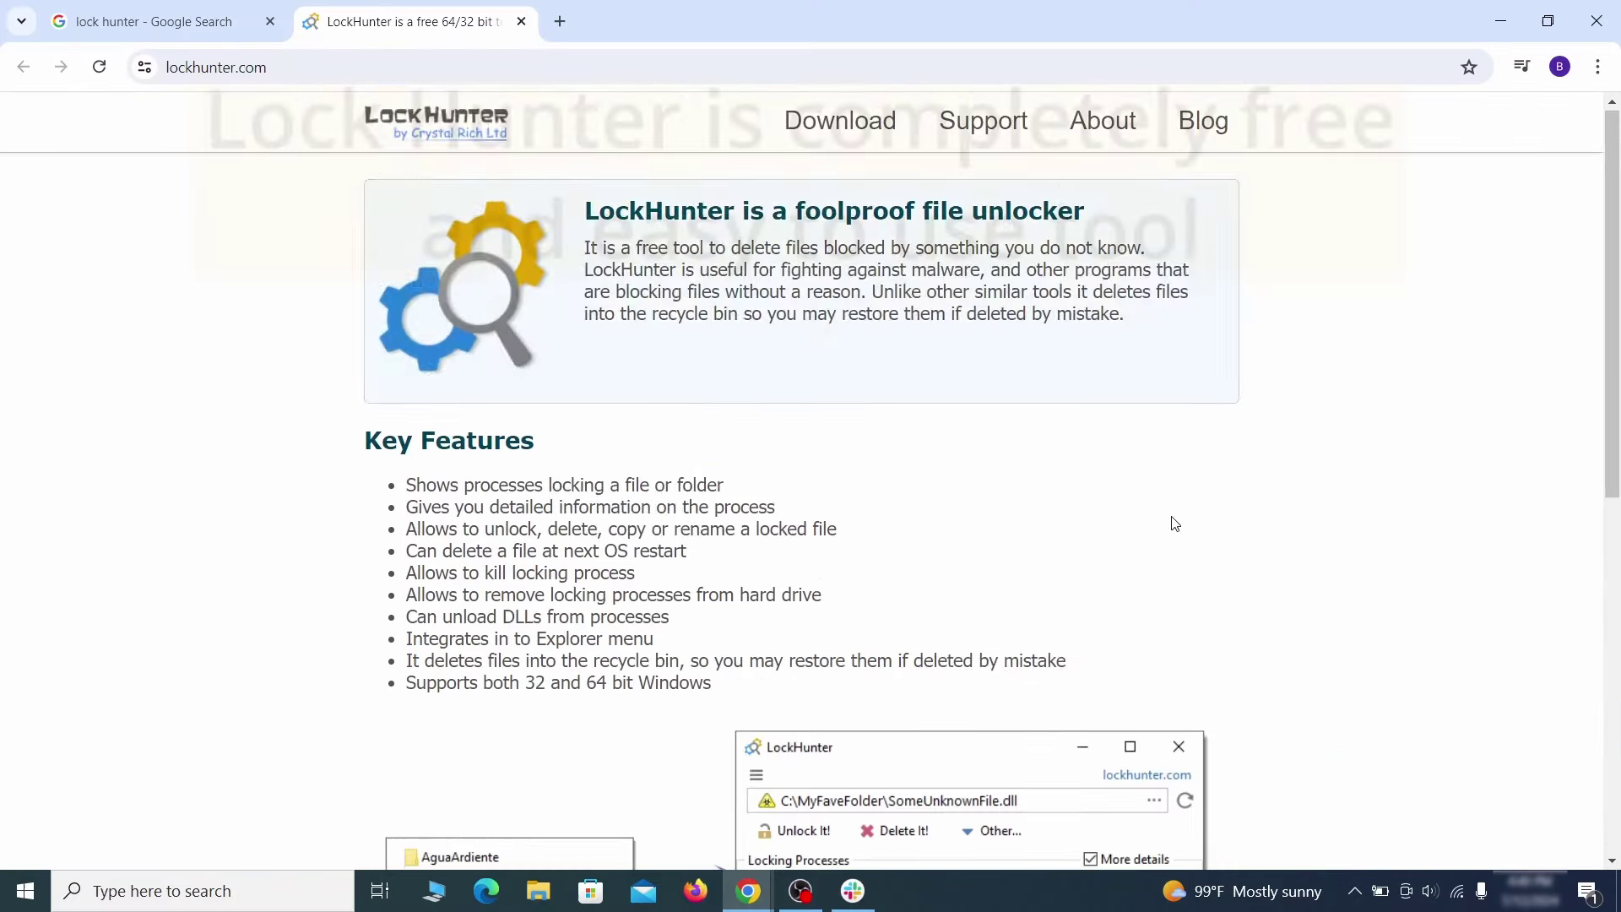
# Download LockHunter from lockhunter.com and install it with its setup wizard
pyautogui.scroll(-7, 1175, 524)
pyautogui.click(852, 516)
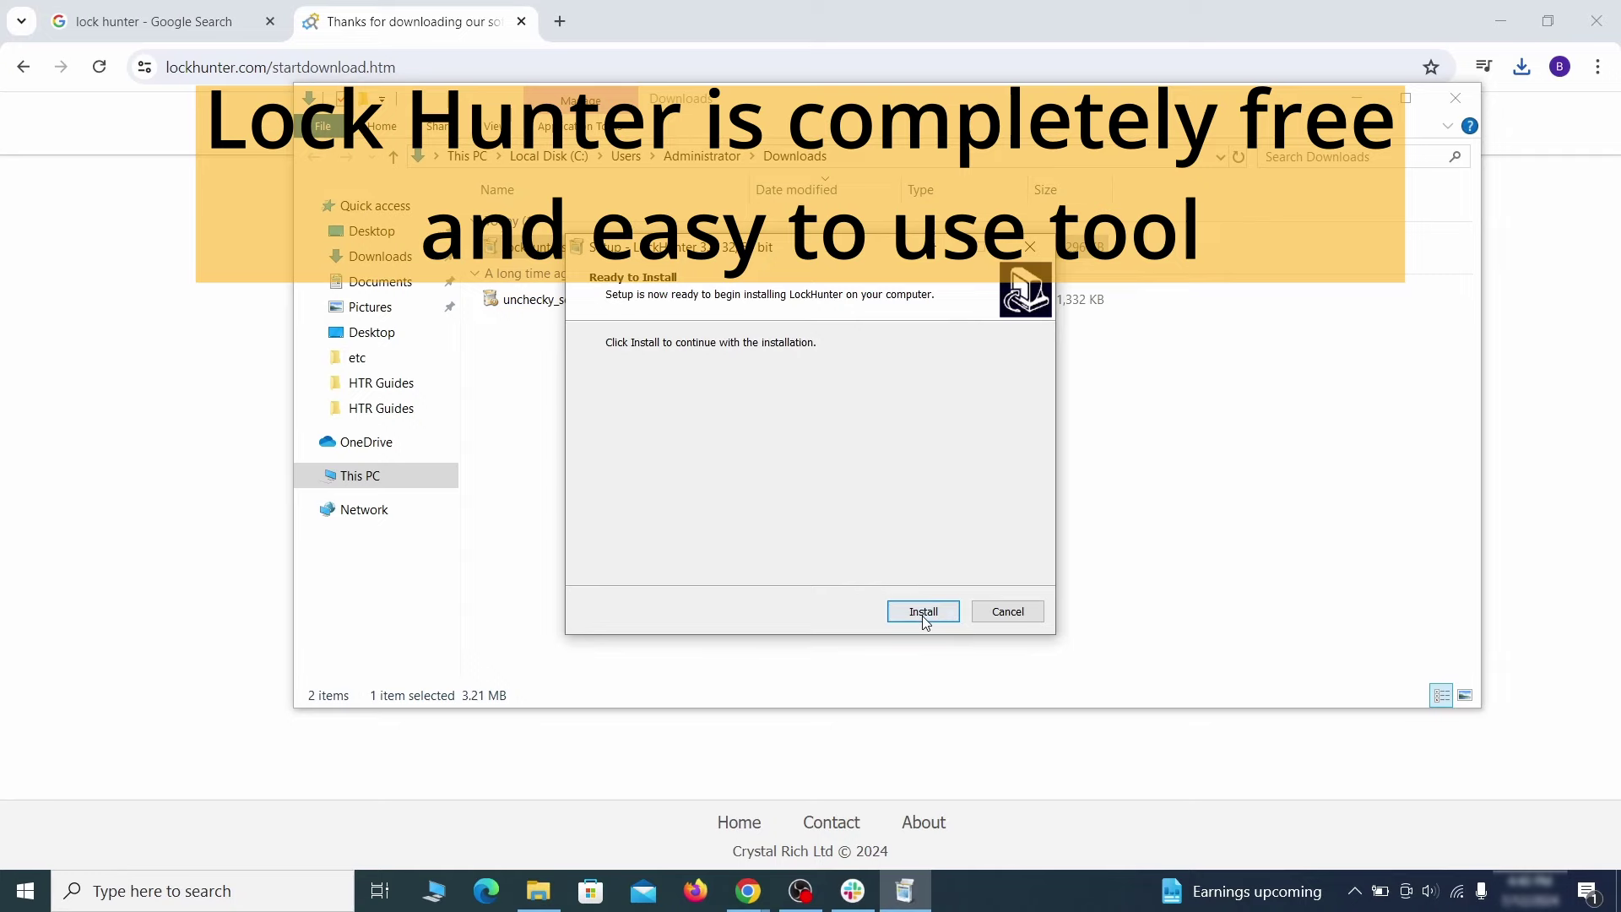
pyautogui.click(922, 611)
pyautogui.click(922, 611)
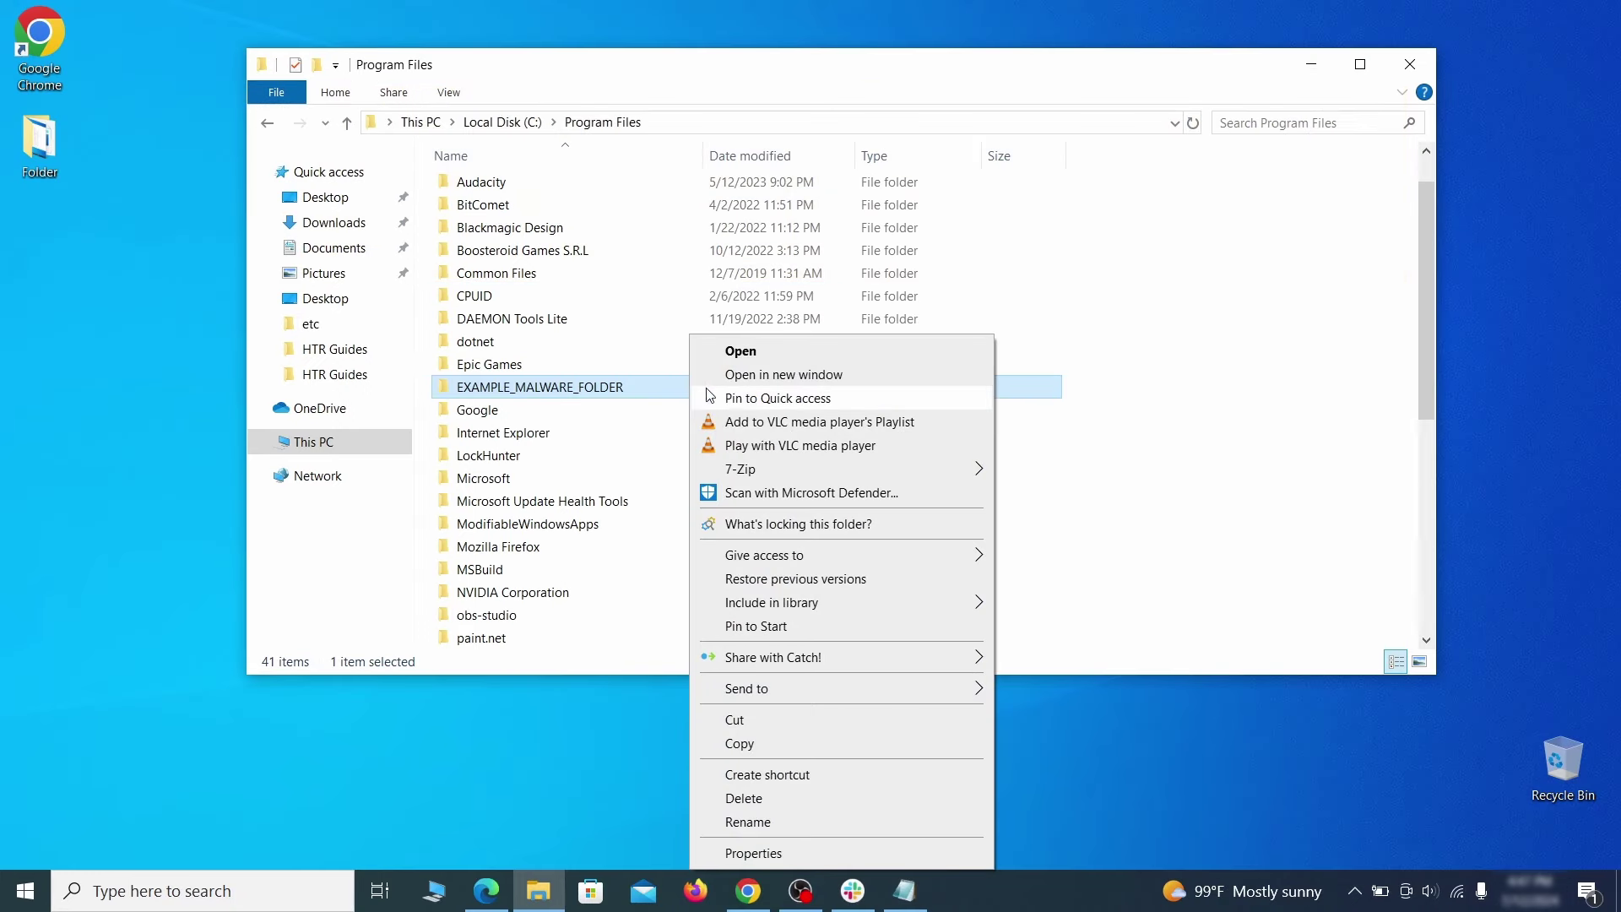
# Use LockHunter to unlock and delete EXAMPLE_MALWARE_FOLDER in Program Files
pyautogui.click(788, 525)
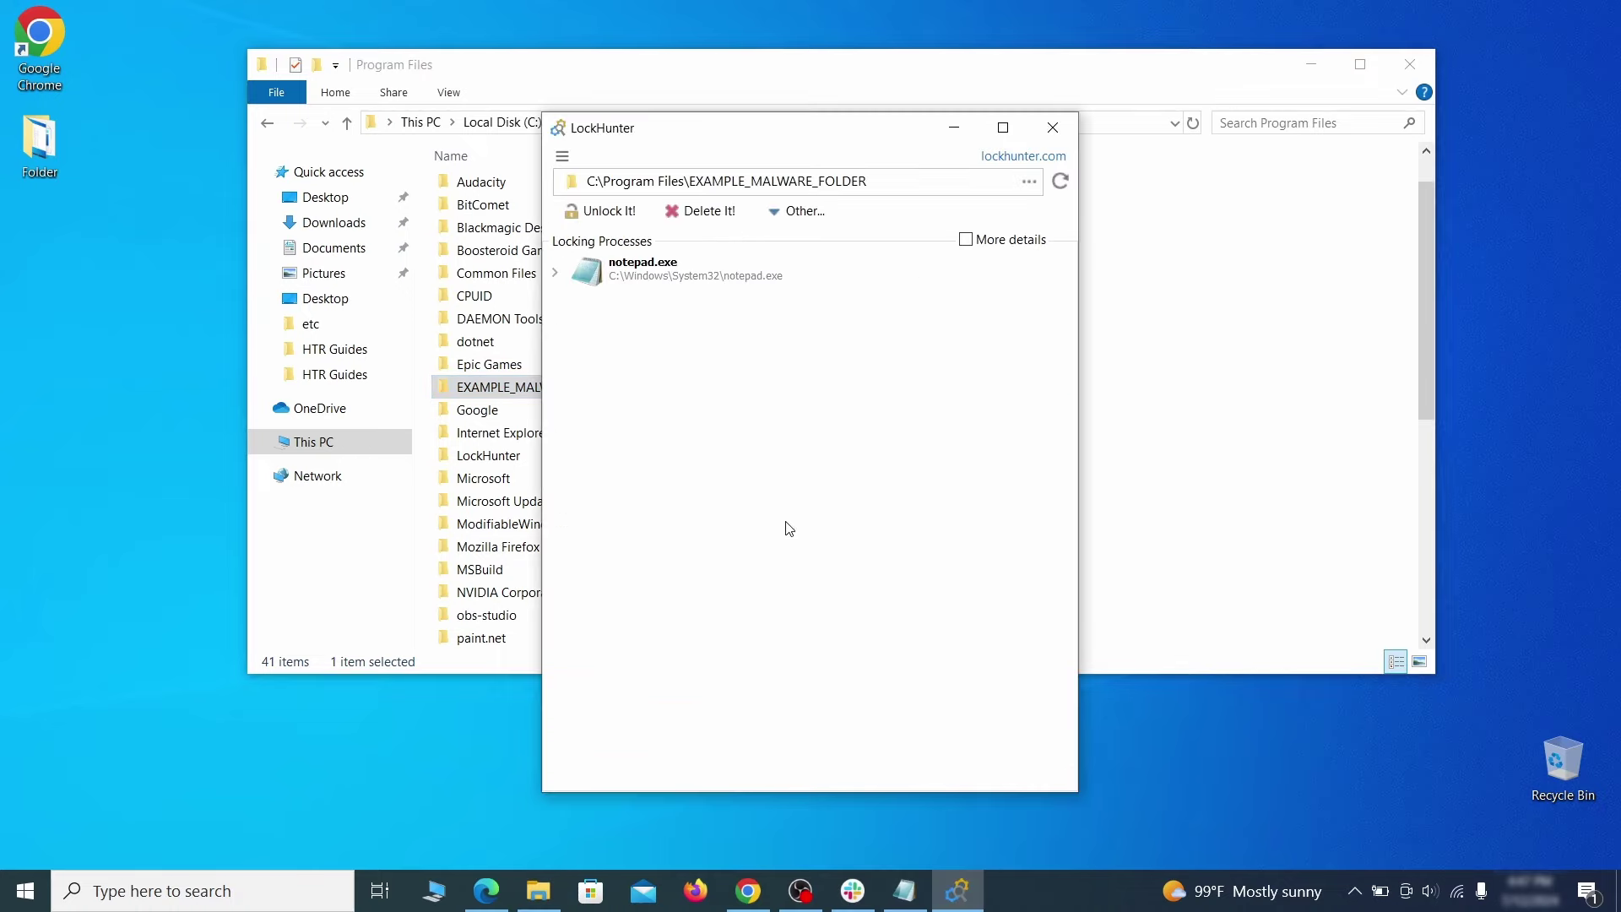
pyautogui.click(723, 218)
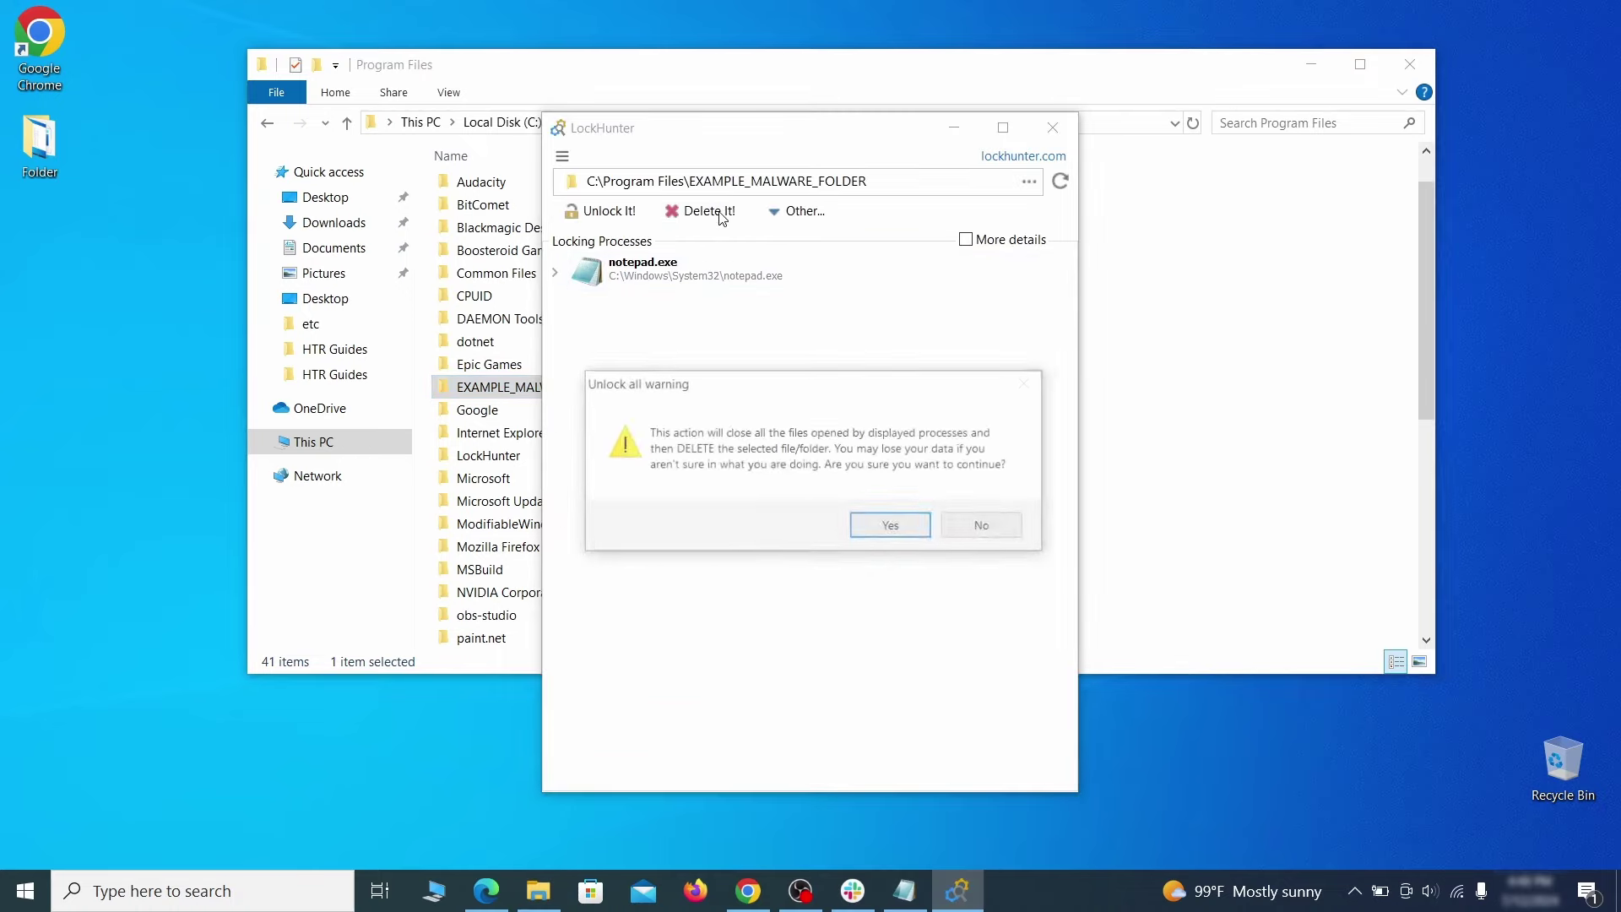
pyautogui.click(890, 530)
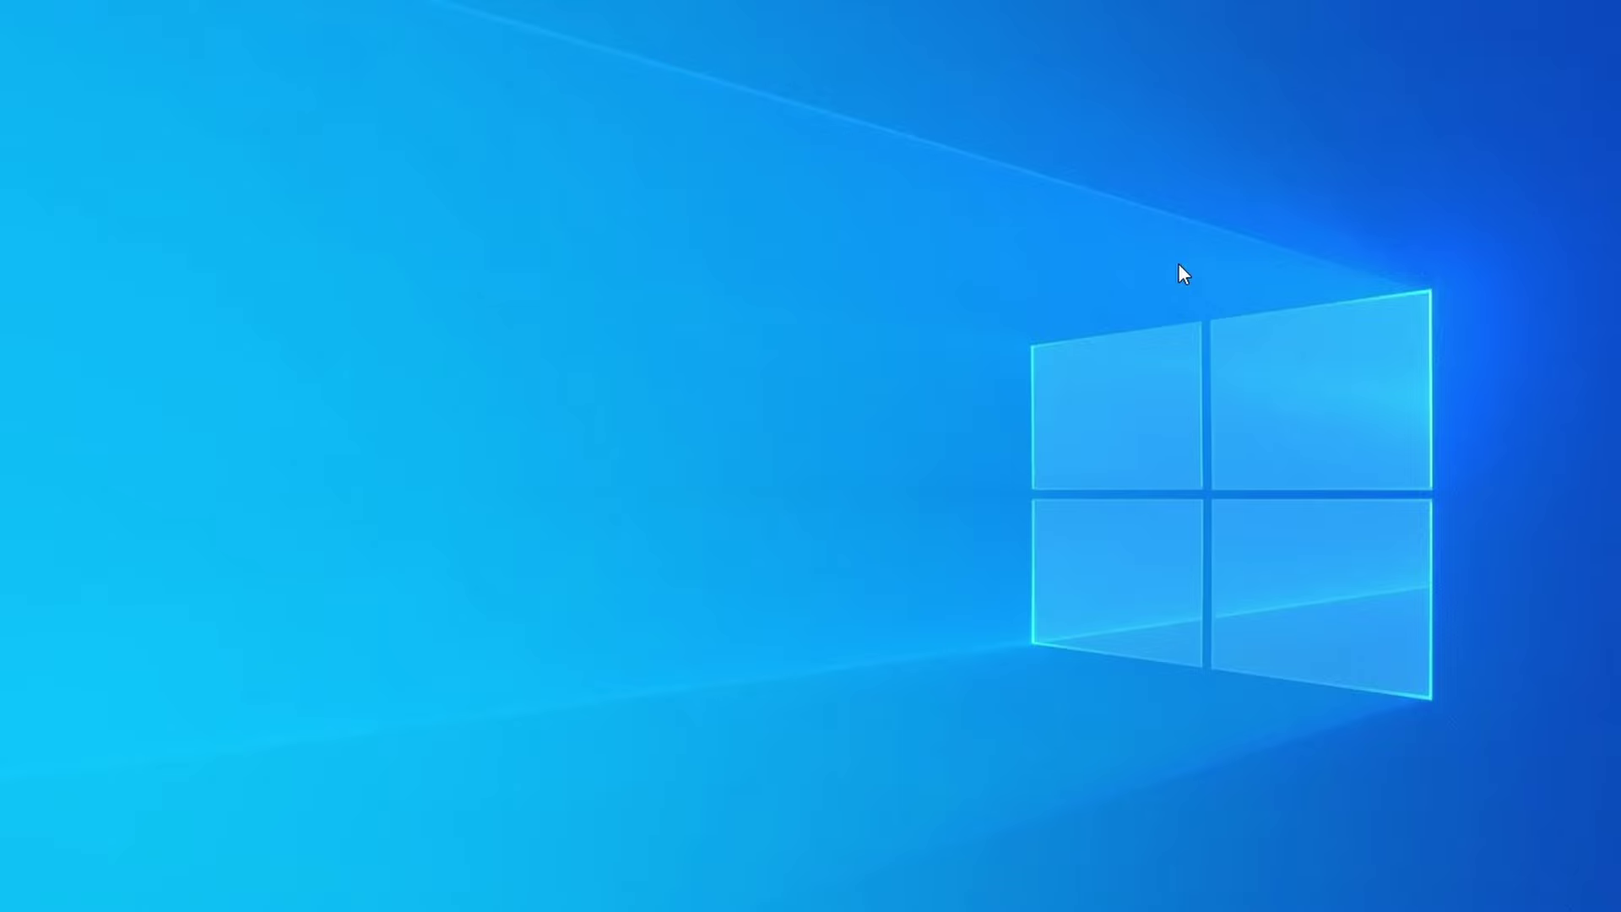
# Open Task Manager and examine the running processes by CPU and memory usage
pyautogui.hotkey('ctrl', 'shift', 'Escape')
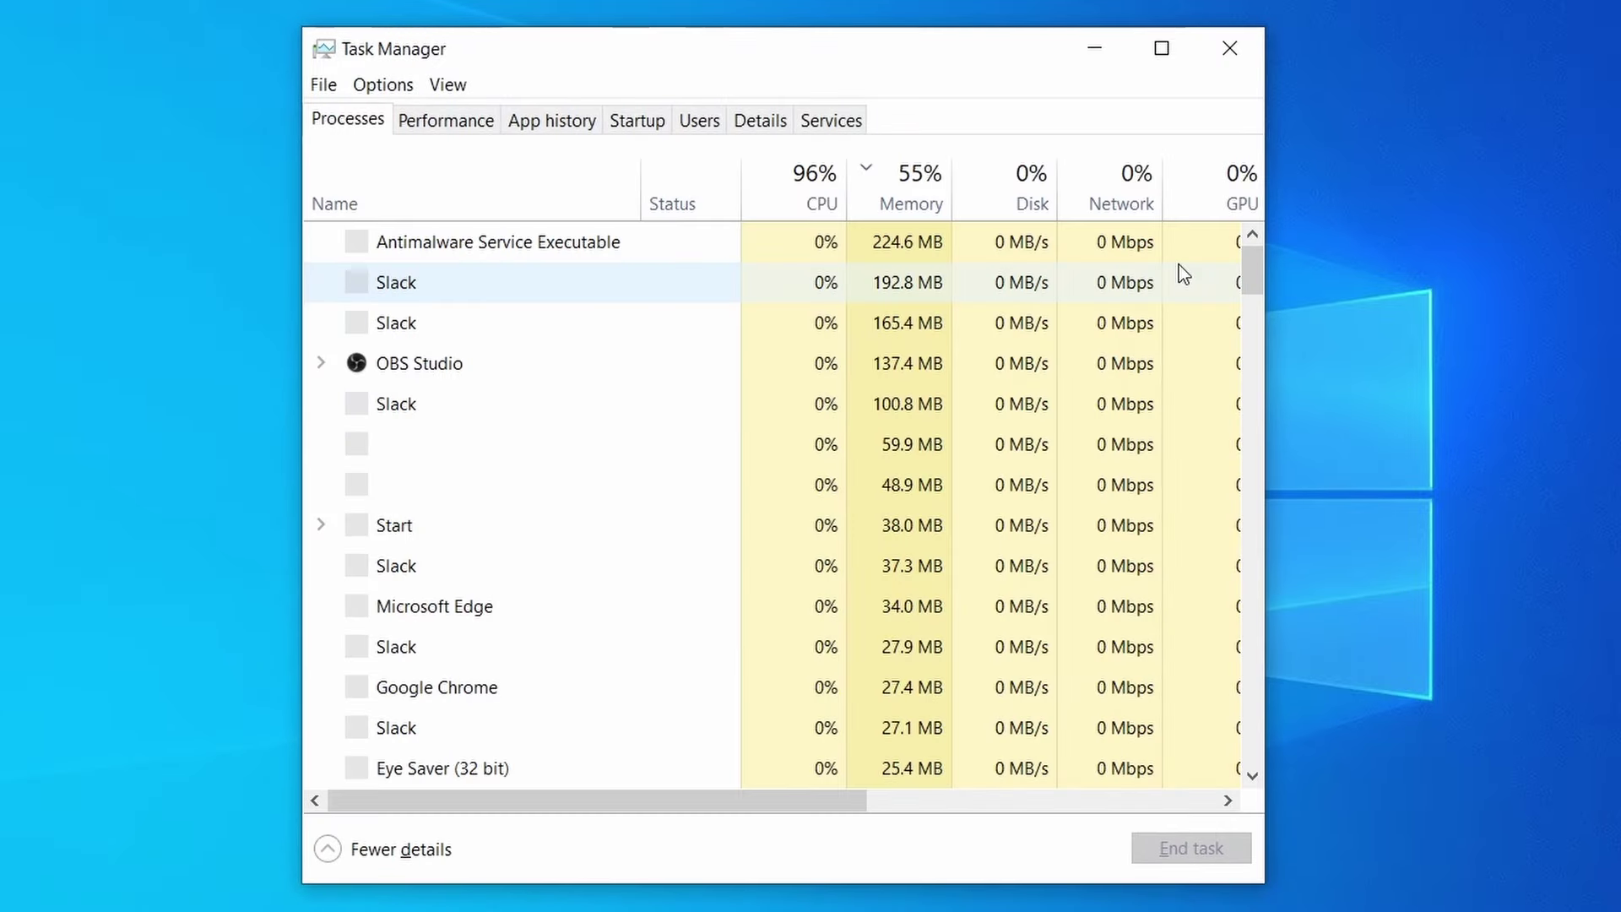
pyautogui.click(801, 197)
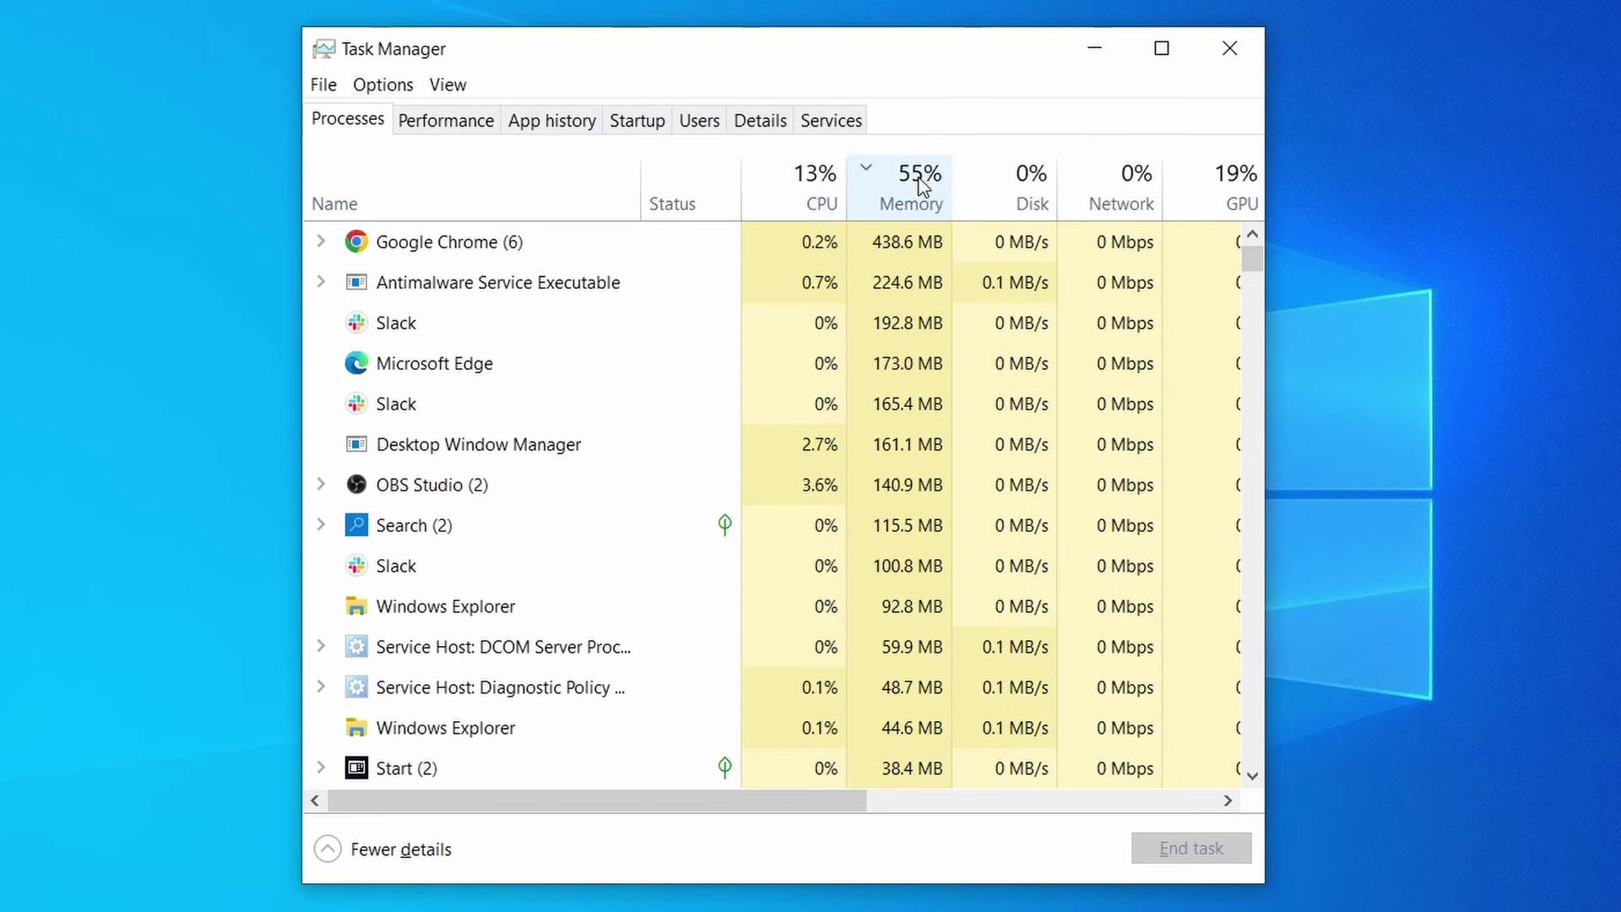
pyautogui.scroll(-2, 705, 568)
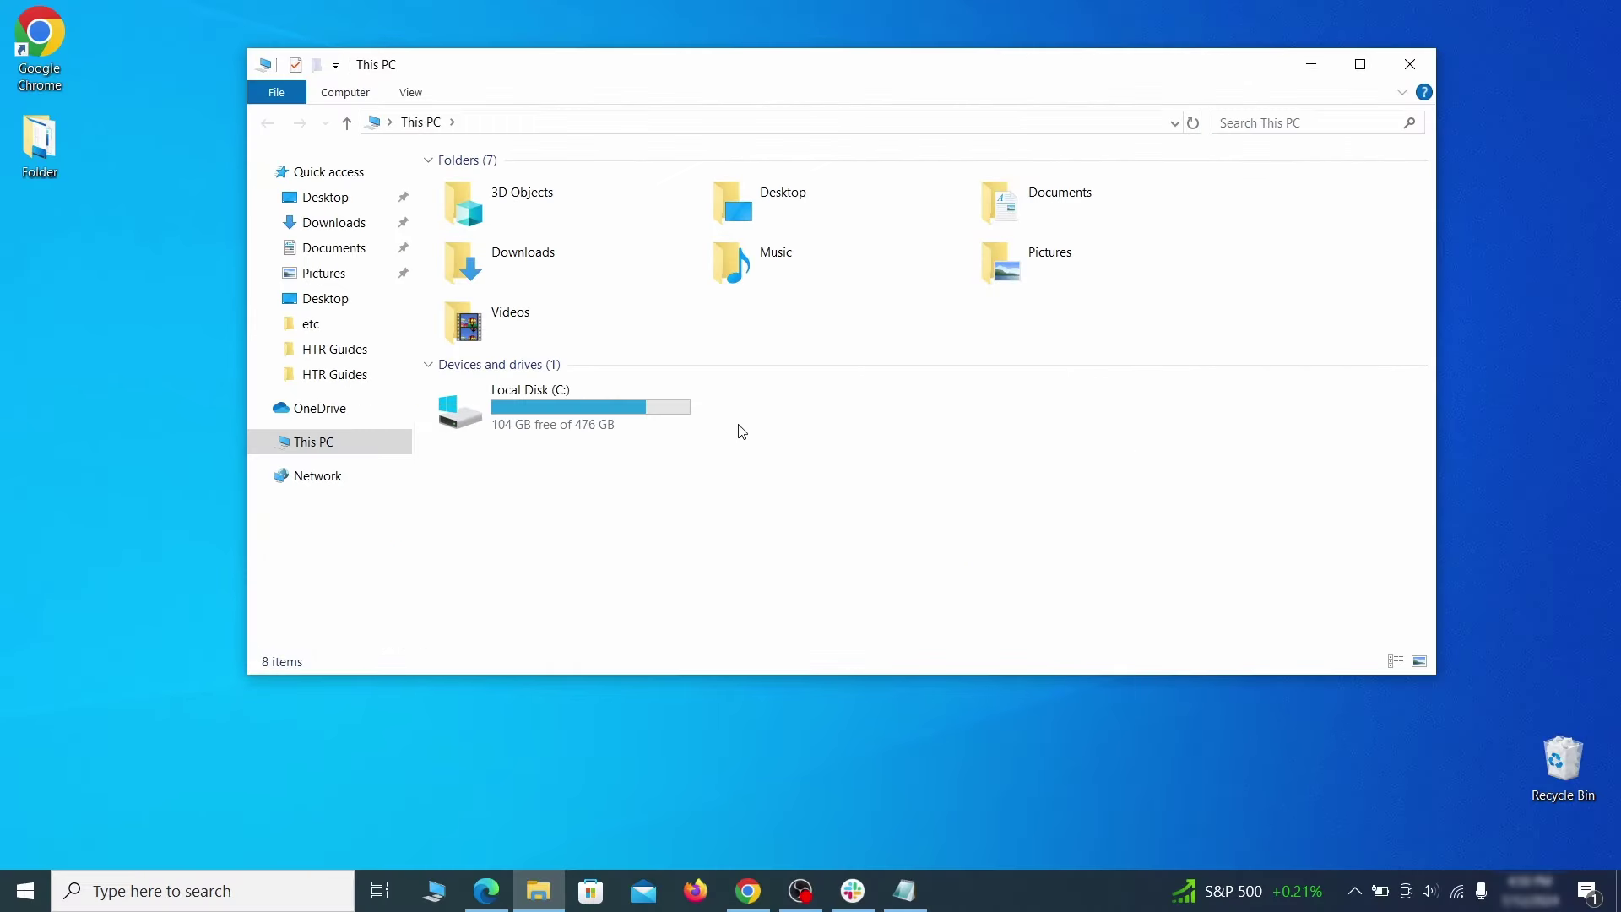
# Open the AppData\Roaming folder of the user's profile on Local Disk (C:)
pyautogui.doubleClick(671, 419)
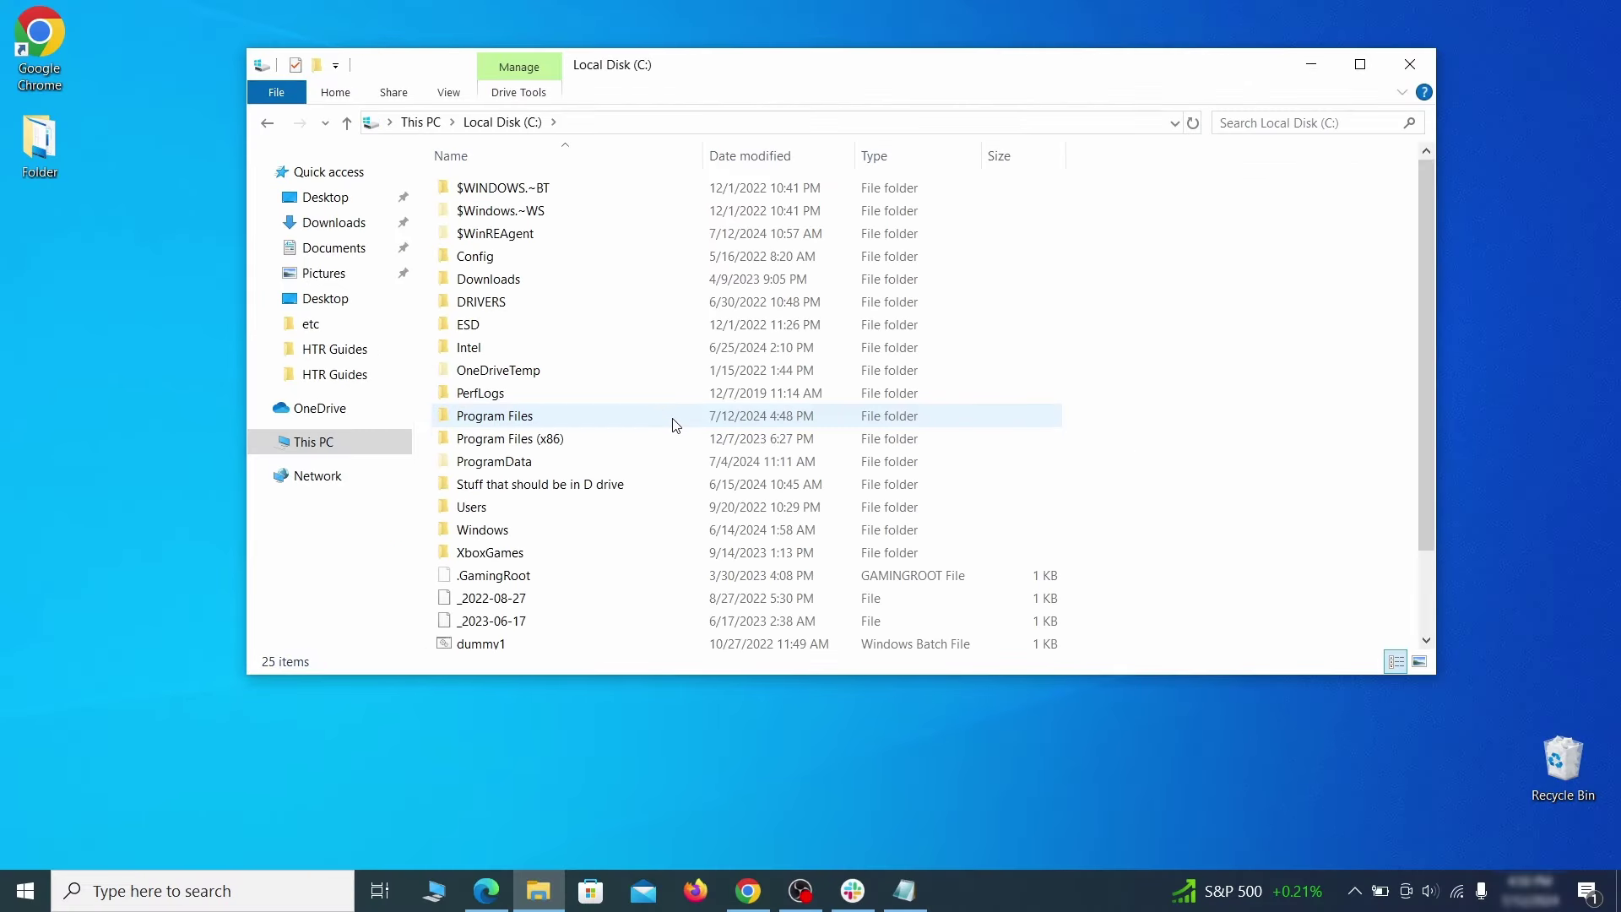
pyautogui.doubleClick(514, 507)
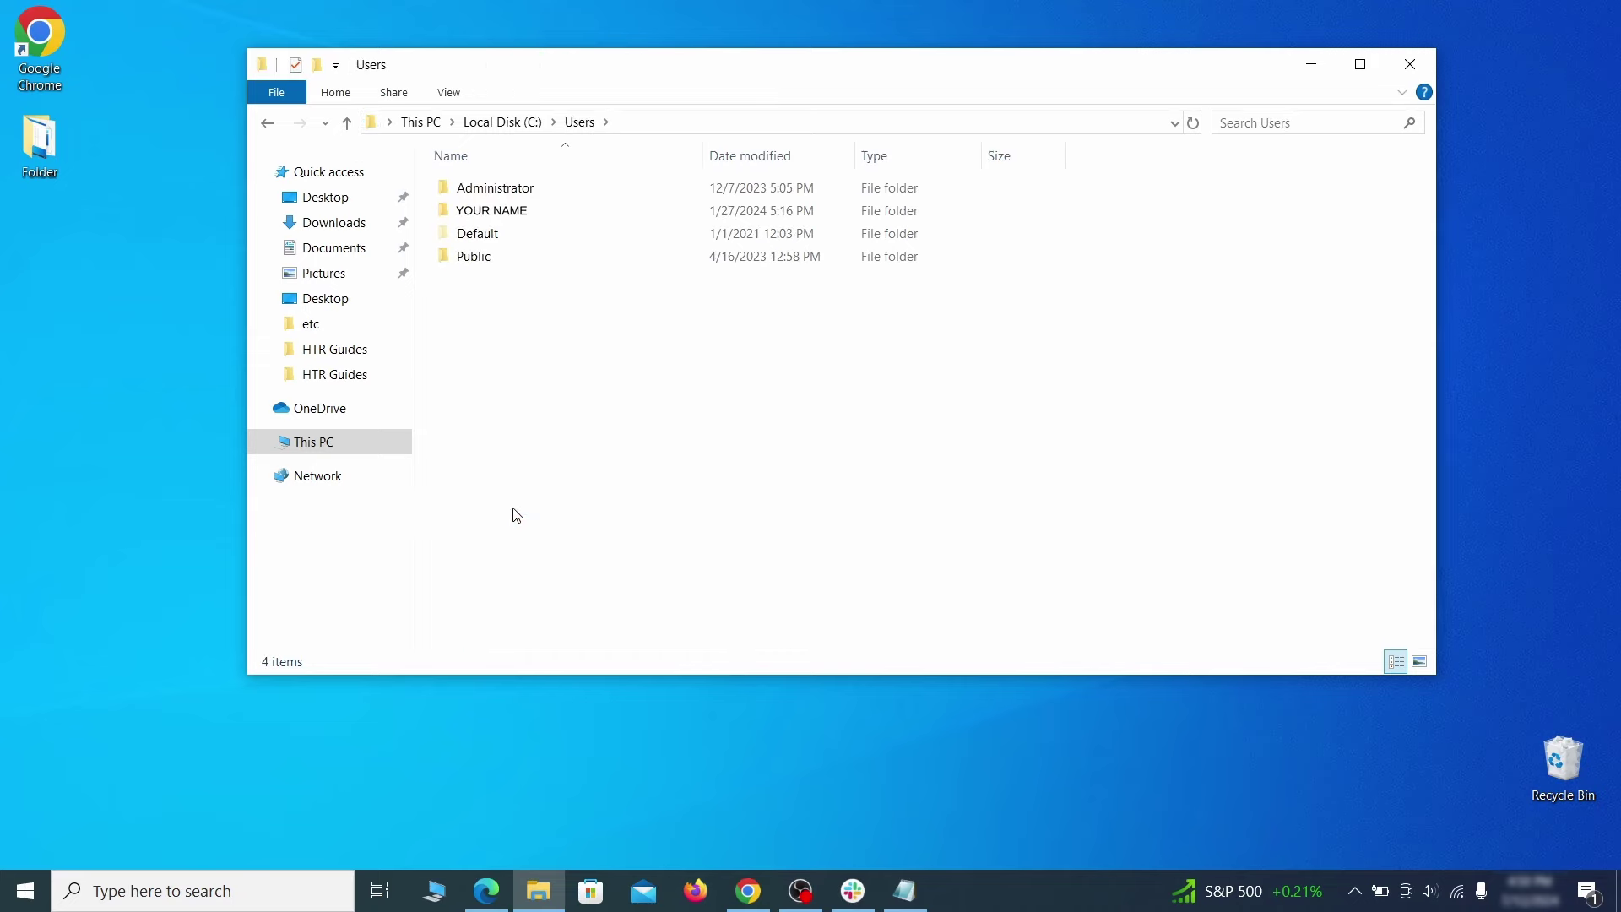
pyautogui.doubleClick(681, 215)
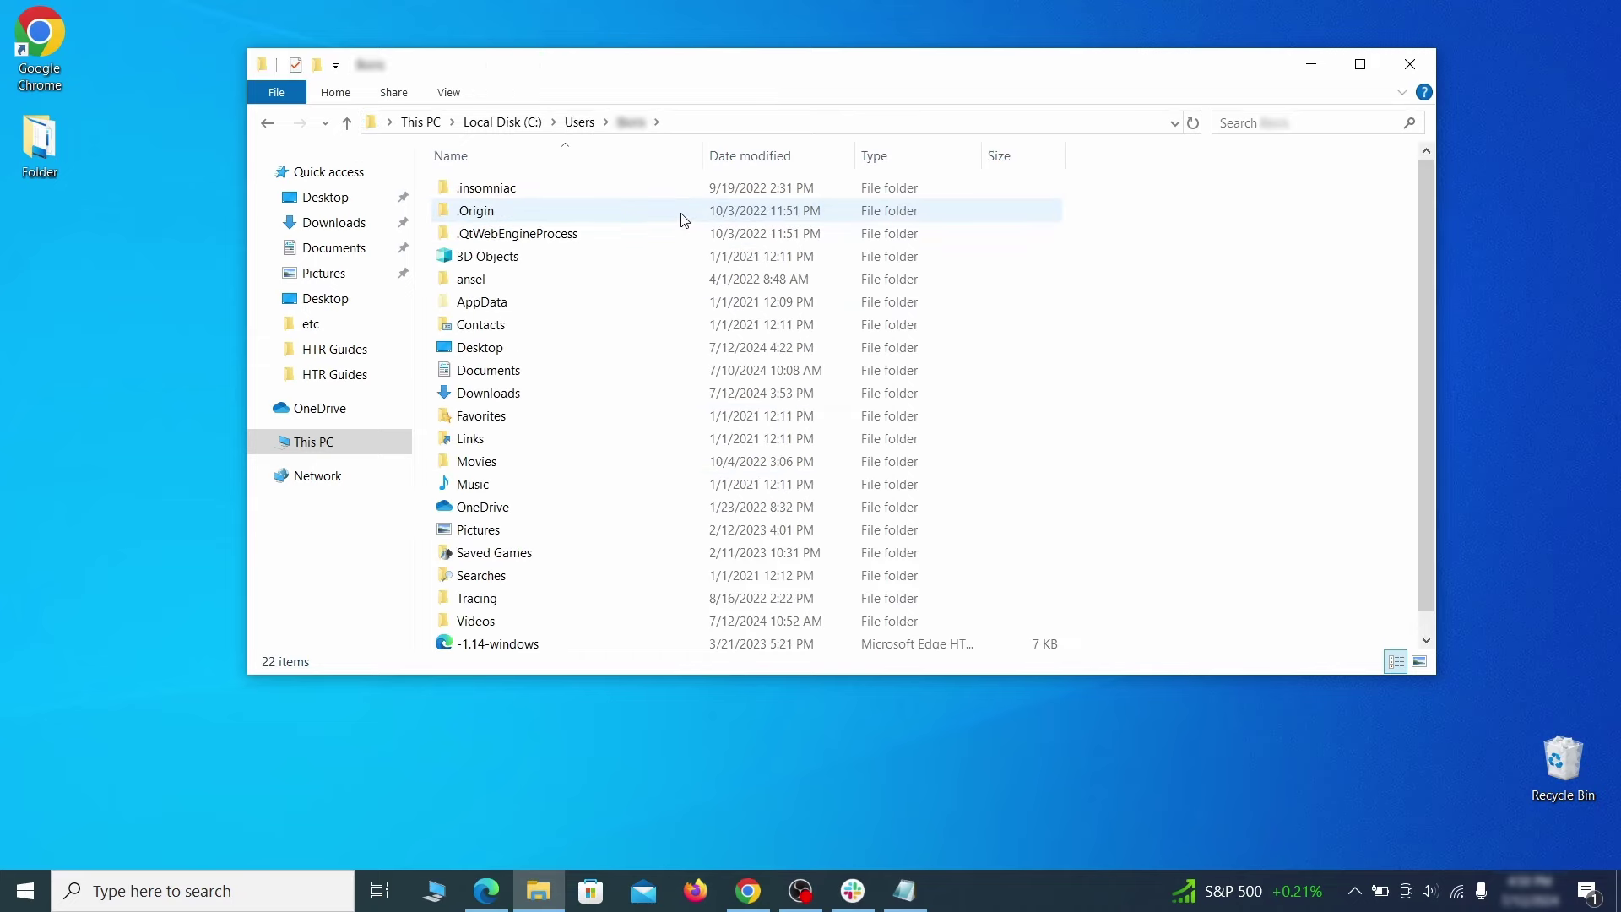
pyautogui.doubleClick(672, 302)
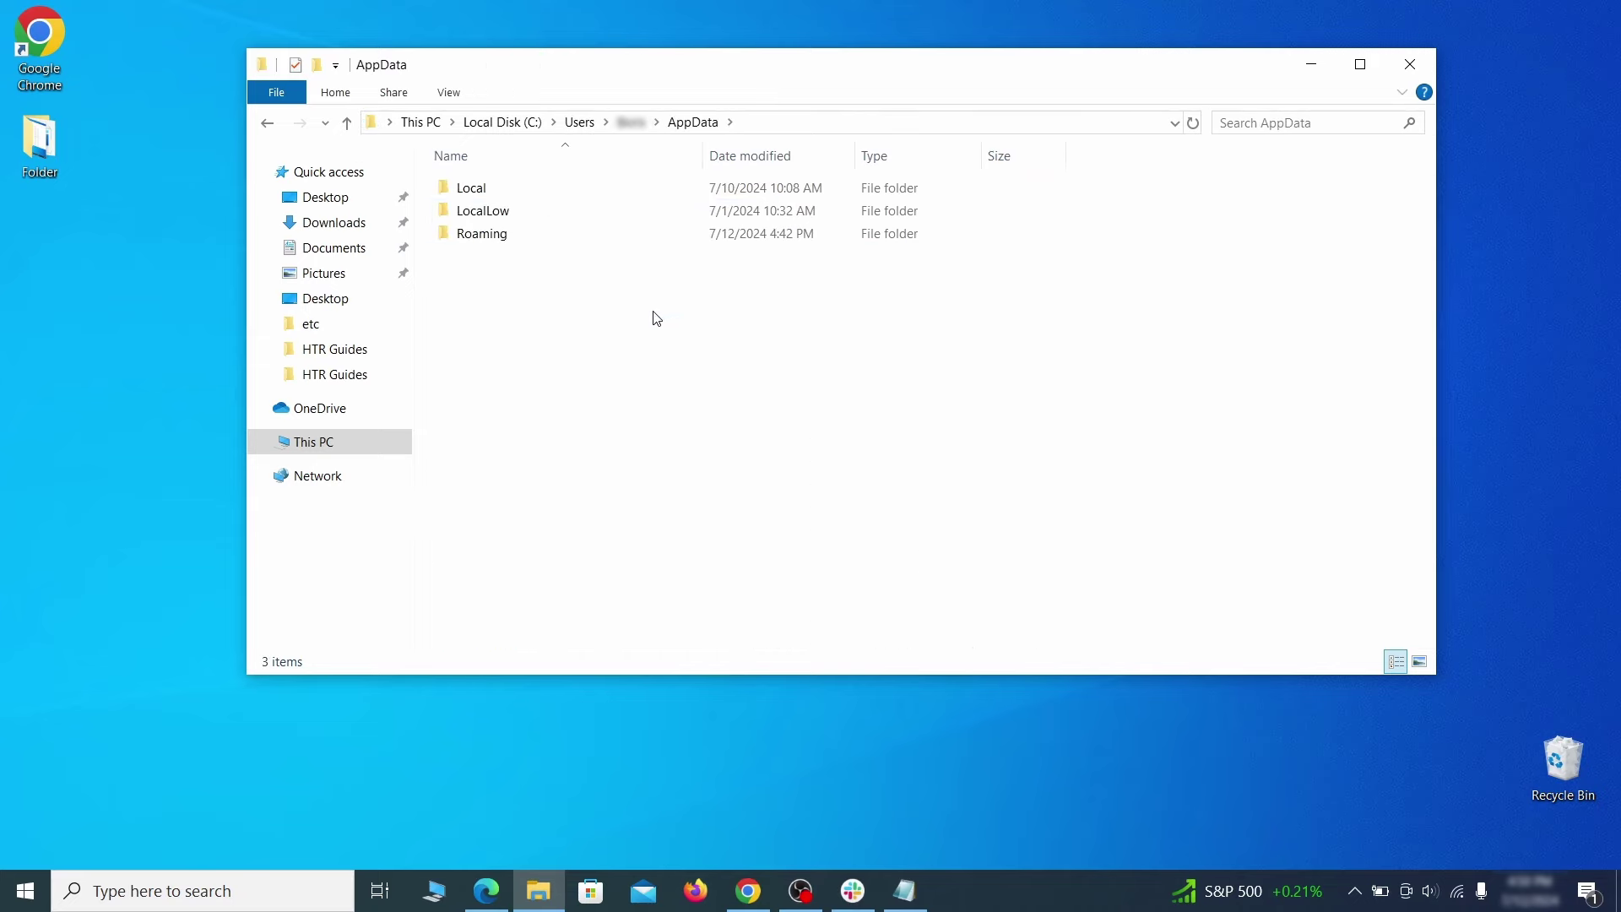
pyautogui.doubleClick(666, 235)
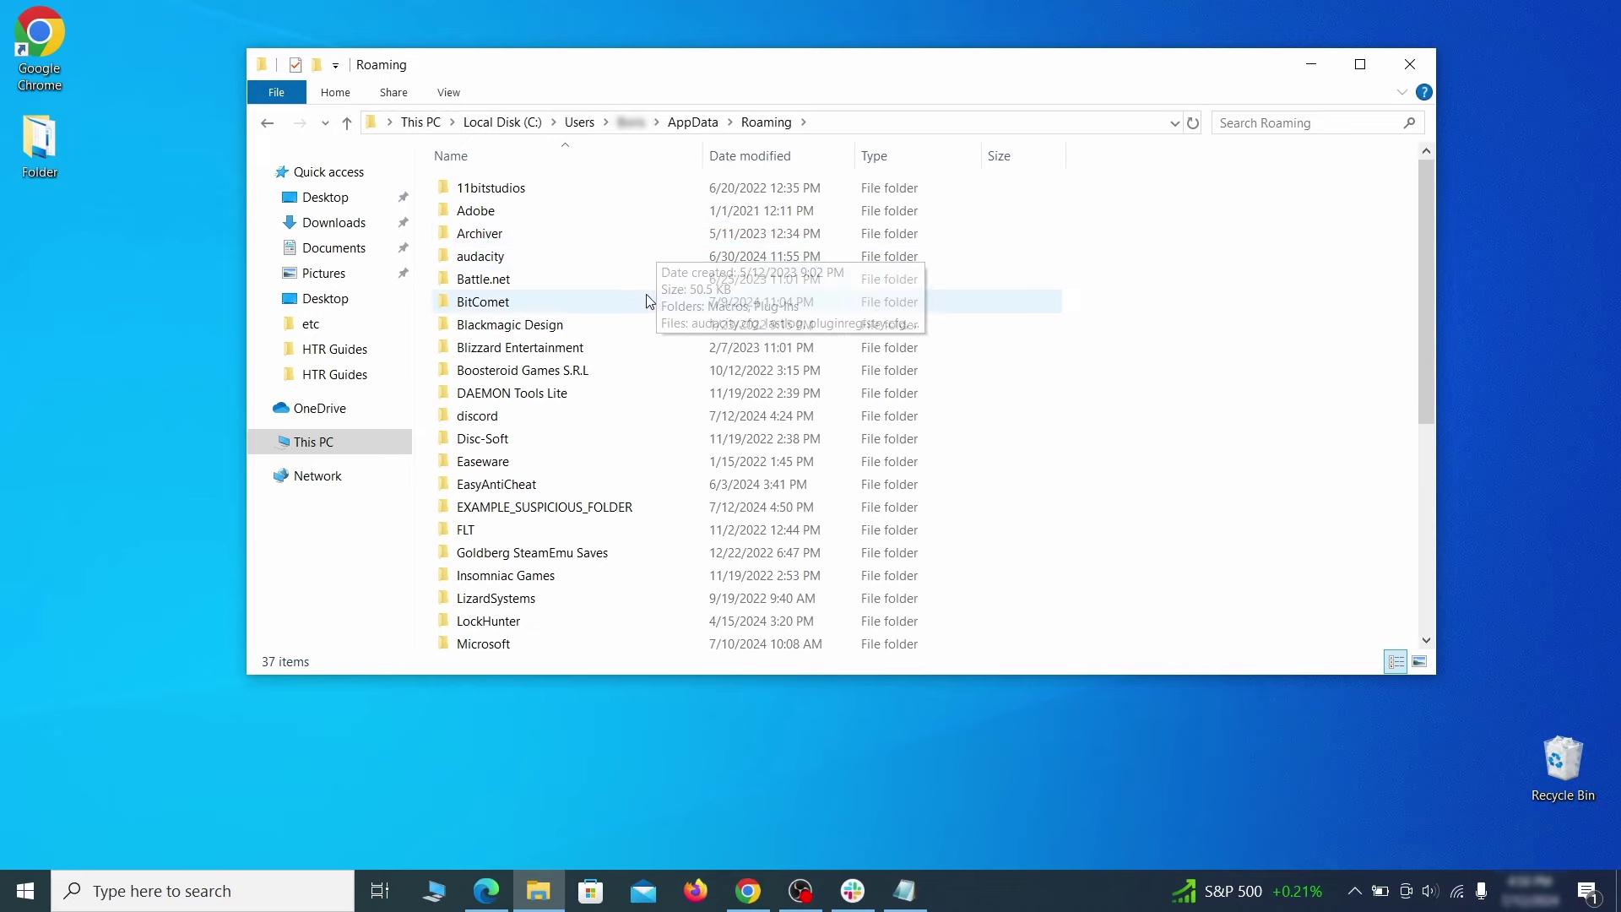
# Try to delete EXAMPLE_SUSPICIOUS_FOLDER from the Roaming folder
pyautogui.scroll(-2, 648, 304)
pyautogui.moveTo(659, 402)
pyautogui.click(463, 386)
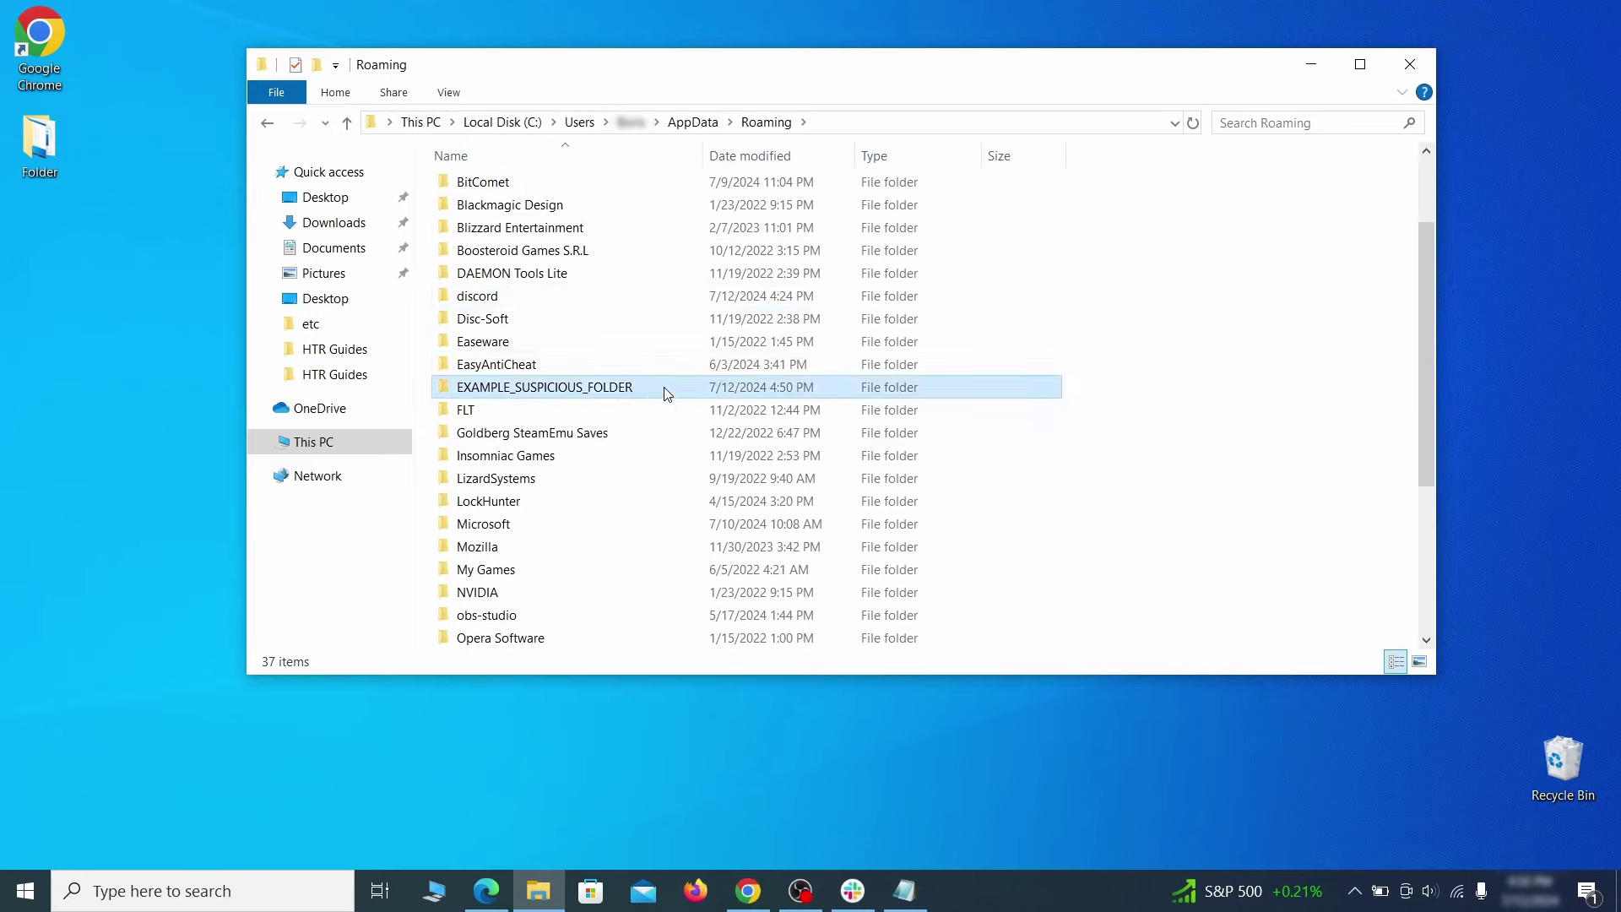
pyautogui.rightClick(724, 391)
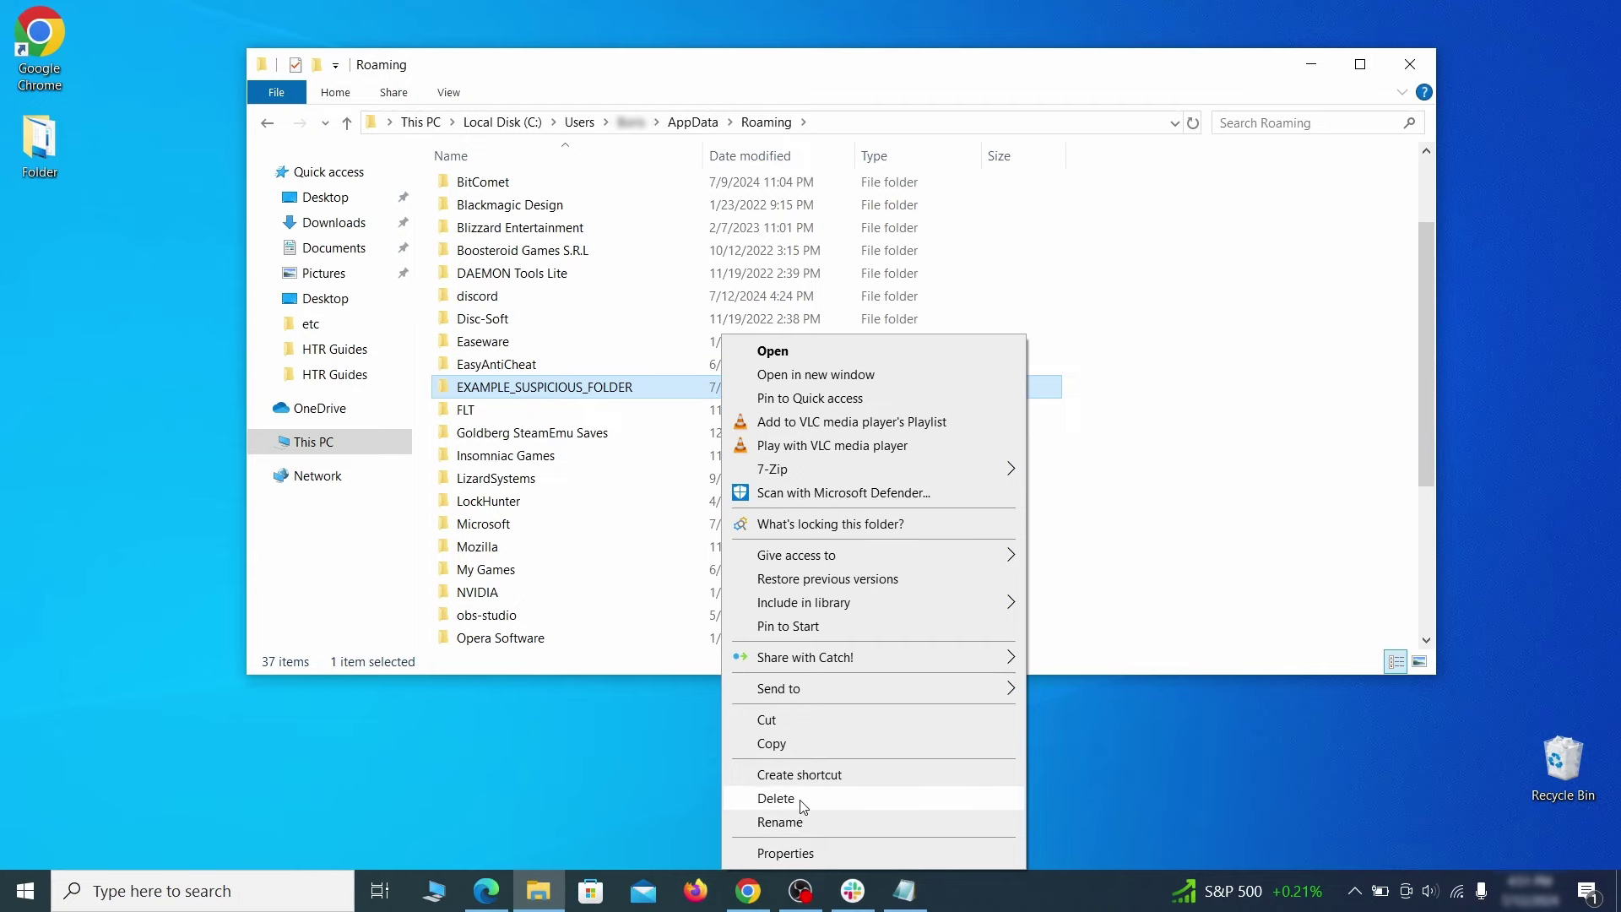
pyautogui.click(774, 798)
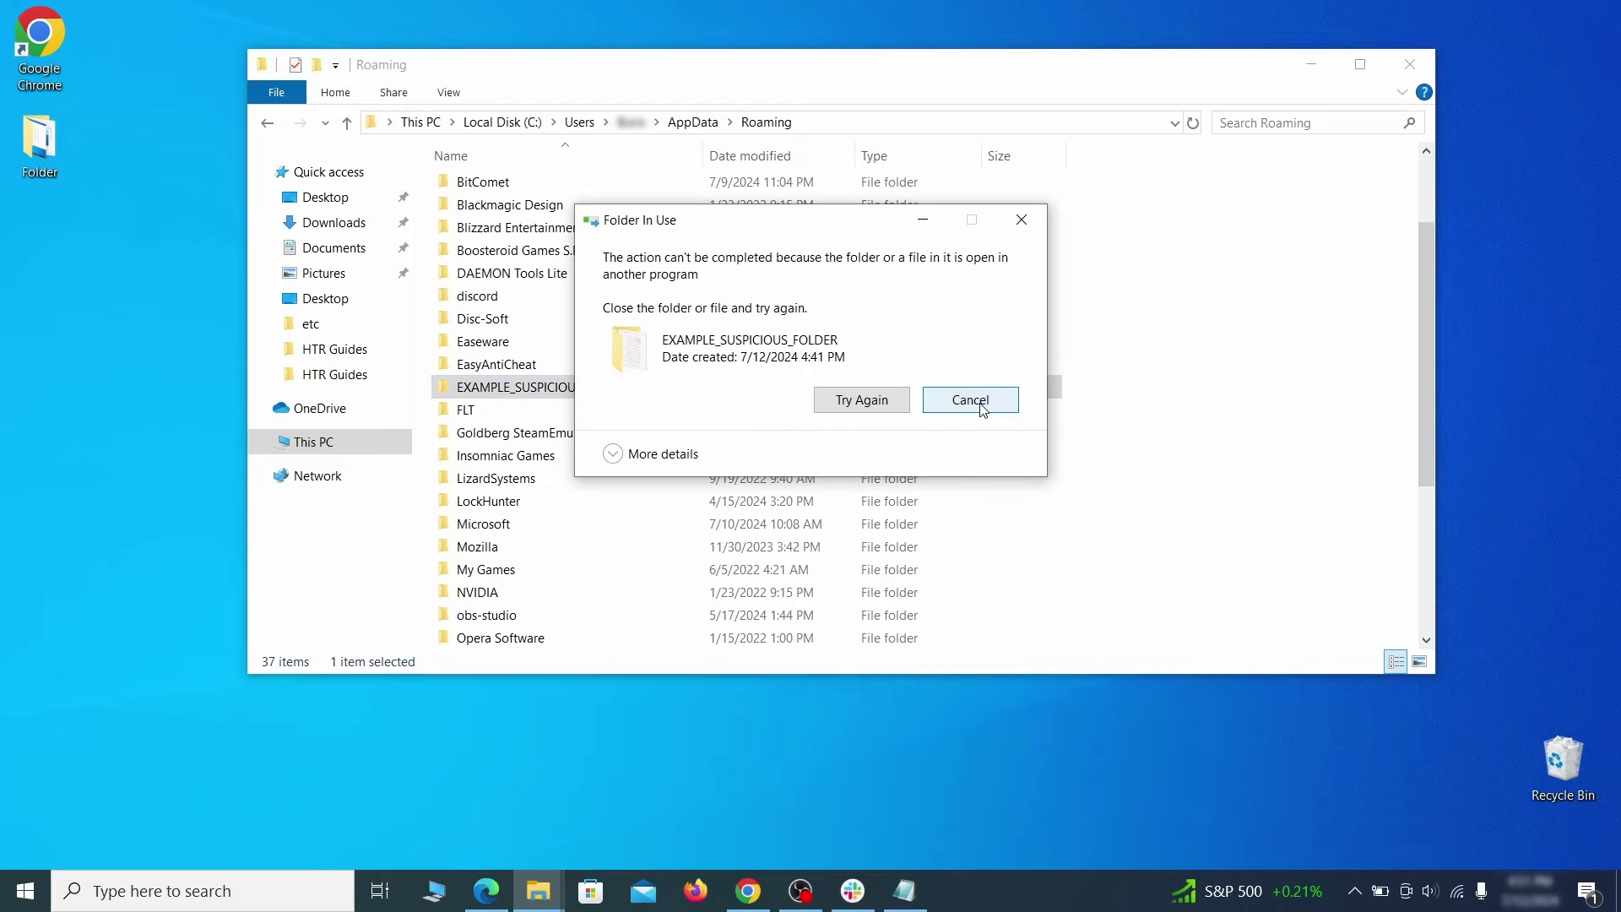
pyautogui.click(982, 407)
# Use LockHunter to unlock and delete EXAMPLE_SUSPICIOUS_FOLDER in the Roaming folder
pyautogui.rightClick(690, 387)
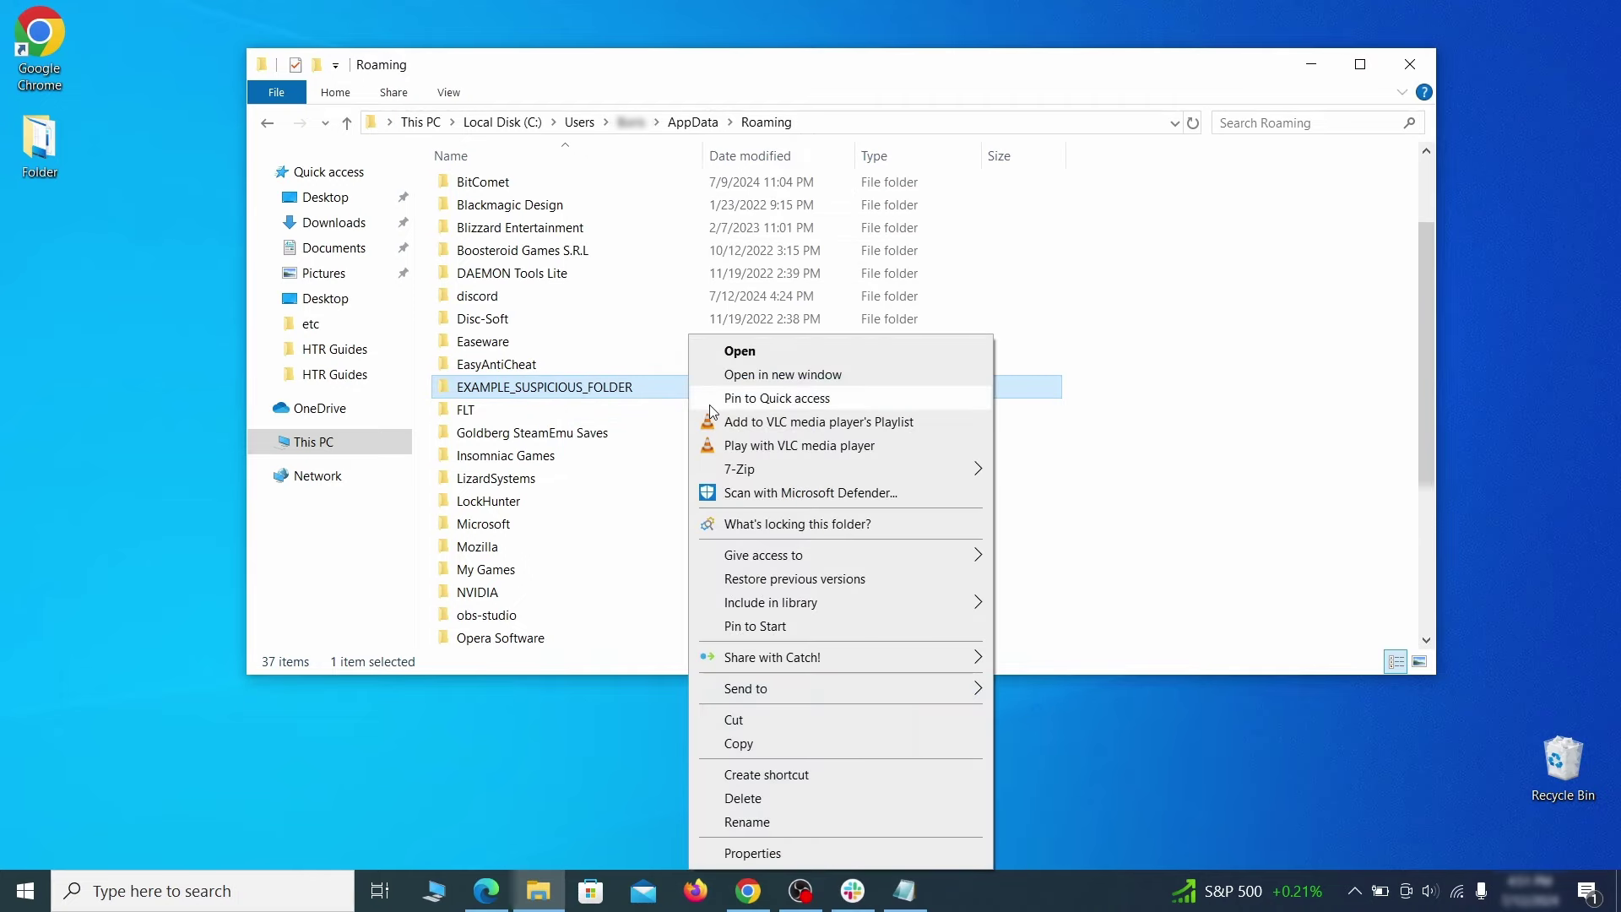
pyautogui.click(775, 524)
pyautogui.click(726, 213)
pyautogui.click(881, 527)
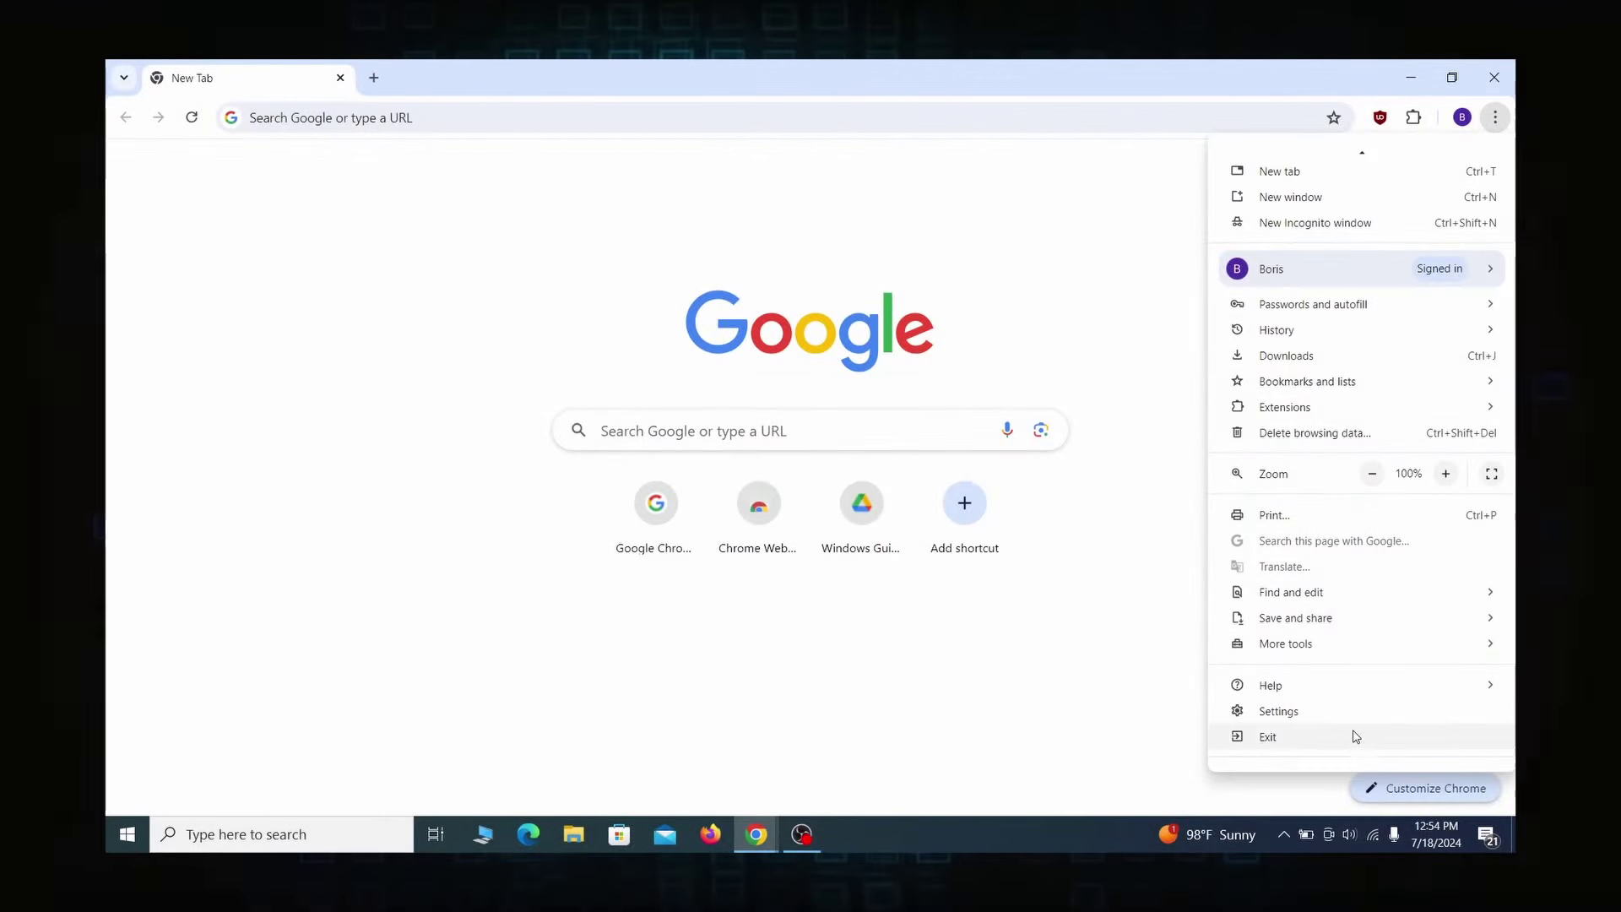
# Switch to Chrome and open the page explaining how the browser is managed by an organization
pyautogui.click(1343, 747)
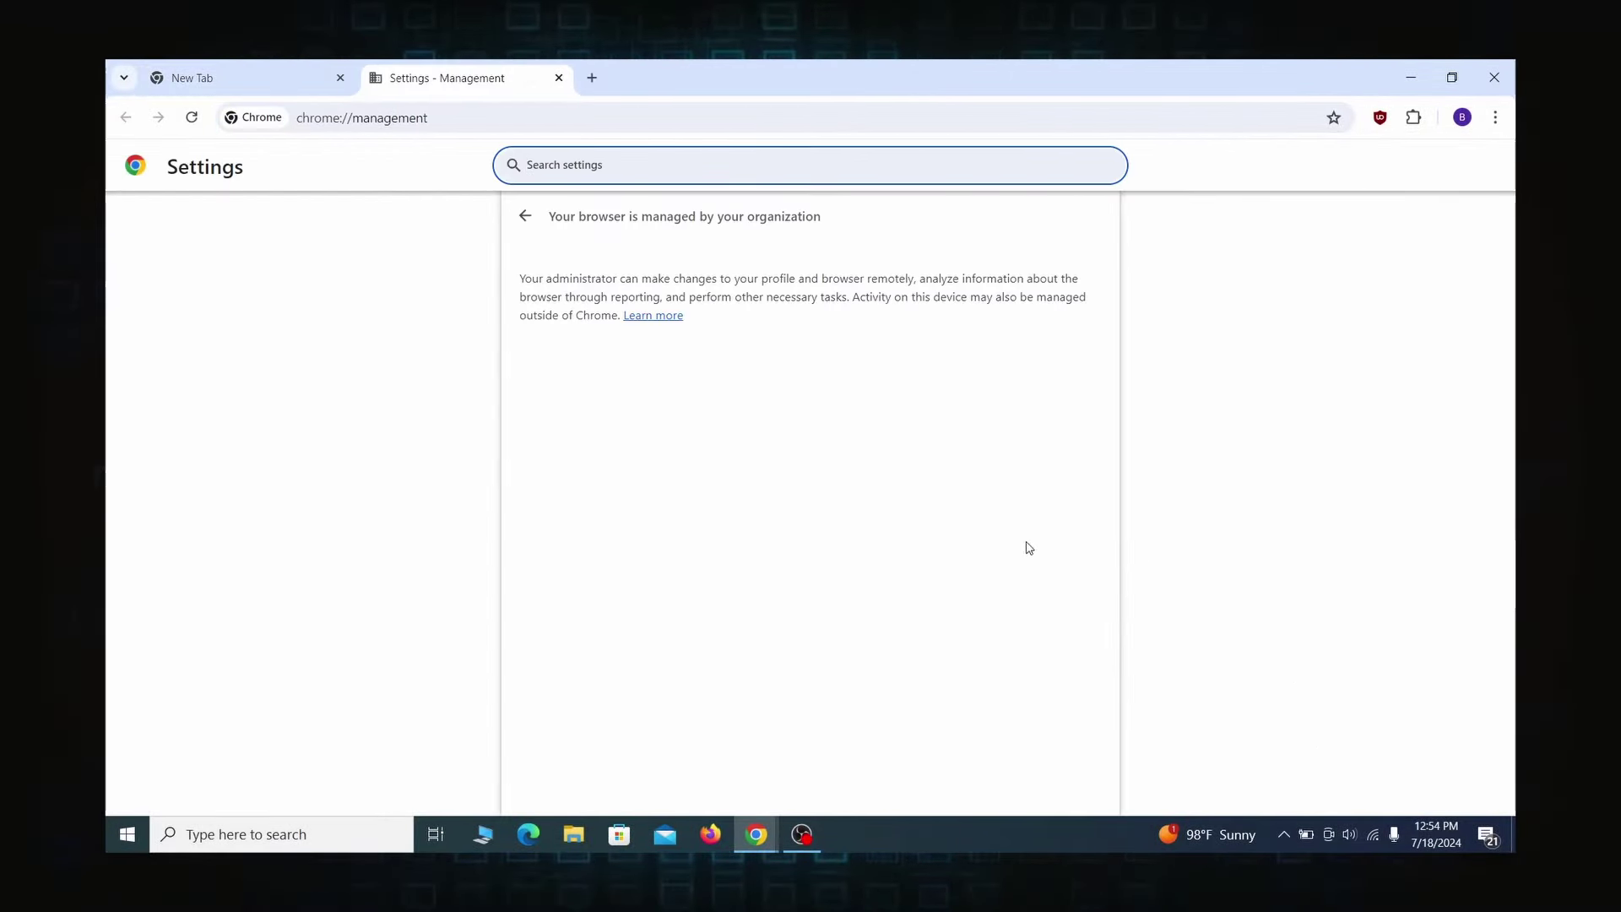
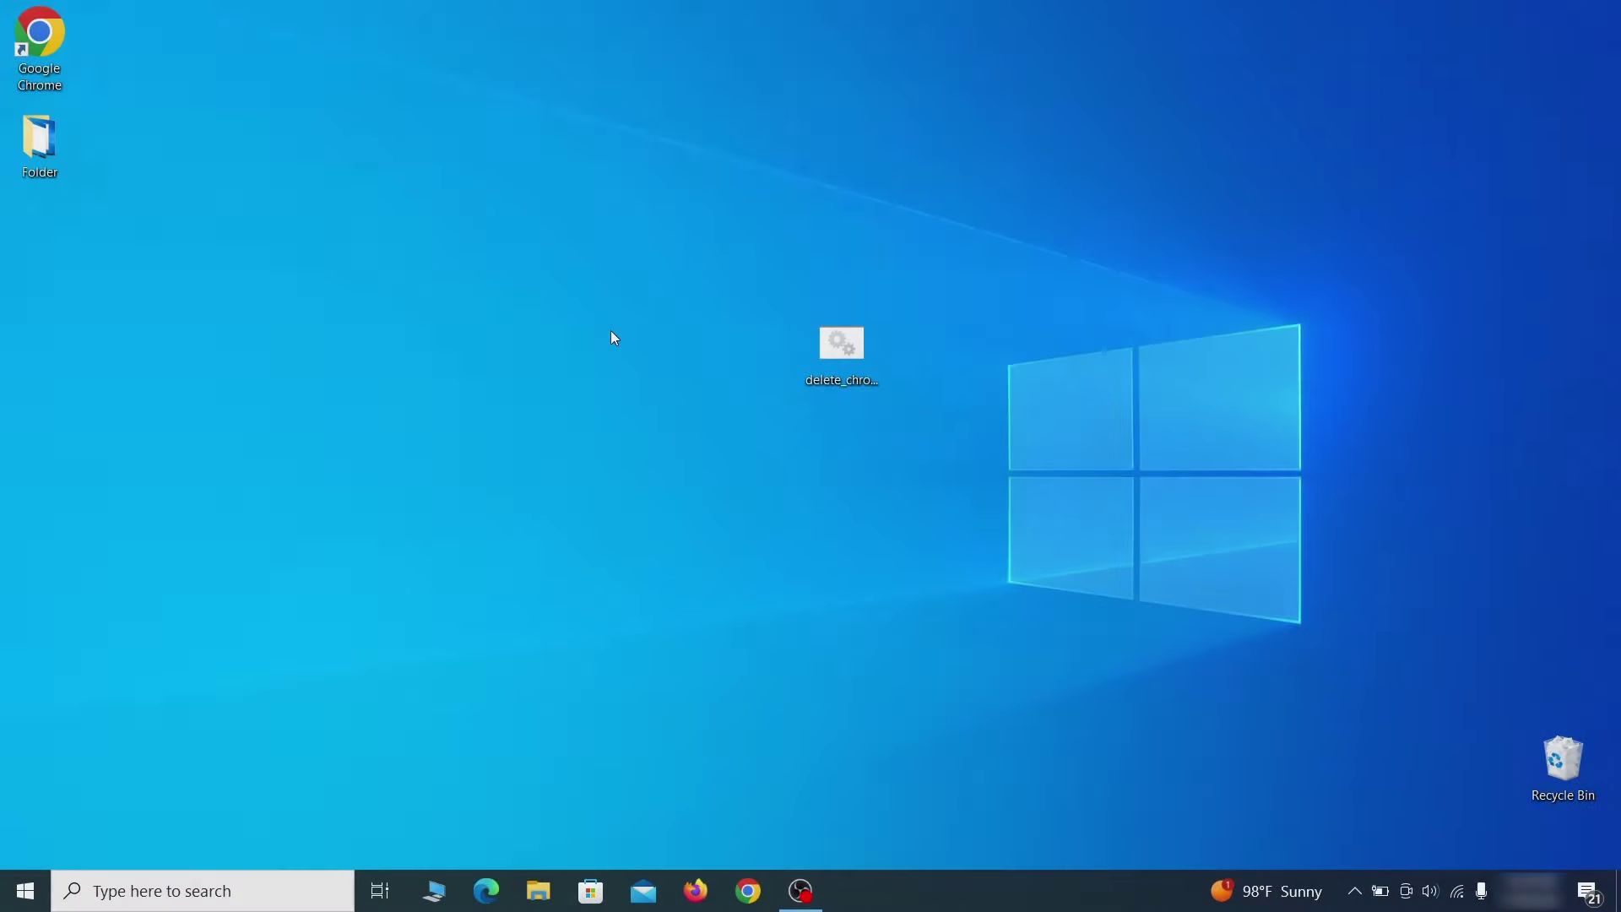
# Find Registry Editor by searching for "reg" and open it
pyautogui.press('super')
pyautogui.write('reg')
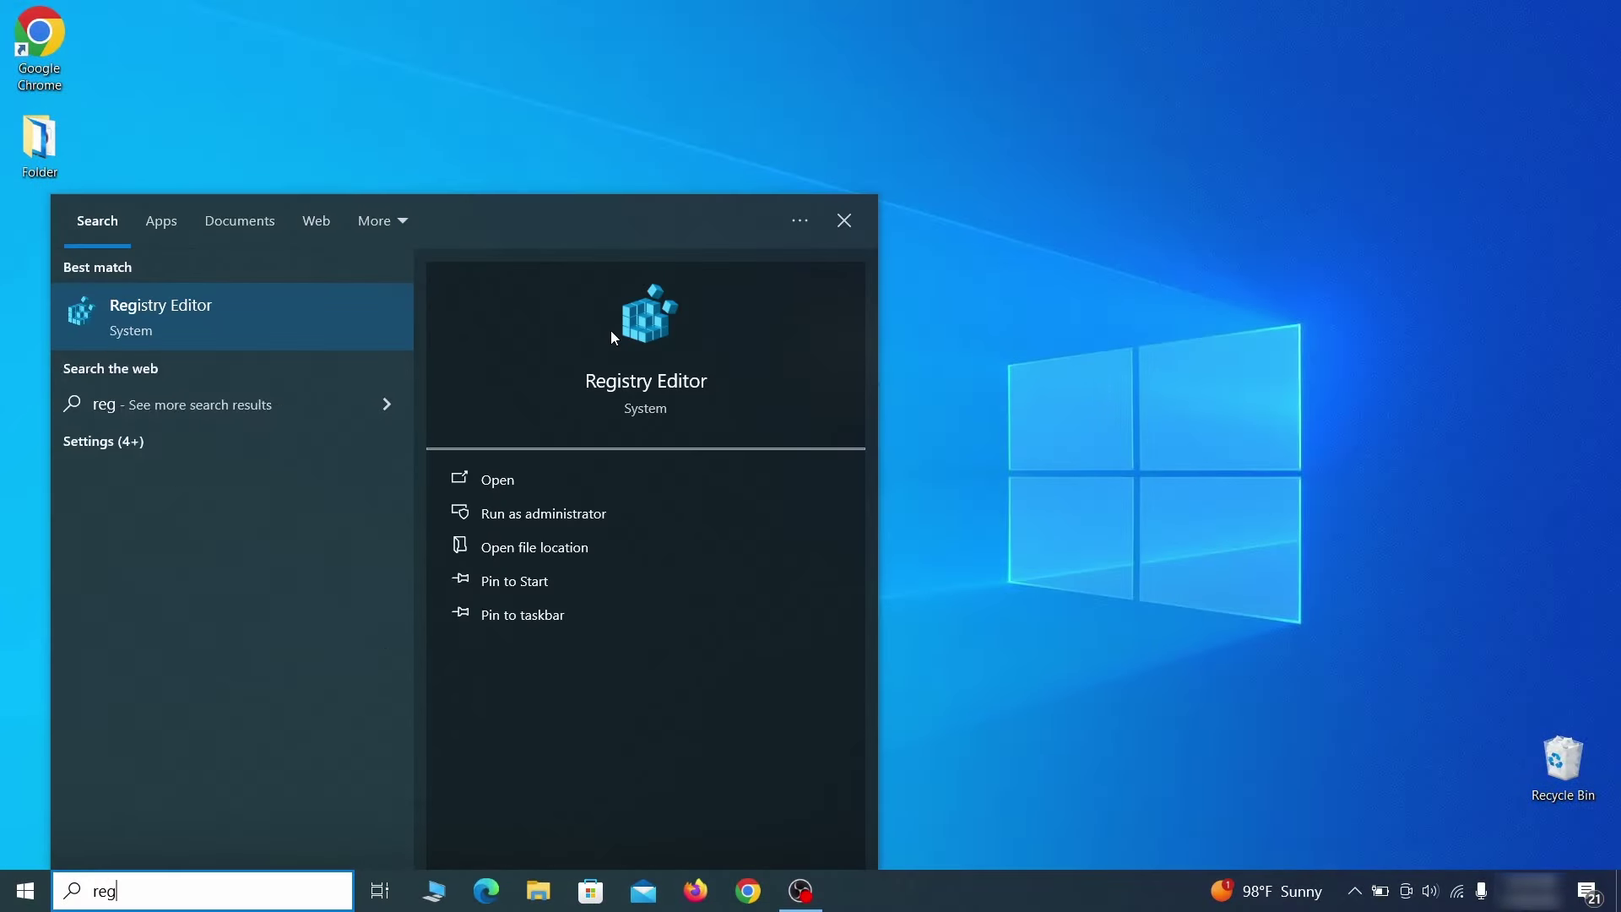
pyautogui.press('Return')
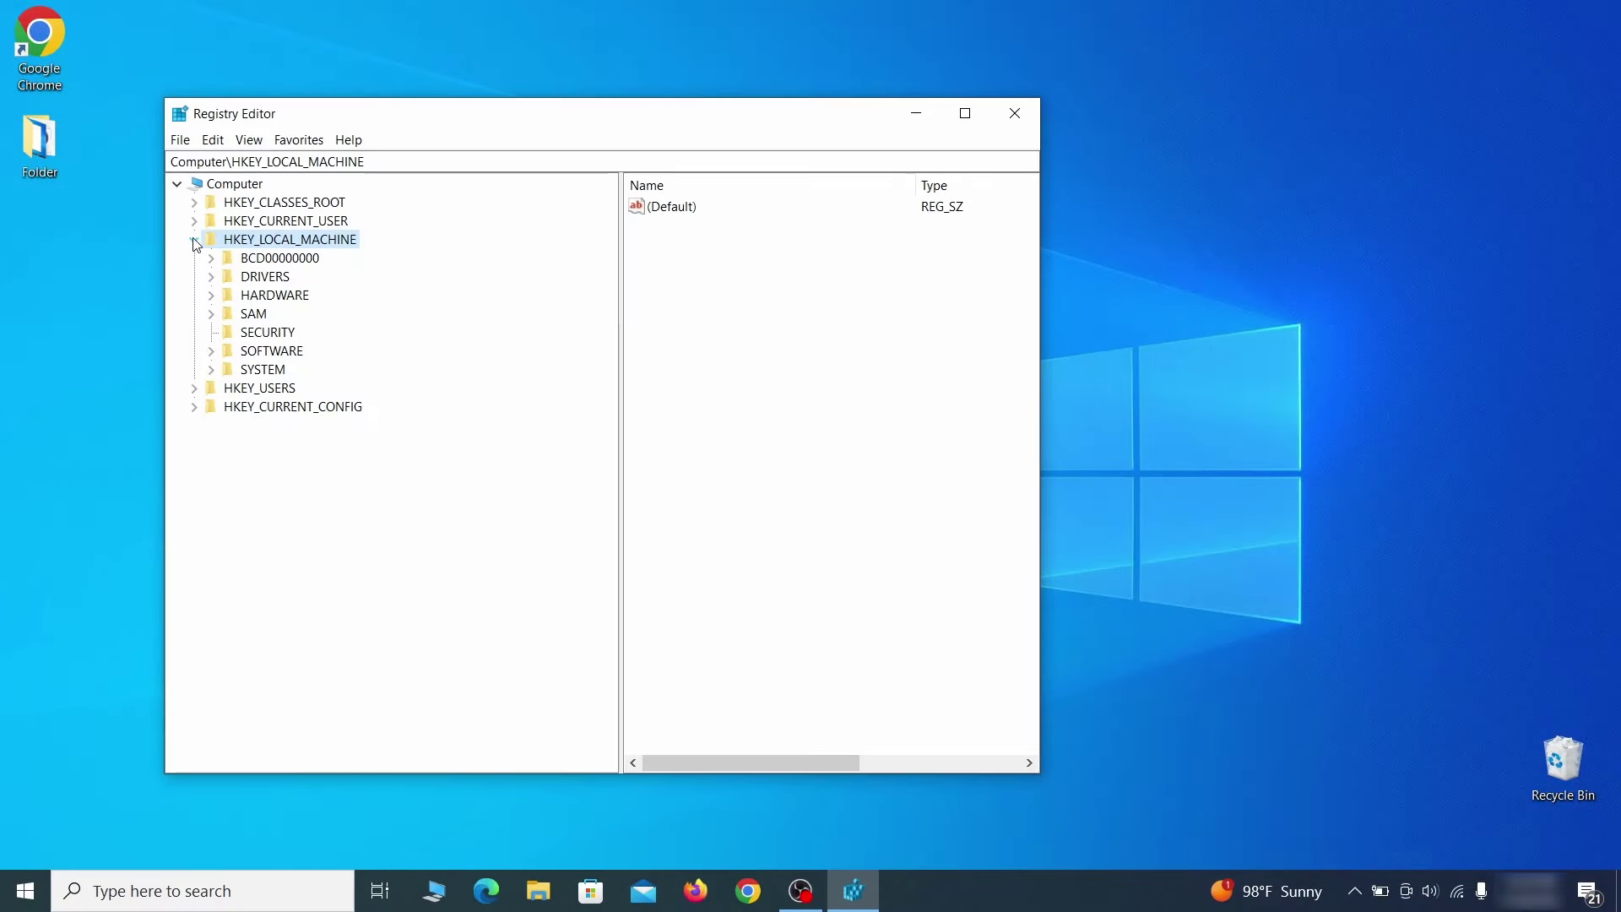
pyautogui.click(210, 257)
pyautogui.click(227, 295)
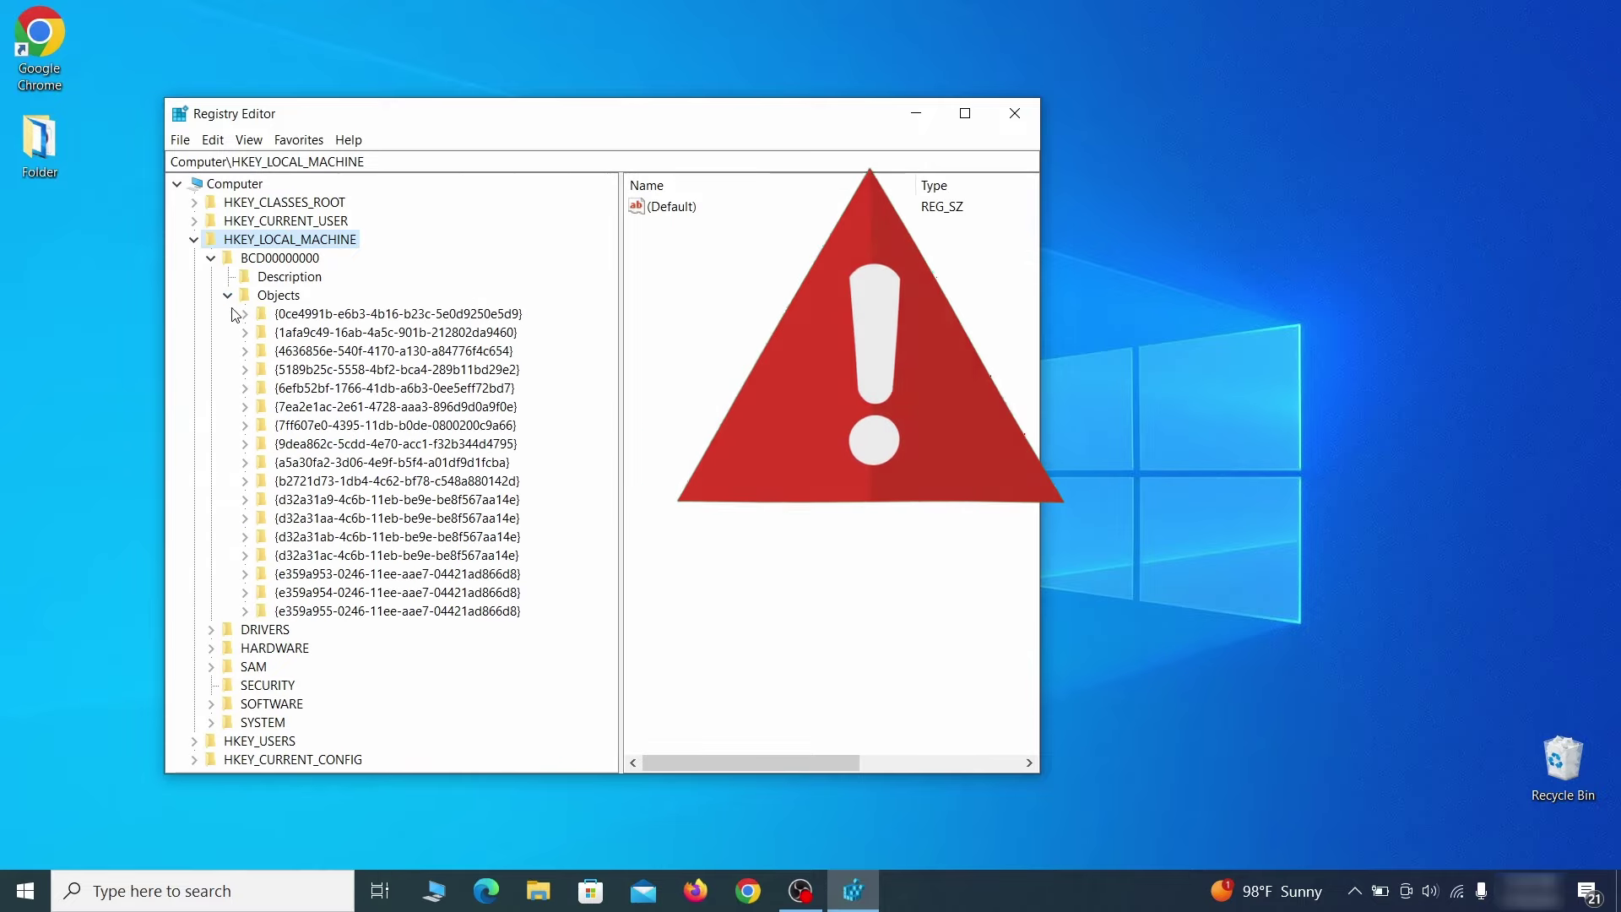
pyautogui.click(244, 480)
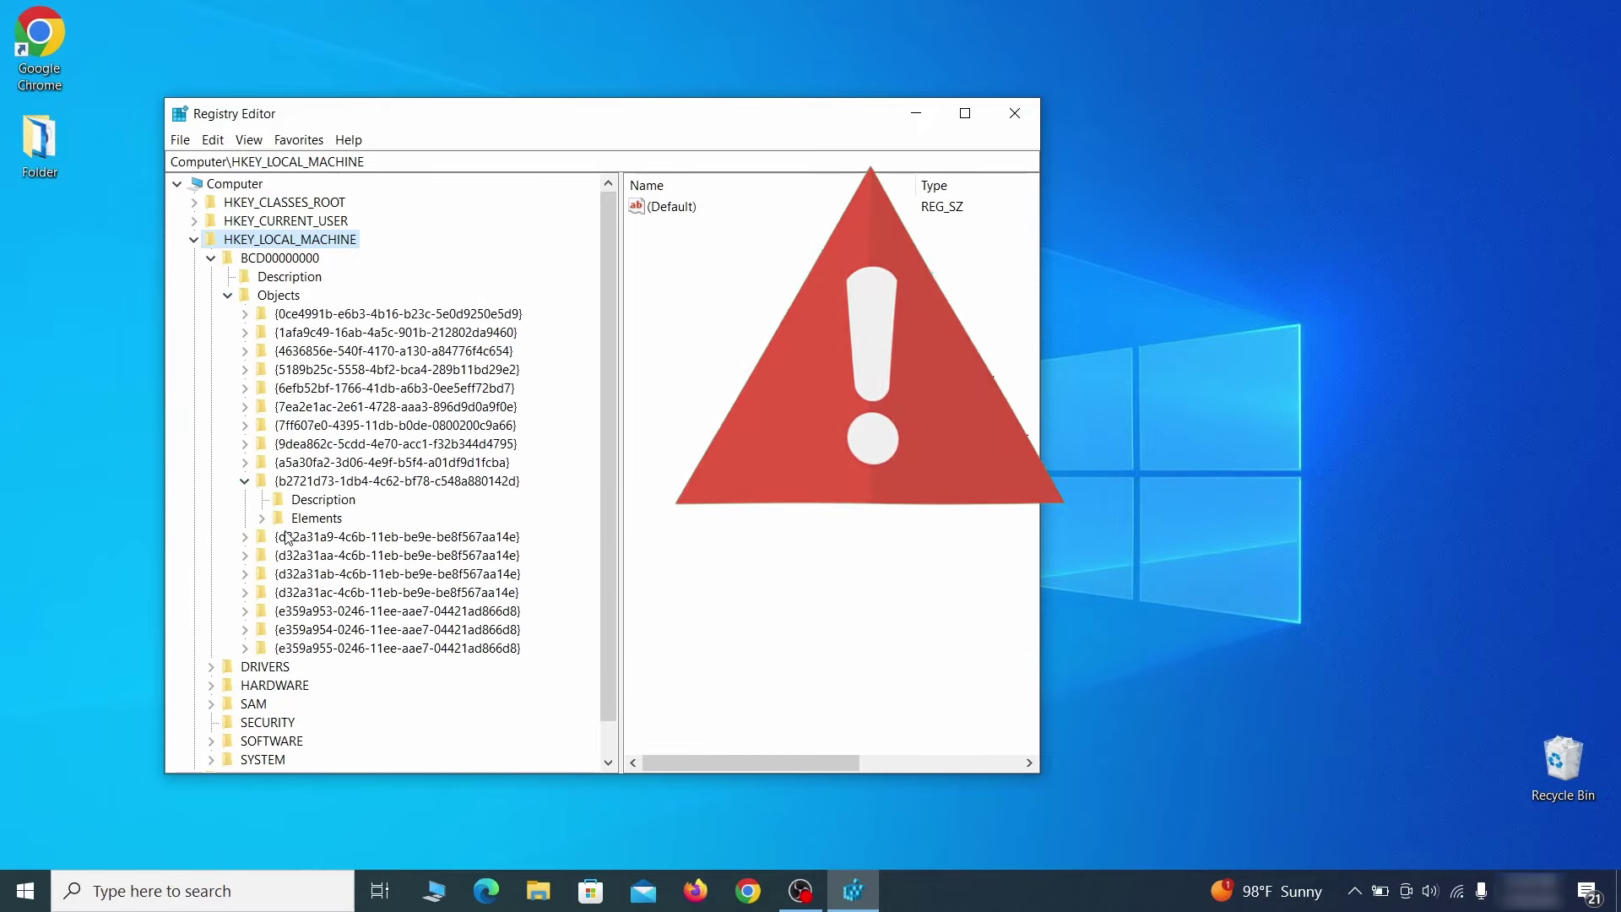
pyautogui.click(262, 518)
pyautogui.click(334, 573)
pyautogui.rightClick(338, 573)
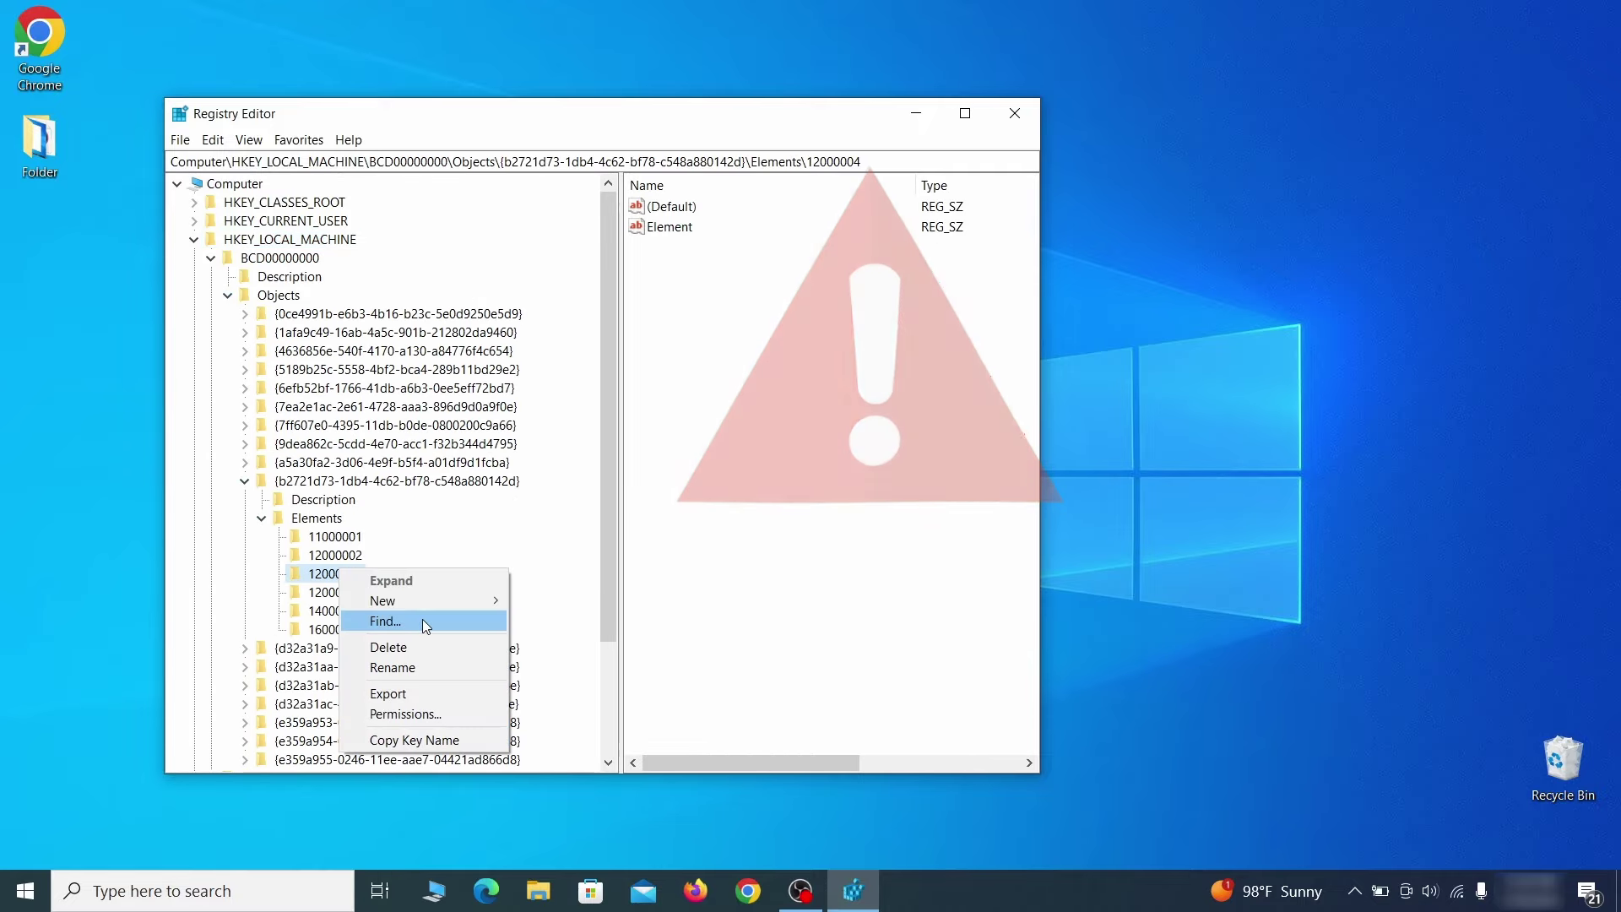
pyautogui.click(417, 646)
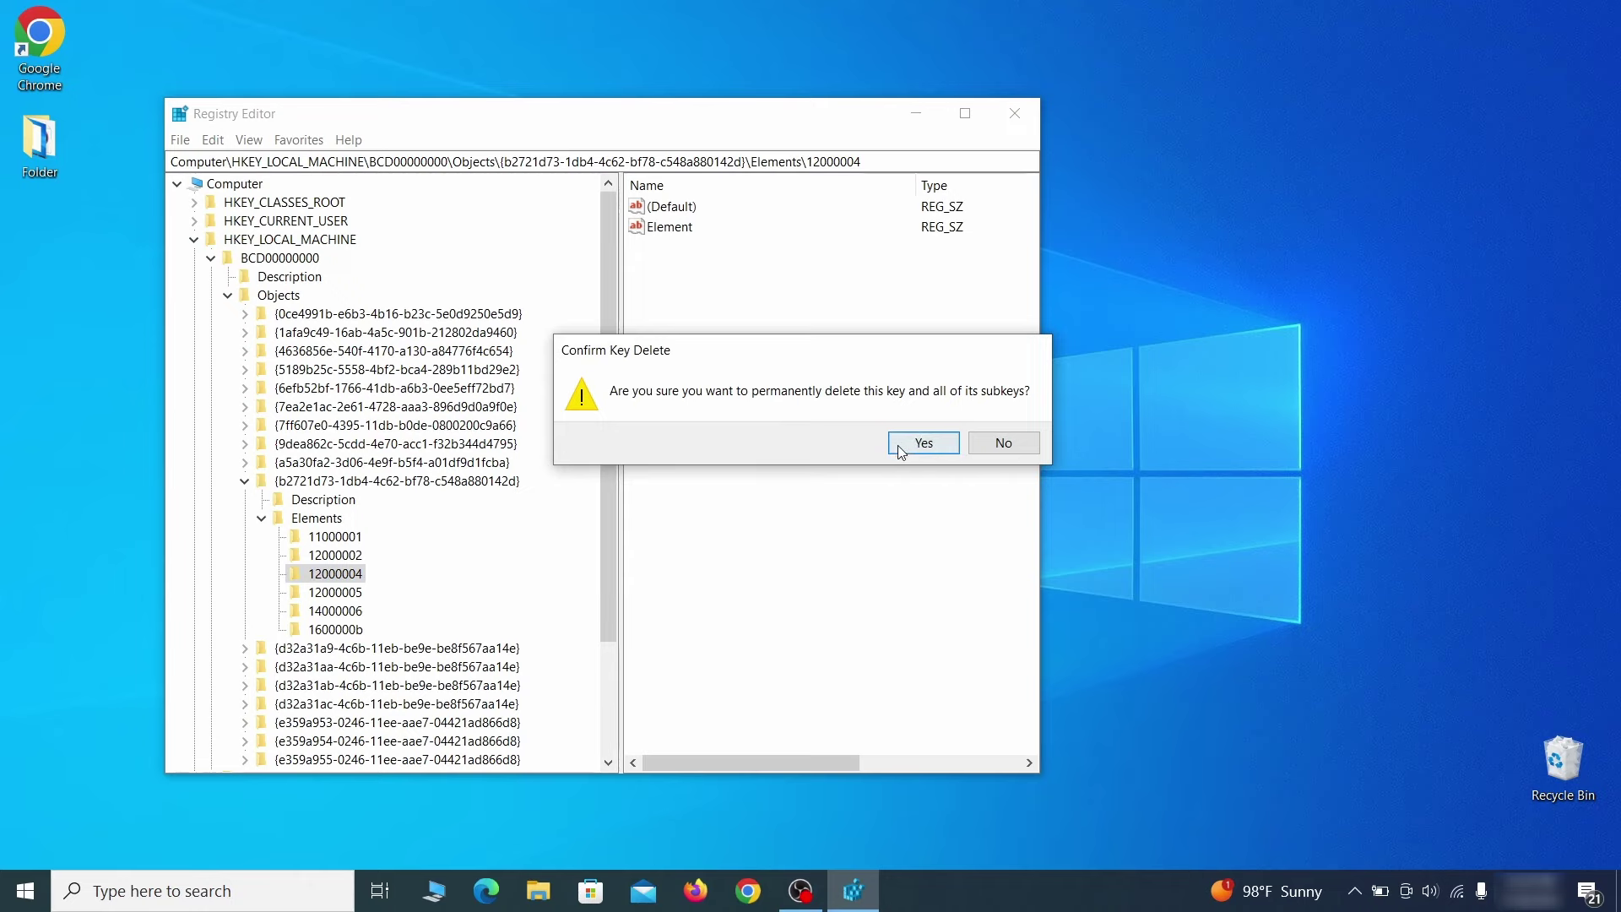
pyautogui.click(1020, 449)
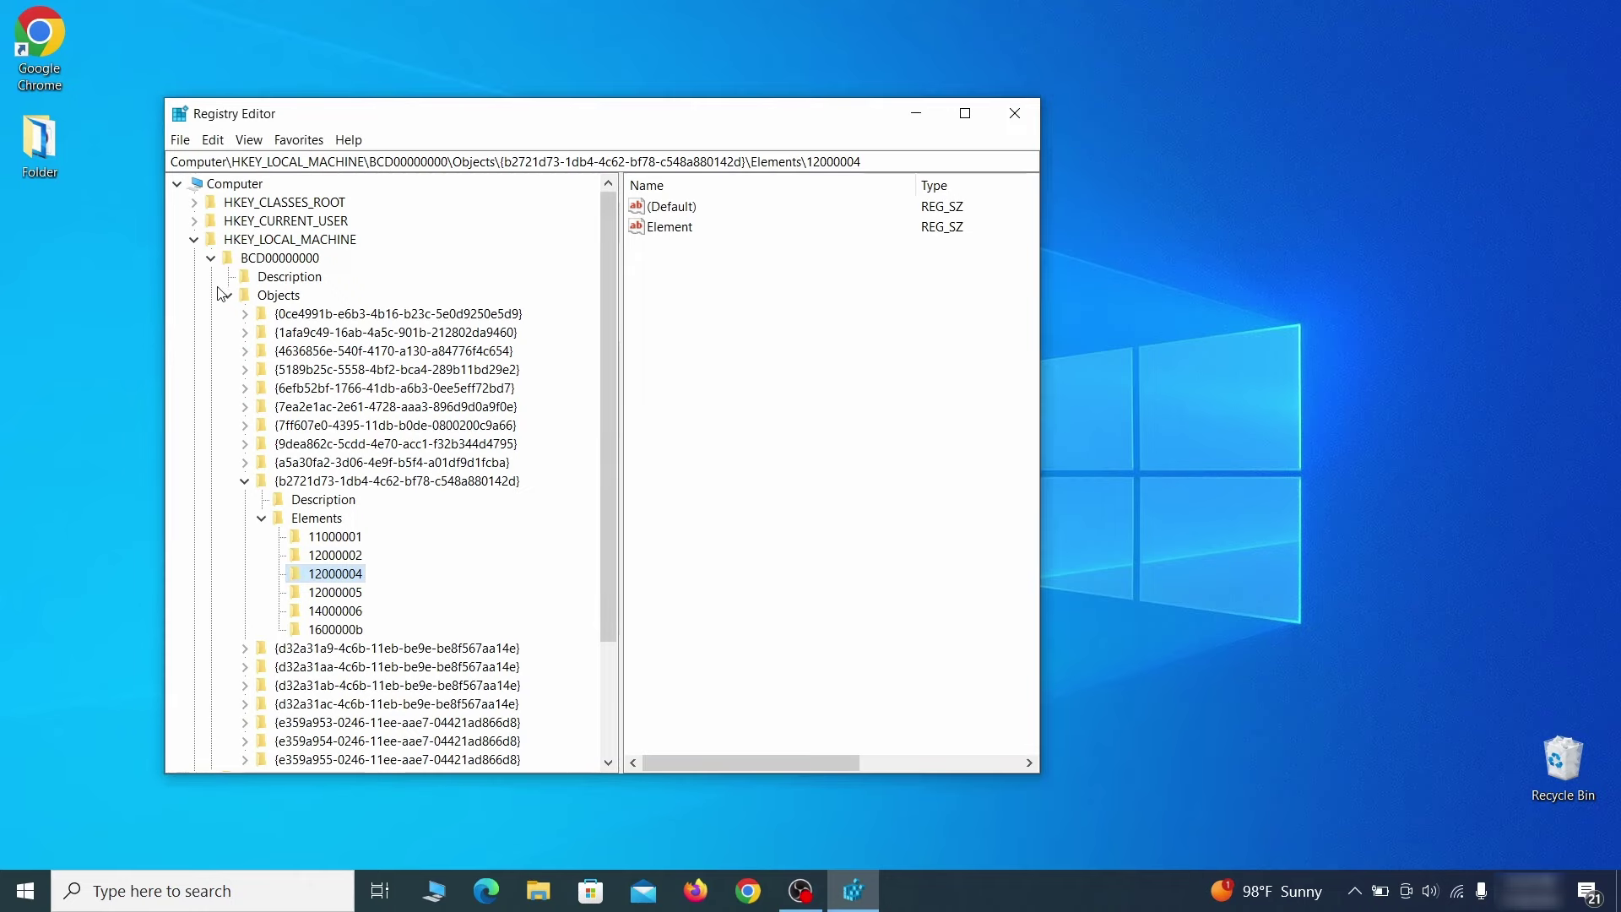
pyautogui.scroll(-3, 265, 650)
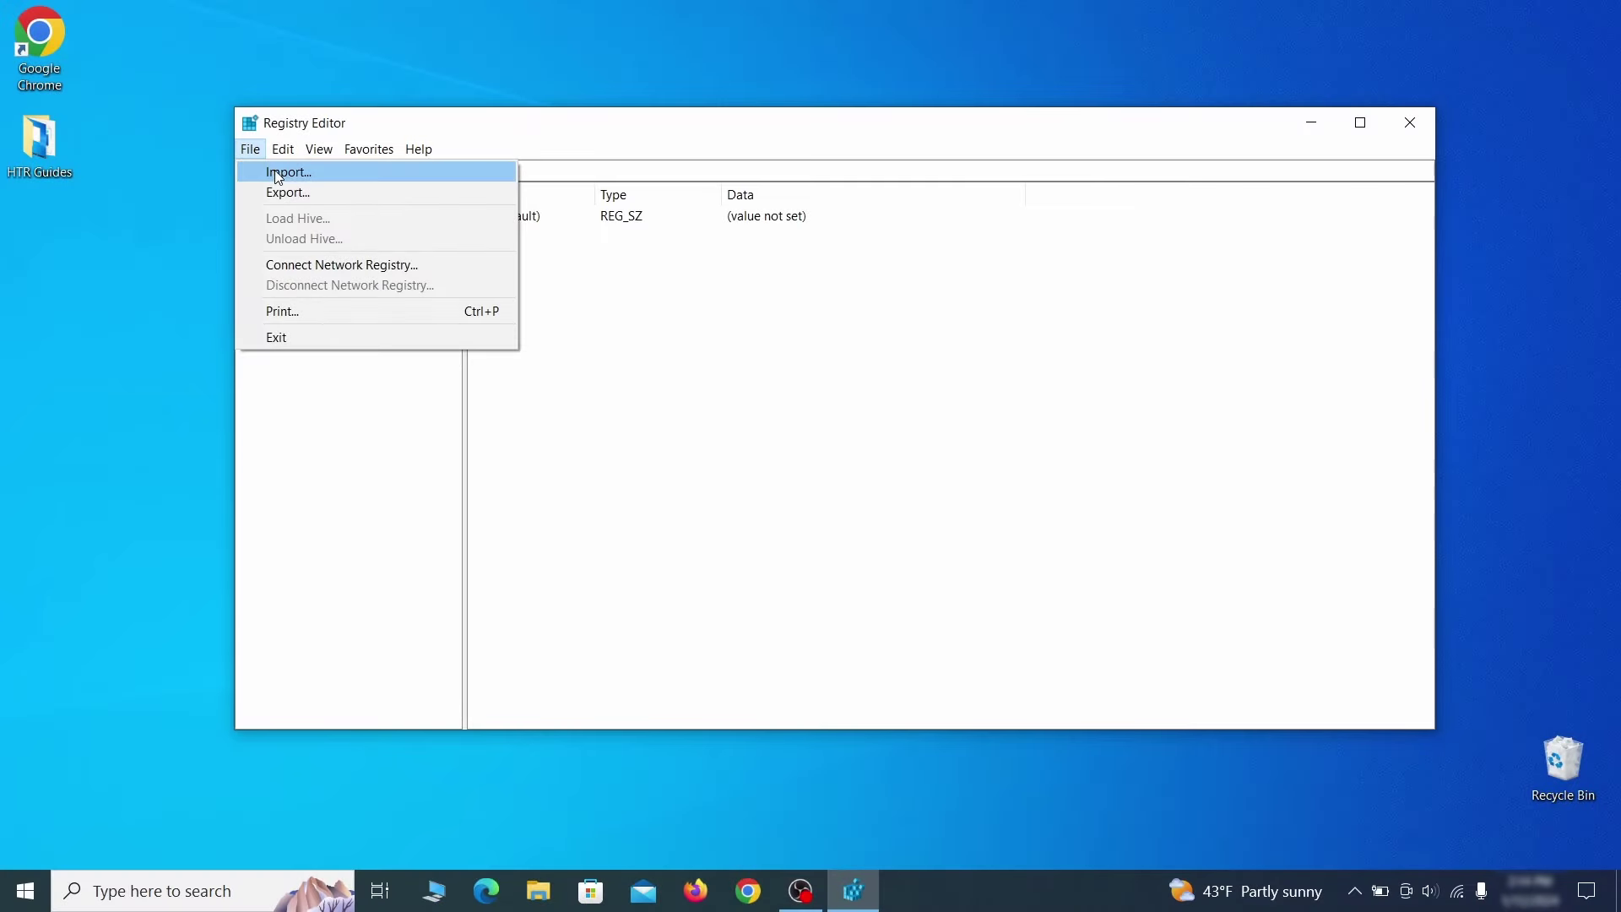
# Export the HKEY_CURRENT_USER branch to the Desktop as the registration file Registry Backup 1
pyautogui.click(387, 196)
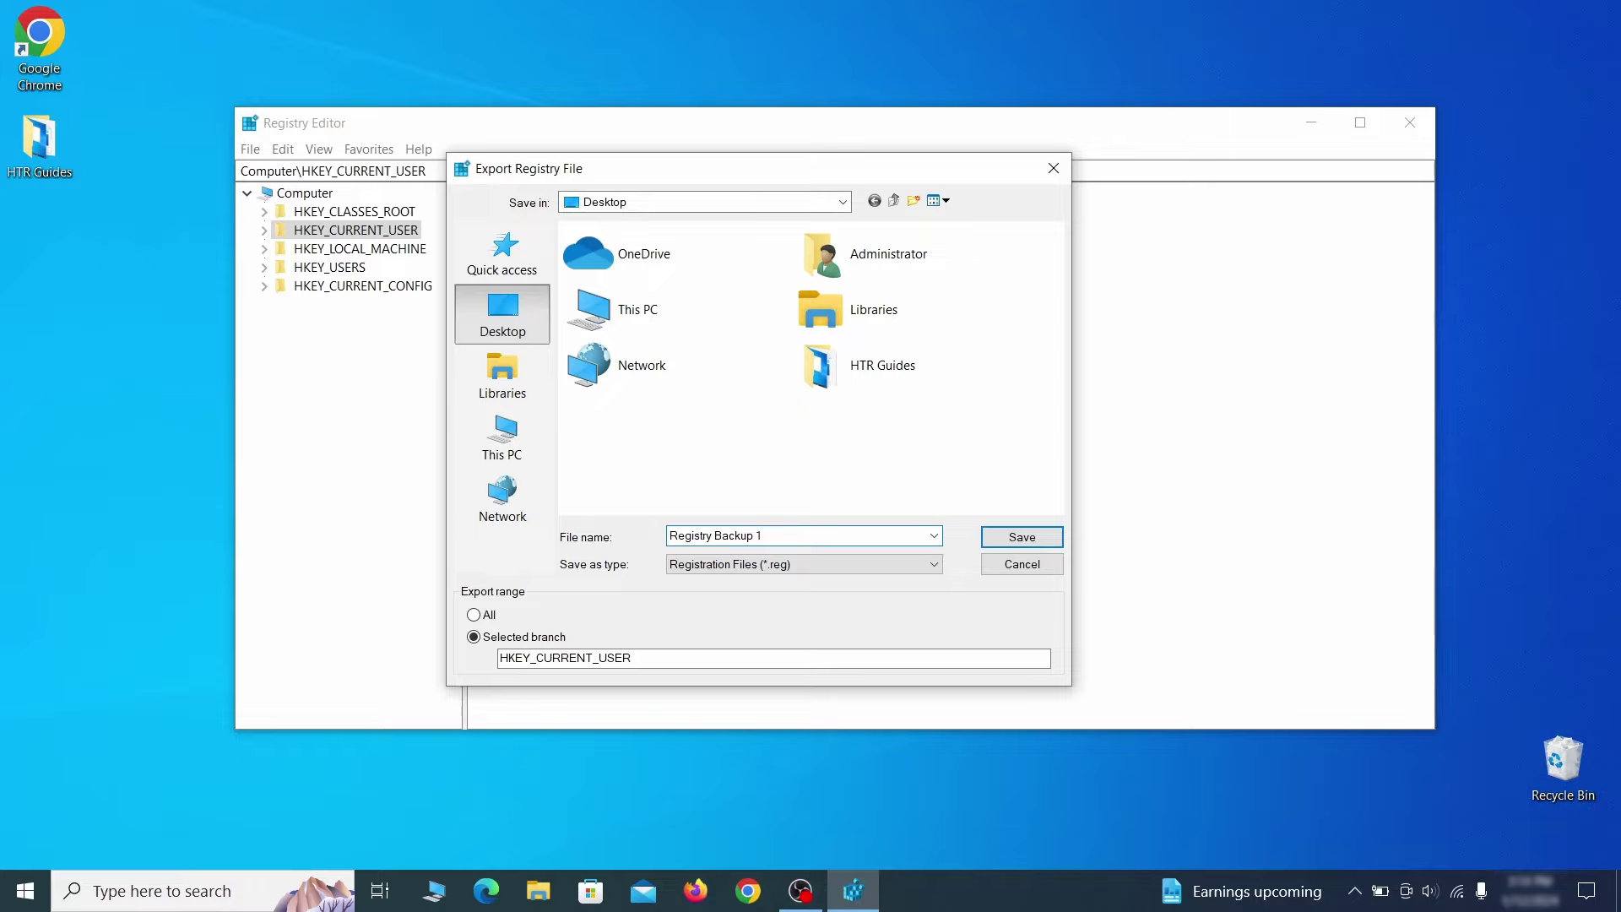
pyautogui.press('Return')
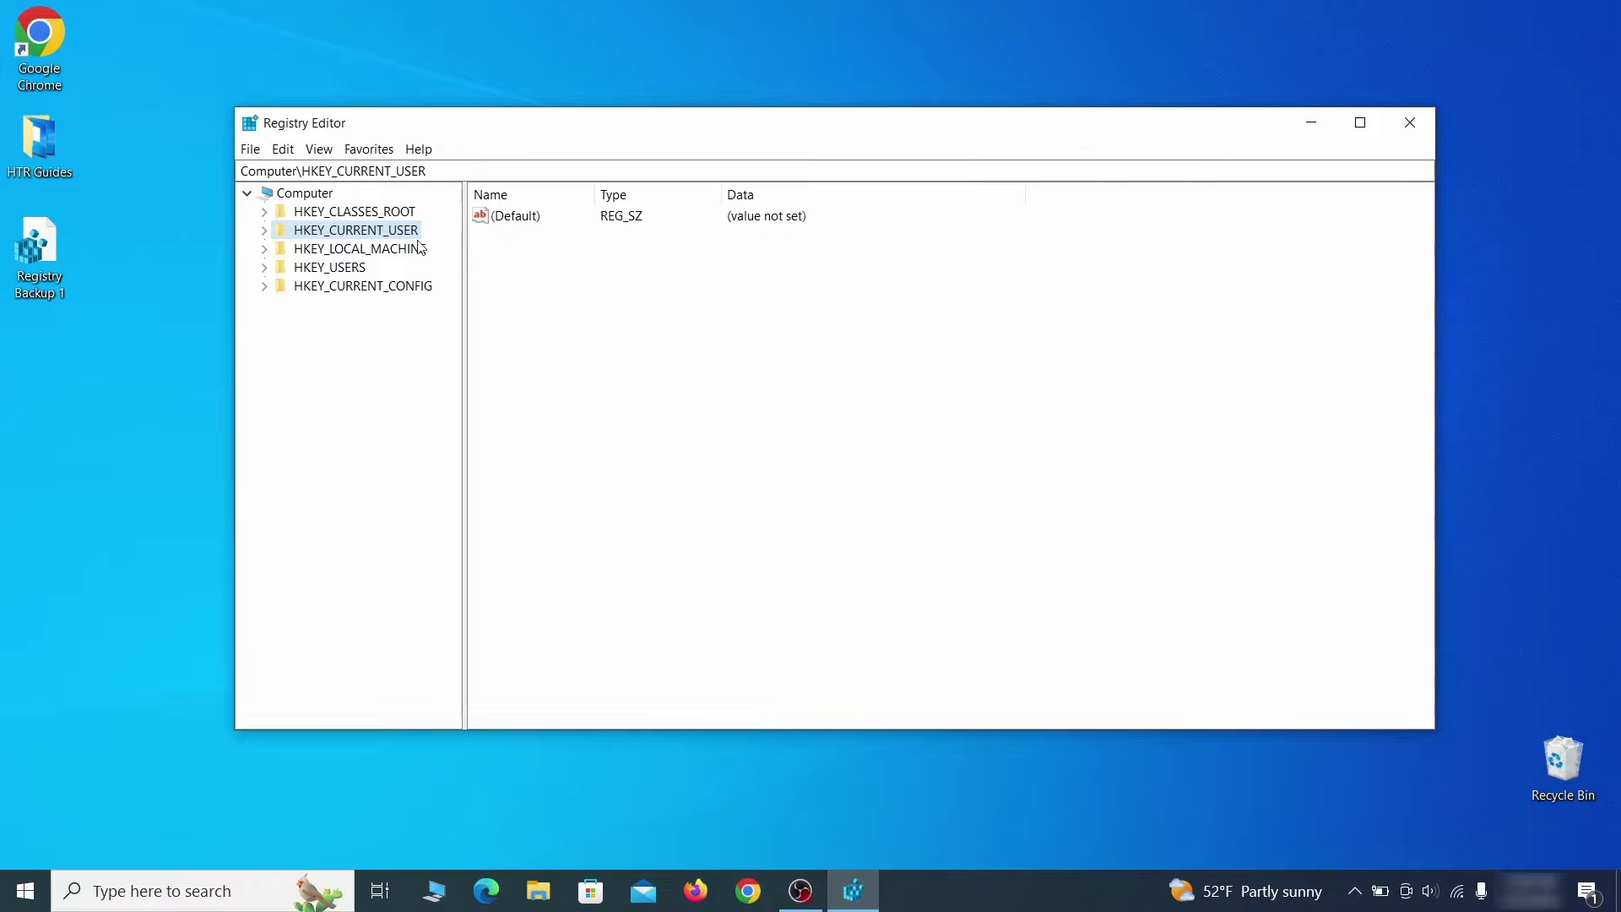
# Start a registry import and select Registry Backup 1 from the Desktop
pyautogui.click(250, 149)
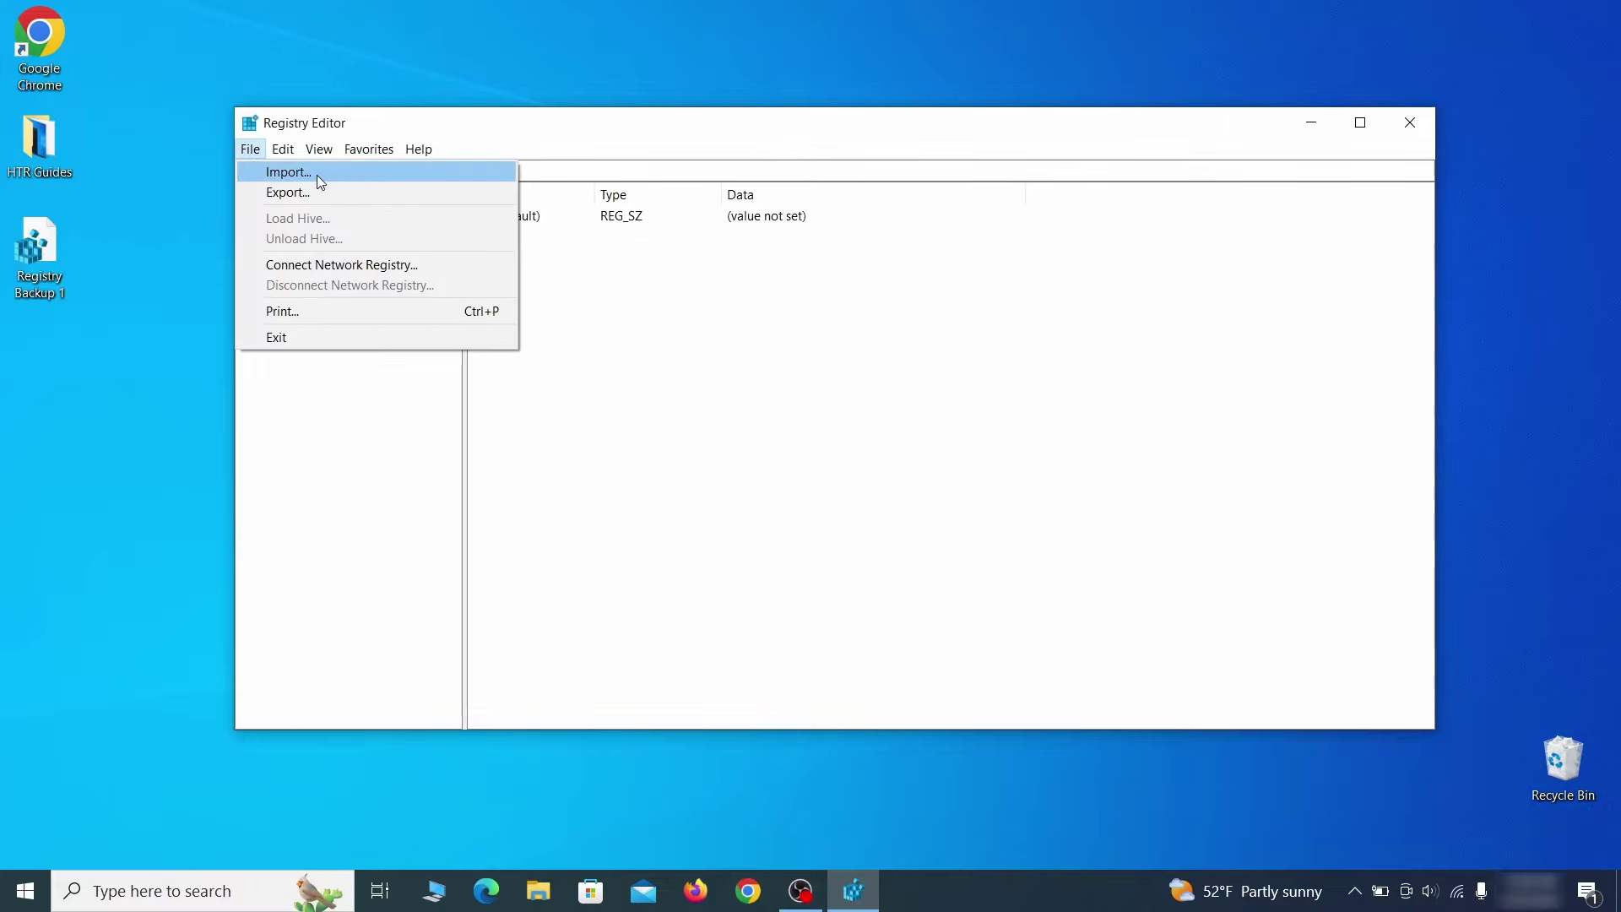
pyautogui.click(351, 174)
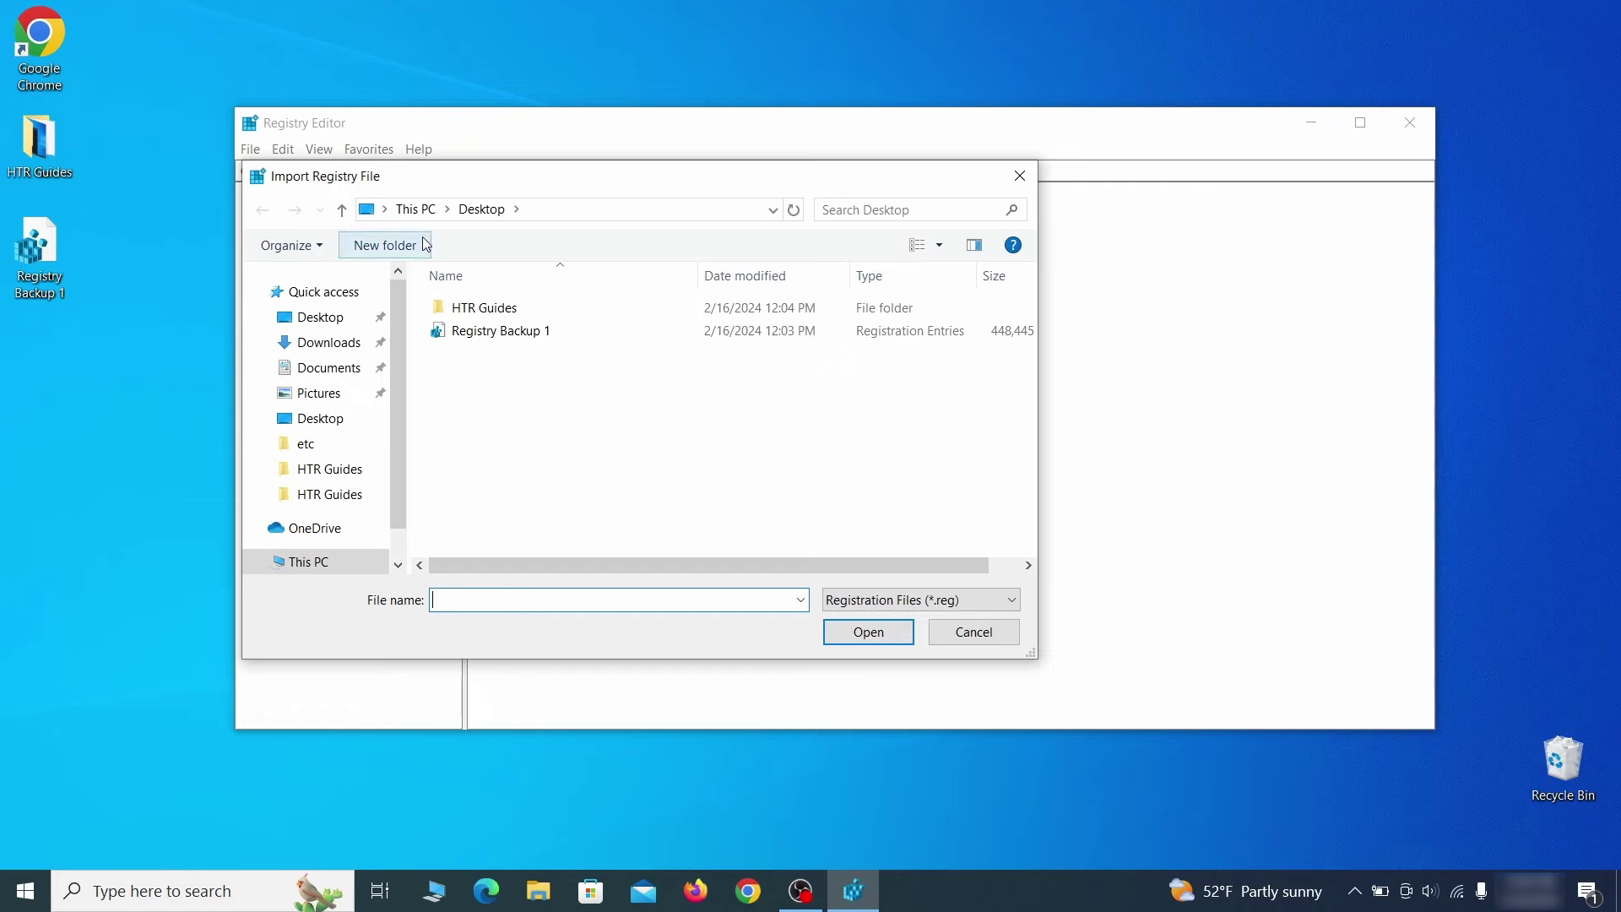
pyautogui.click(544, 332)
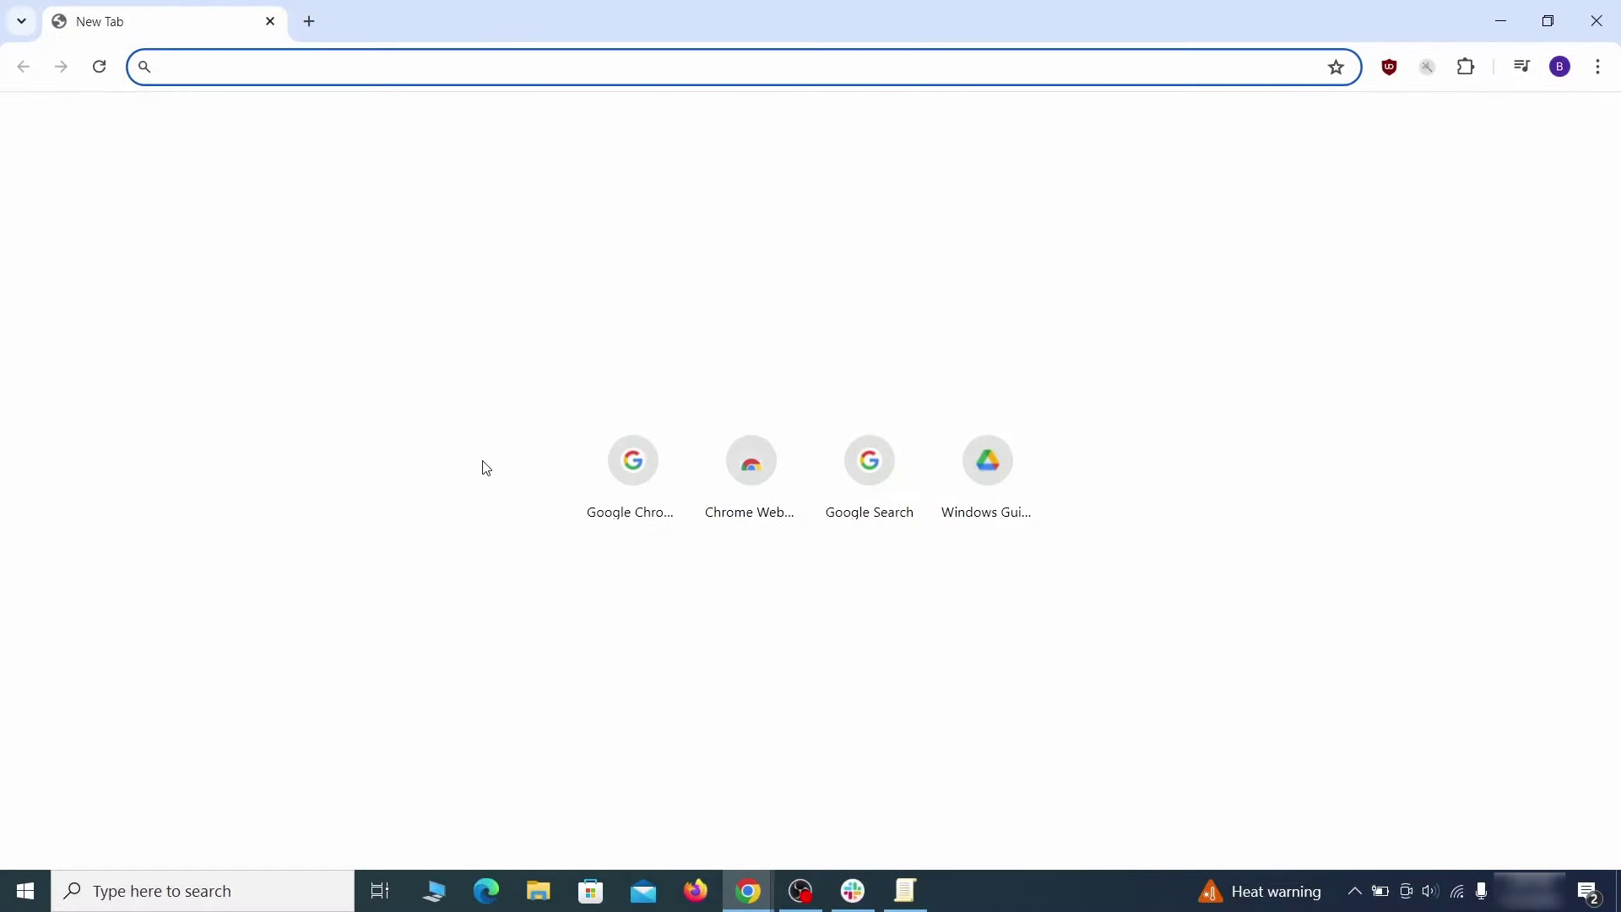
# Open chrome://policy in Chrome and copy the HomepageLocation policy value into the New Text Document in Notepad
pyautogui.write('ch')
pyautogui.press('Return')
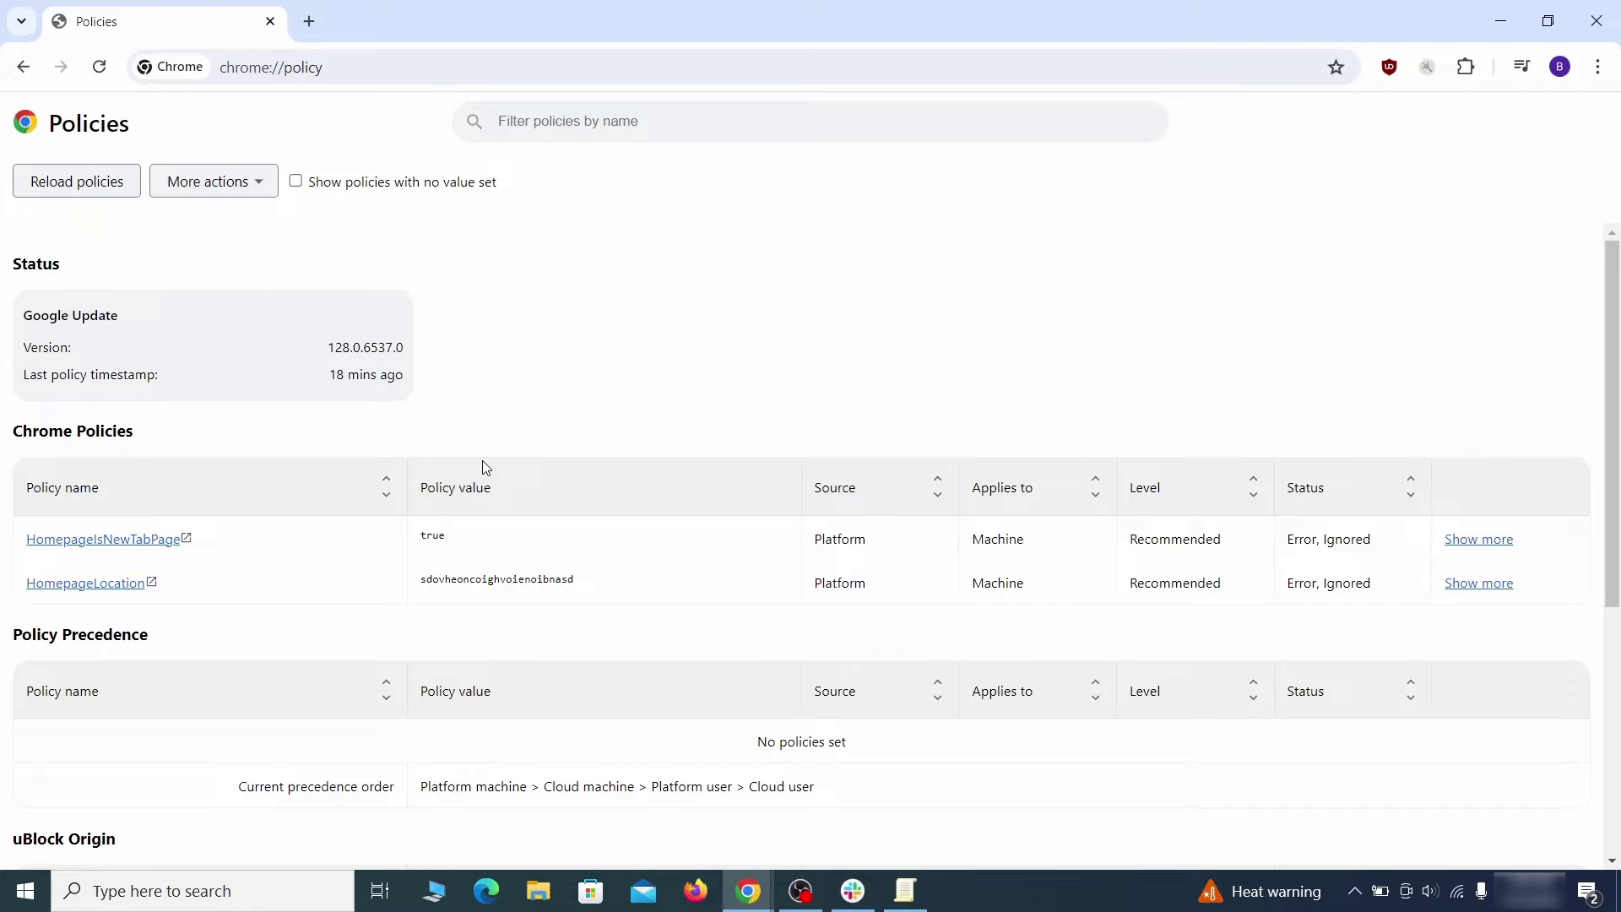
pyautogui.rightClick(462, 579)
pyautogui.click(482, 600)
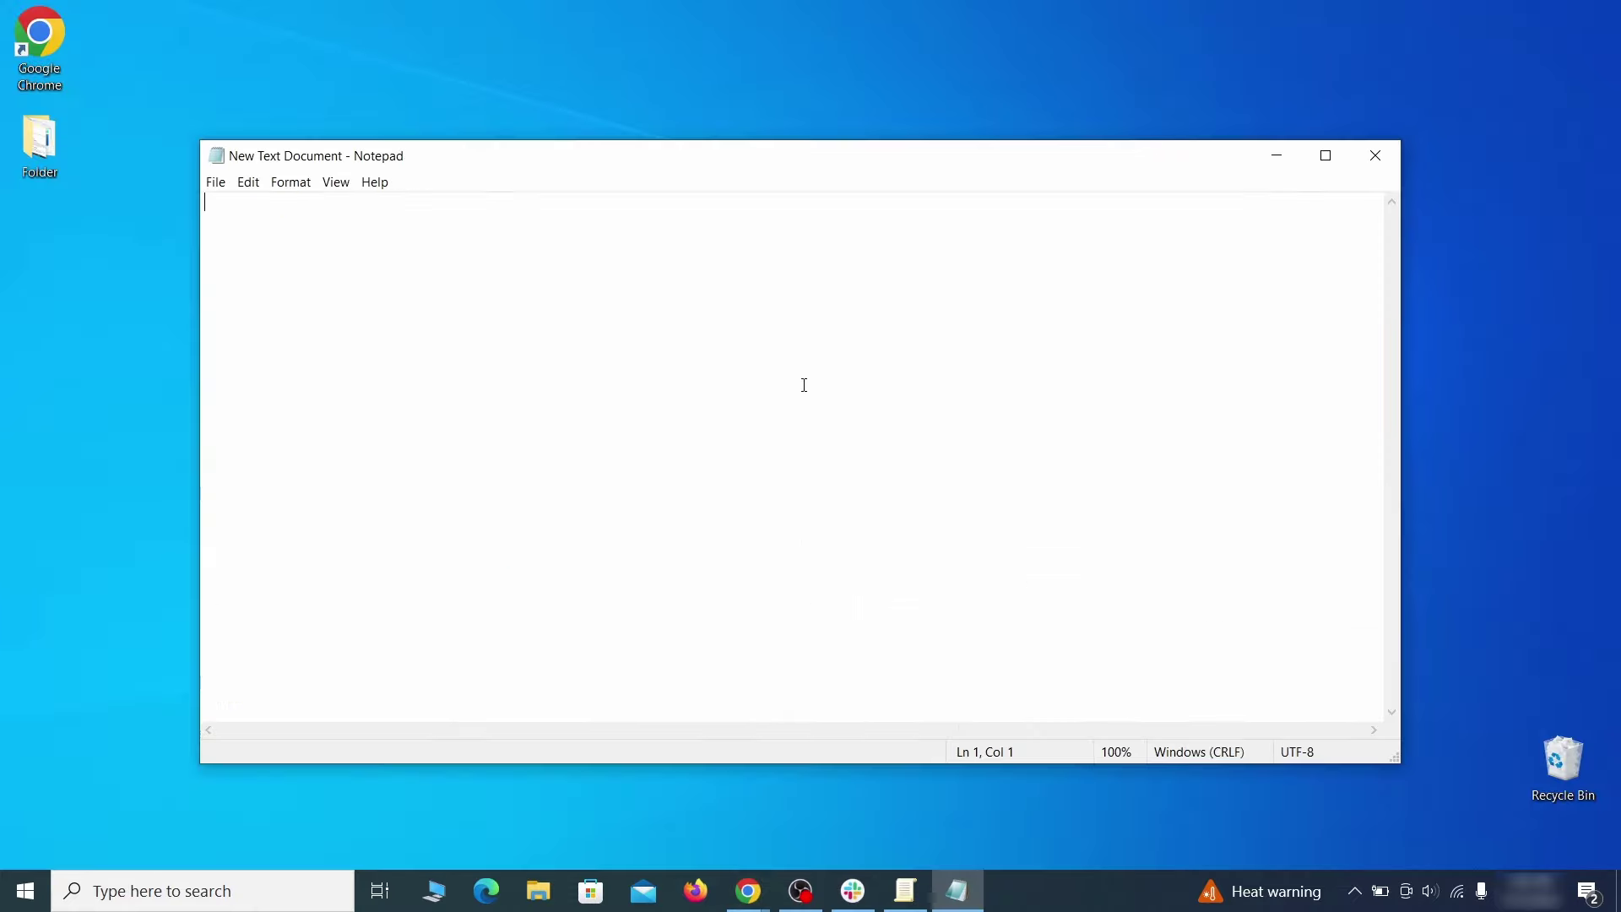
pyautogui.rightClick(783, 371)
pyautogui.click(849, 444)
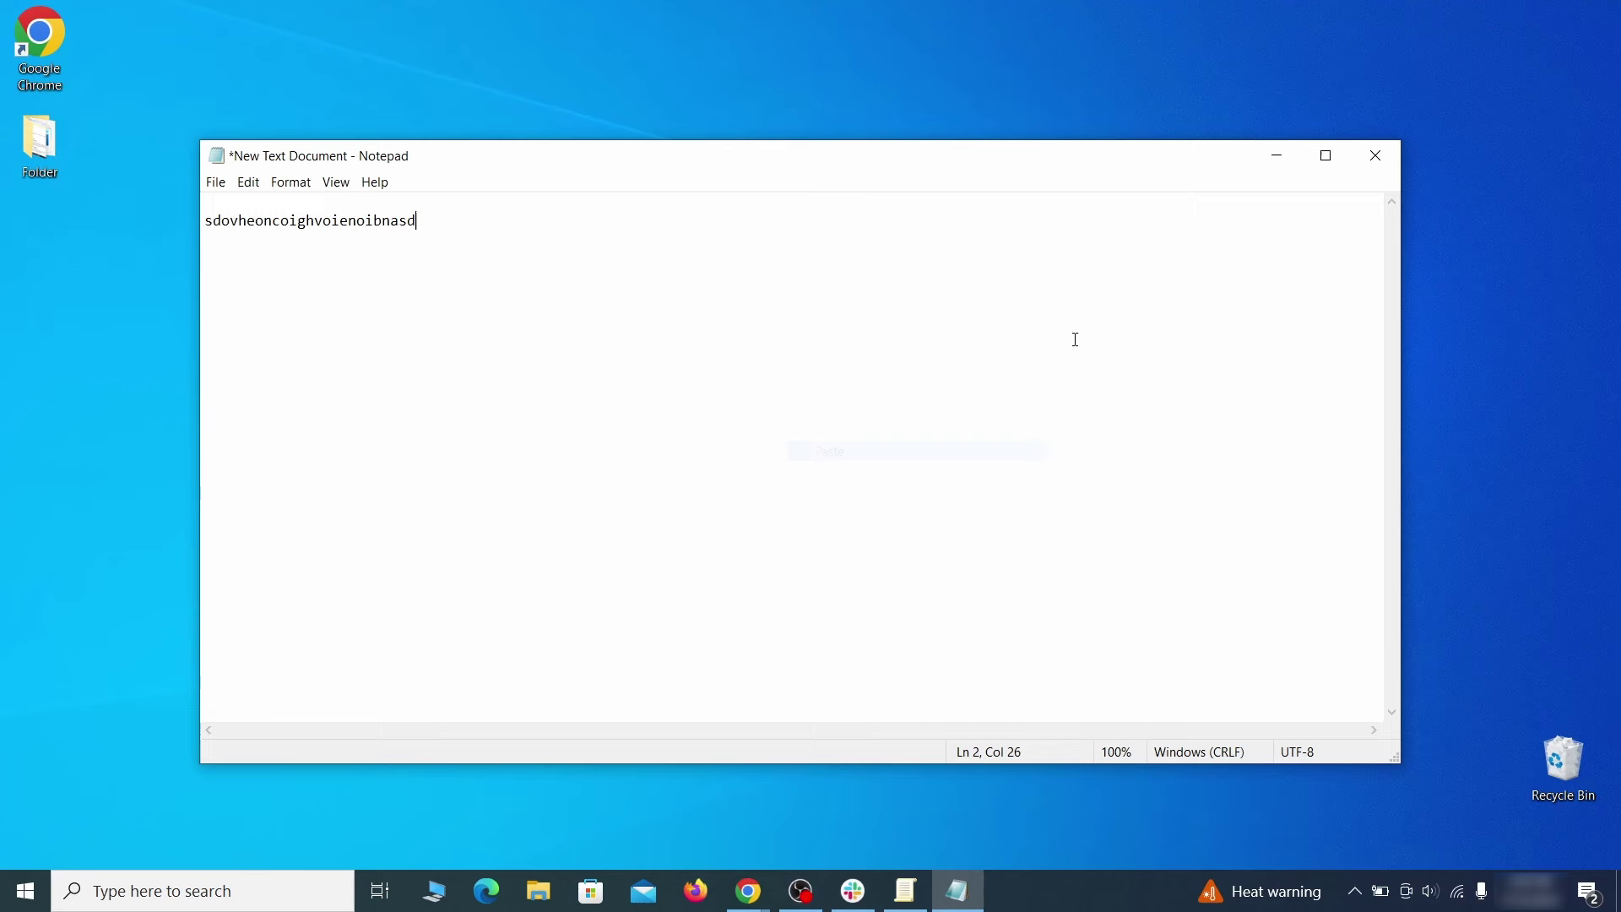
pyautogui.click(1274, 160)
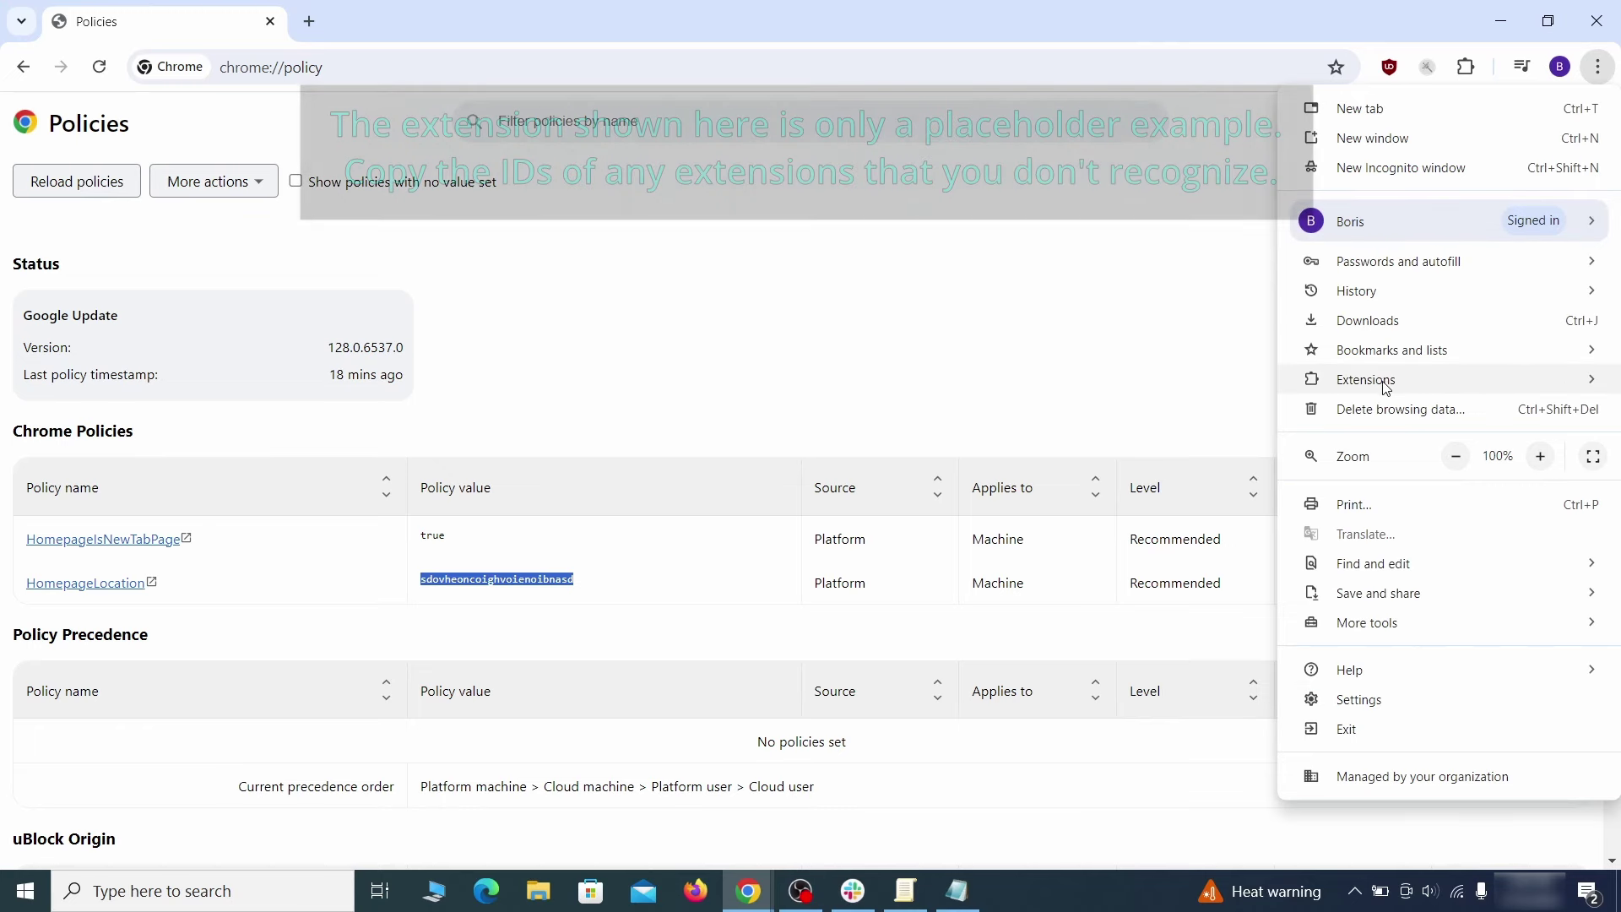
# Open Chrome's extension management page and enable Developer mode
pyautogui.moveTo(1367, 379)
pyautogui.click(1205, 385)
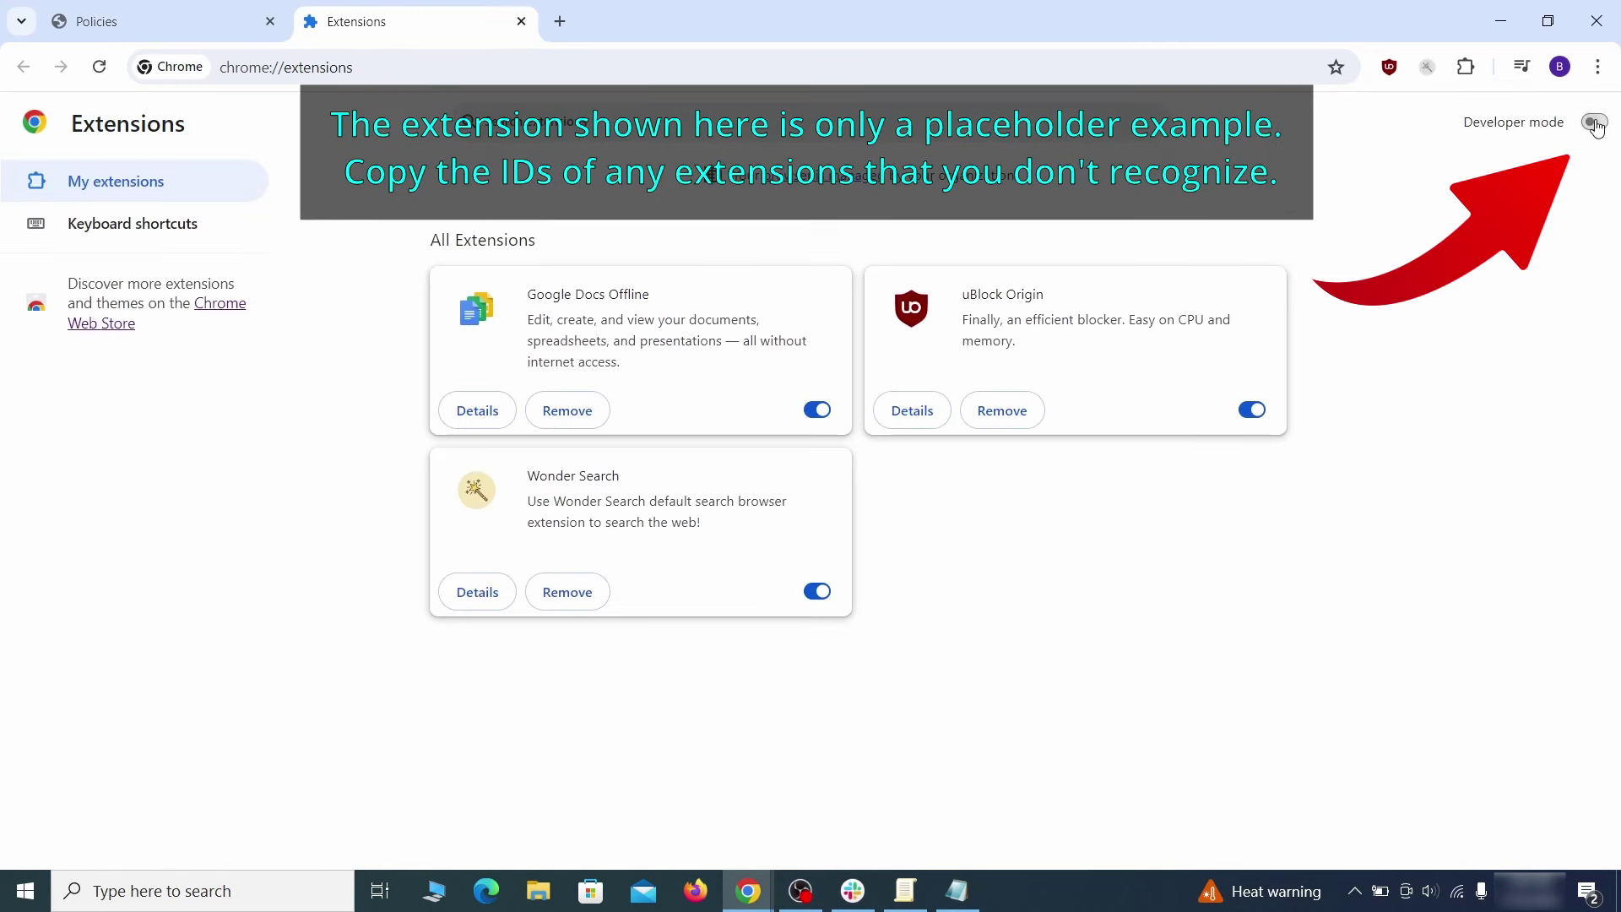
pyautogui.click(1594, 124)
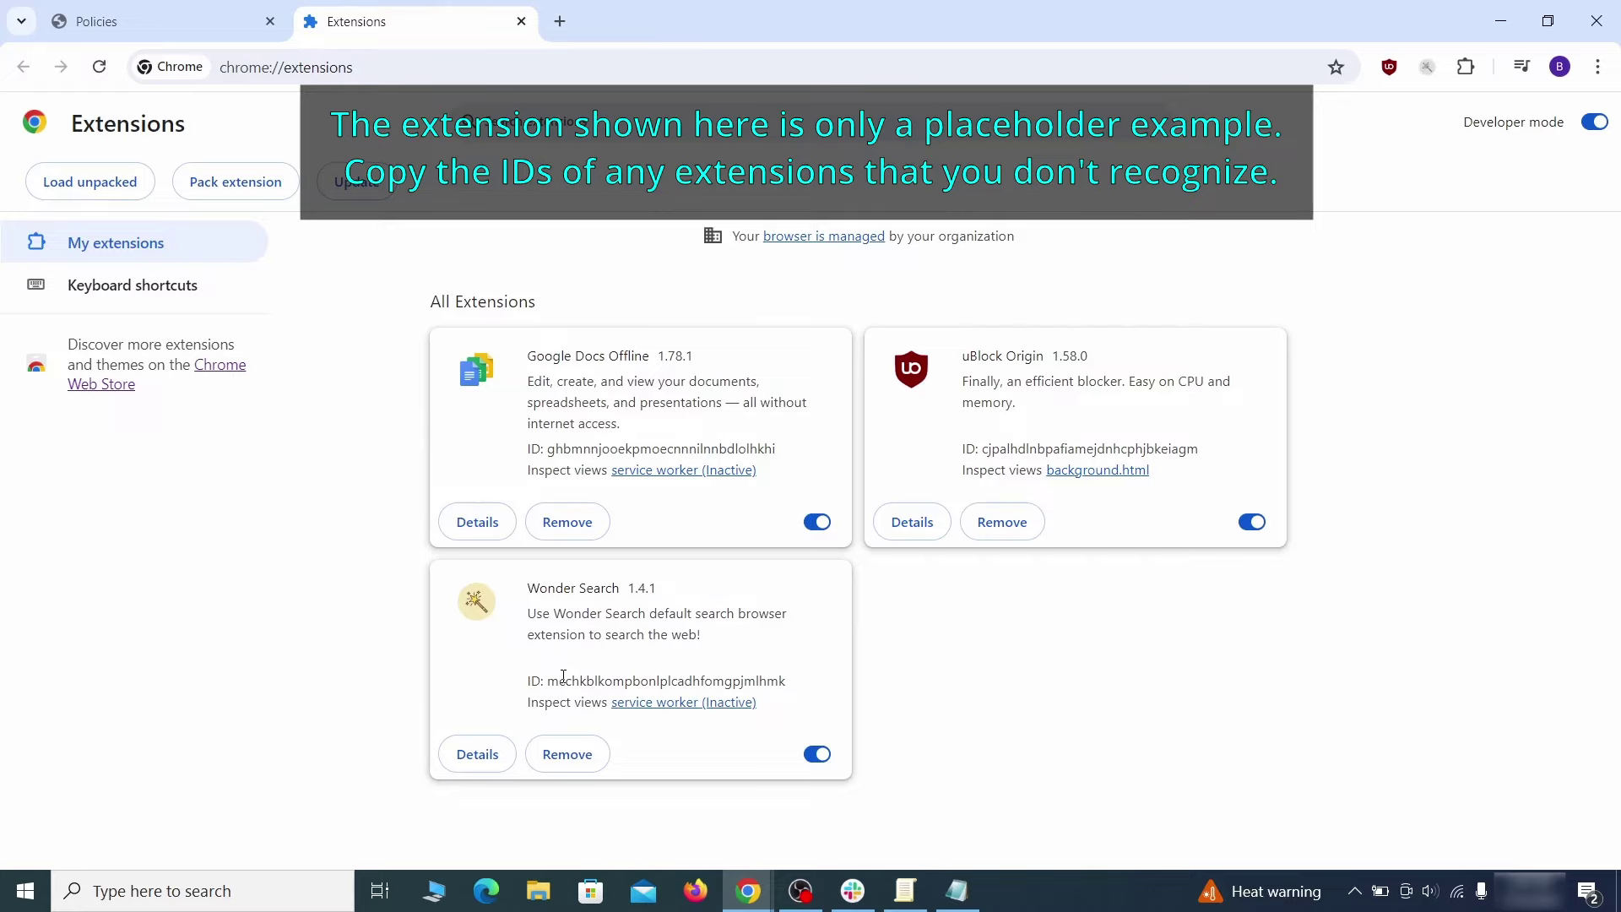
# Copy the Wonder Search extension's ID into the New Text Document in Notepad, below the homepage policy value
pyautogui.rightClick(791, 684)
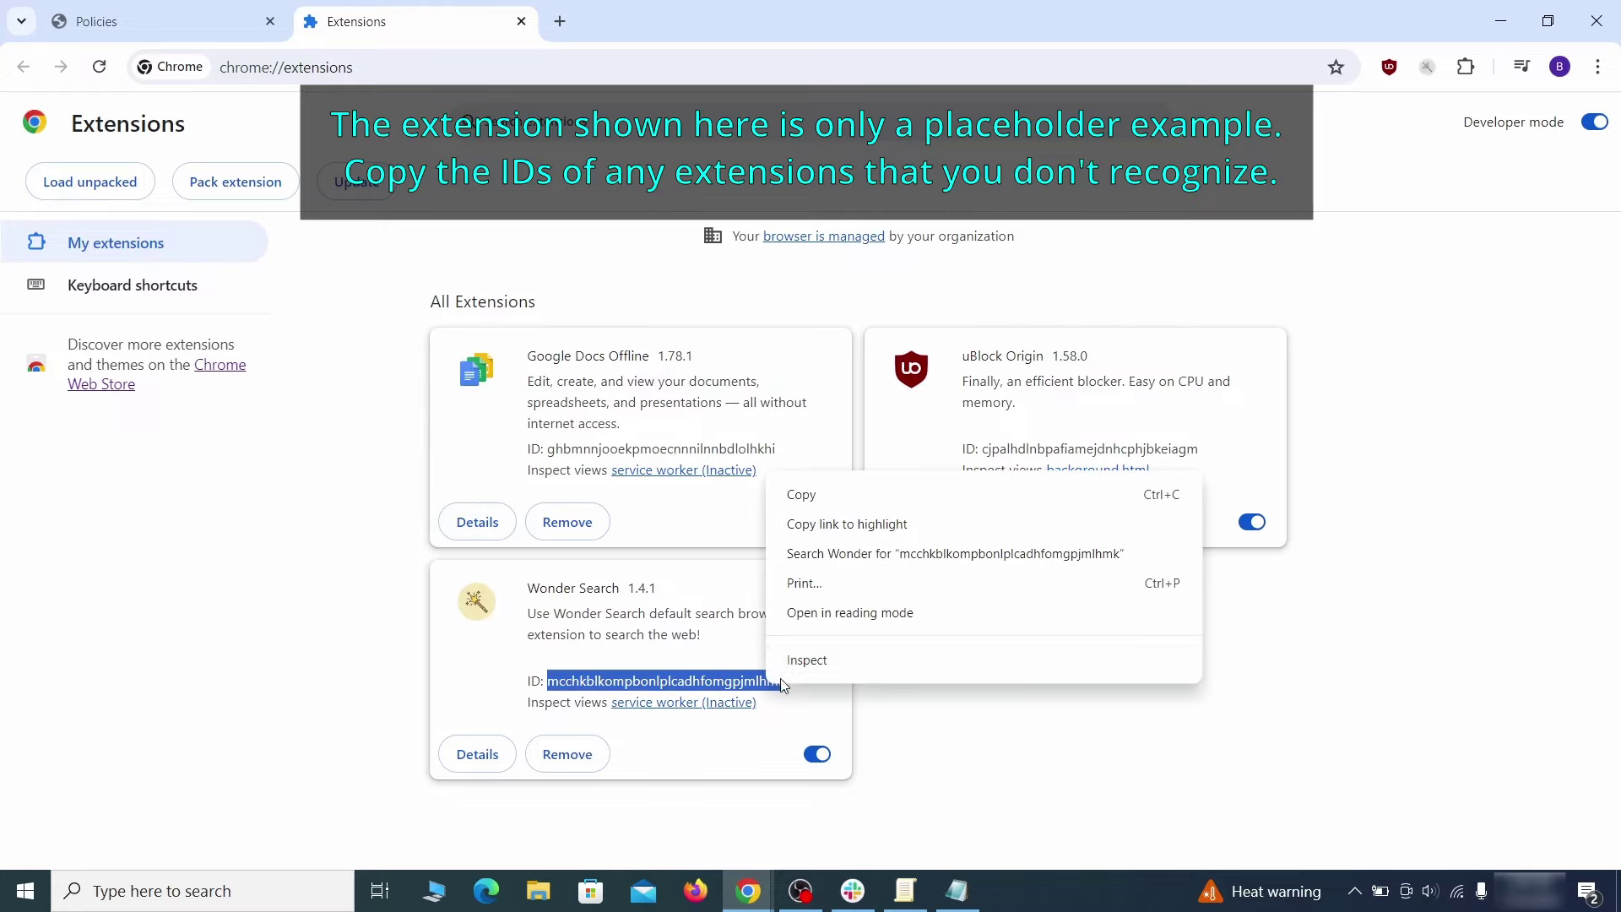
pyautogui.click(851, 499)
pyautogui.click(1501, 30)
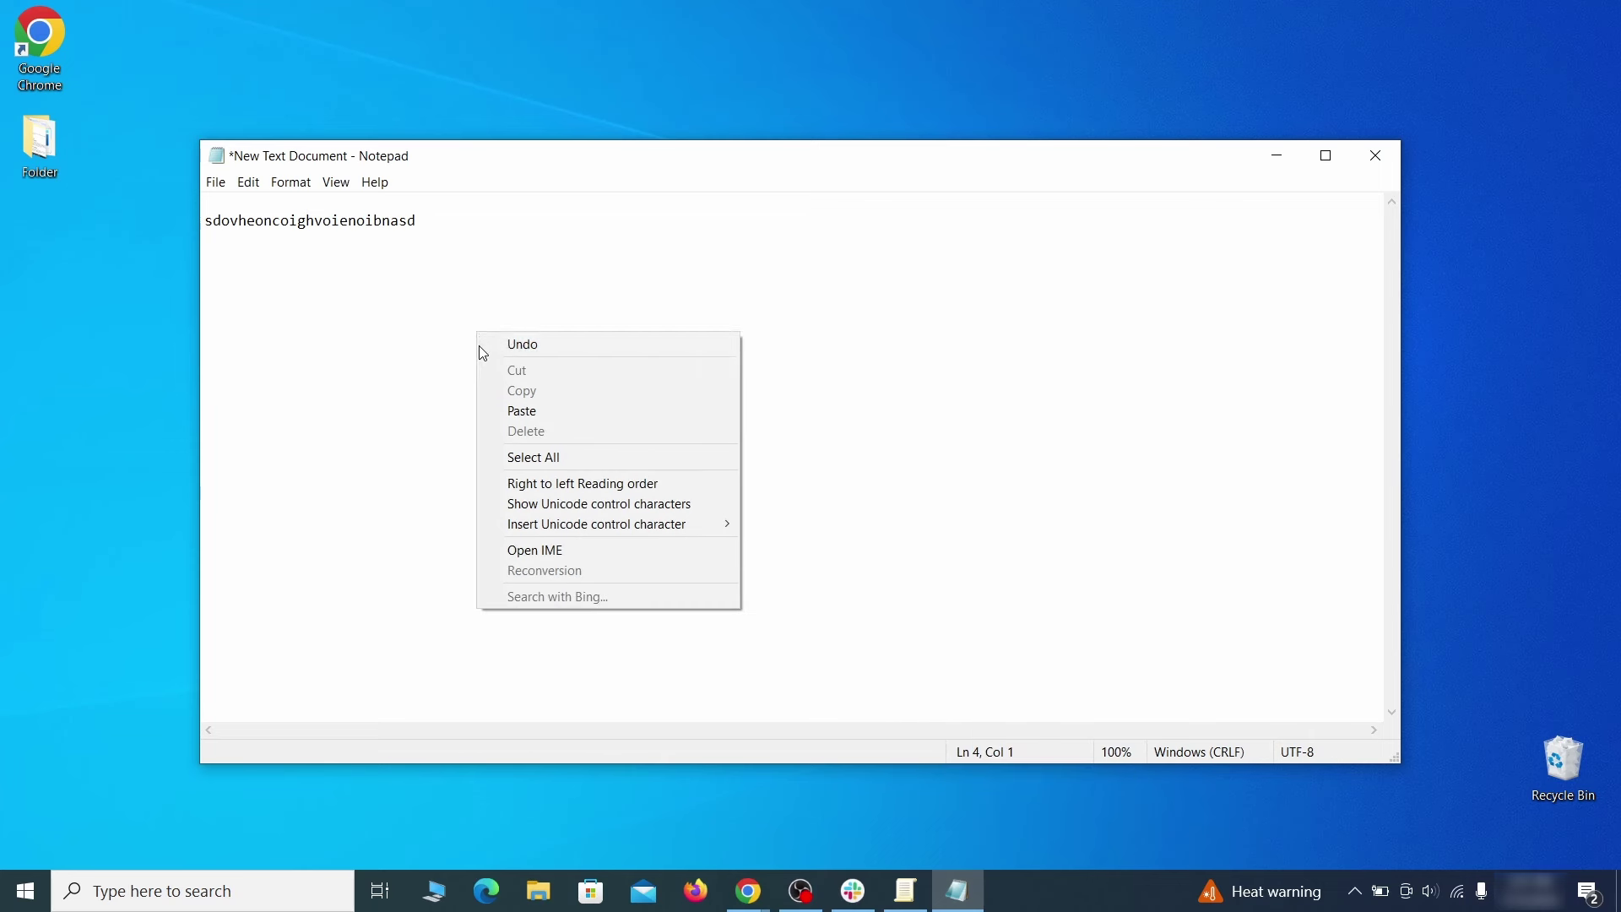
pyautogui.click(556, 409)
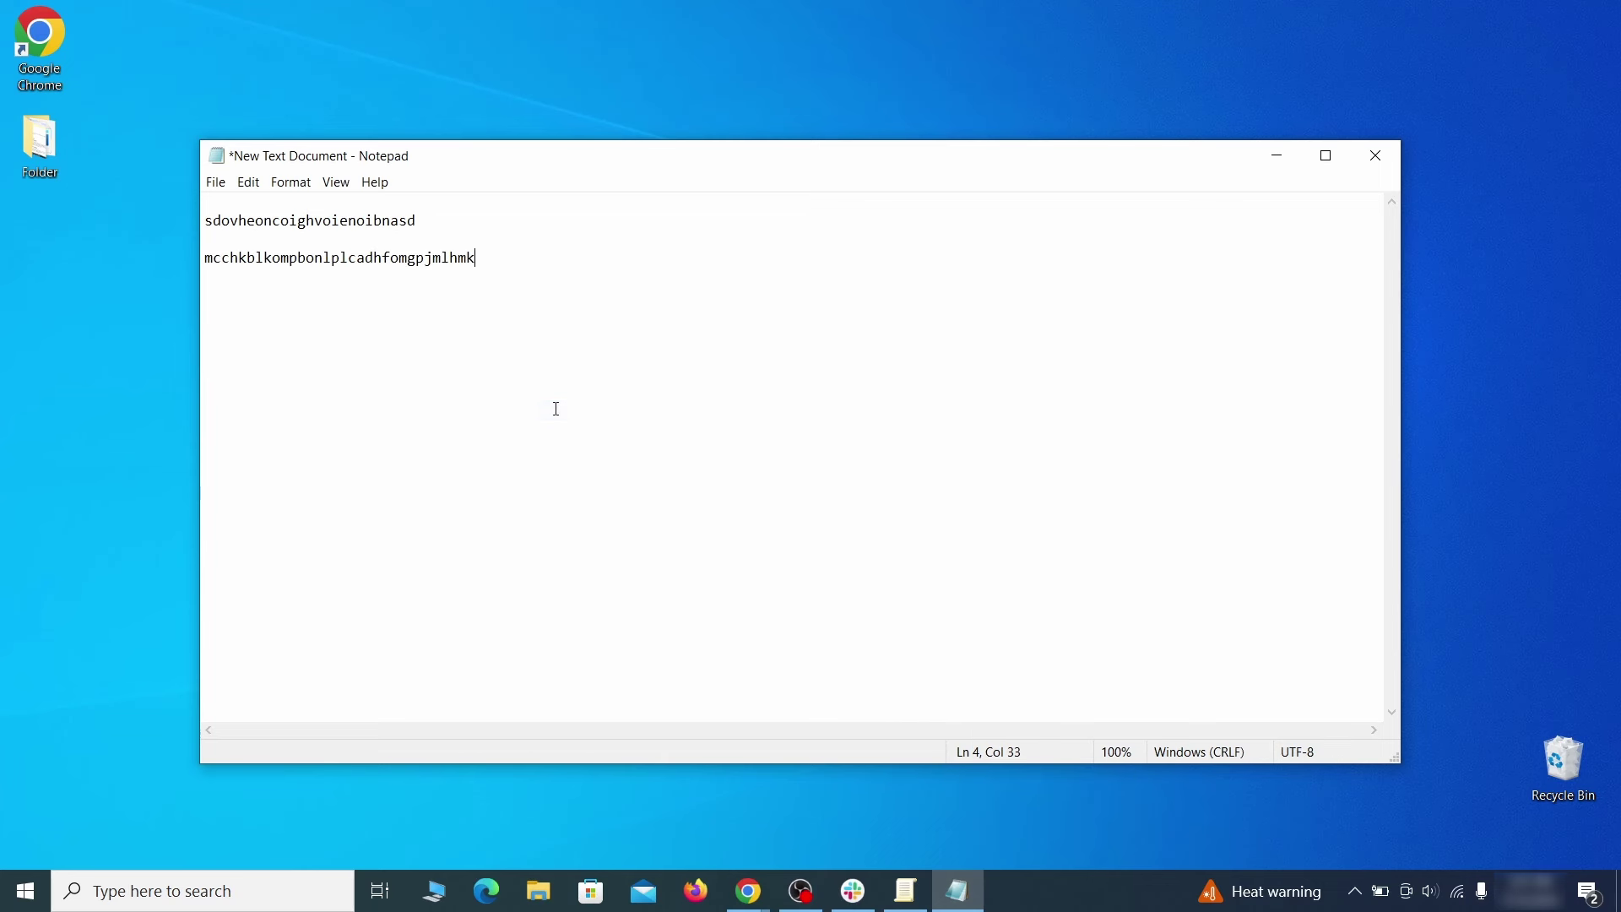
# Minimize Notepad, find Registry Editor by searching for "regedit" and run it as administrator
pyautogui.click(1271, 160)
pyautogui.click(18, 901)
pyautogui.write('regedit')
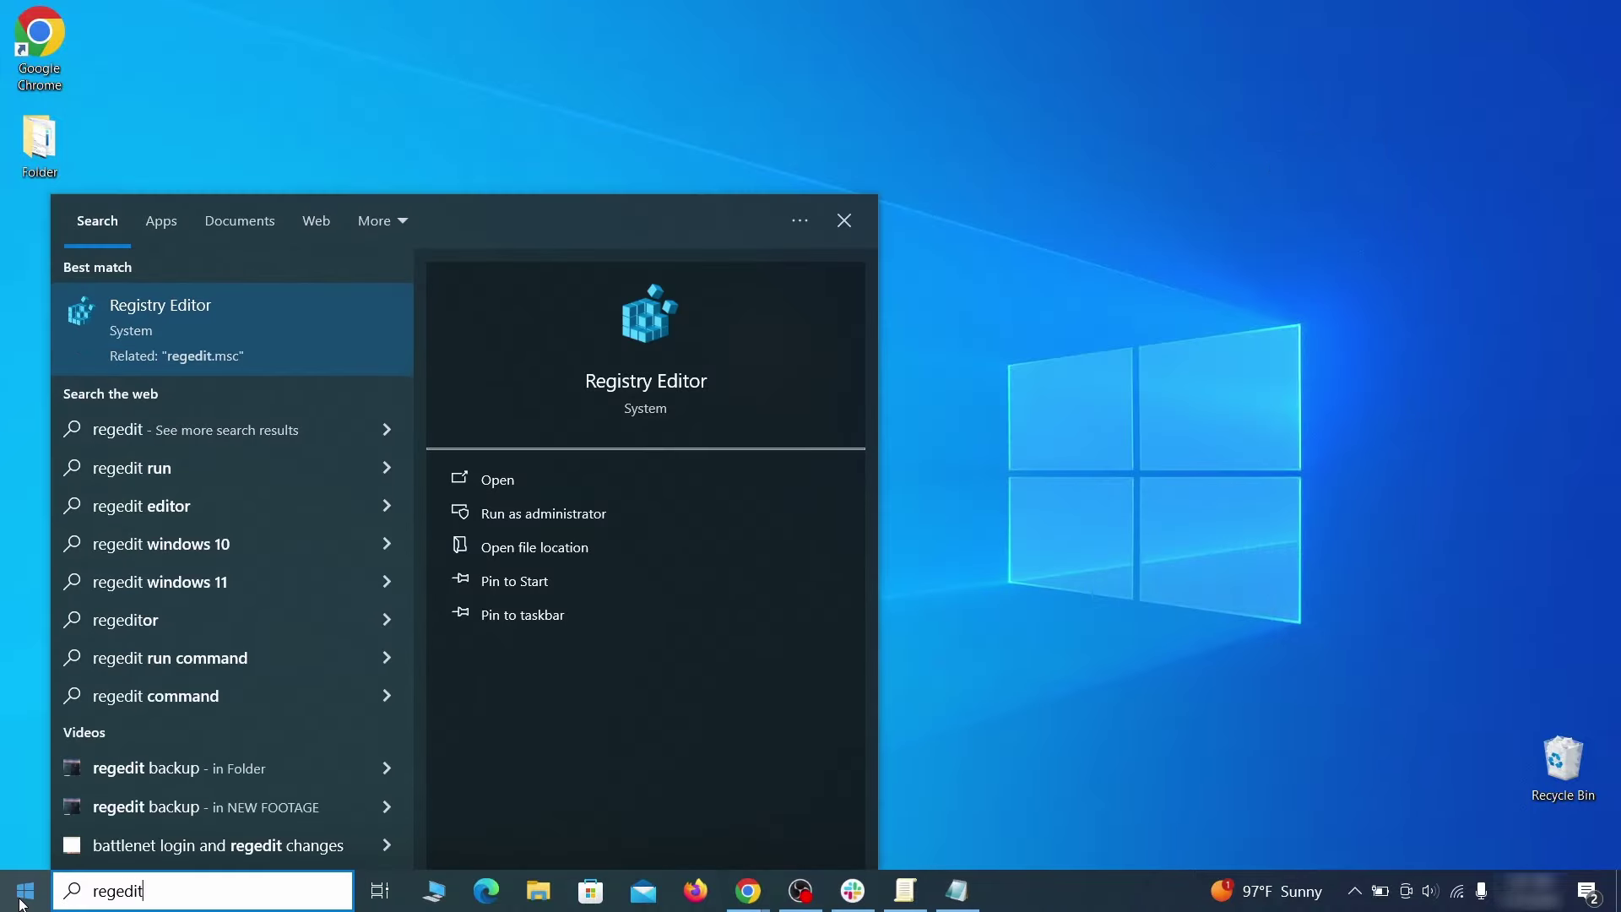
pyautogui.rightClick(326, 322)
pyautogui.click(371, 347)
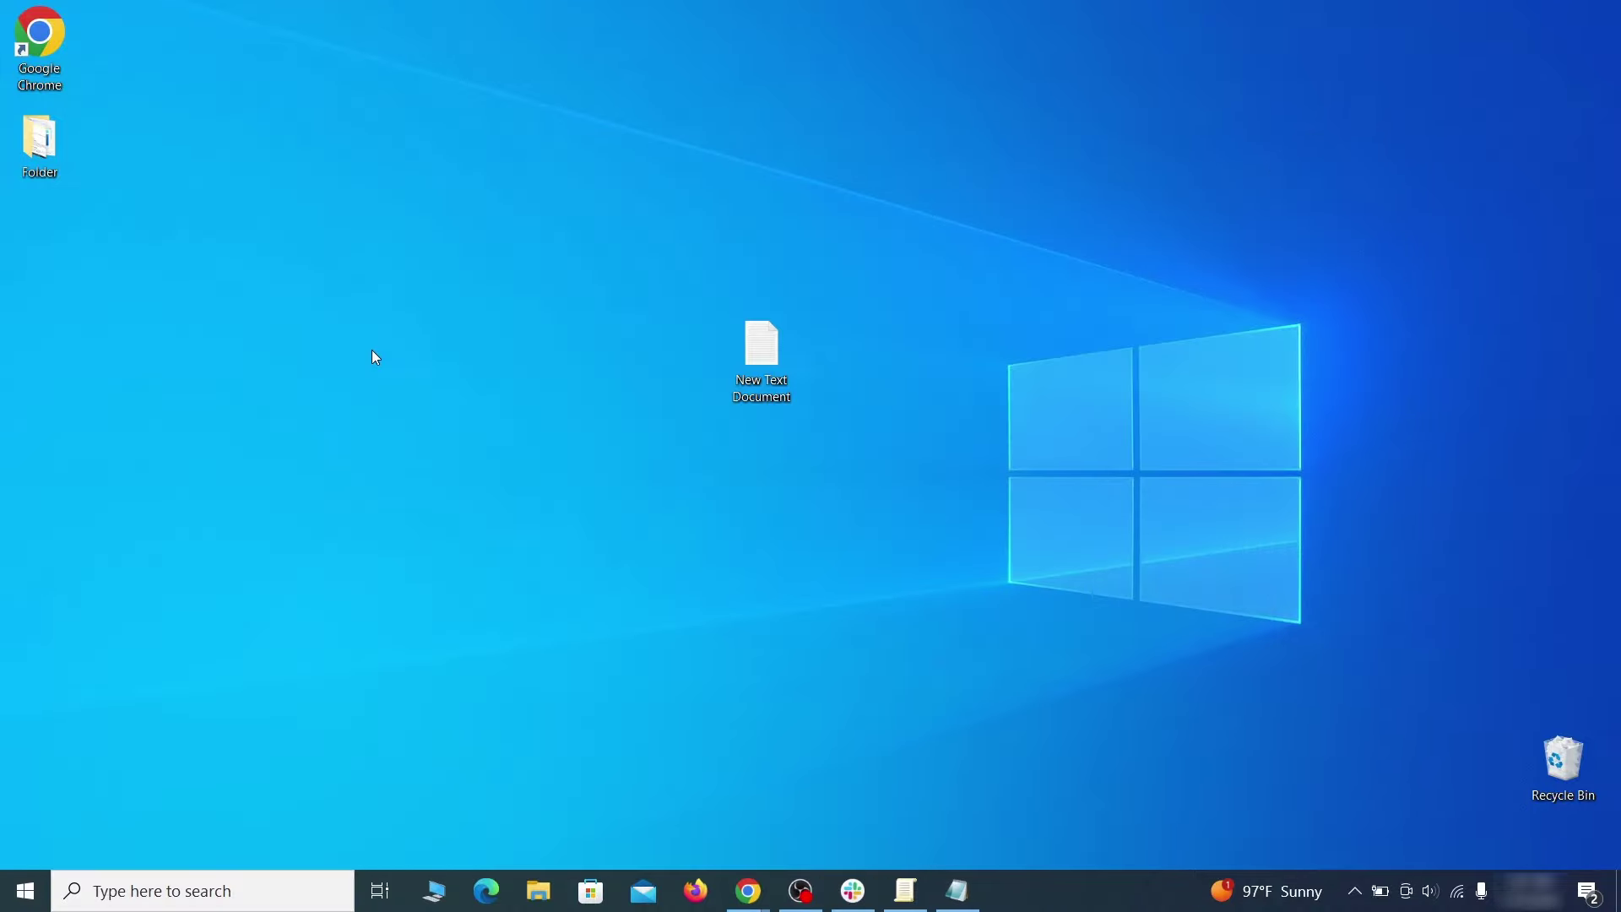
# Search the registry for the homepage policy value sdovheoncoighvoienoibnasd, copied from the New Text Document in Notepad
pyautogui.hotkey('ctrl', 'f')
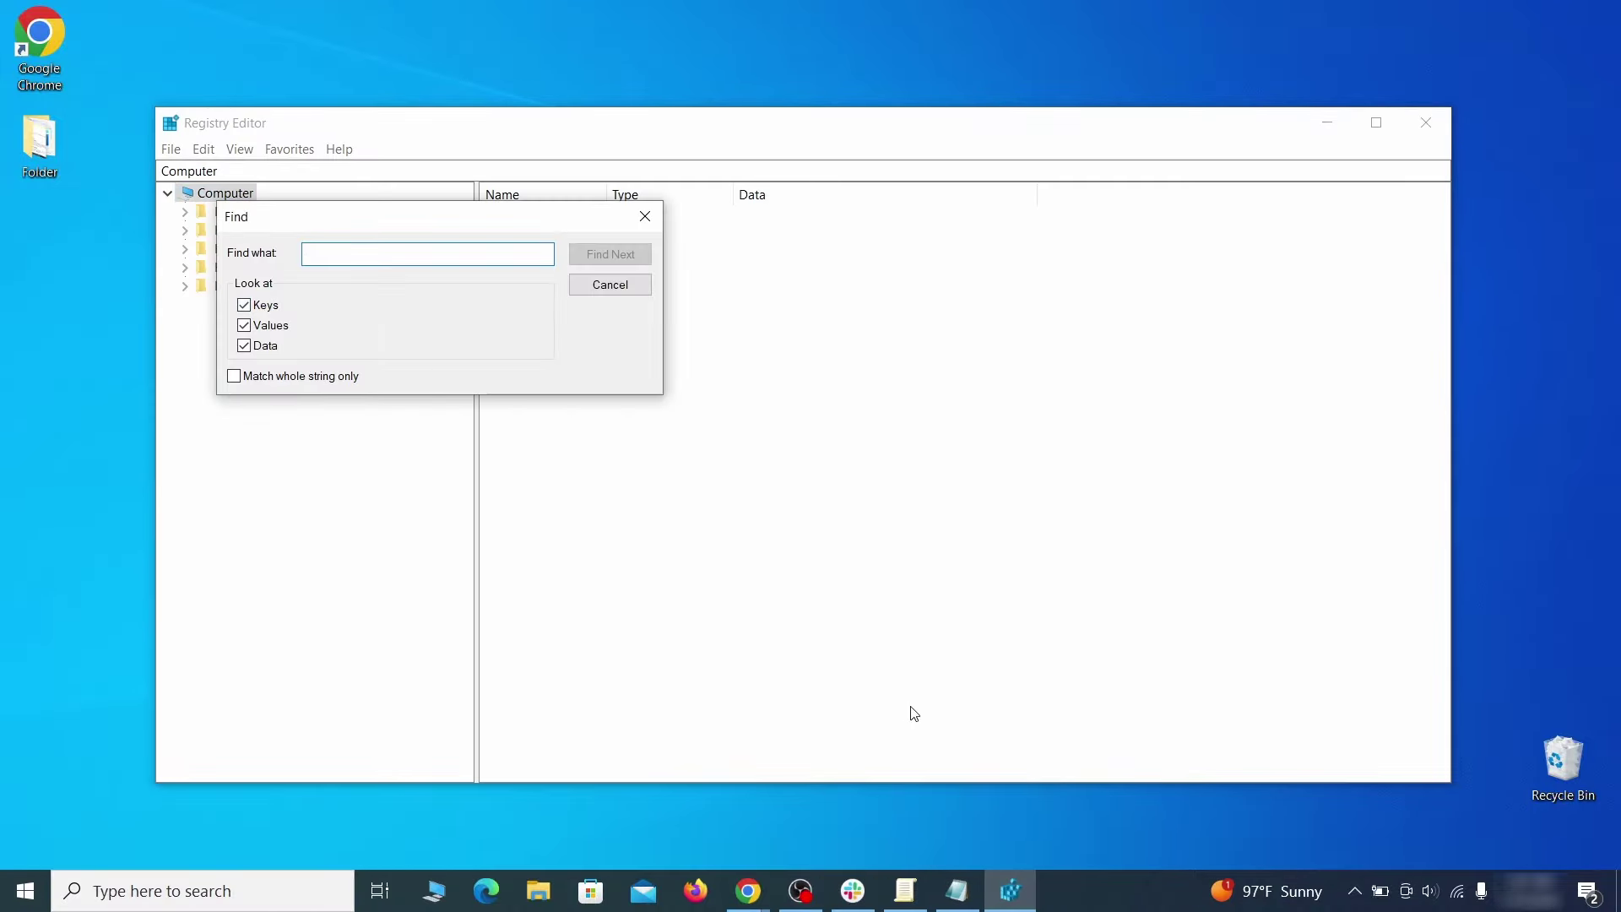
pyautogui.click(959, 908)
pyautogui.rightClick(363, 223)
pyautogui.click(405, 284)
pyautogui.click(163, 309)
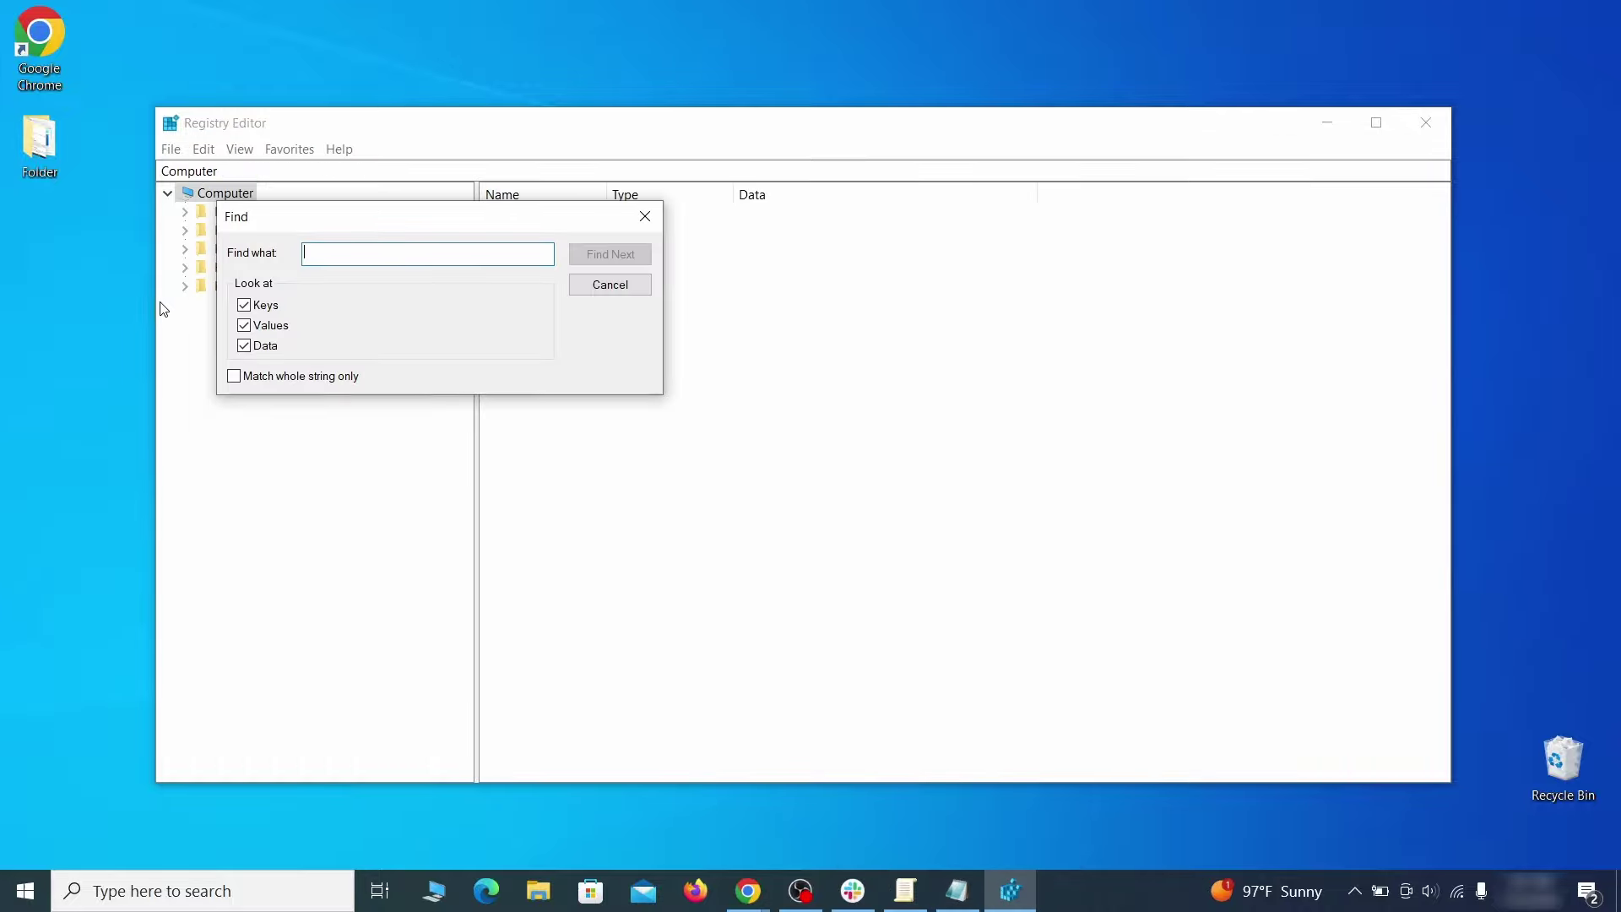
pyautogui.rightClick(360, 260)
pyautogui.click(427, 340)
pyautogui.click(619, 258)
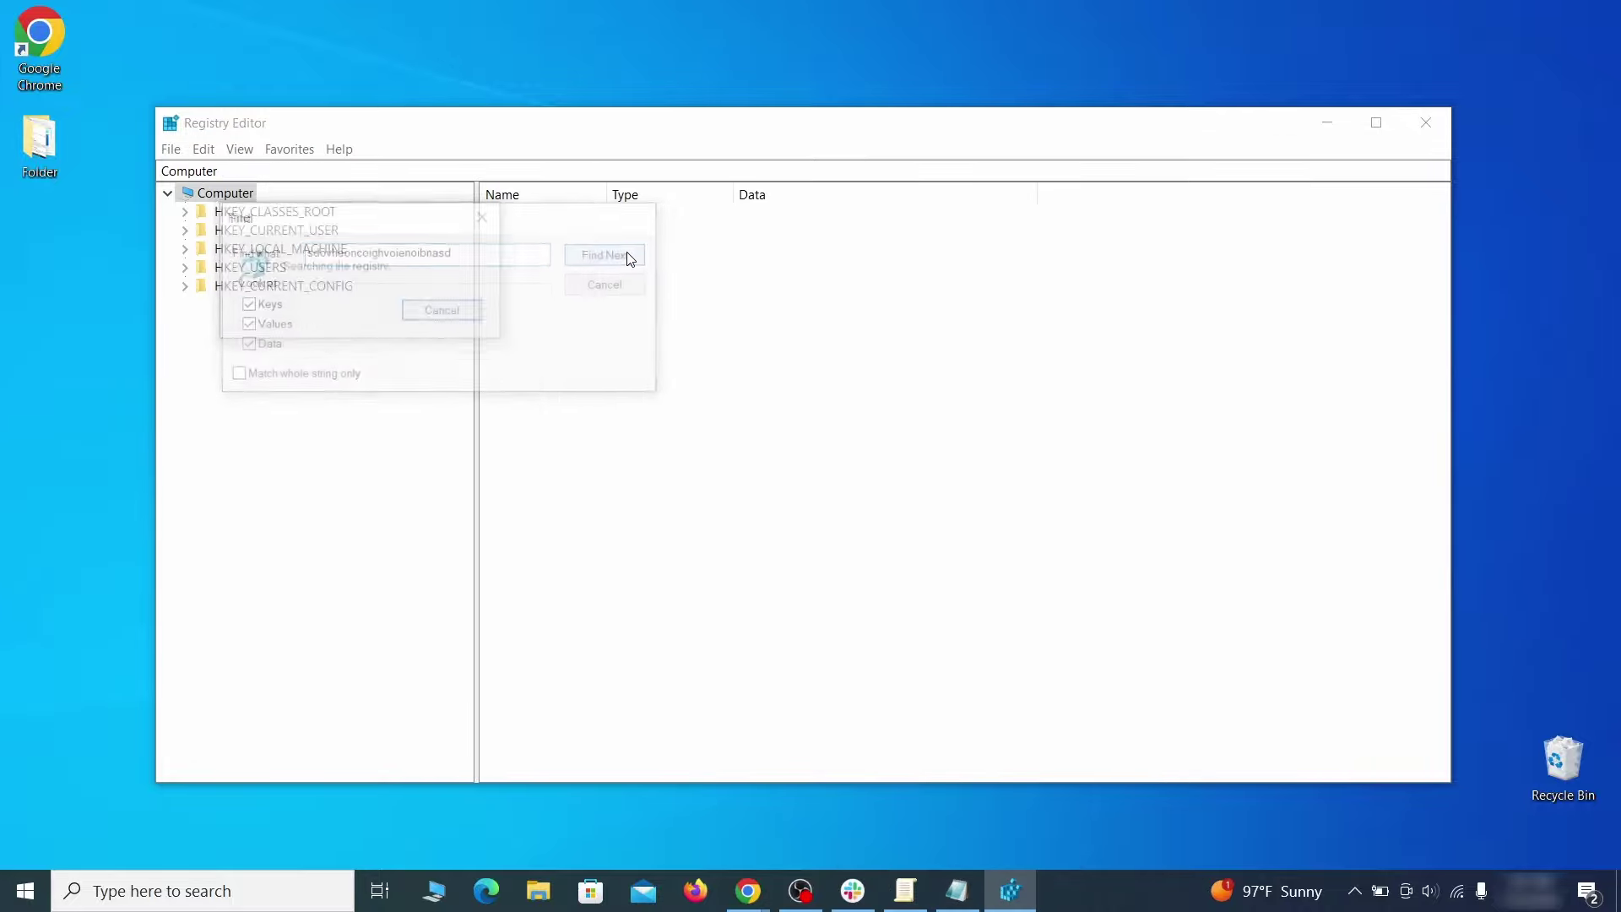
# Delete the Recommended key under Policies\Google\Chrome in the HKEY_CURRENT_USER Group Policy Objects branch and confirm the deletion
pyautogui.rightClick(400, 509)
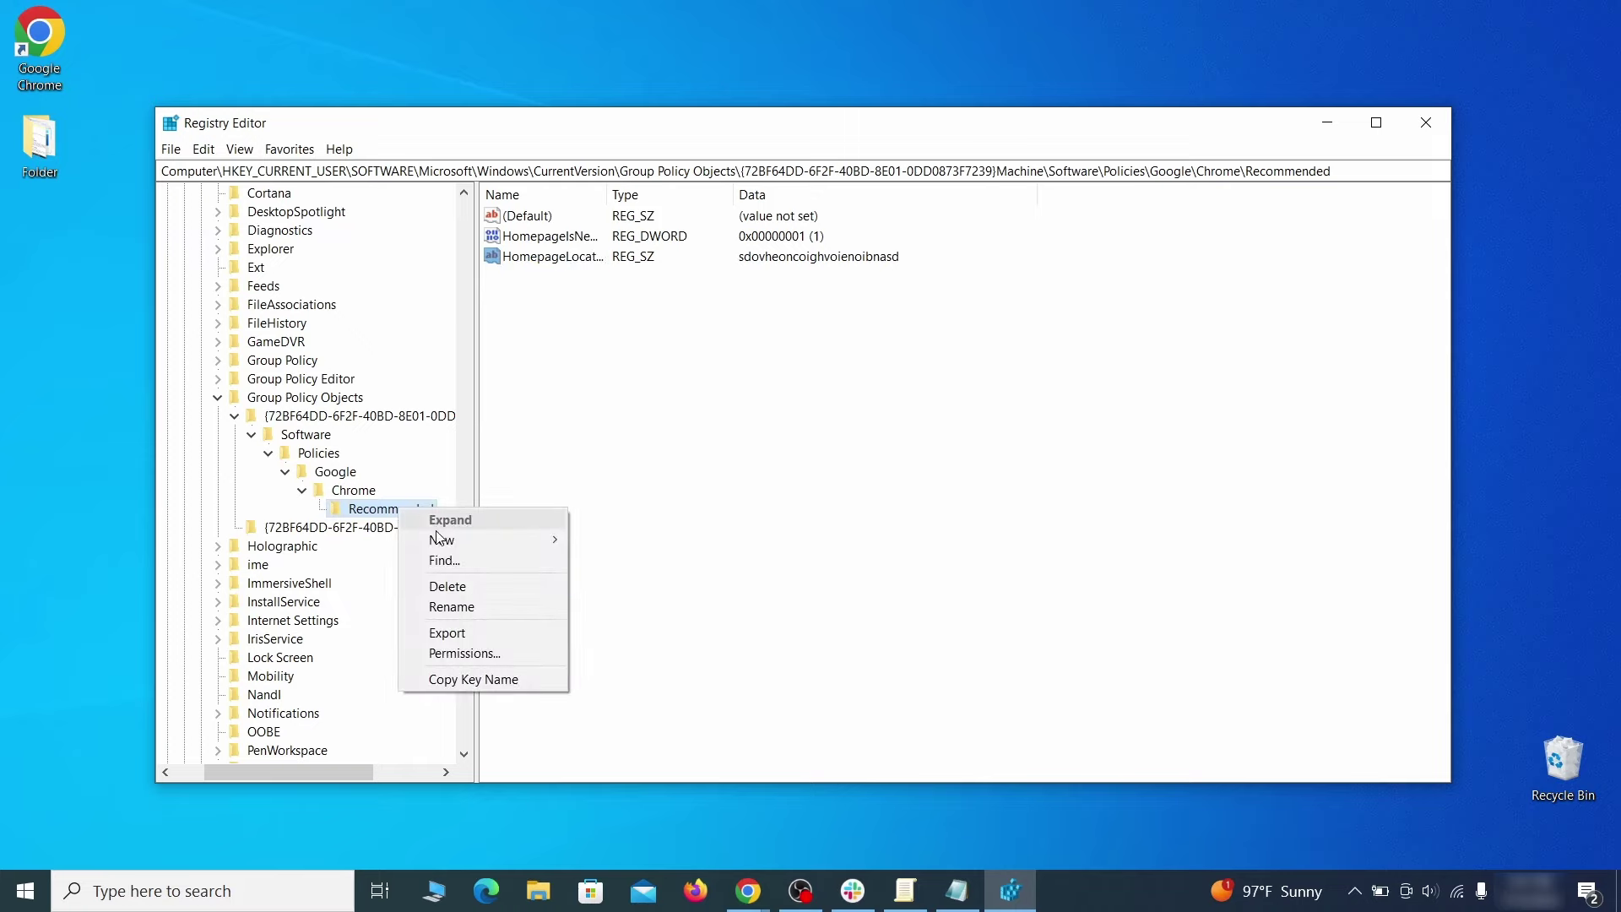
pyautogui.click(483, 589)
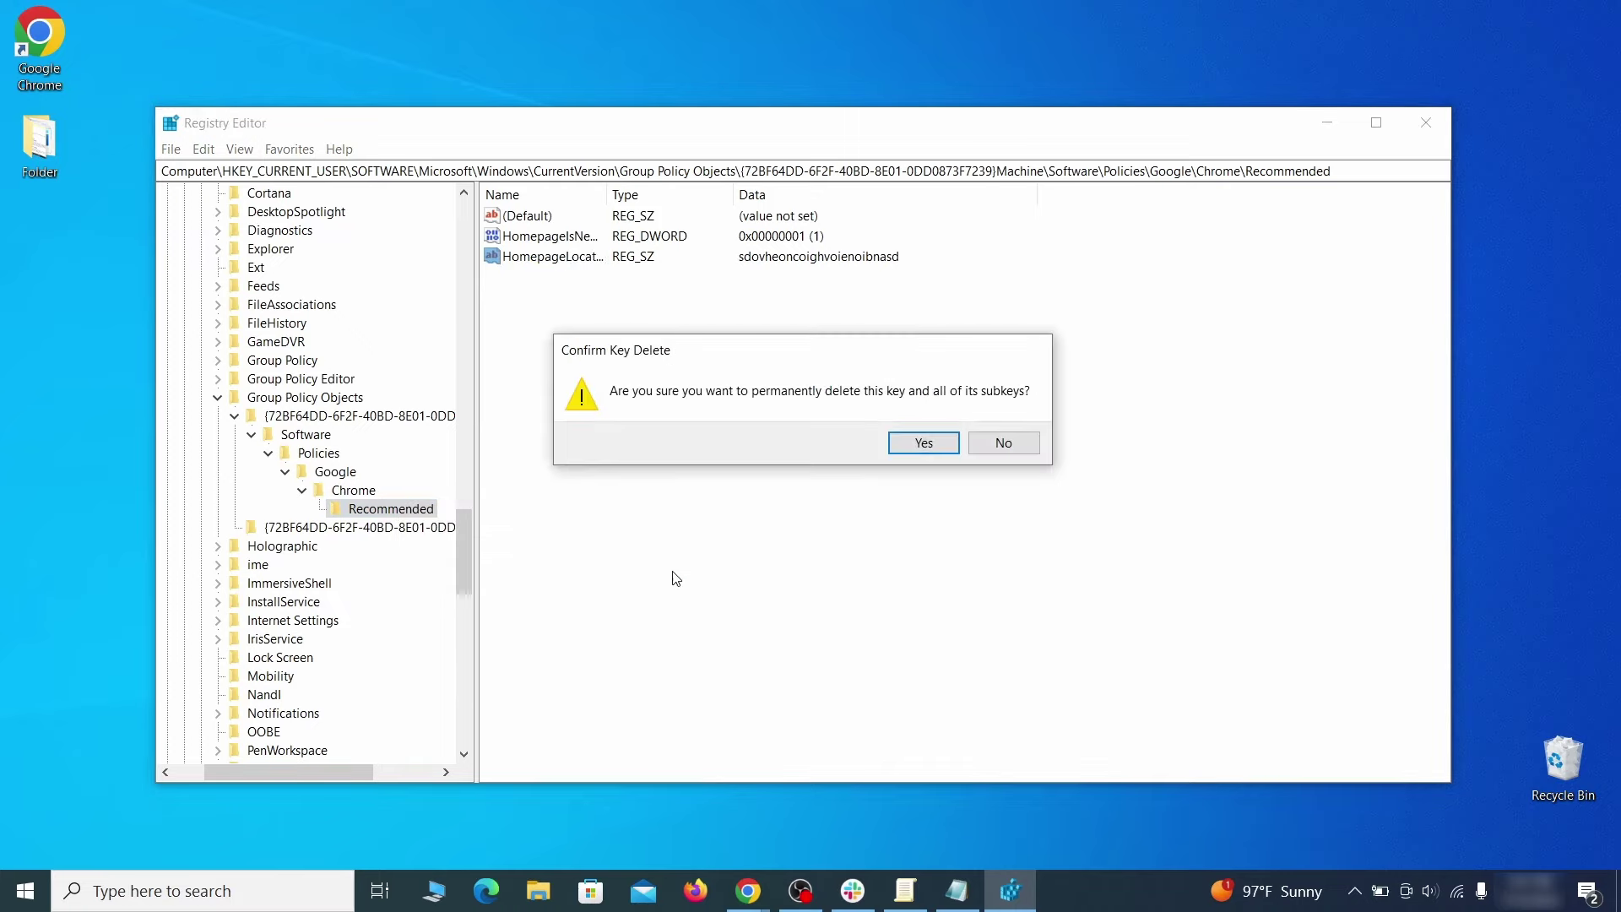
pyautogui.click(924, 443)
# Search the registry again for sdovheoncoighvoienoibnasd, starting from the Computer root
pyautogui.click(207, 150)
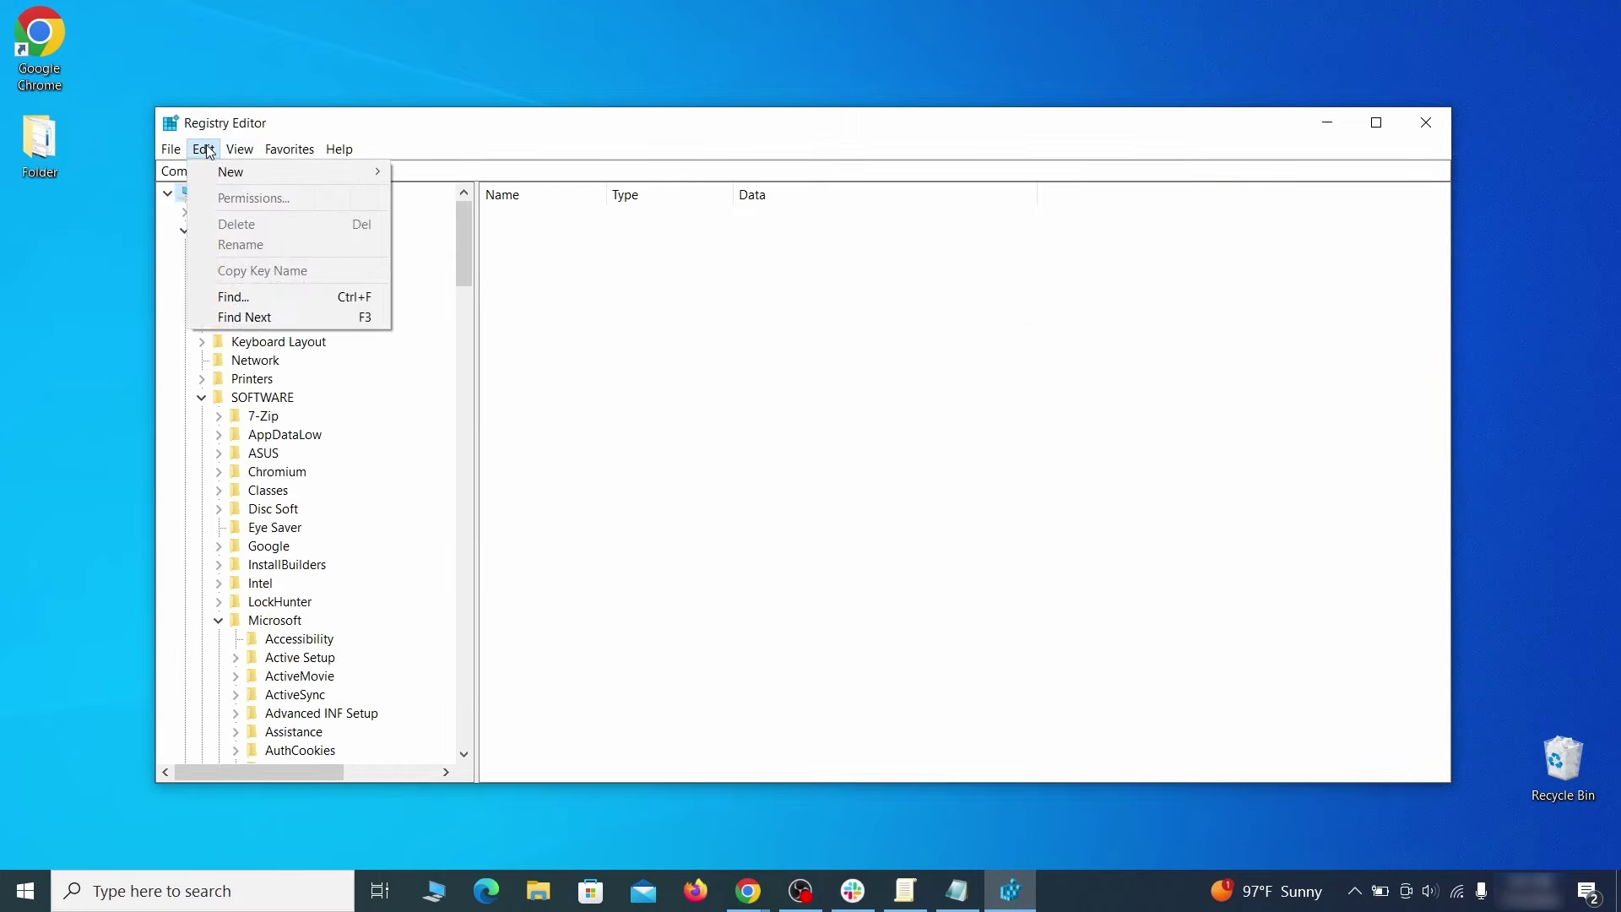
pyautogui.click(246, 298)
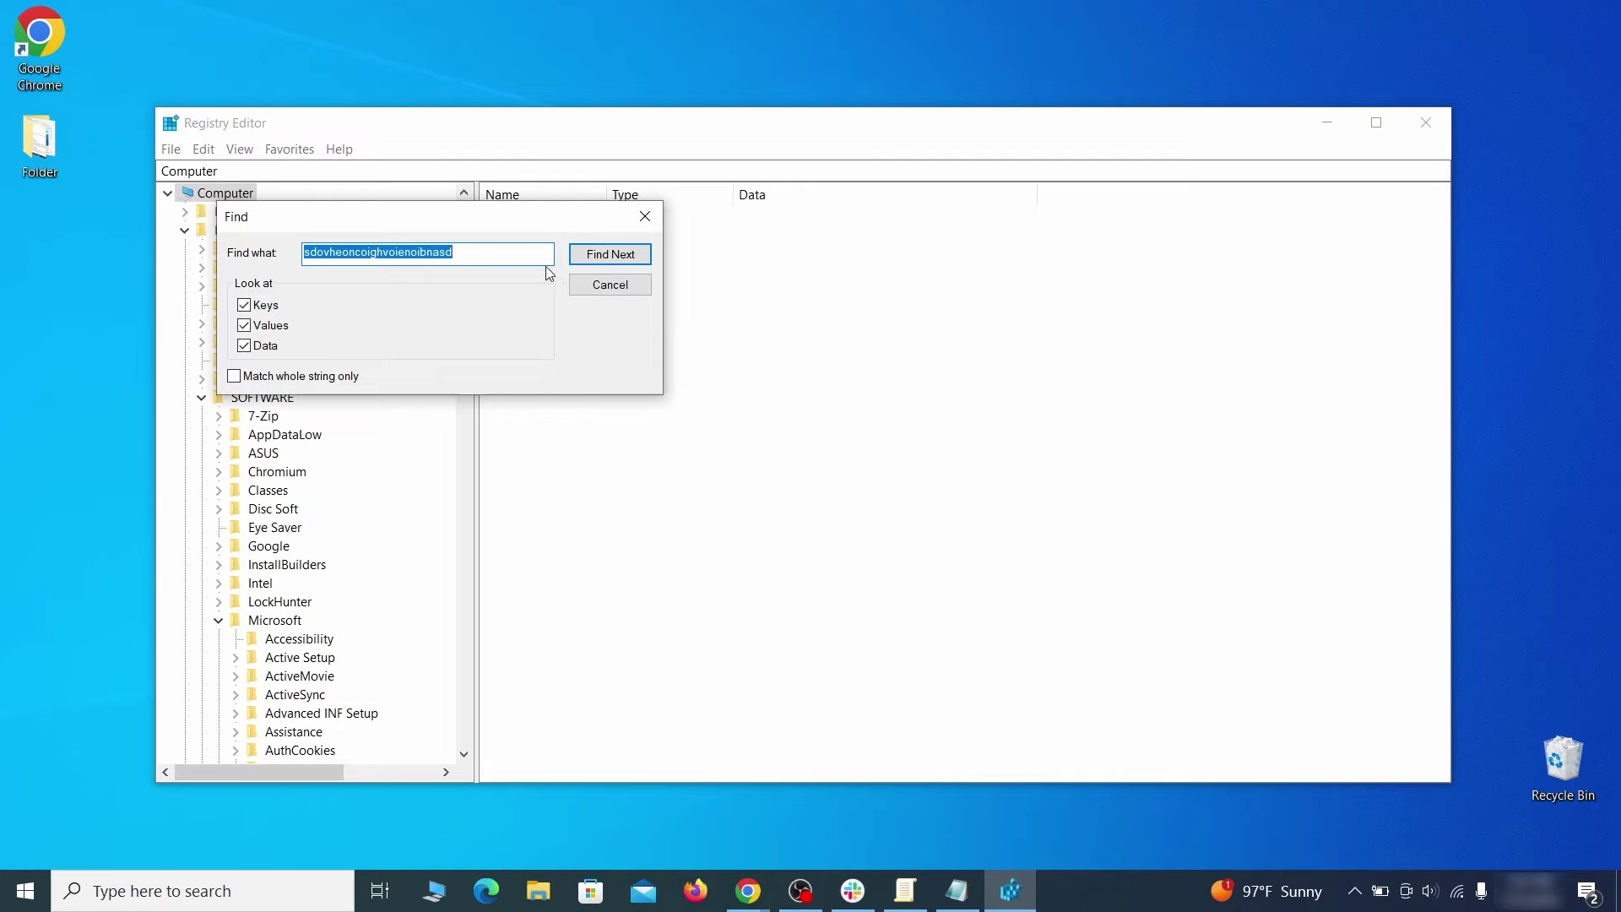
pyautogui.click(605, 262)
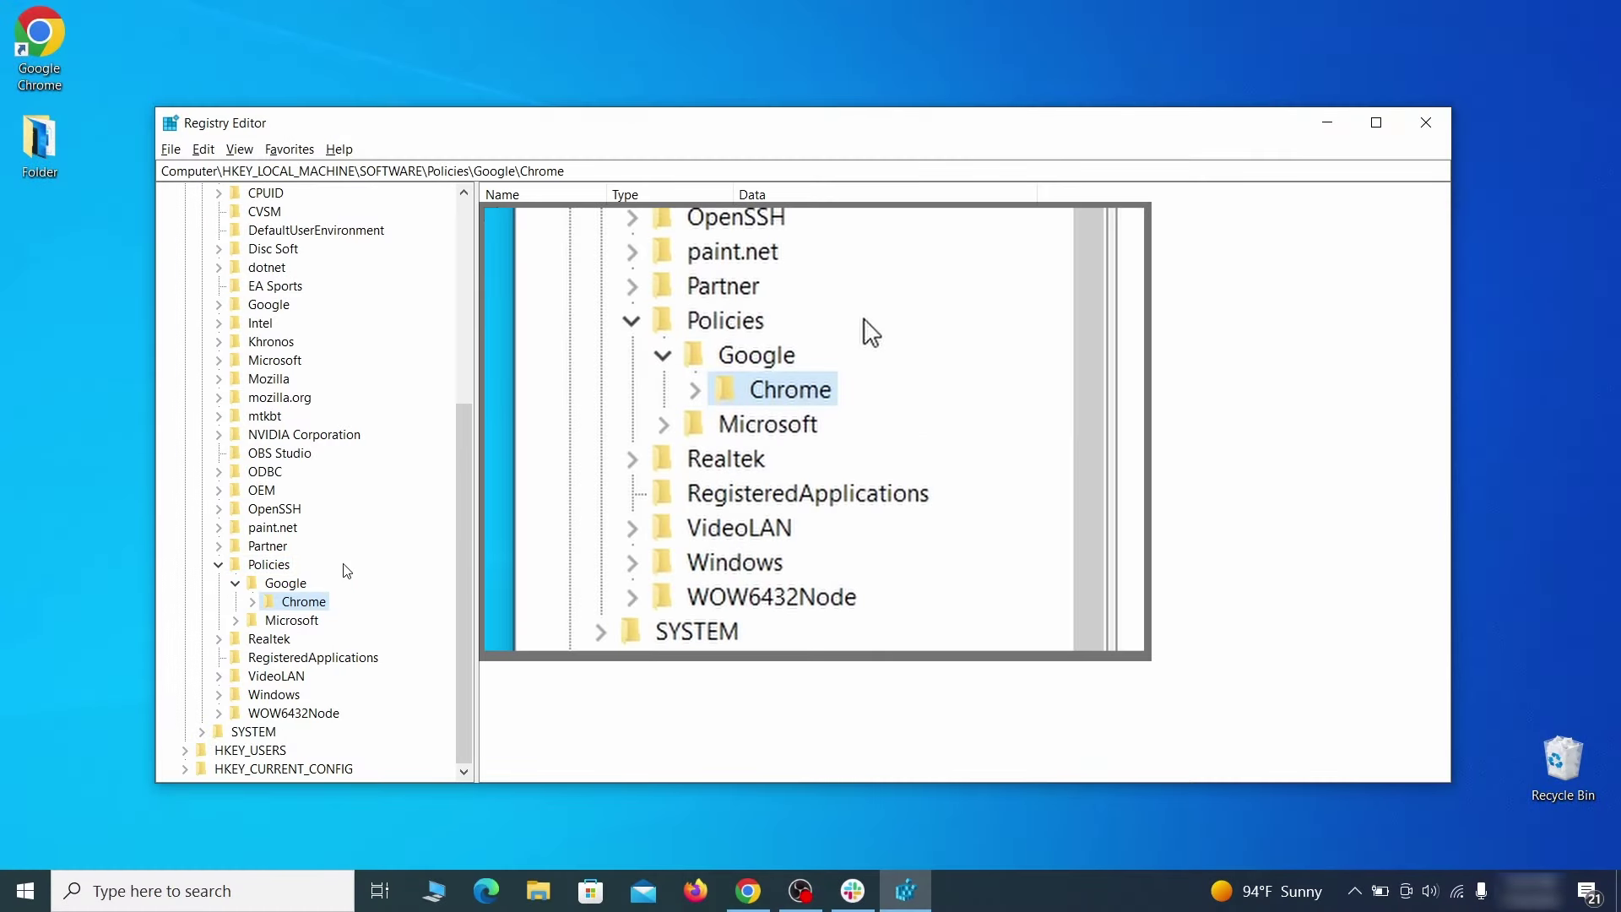
# Delete the Chrome key under HKEY_LOCAL_MACHINE\SOFTWARE\Policies\Google and confirm the deletion
pyautogui.rightClick(302, 600)
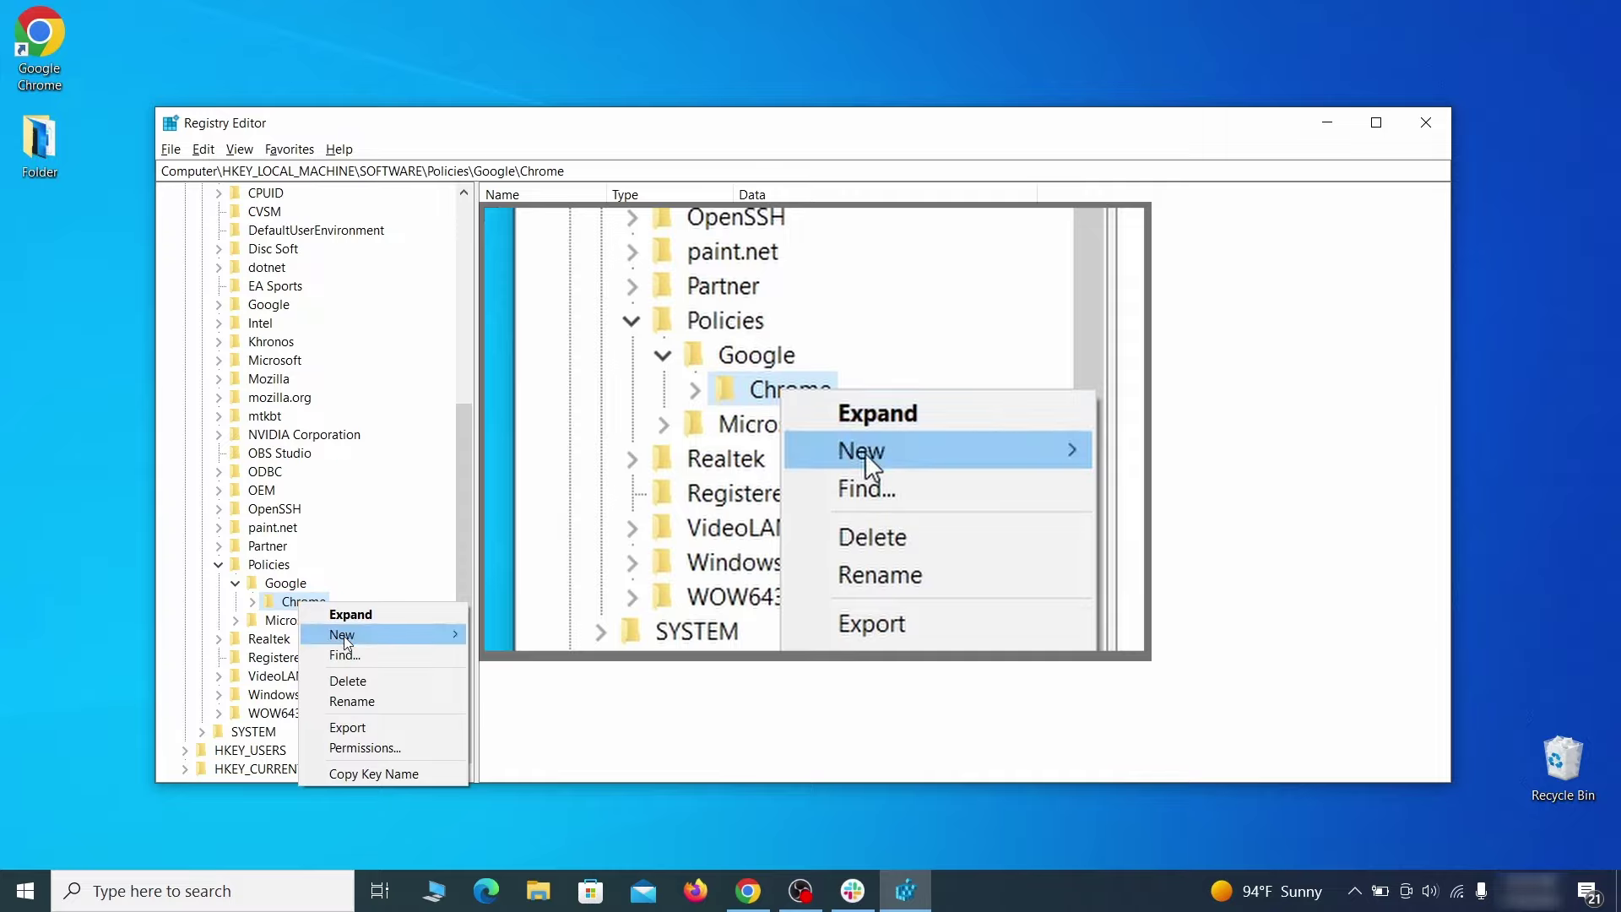
pyautogui.click(372, 680)
pyautogui.click(893, 442)
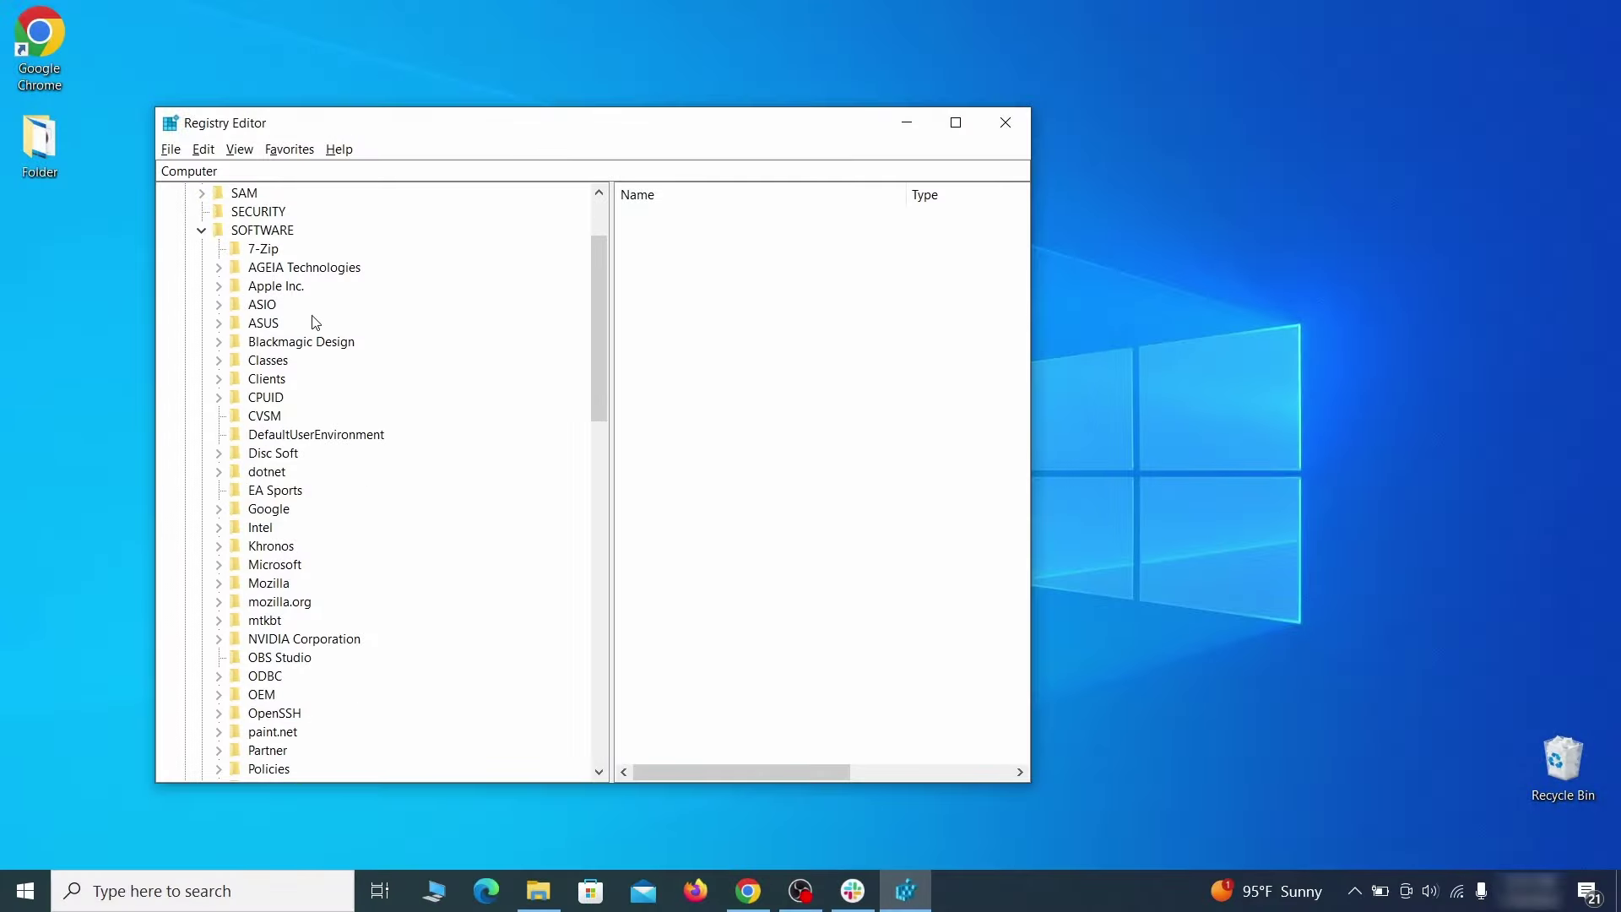
pyautogui.moveTo(598, 329); pyautogui.dragTo(584, 600)
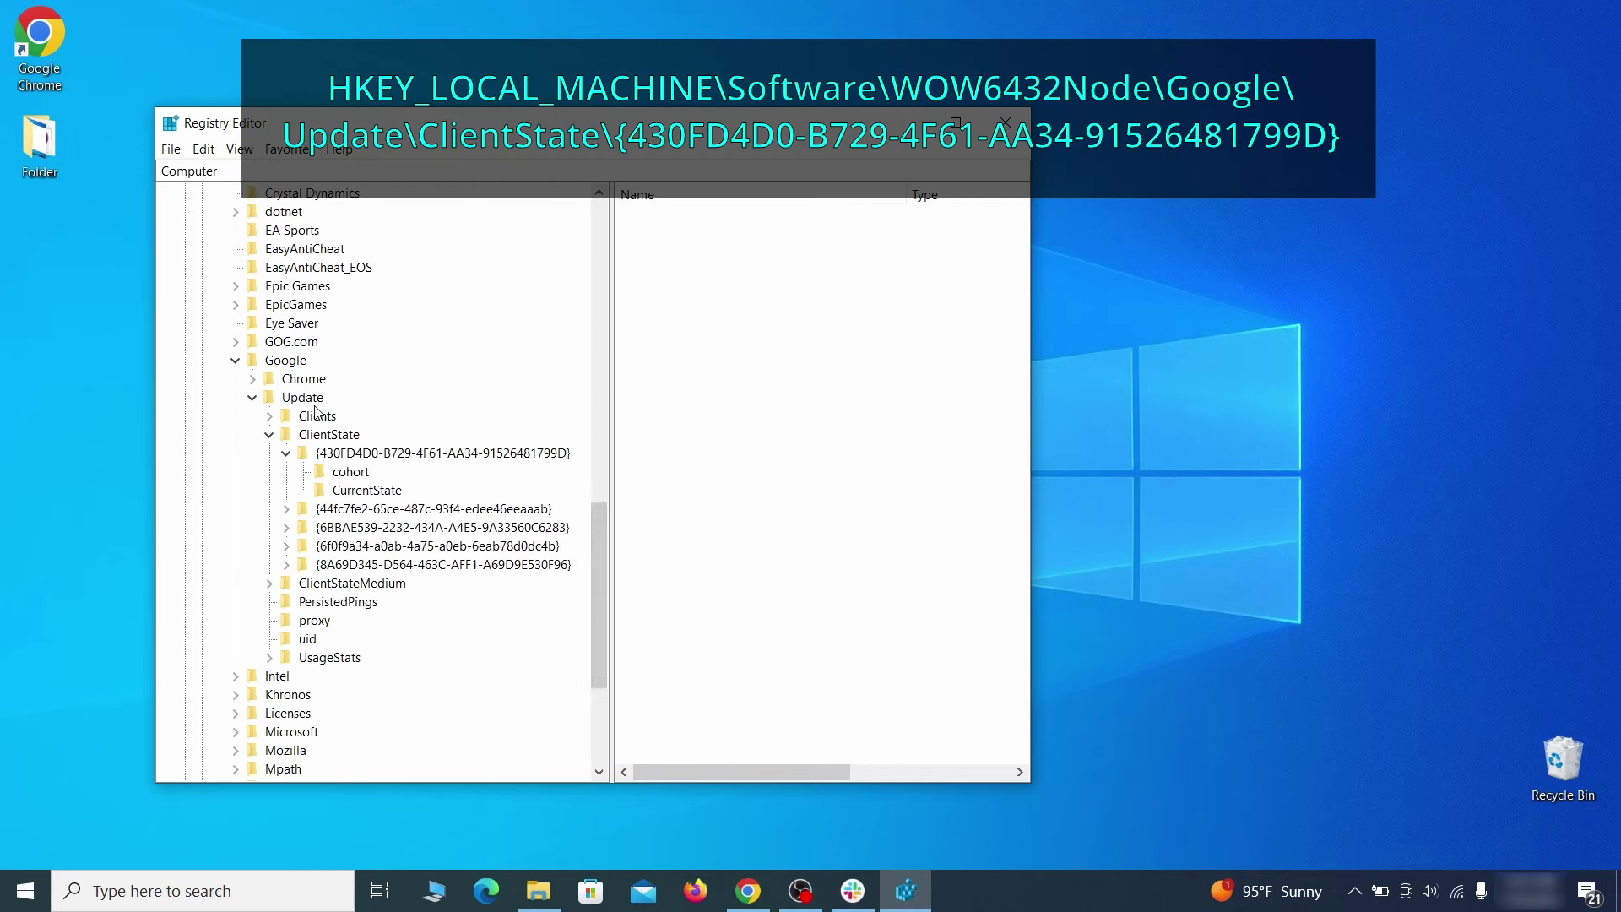
pyautogui.click(360, 456)
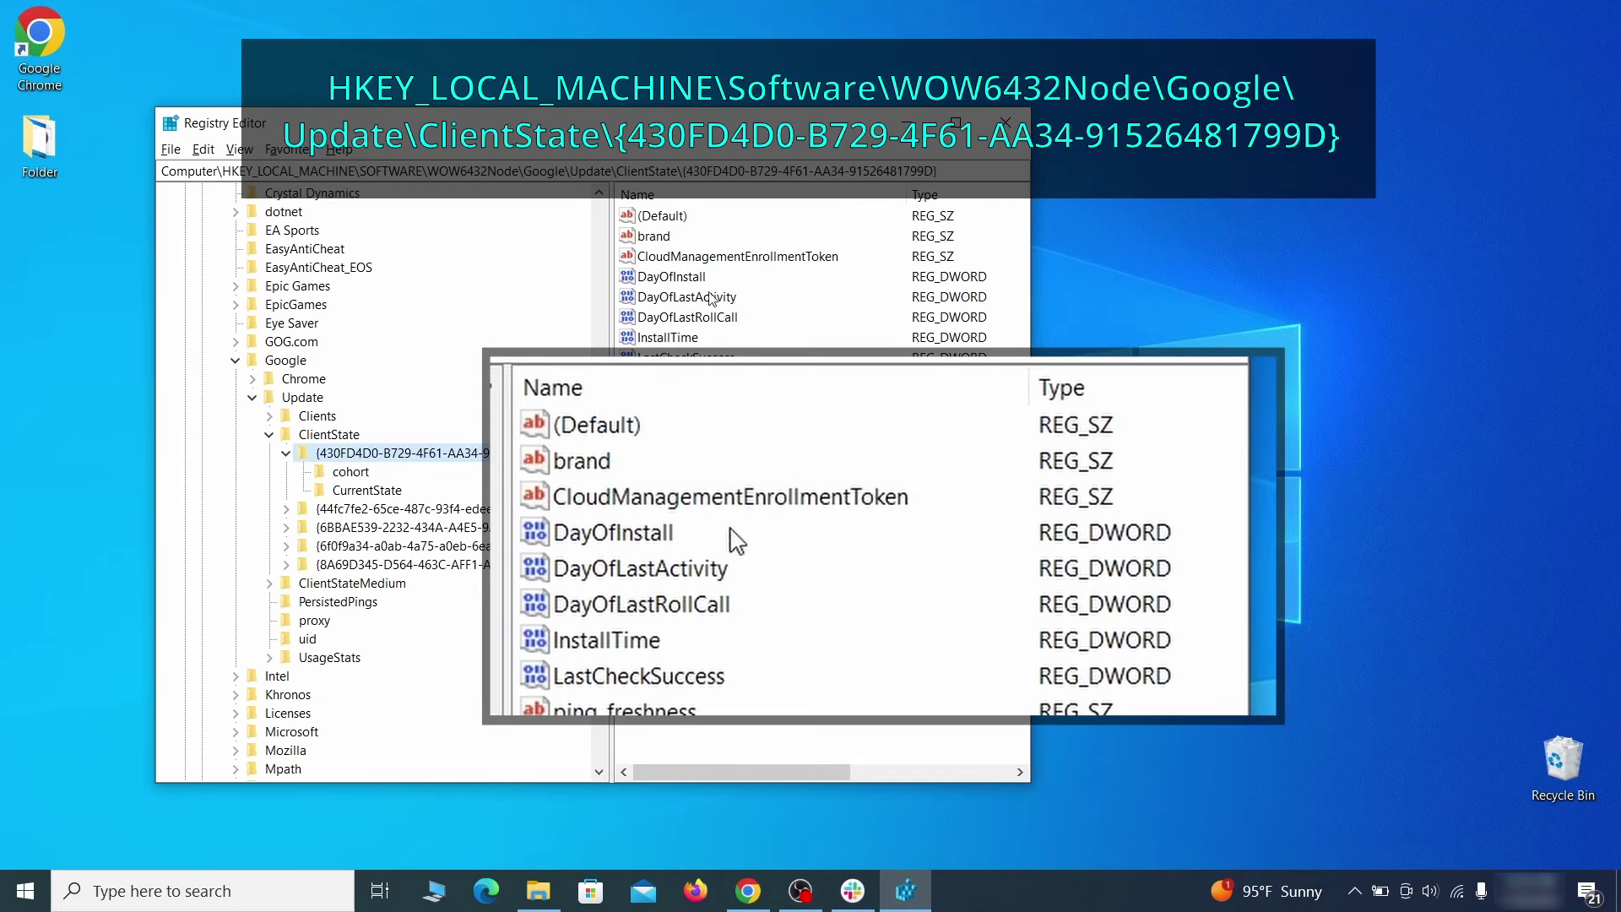
pyautogui.rightClick(825, 265)
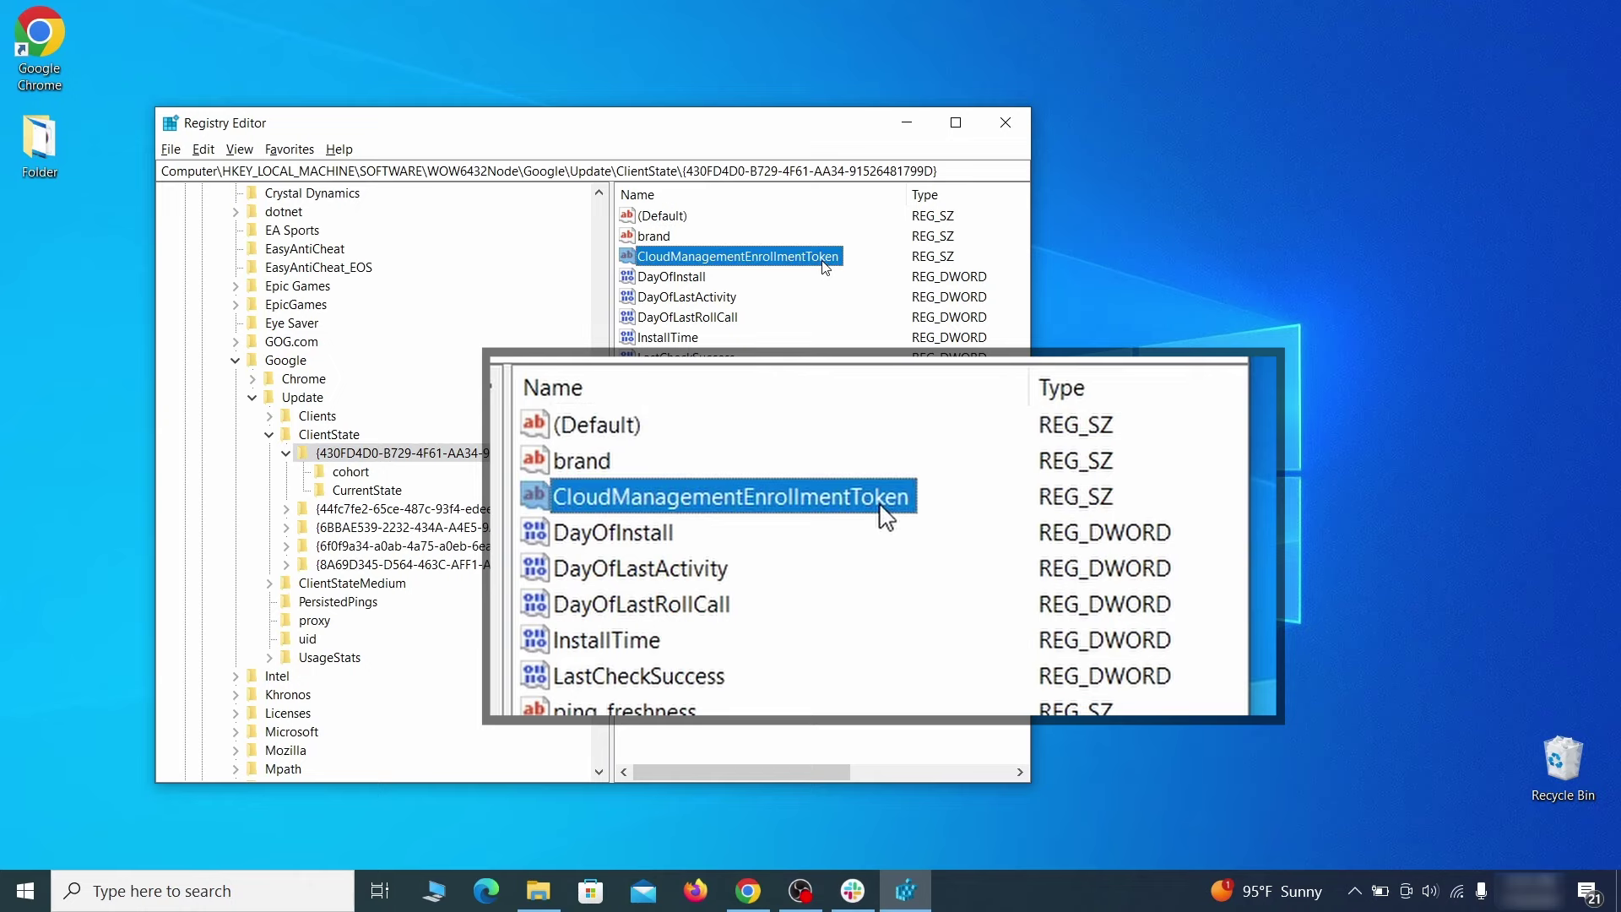
pyautogui.click(867, 321)
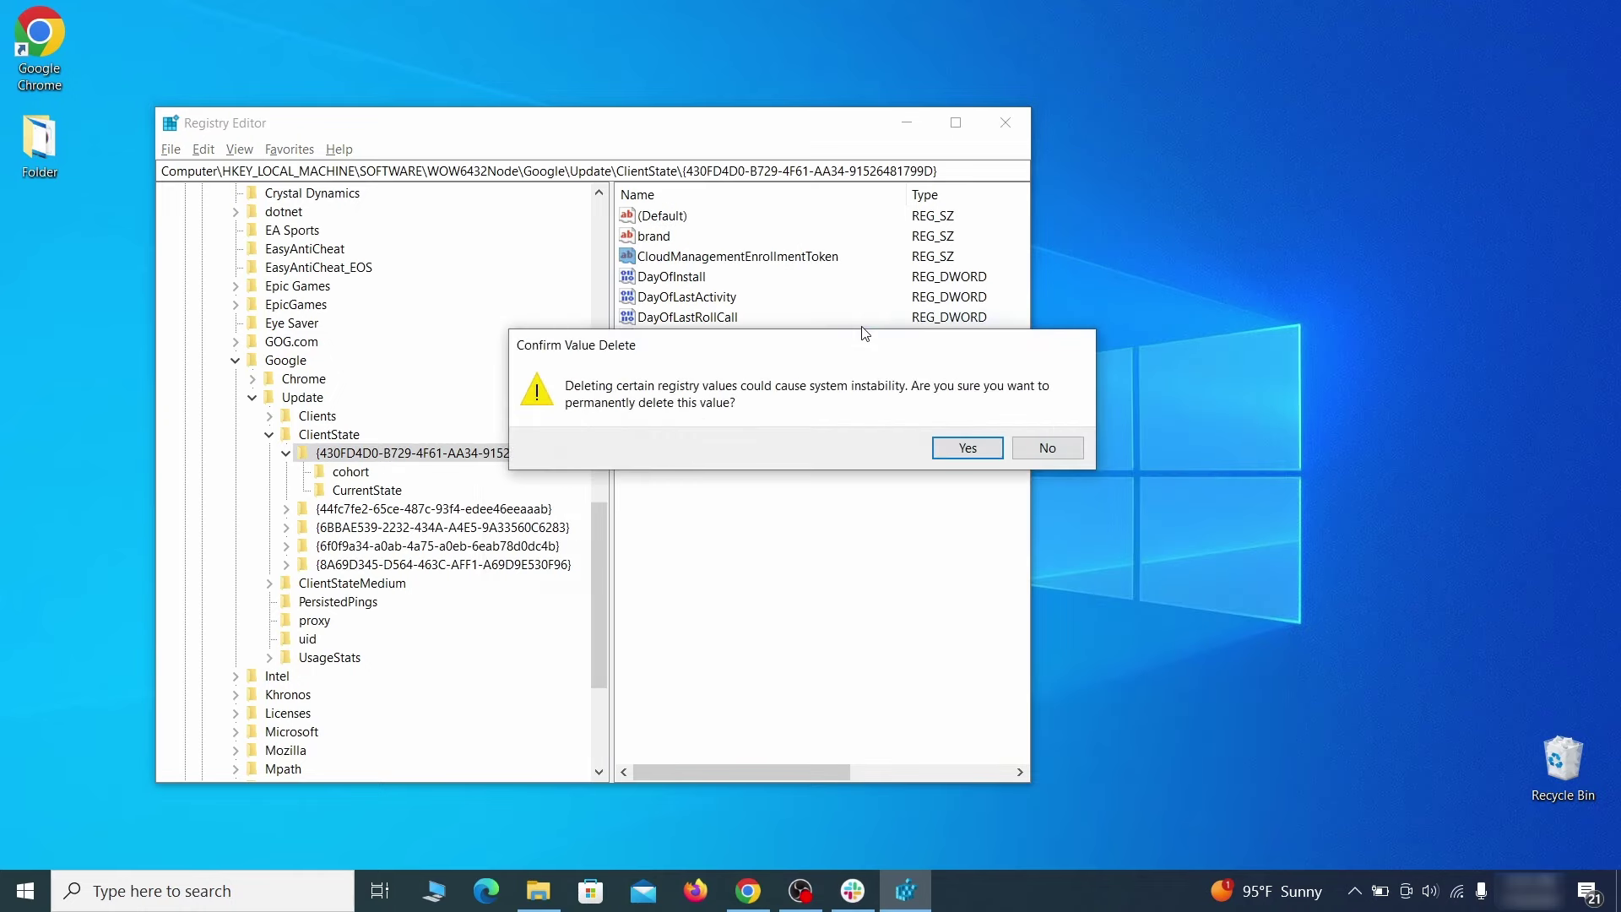
pyautogui.click(967, 448)
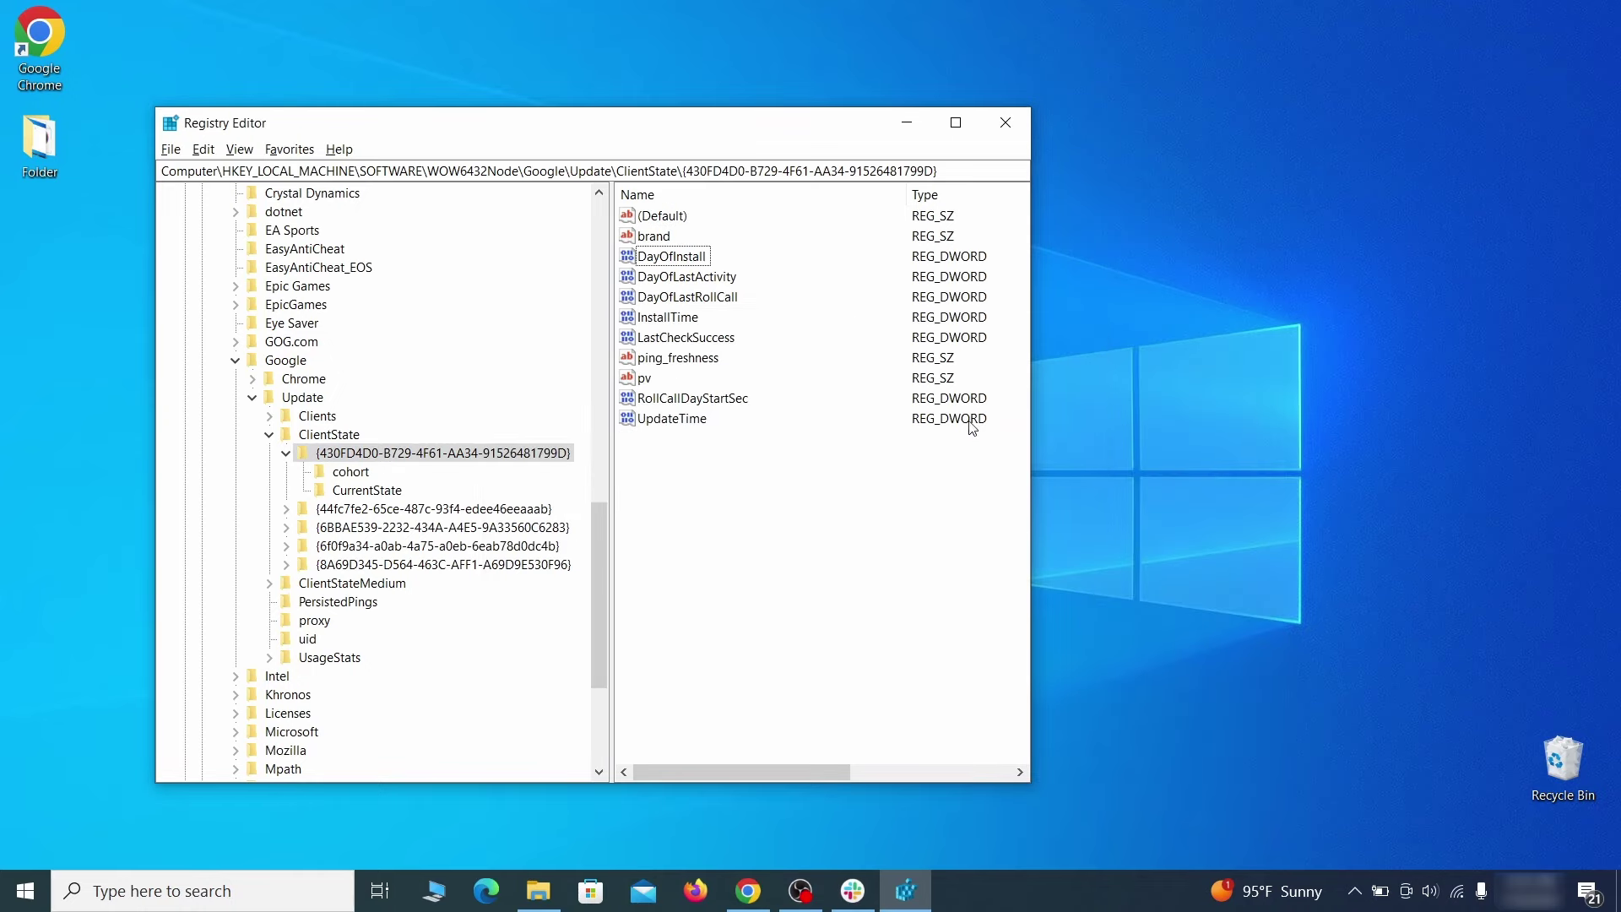
pyautogui.click(1015, 123)
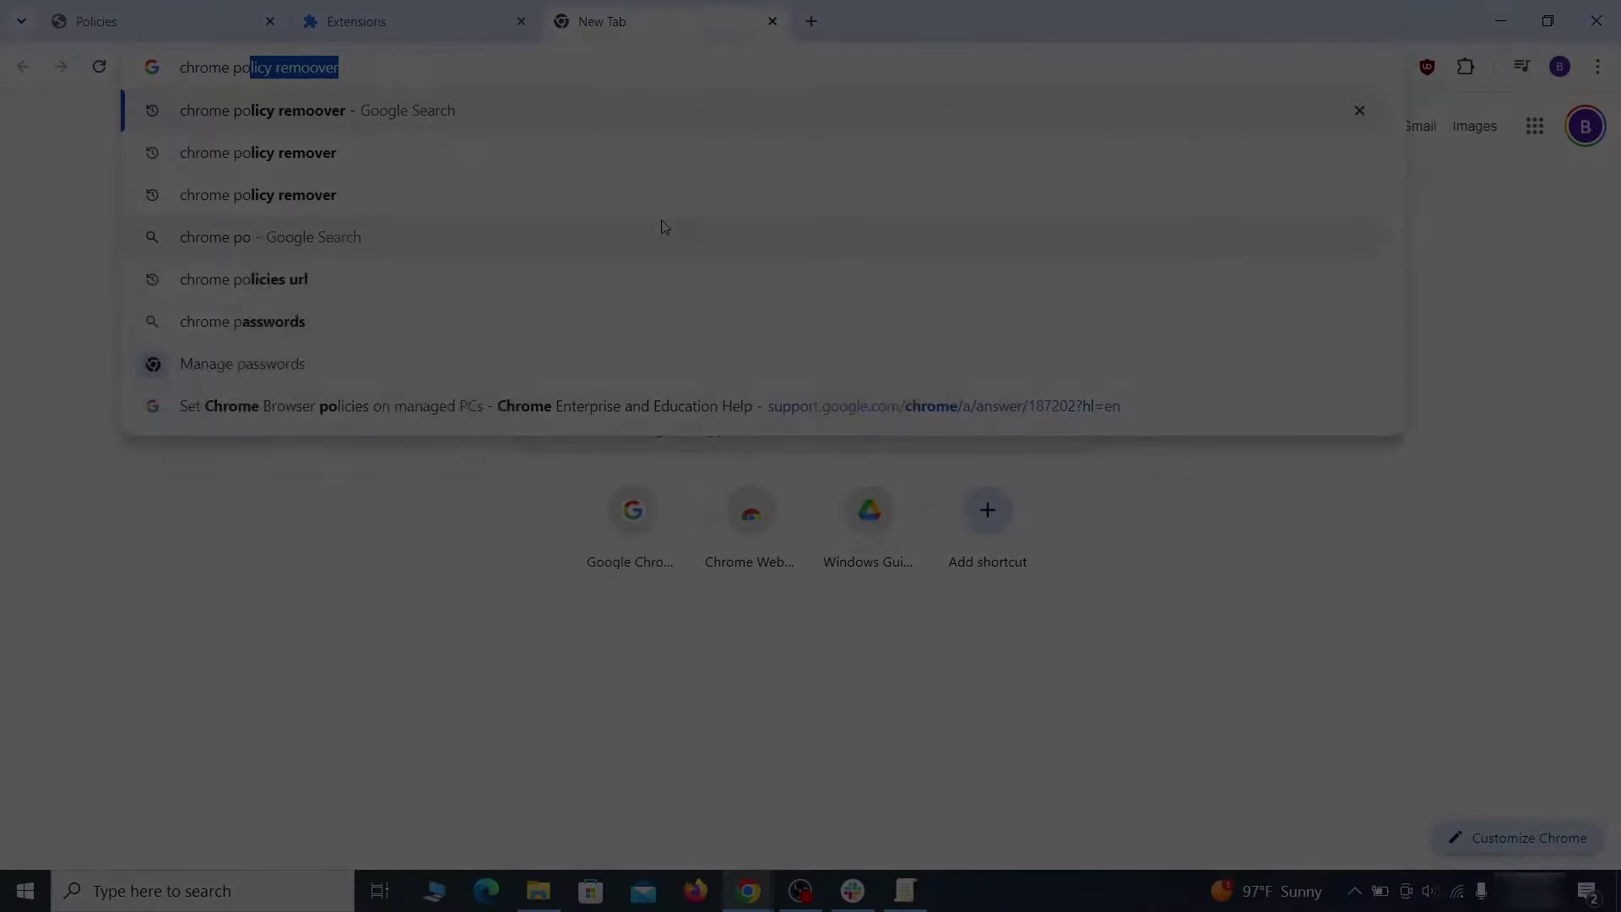
# Search Google for "chrome policy remover" in Chrome and open the "Chrome Policy Remover - FREE Tool - Mac and Windows" result
pyautogui.write('cy r')
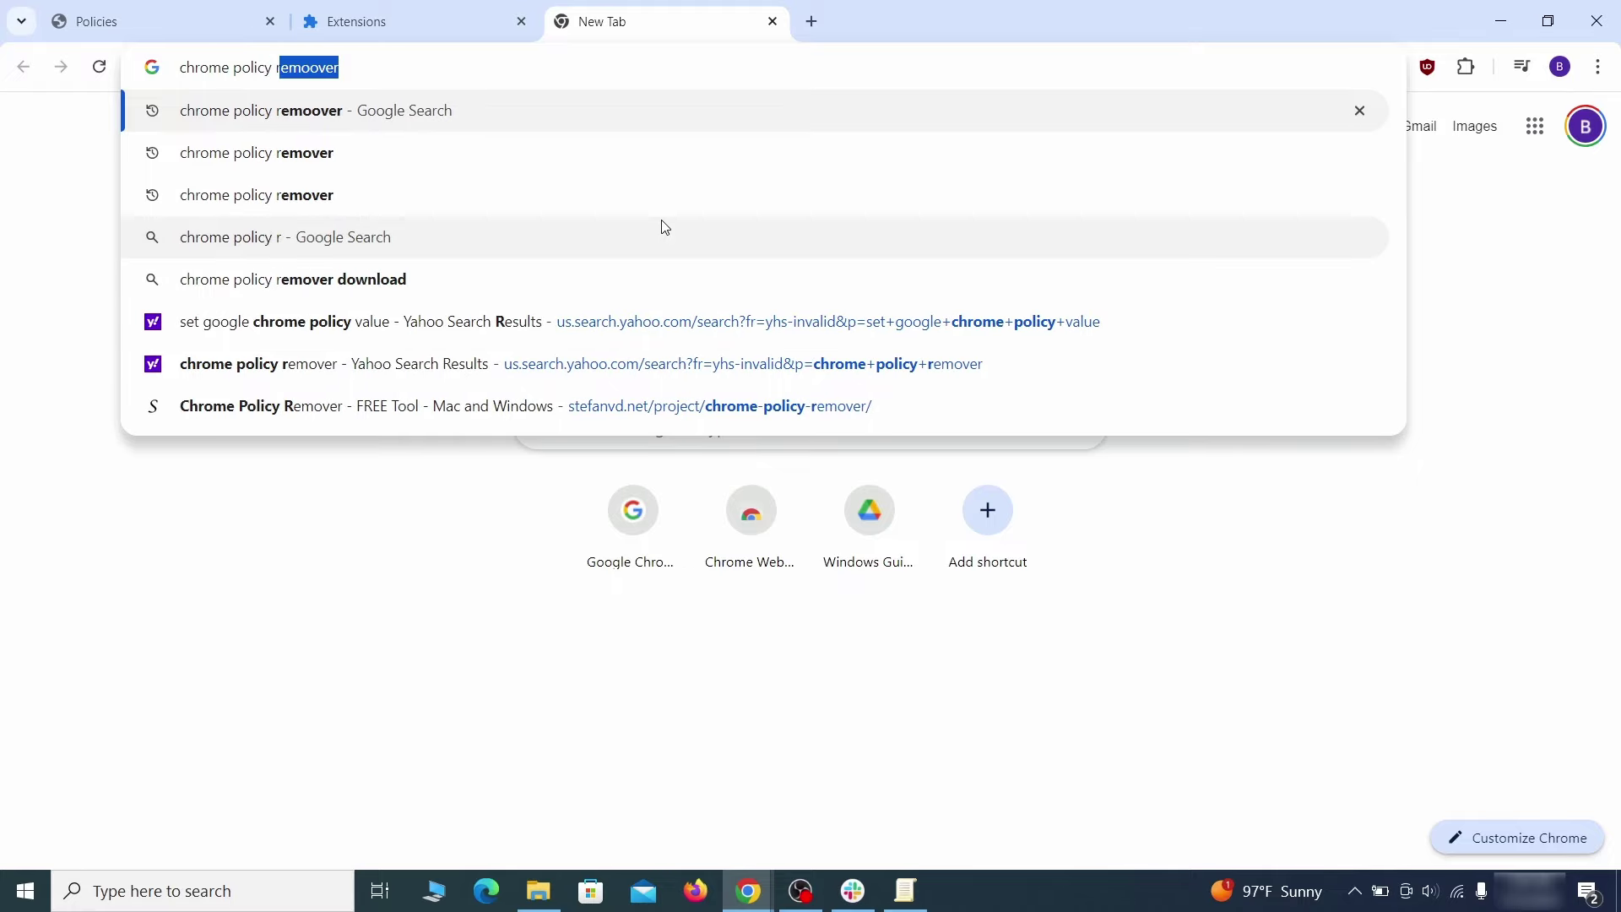
pyautogui.write('emover')
pyautogui.press('Return')
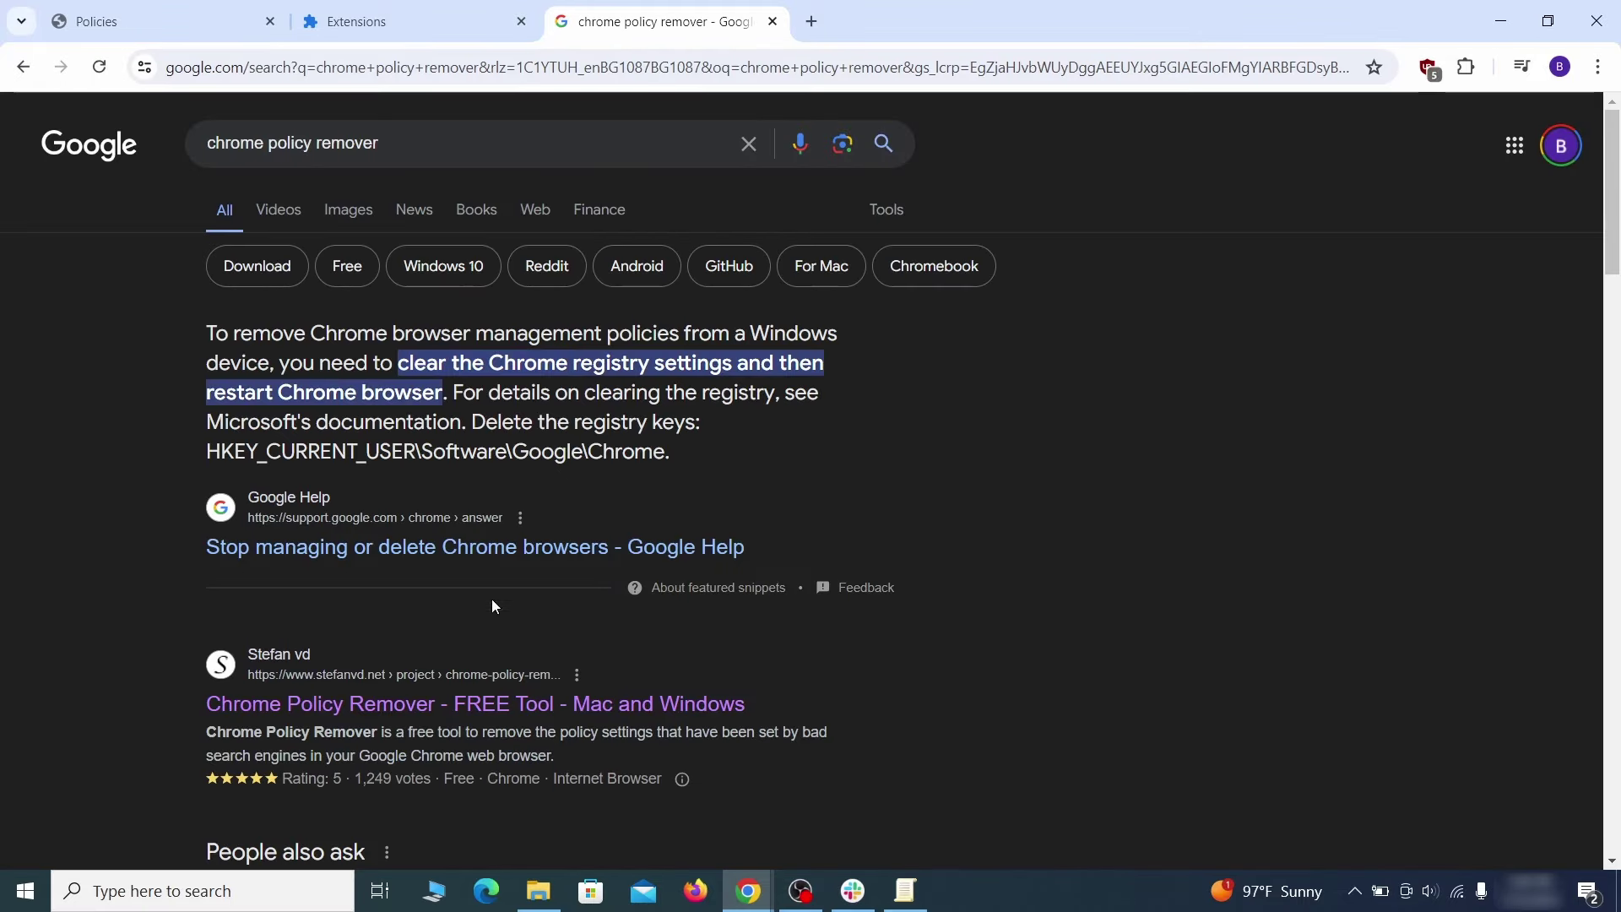
pyautogui.click(479, 706)
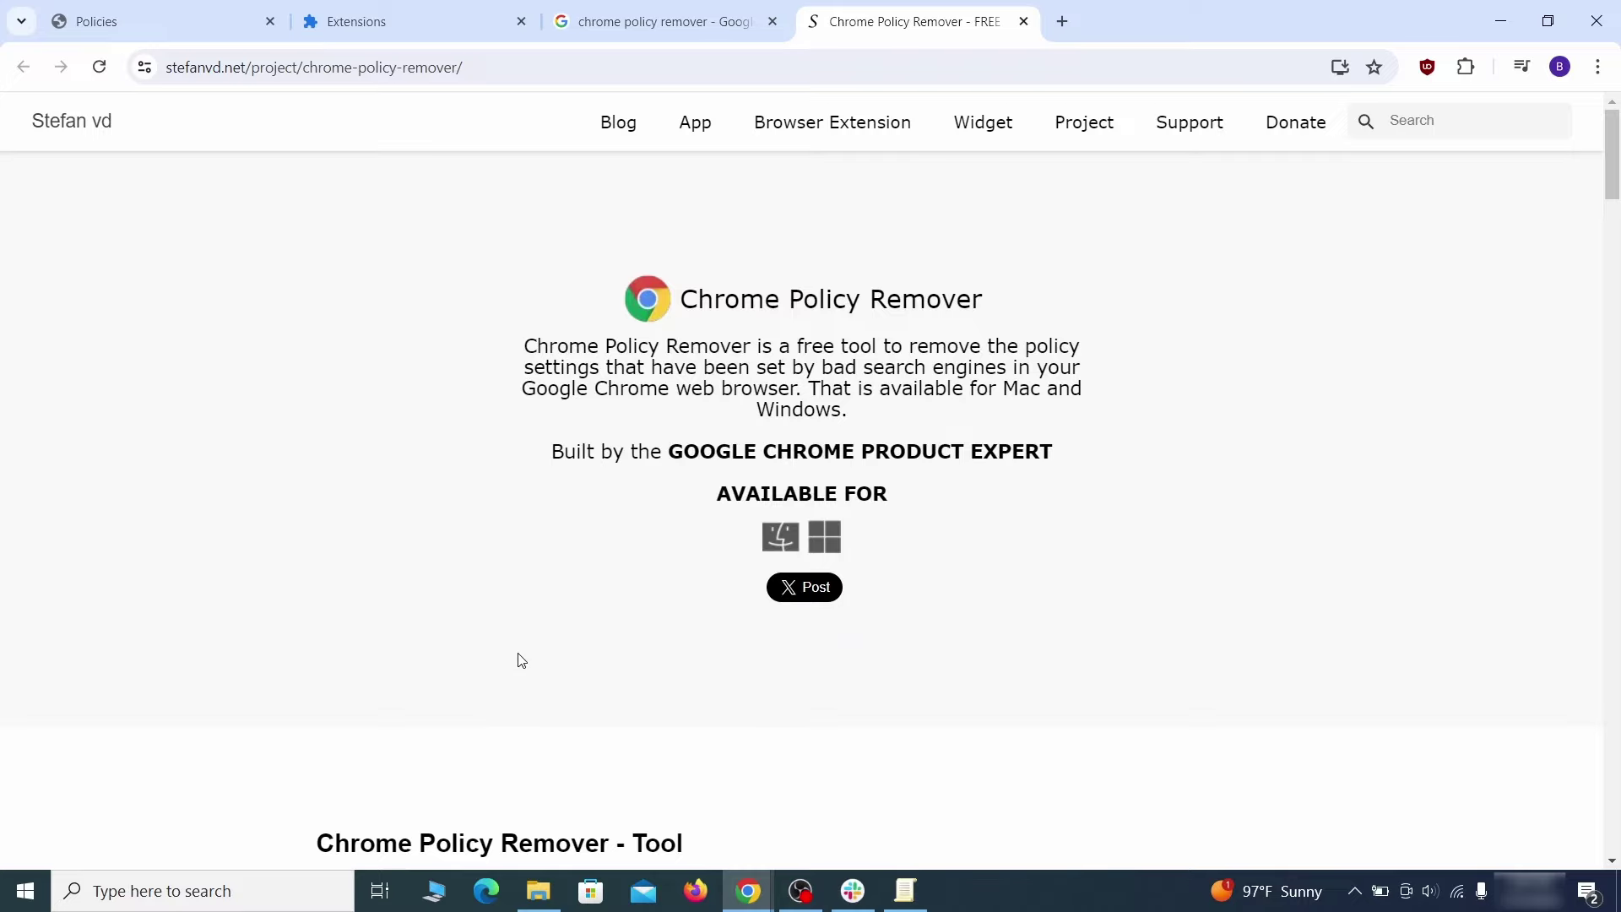
# Download the Windows version of the Chrome Policy Remover tool from the page's download section
pyautogui.scroll(-3, 519, 650)
pyautogui.scroll(-20, 523, 638)
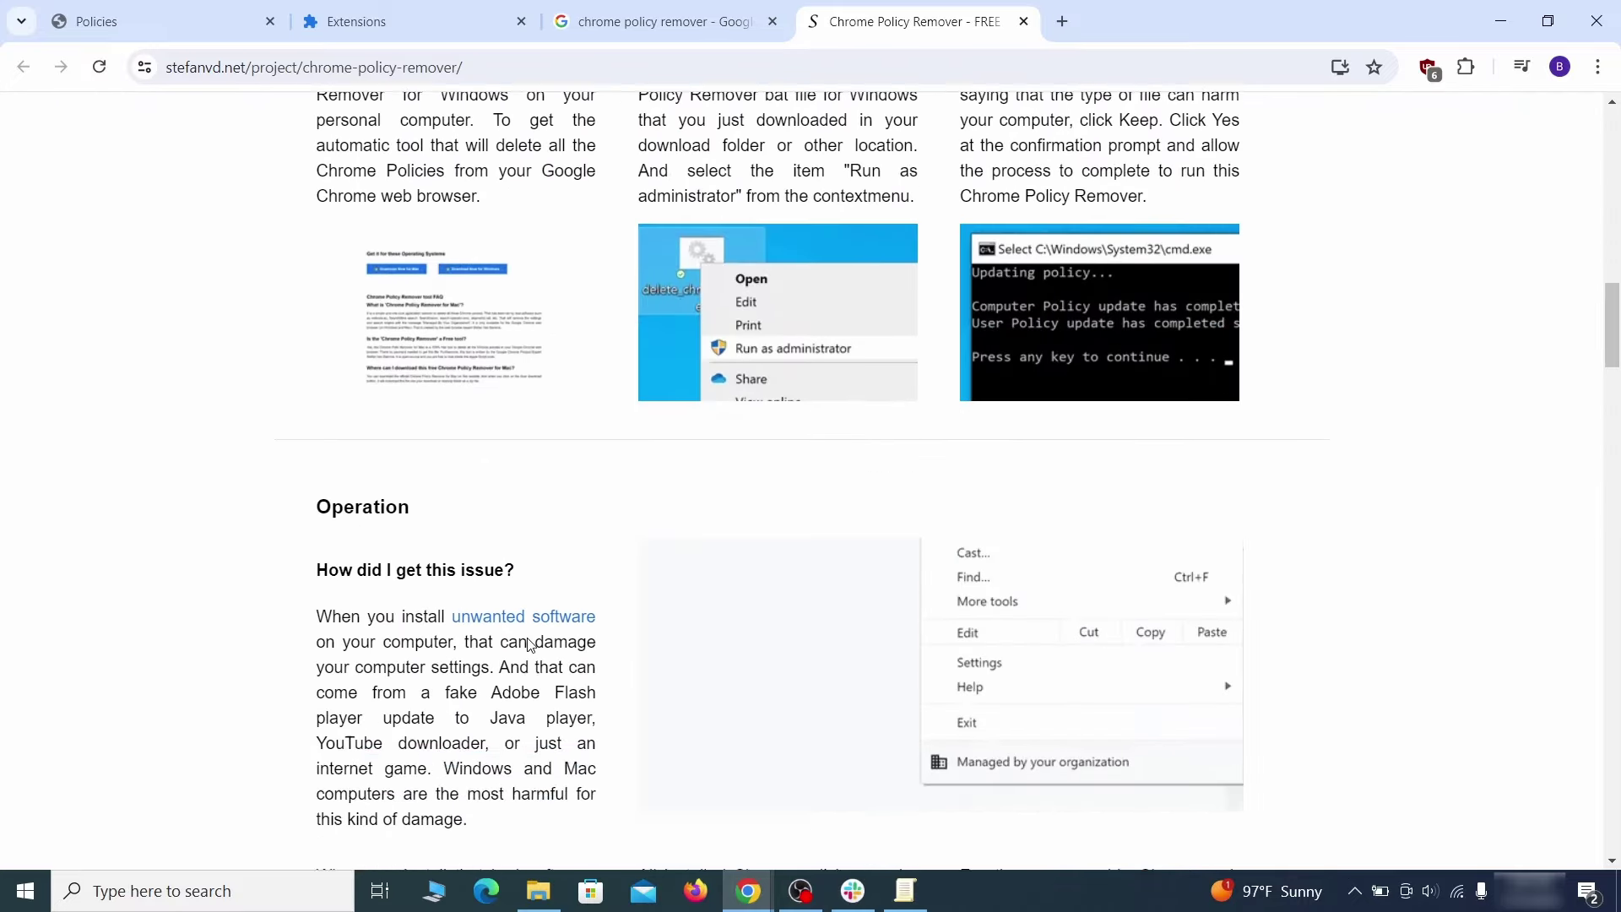
pyautogui.scroll(-15, 529, 644)
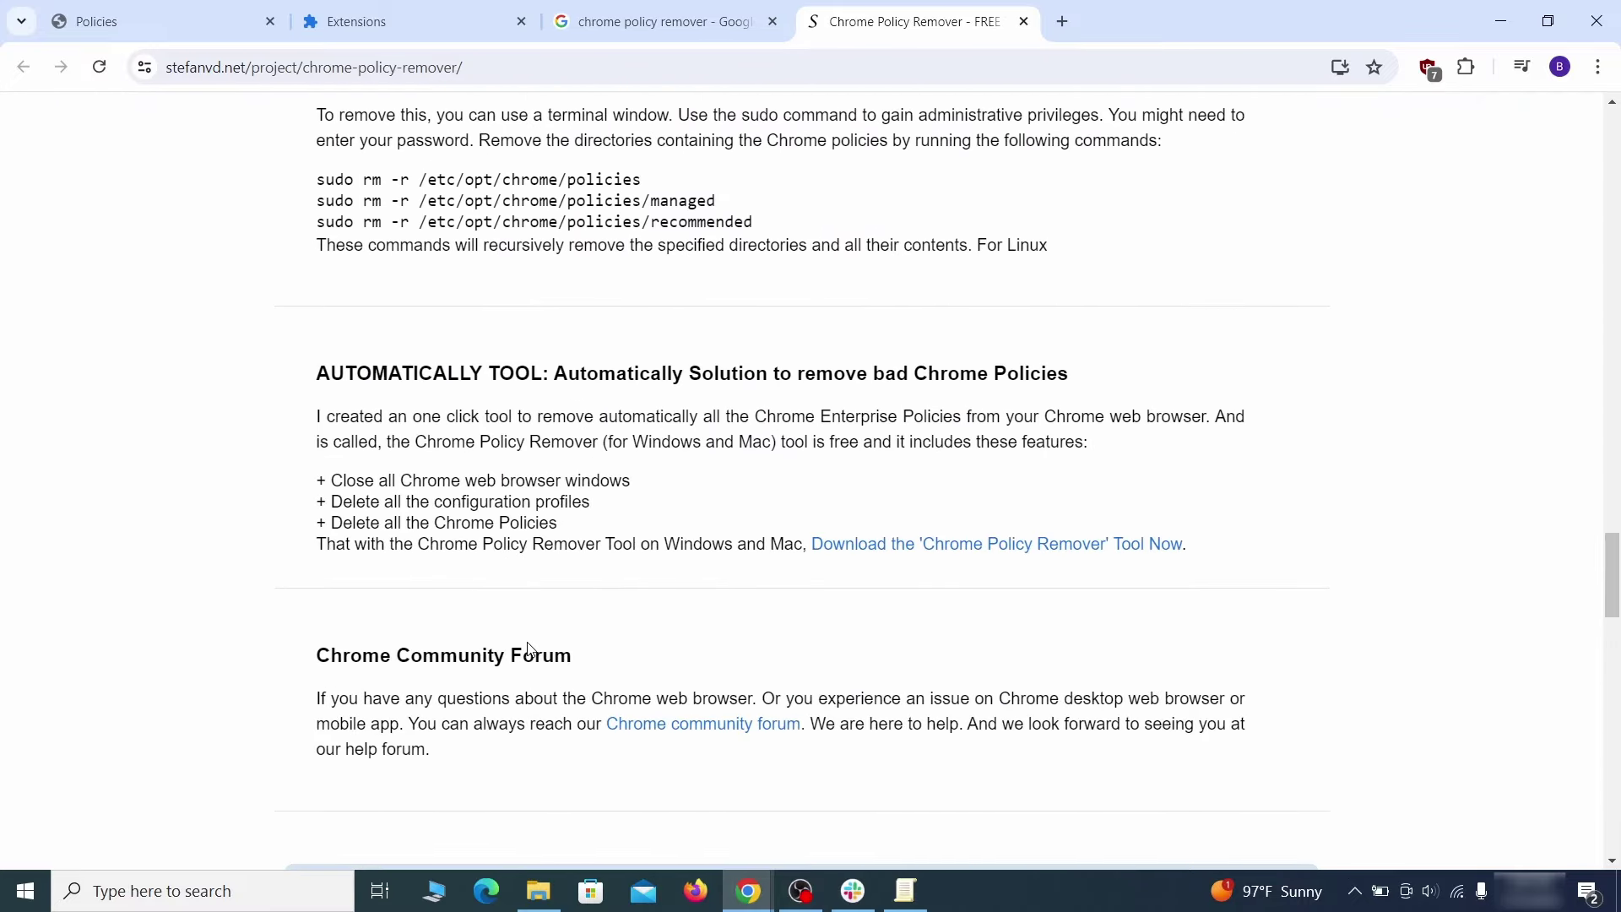
pyautogui.scroll(-10, 528, 647)
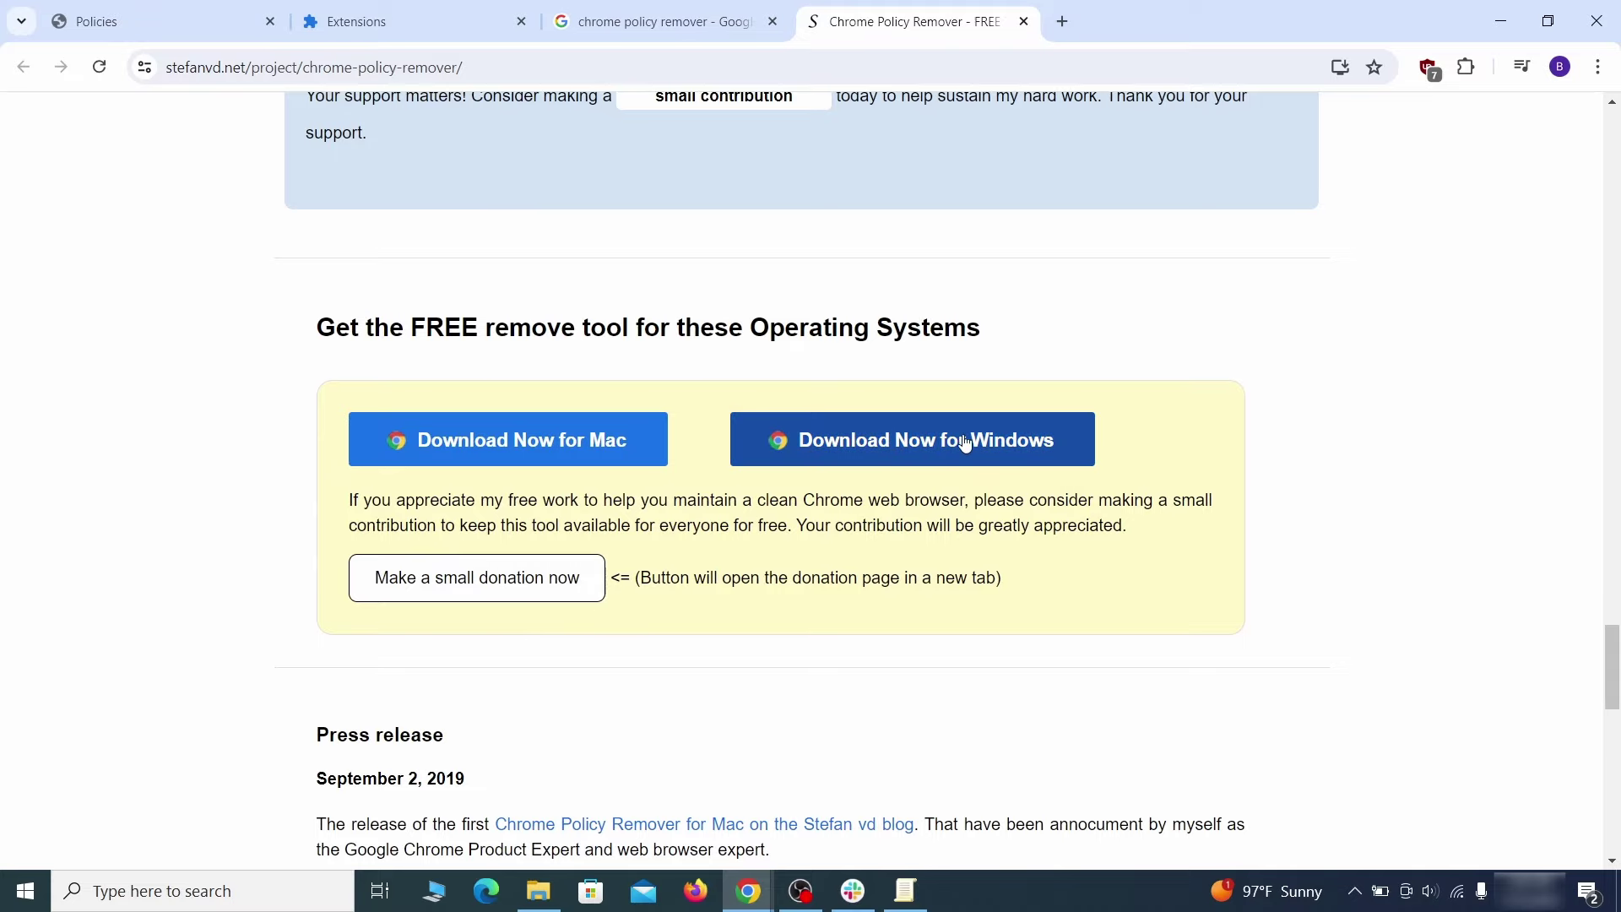
pyautogui.click(970, 442)
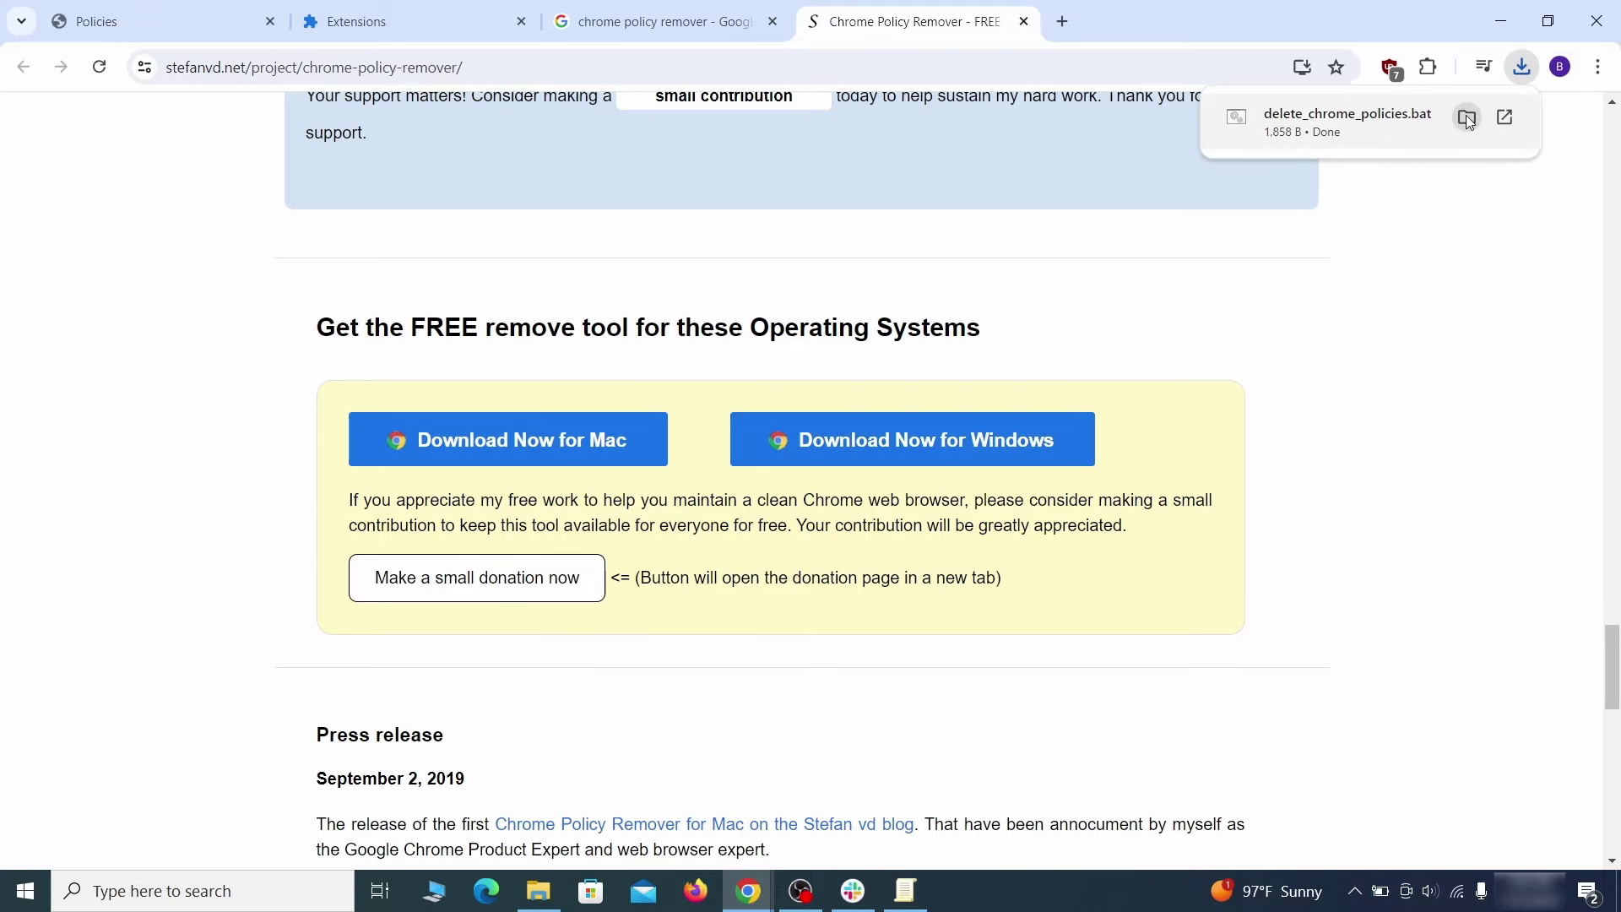
# Show the downloaded delete_chrome_policies file in its folder, move it to the Desktop and close the Downloads window
pyautogui.click(1466, 119)
pyautogui.click(1500, 21)
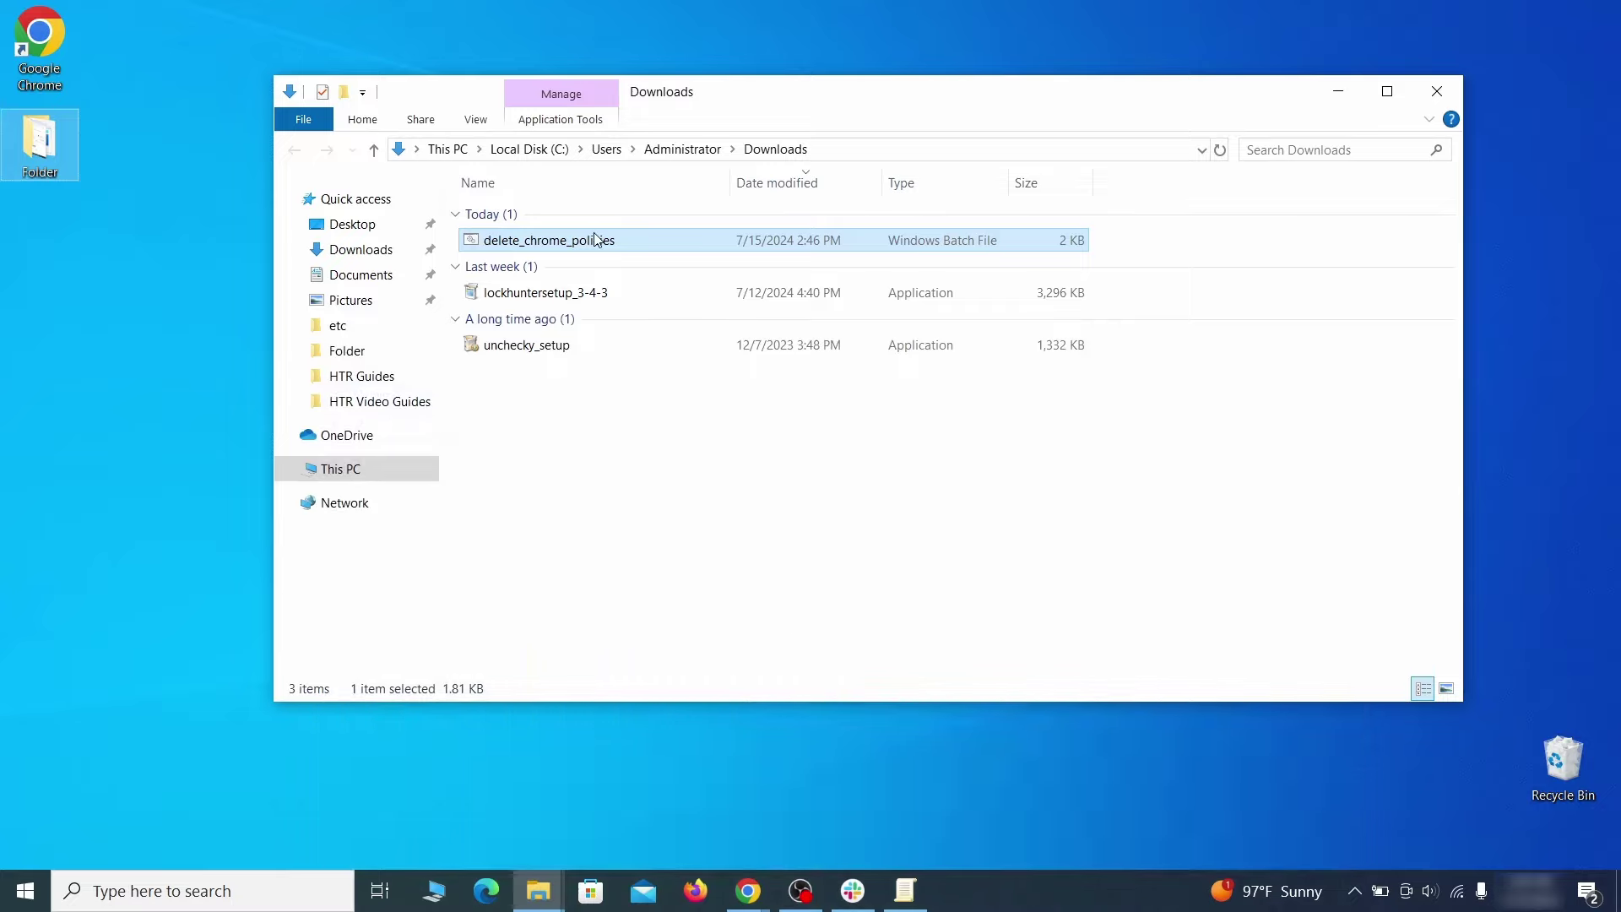
pyautogui.moveTo(572, 252); pyautogui.dragTo(132, 524)
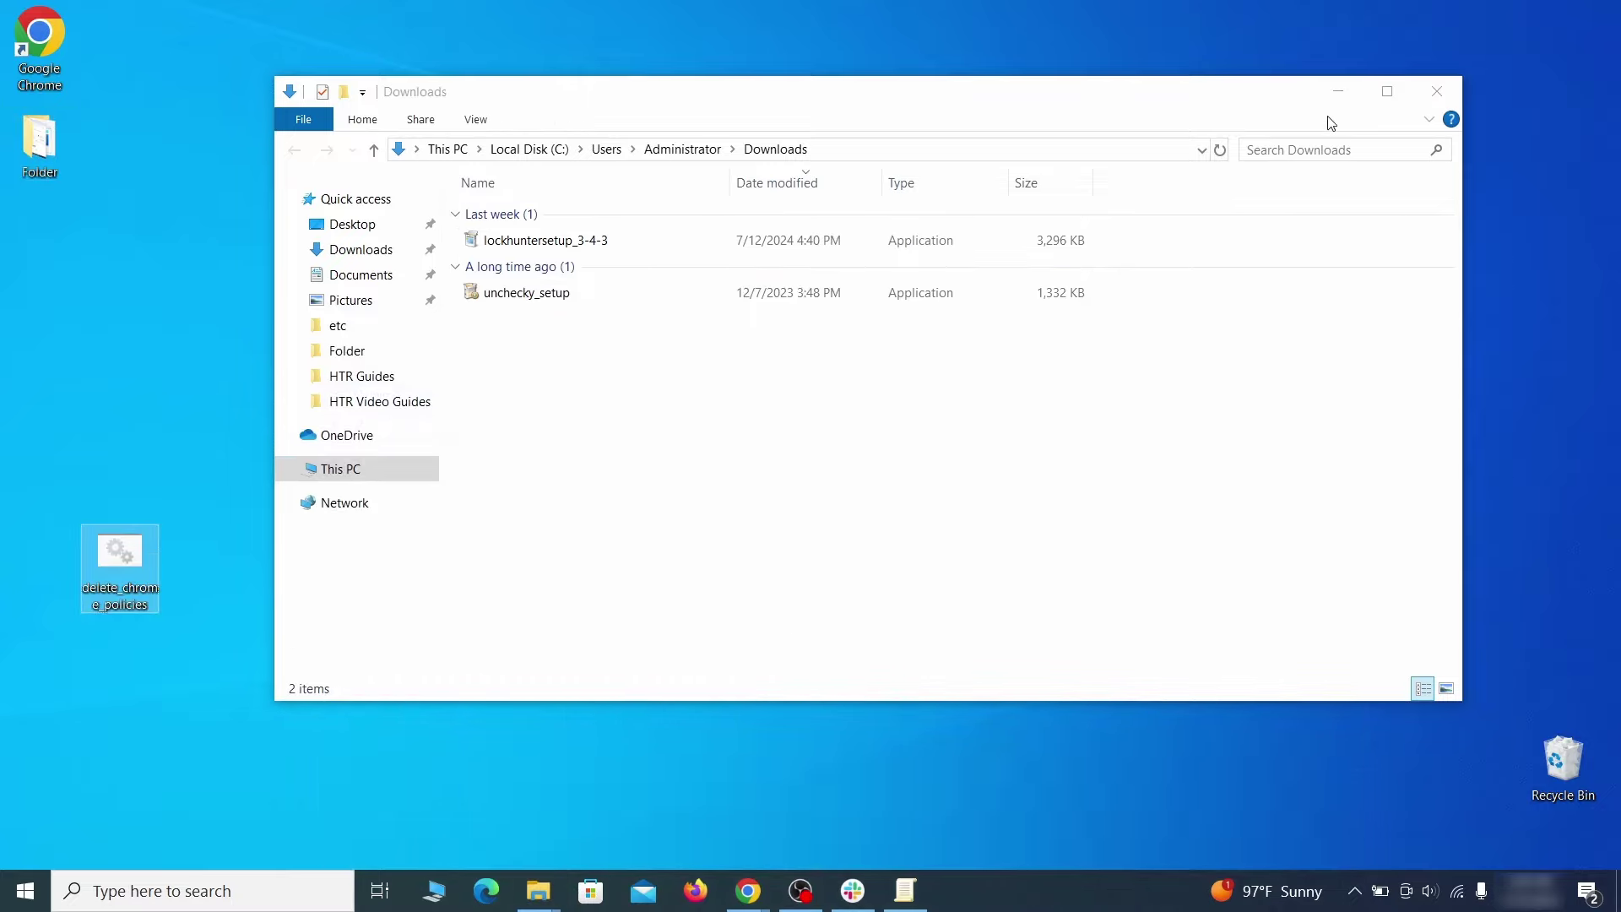
pyautogui.click(1436, 91)
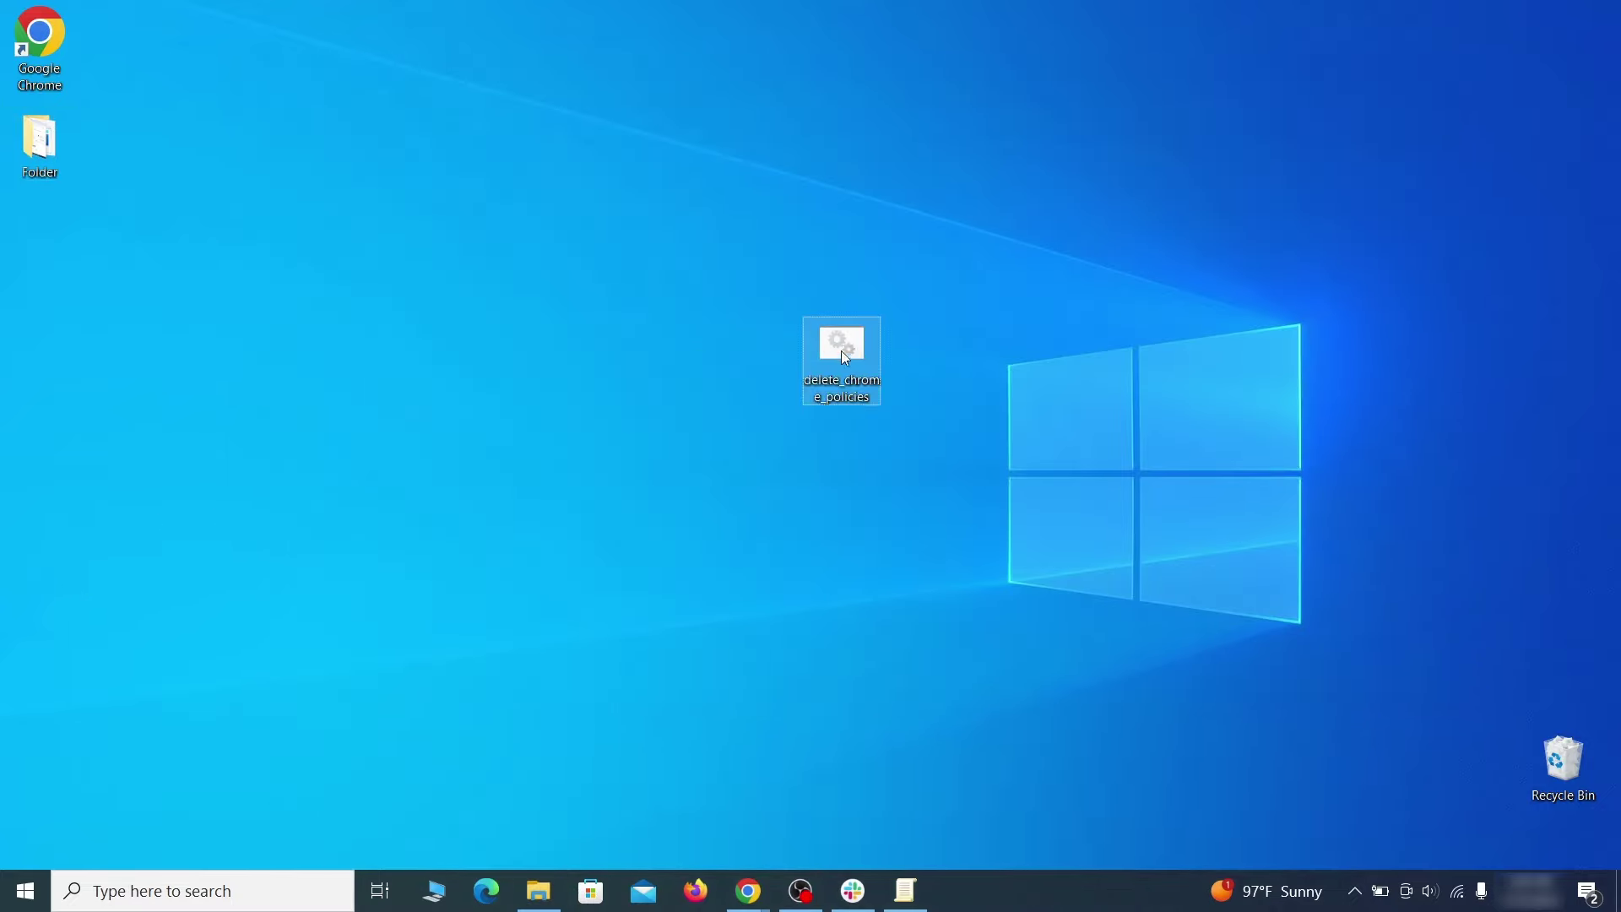
# Run delete_chrome_policies from the desktop, allow it past Microsoft Defender SmartScreen, and close its command window after the script finishes
pyautogui.rightClick(861, 353)
pyautogui.click(960, 428)
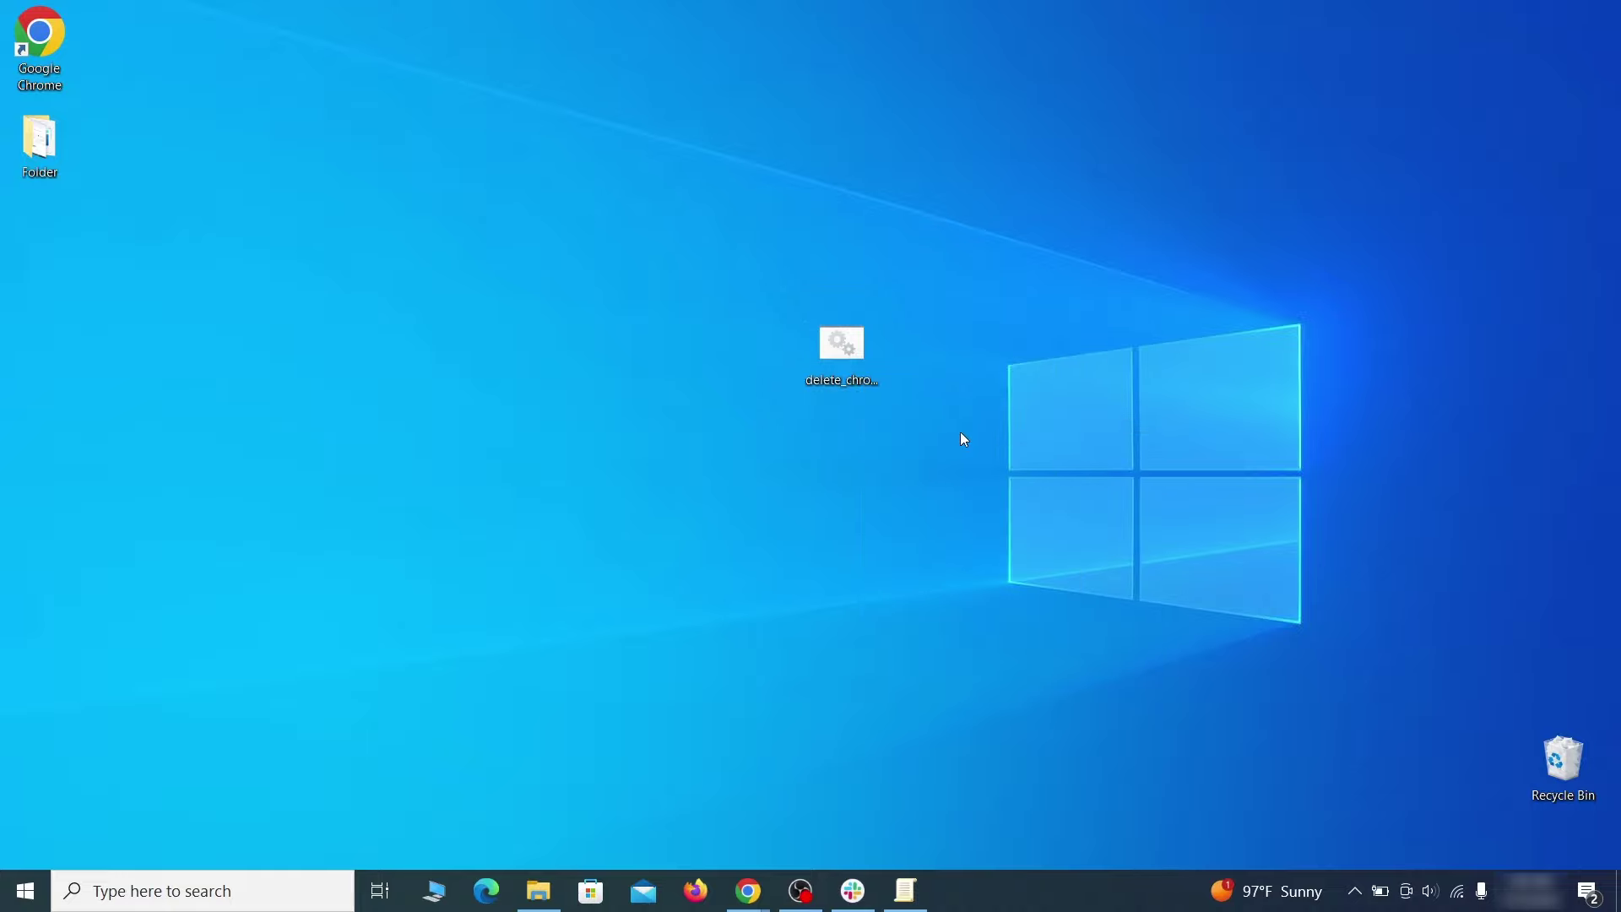
pyautogui.click(592, 292)
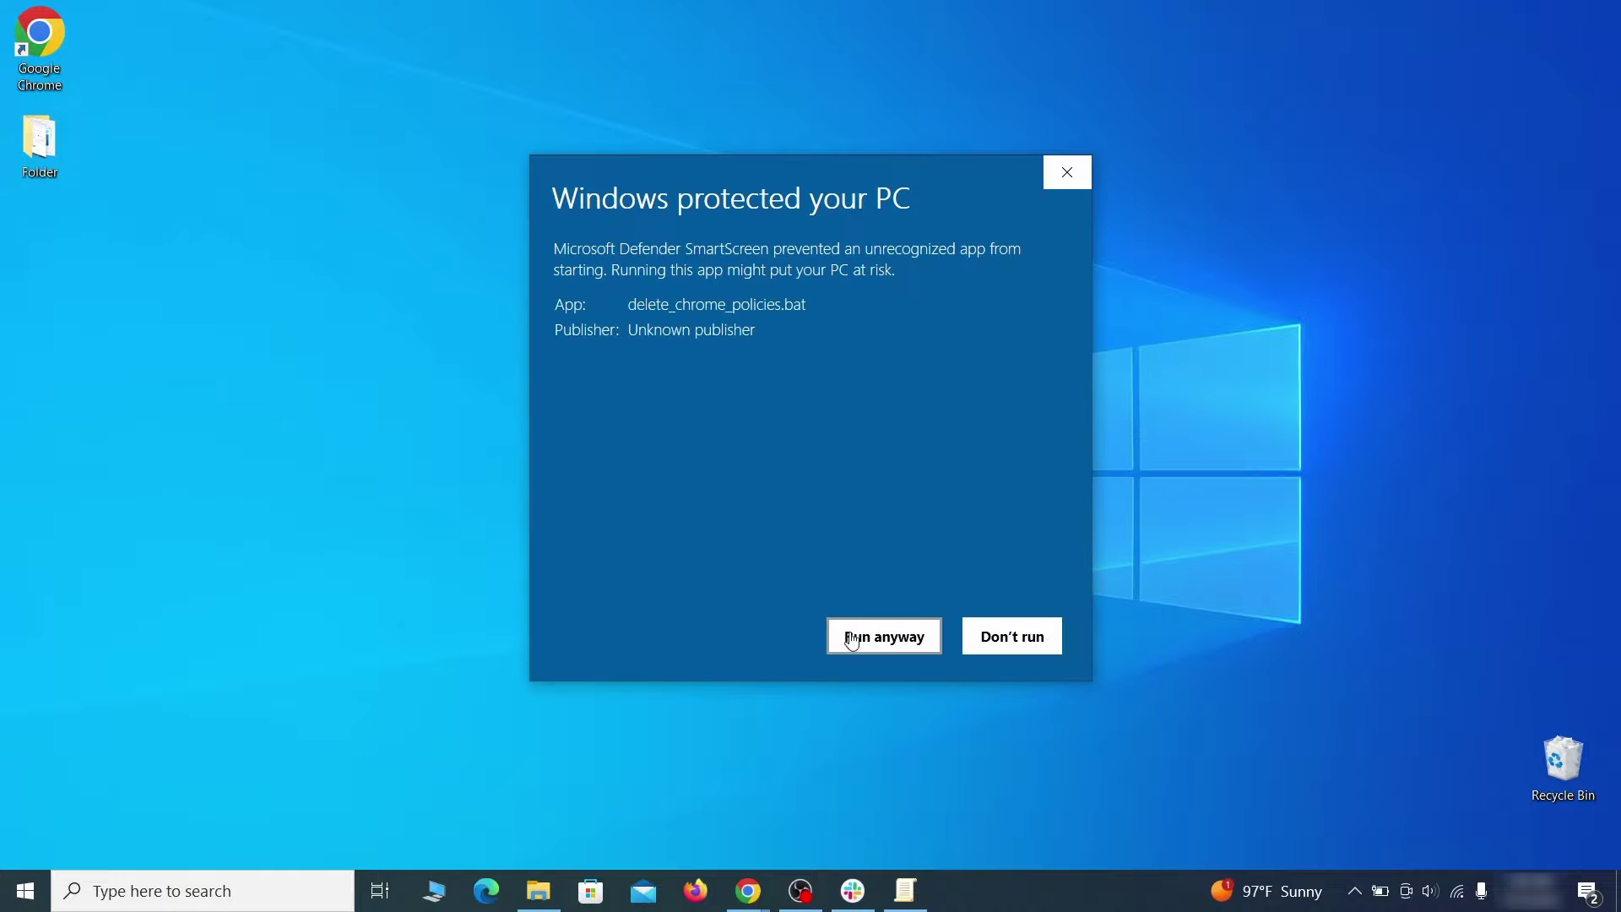
pyautogui.click(883, 638)
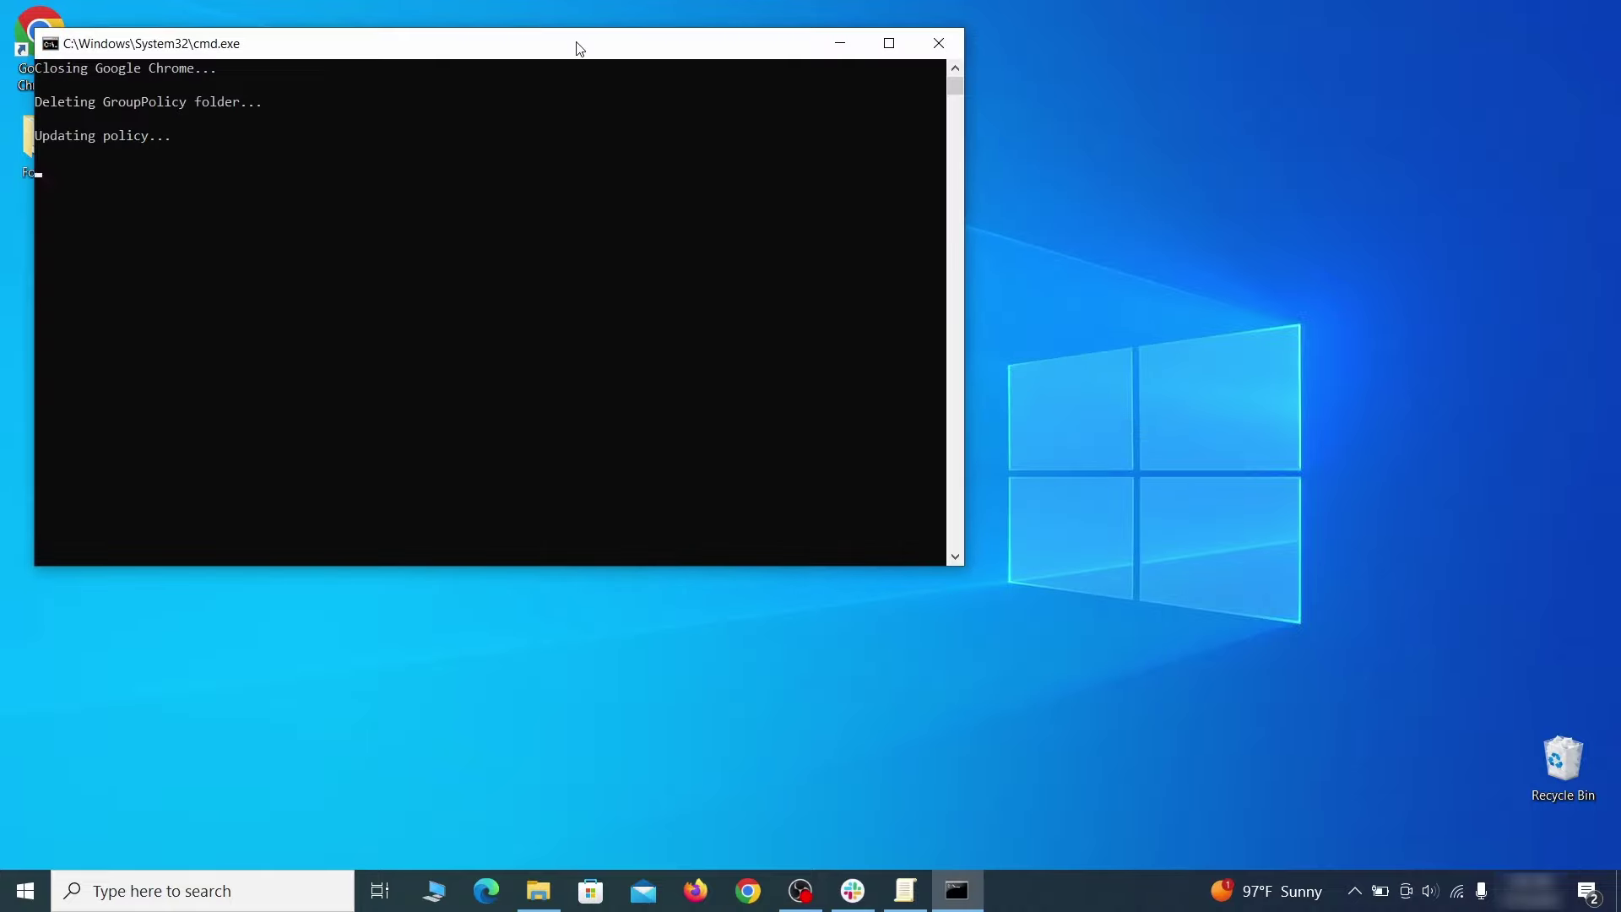
pyautogui.moveTo(579, 48); pyautogui.dragTo(854, 100)
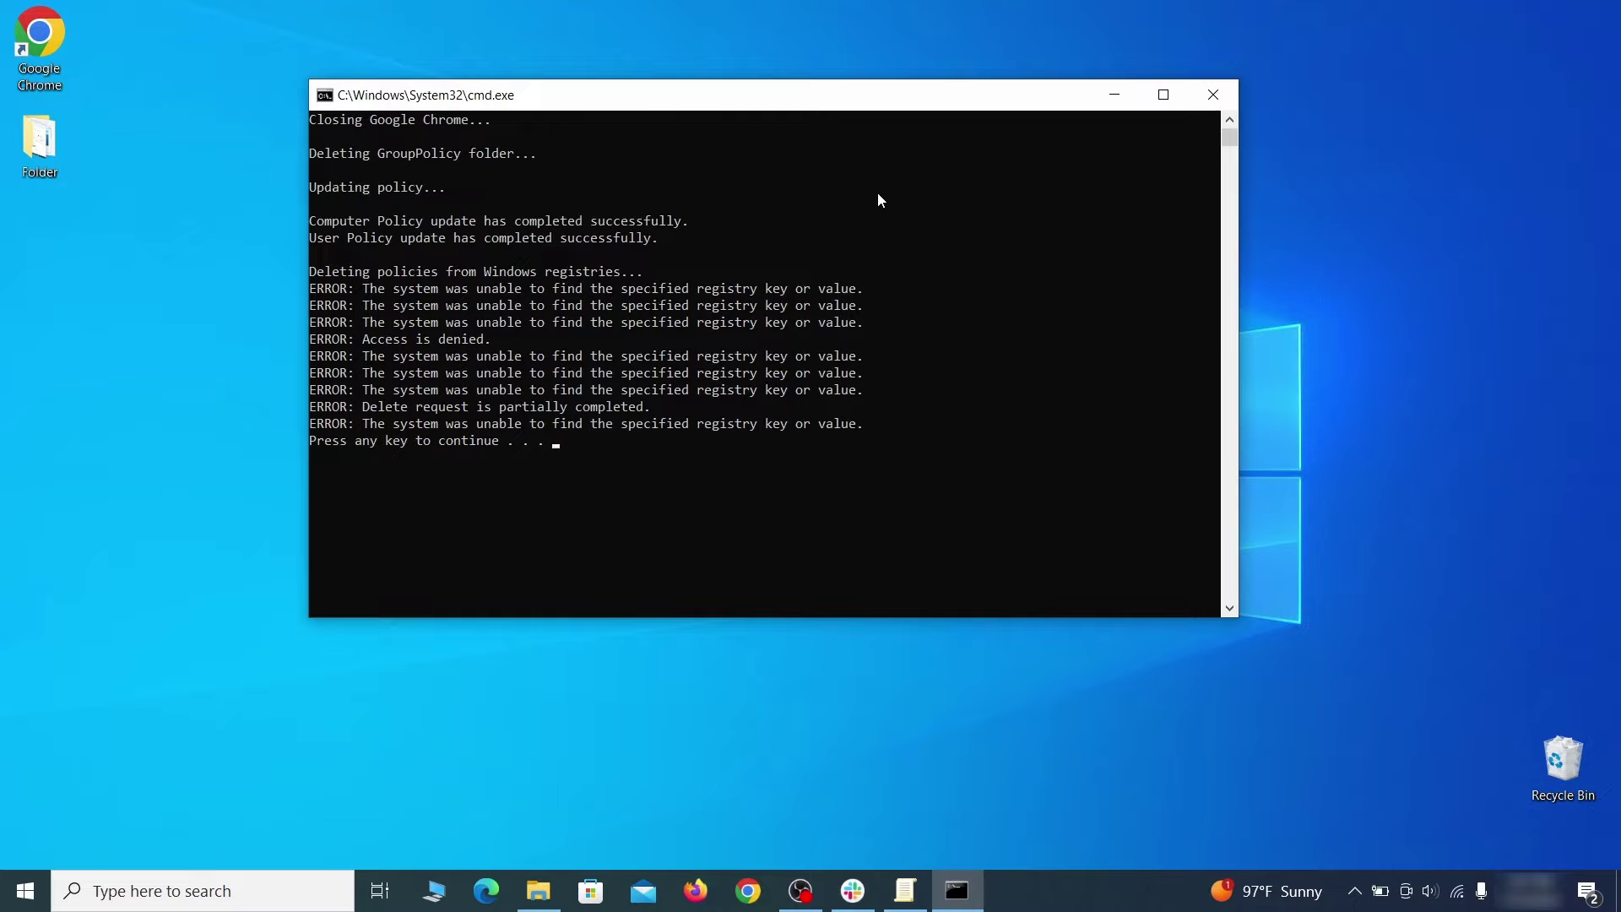
pyautogui.click(1218, 96)
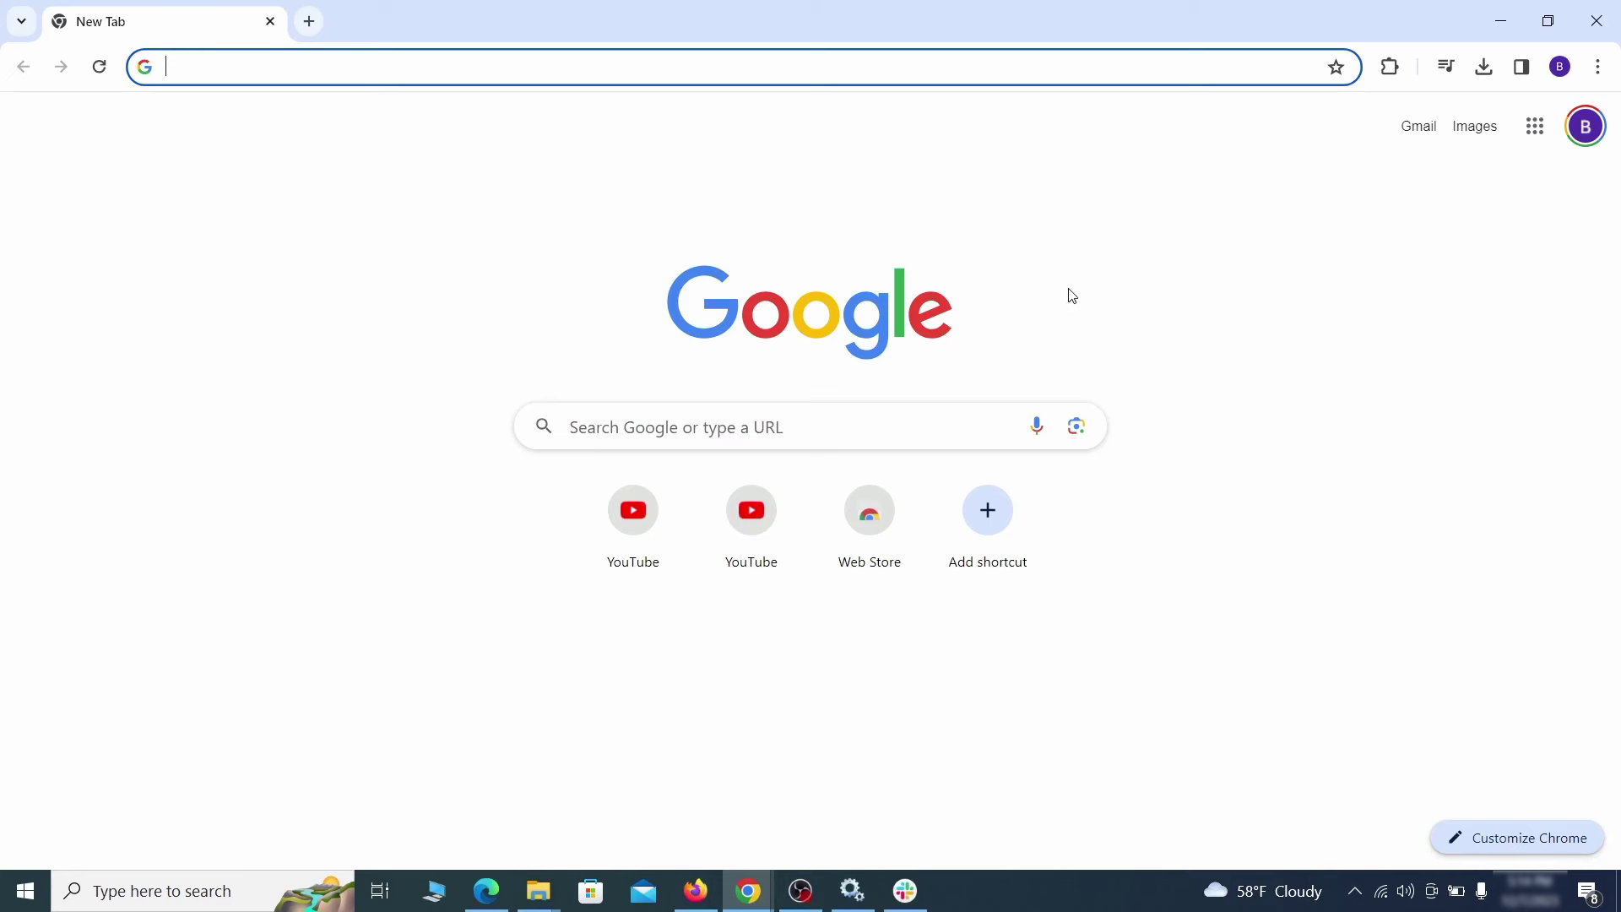
# Disable and remove the "Add to Zola Button" extension on Chrome's Extensions page
pyautogui.click(1597, 67)
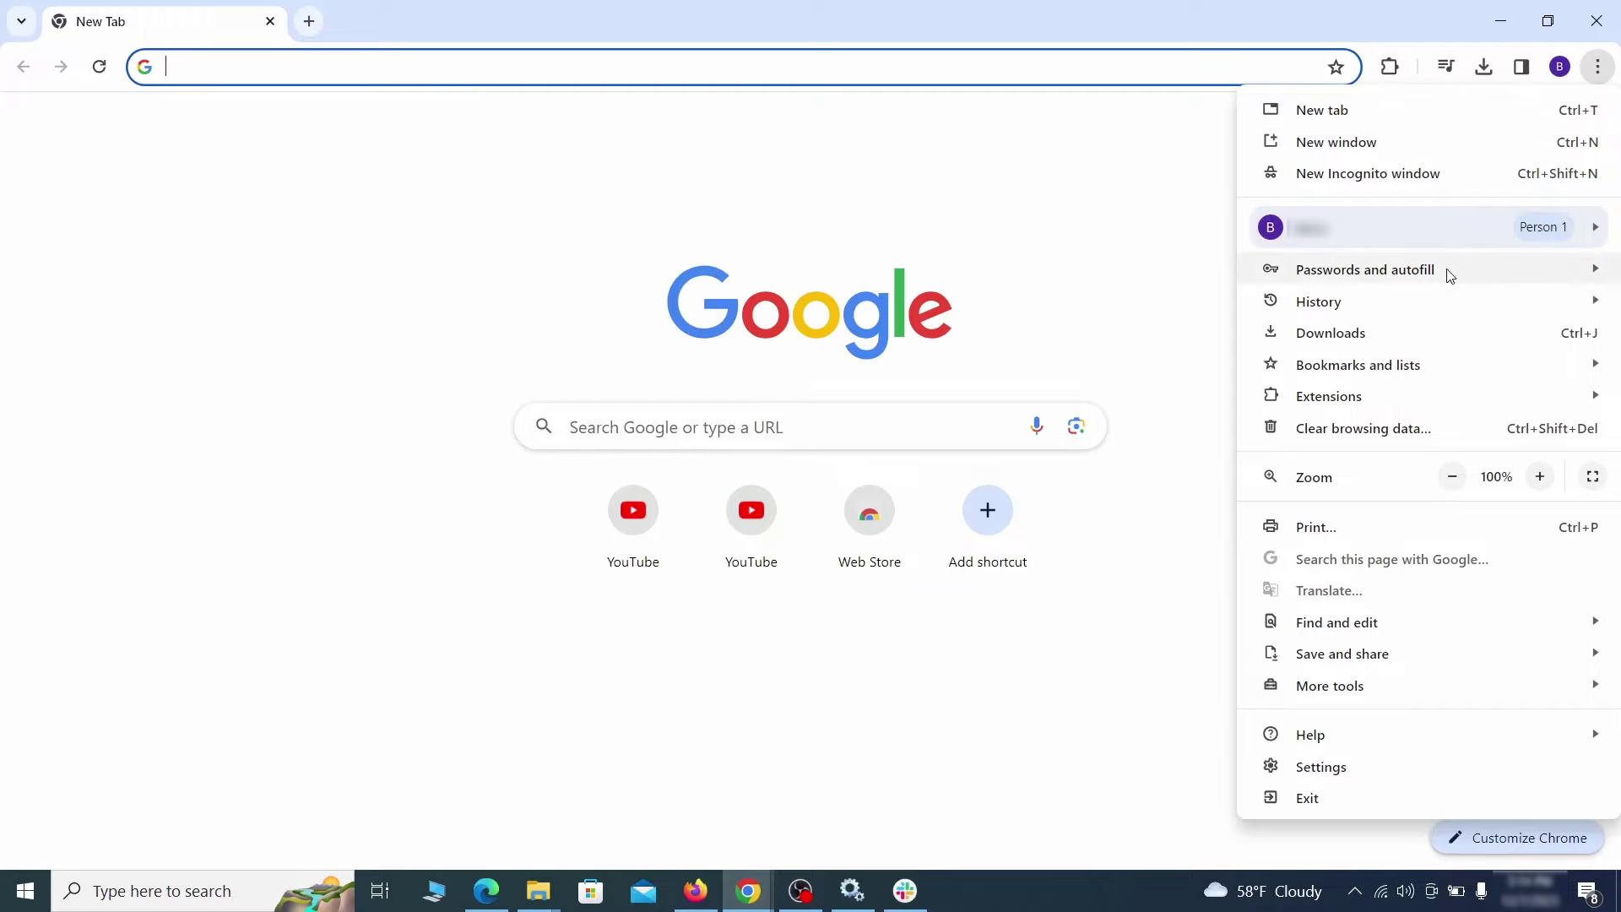
pyautogui.moveTo(1355, 396)
pyautogui.click(1196, 403)
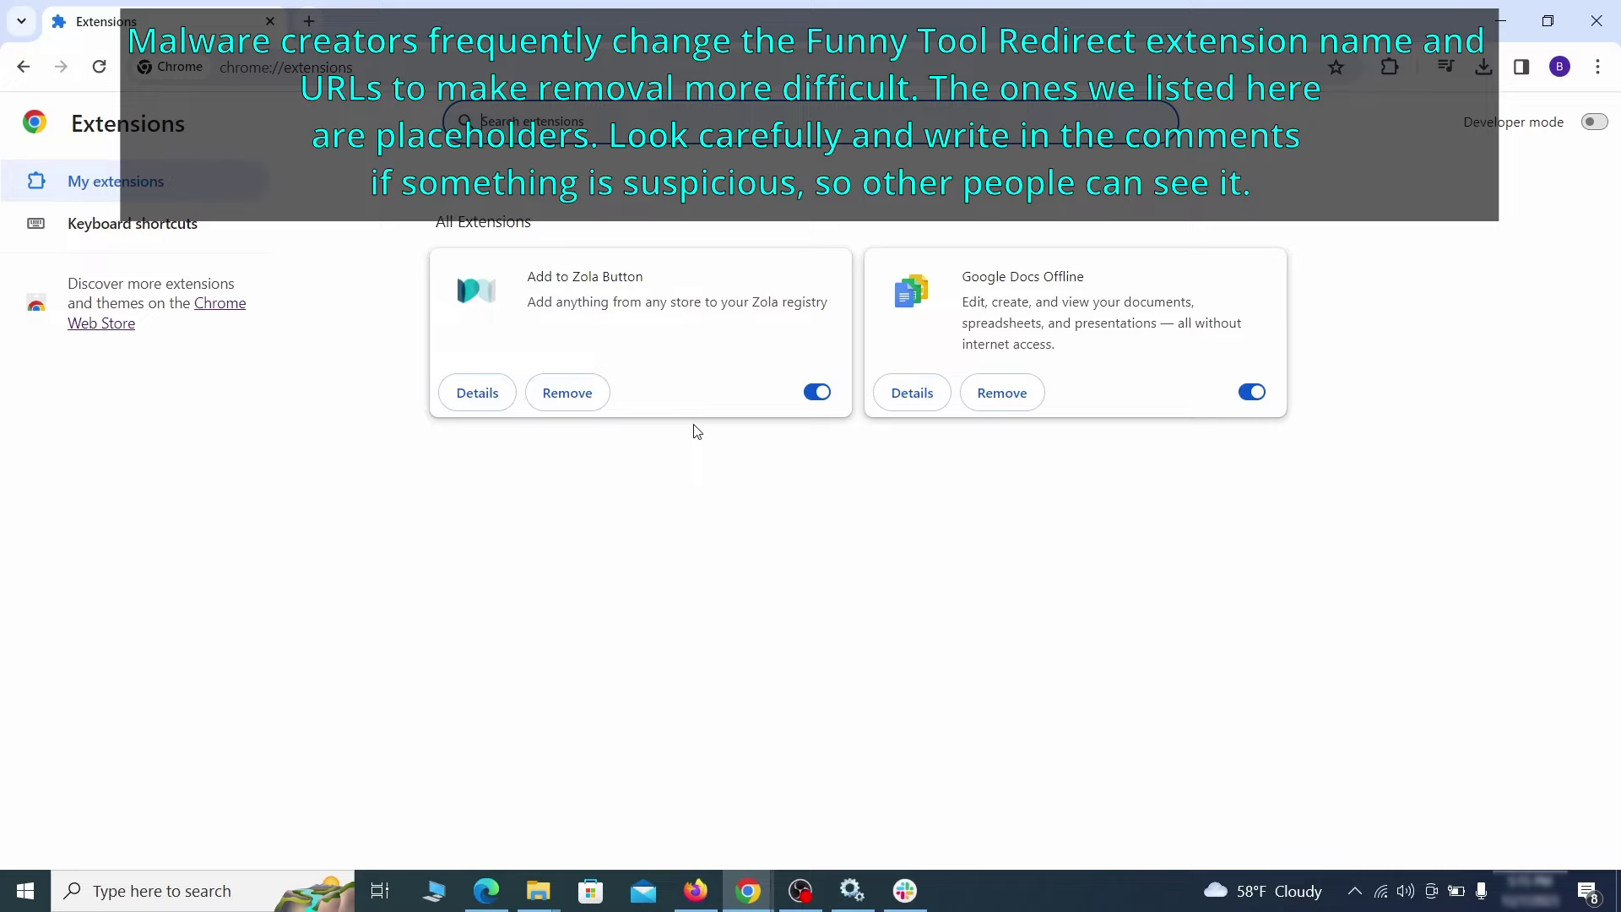
pyautogui.click(816, 394)
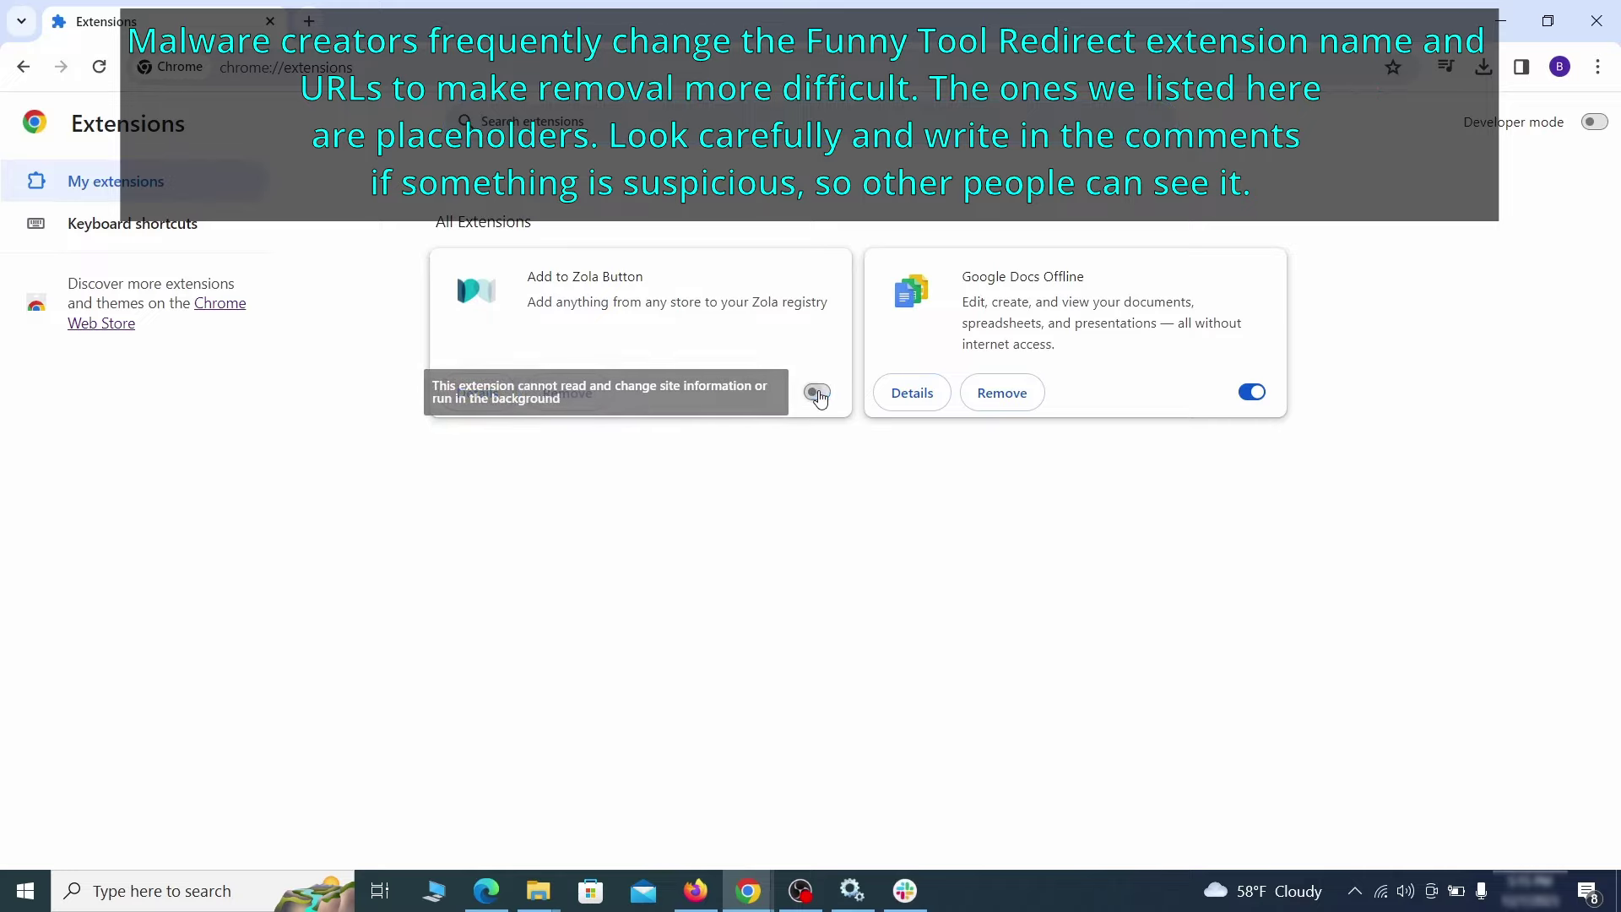
pyautogui.click(591, 401)
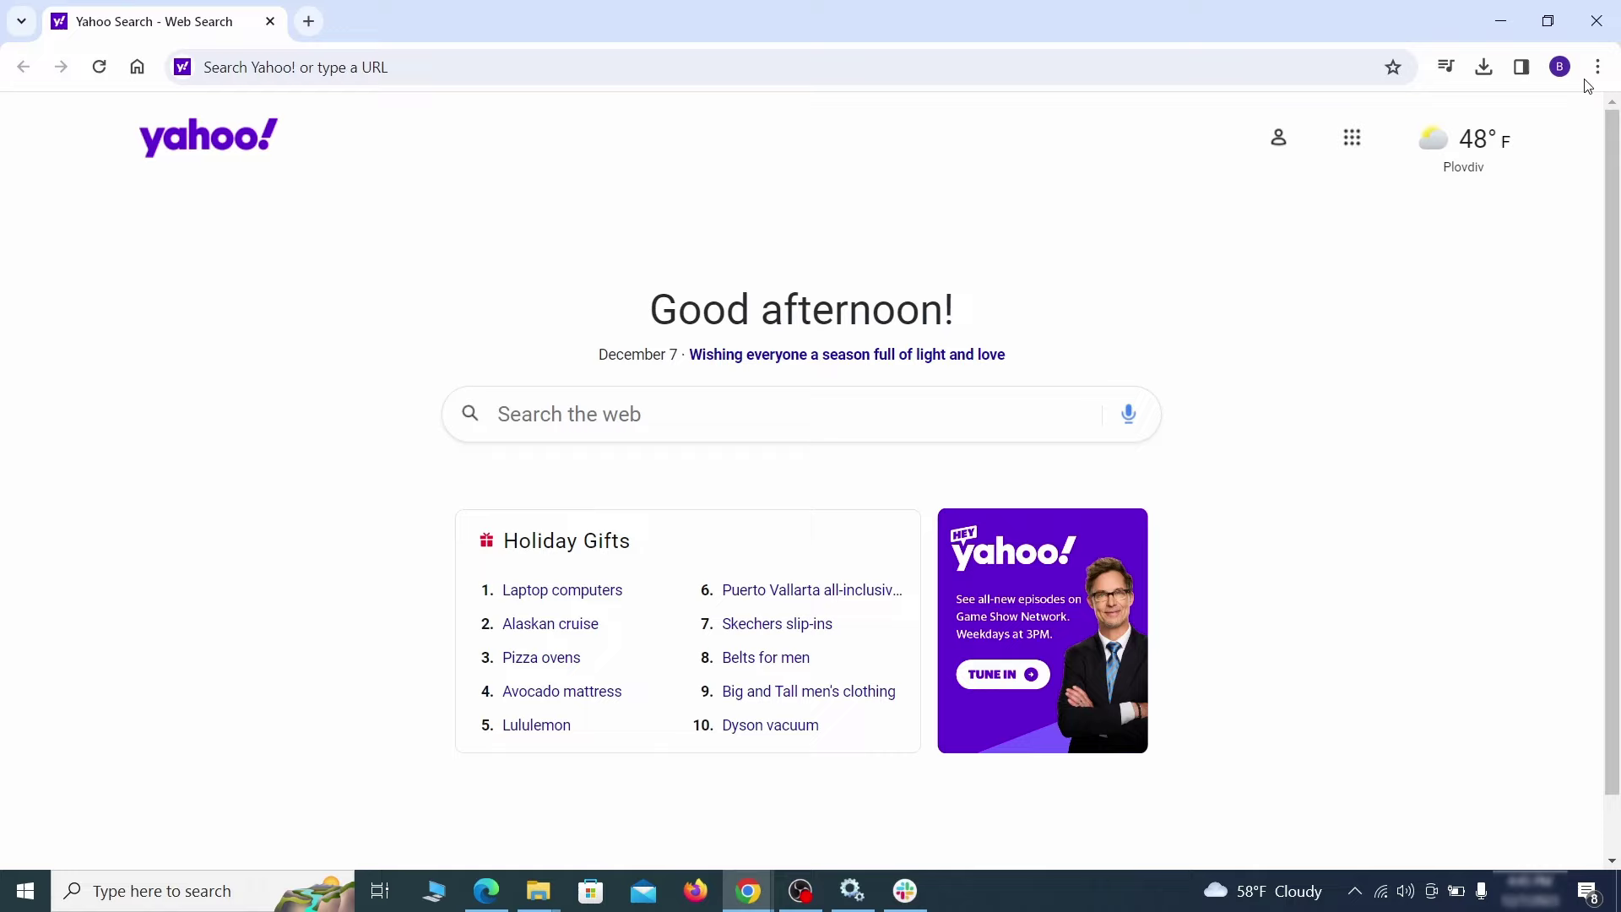
# Open the Clear browsing data dialog from Chrome's Privacy and security settings
pyautogui.click(1597, 67)
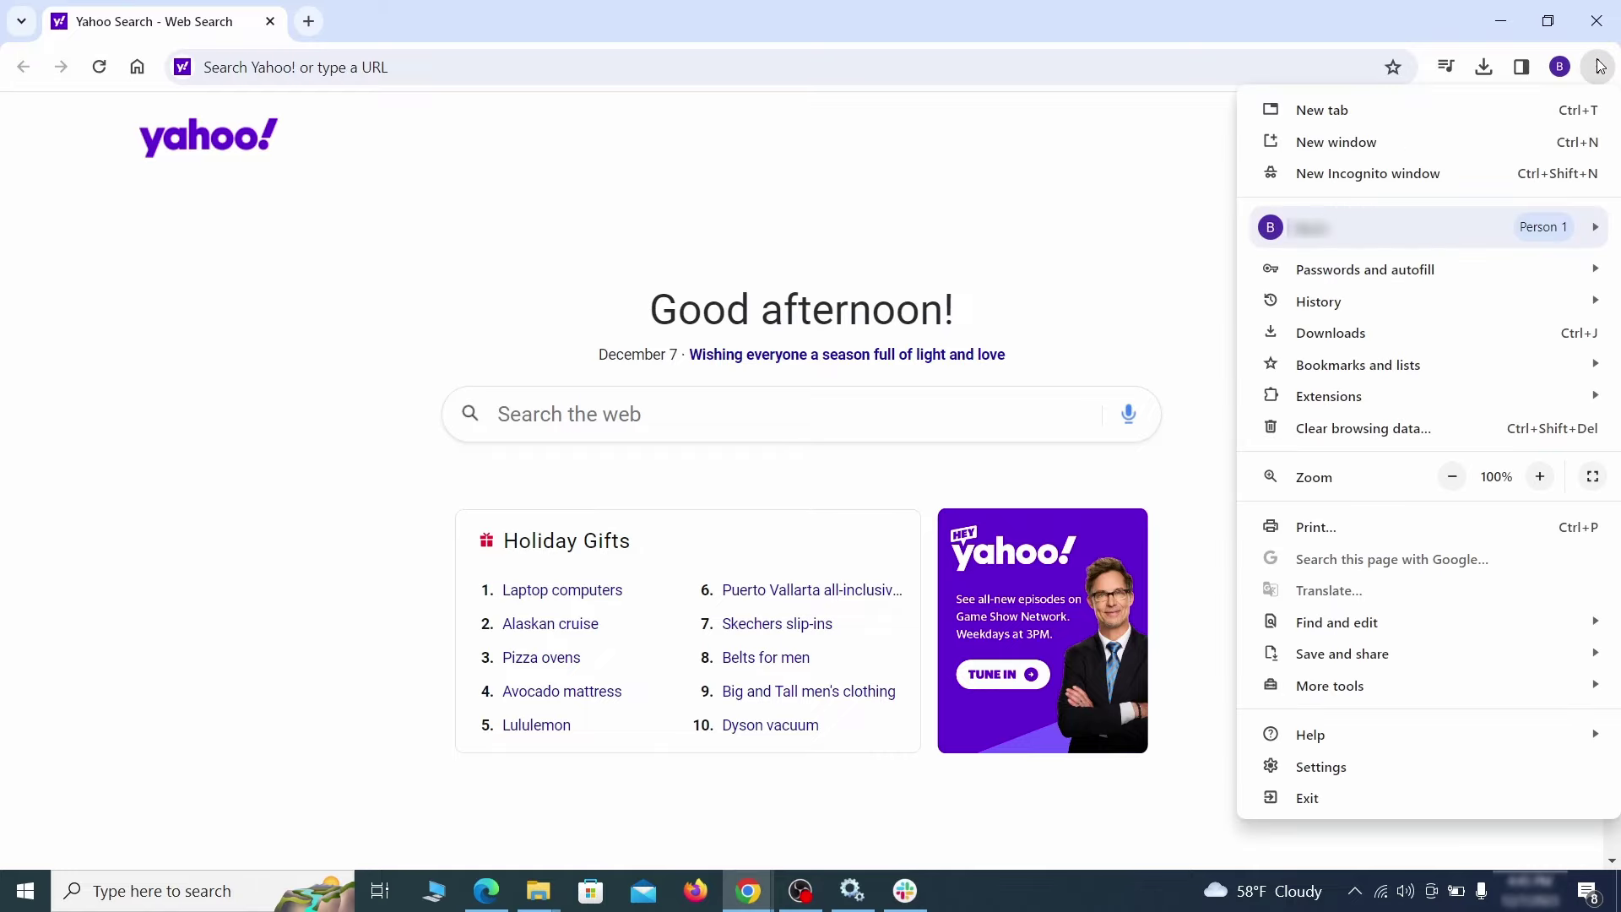
pyautogui.click(1334, 766)
pyautogui.click(191, 265)
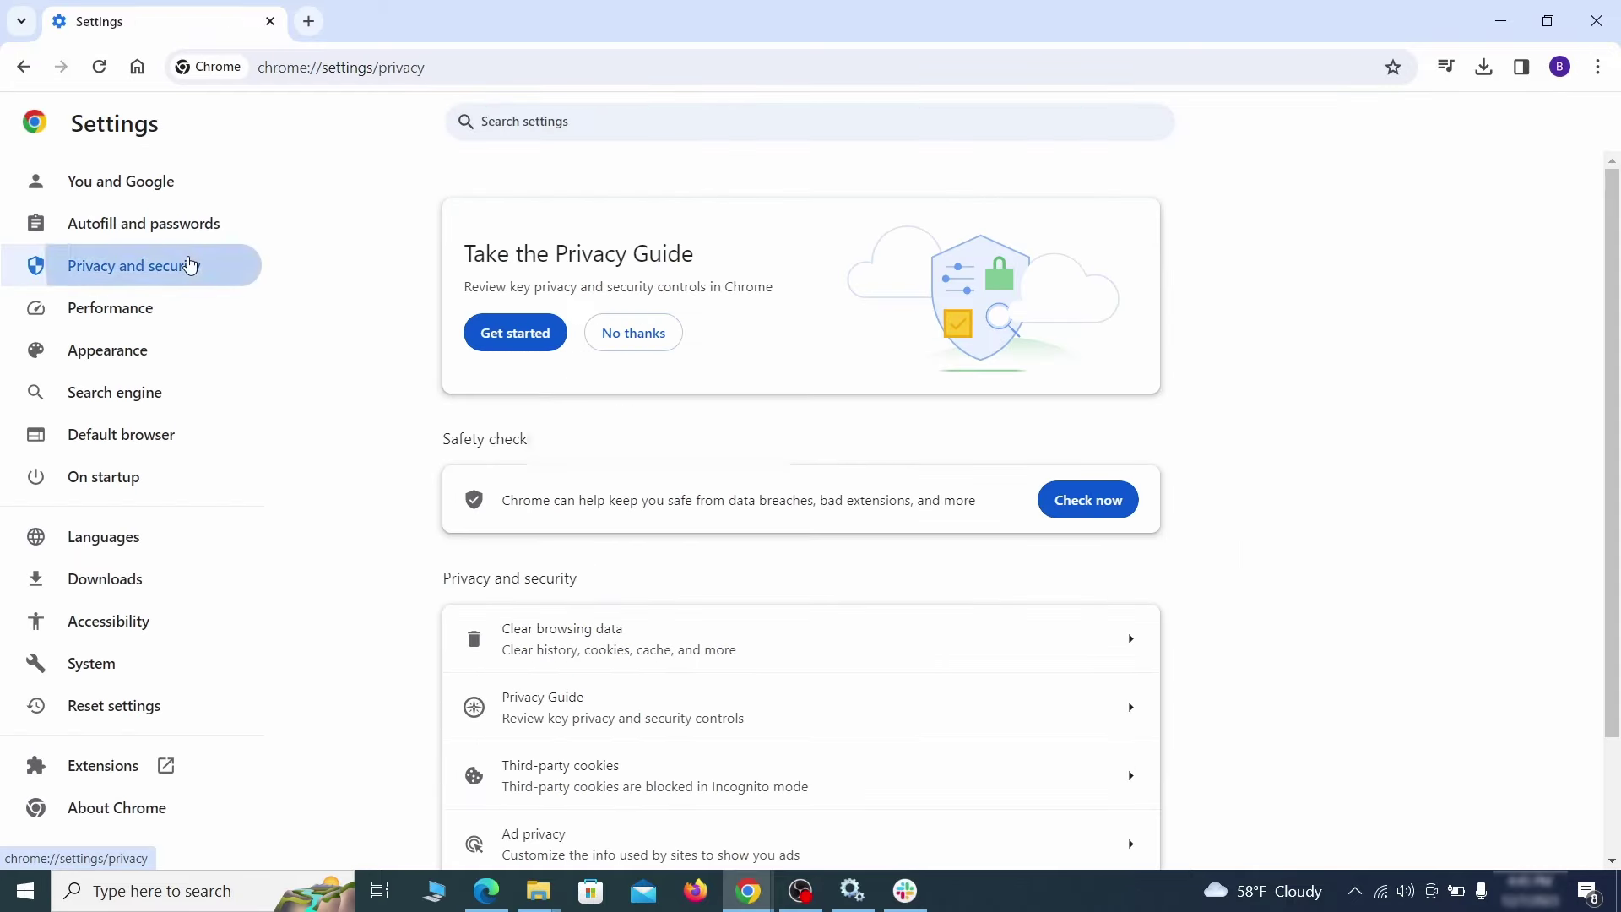
pyautogui.scroll(-1, 1288, 553)
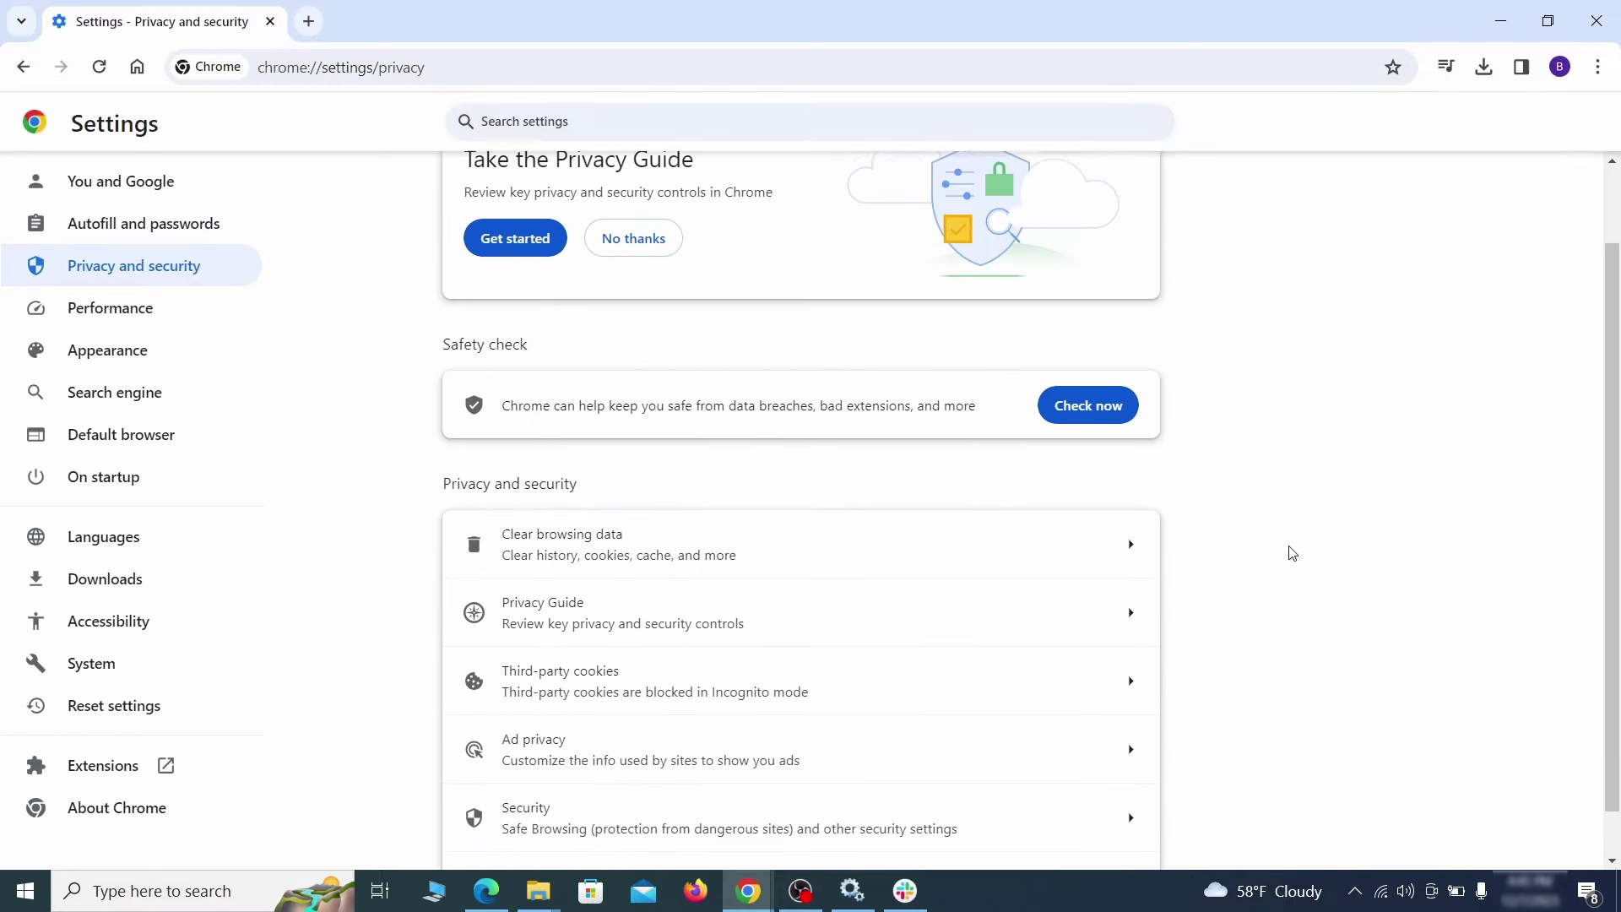
pyautogui.click(1059, 547)
pyautogui.click(714, 306)
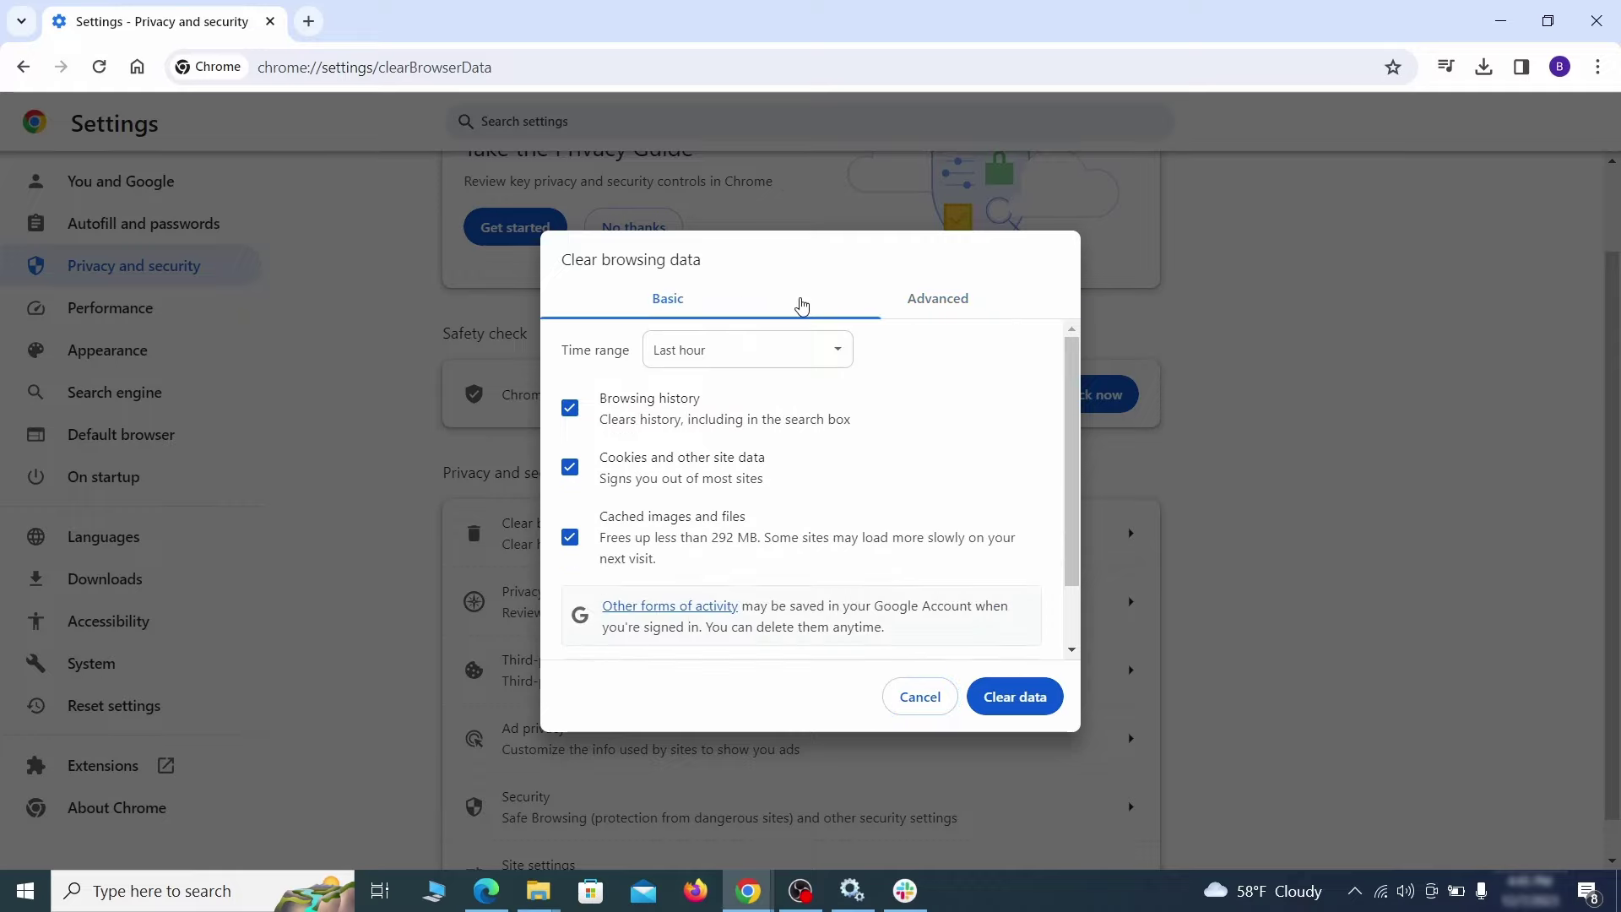
# Add Autofill form data, Site settings and Hosted app data to the advanced selection, leaving passwords excluded, and clear the data
pyautogui.click(902, 304)
pyautogui.scroll(-2, 819, 483)
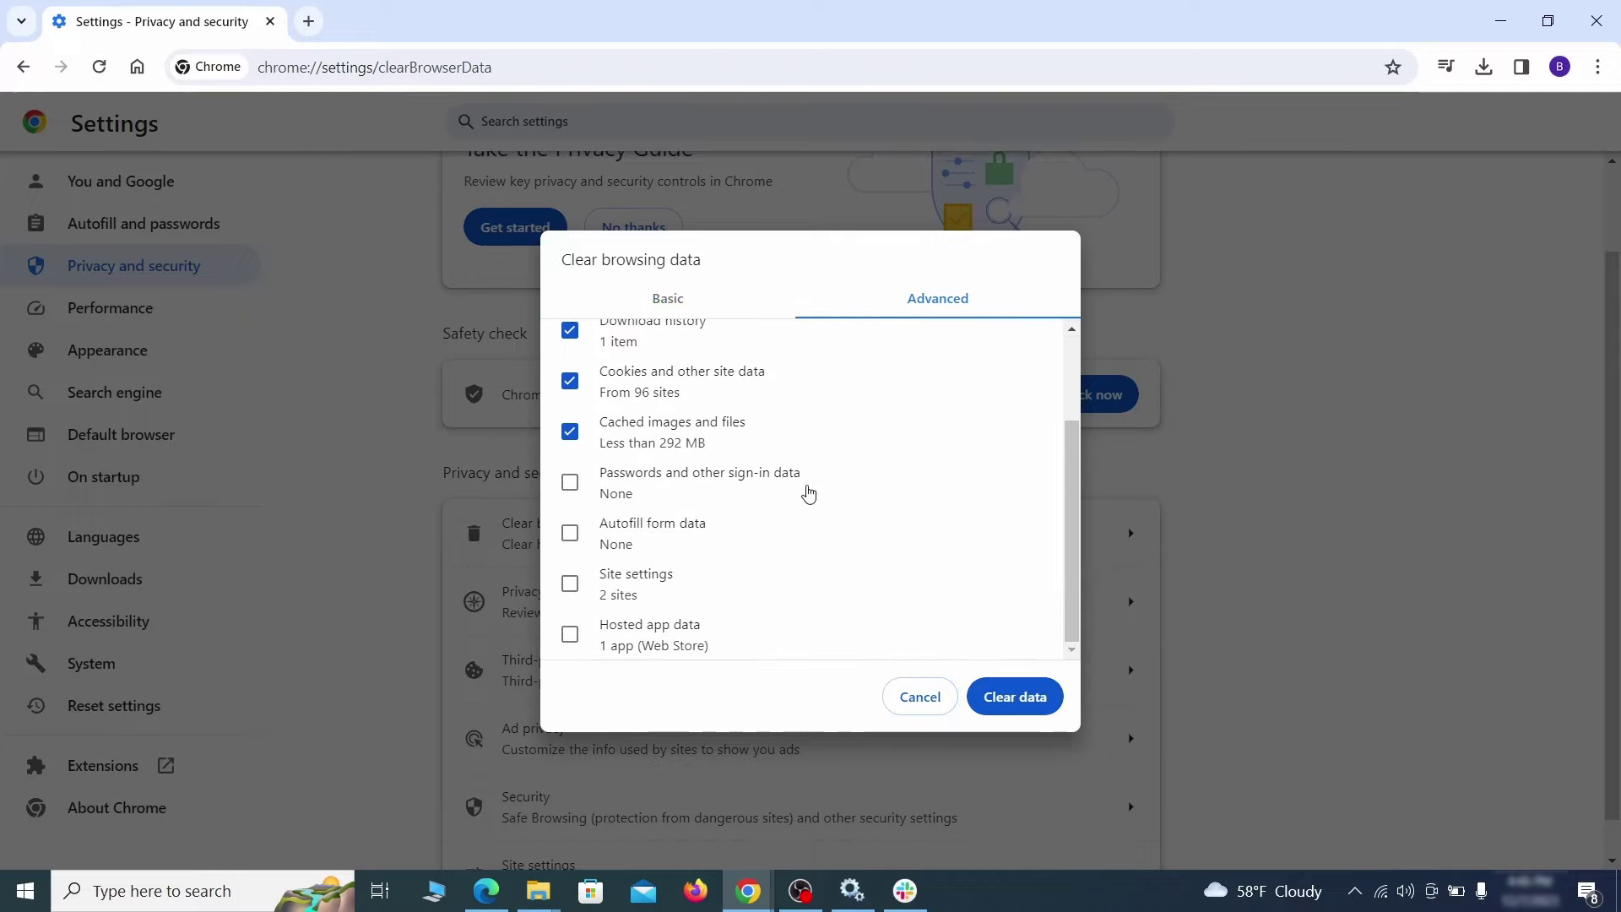
pyautogui.click(568, 533)
pyautogui.click(569, 583)
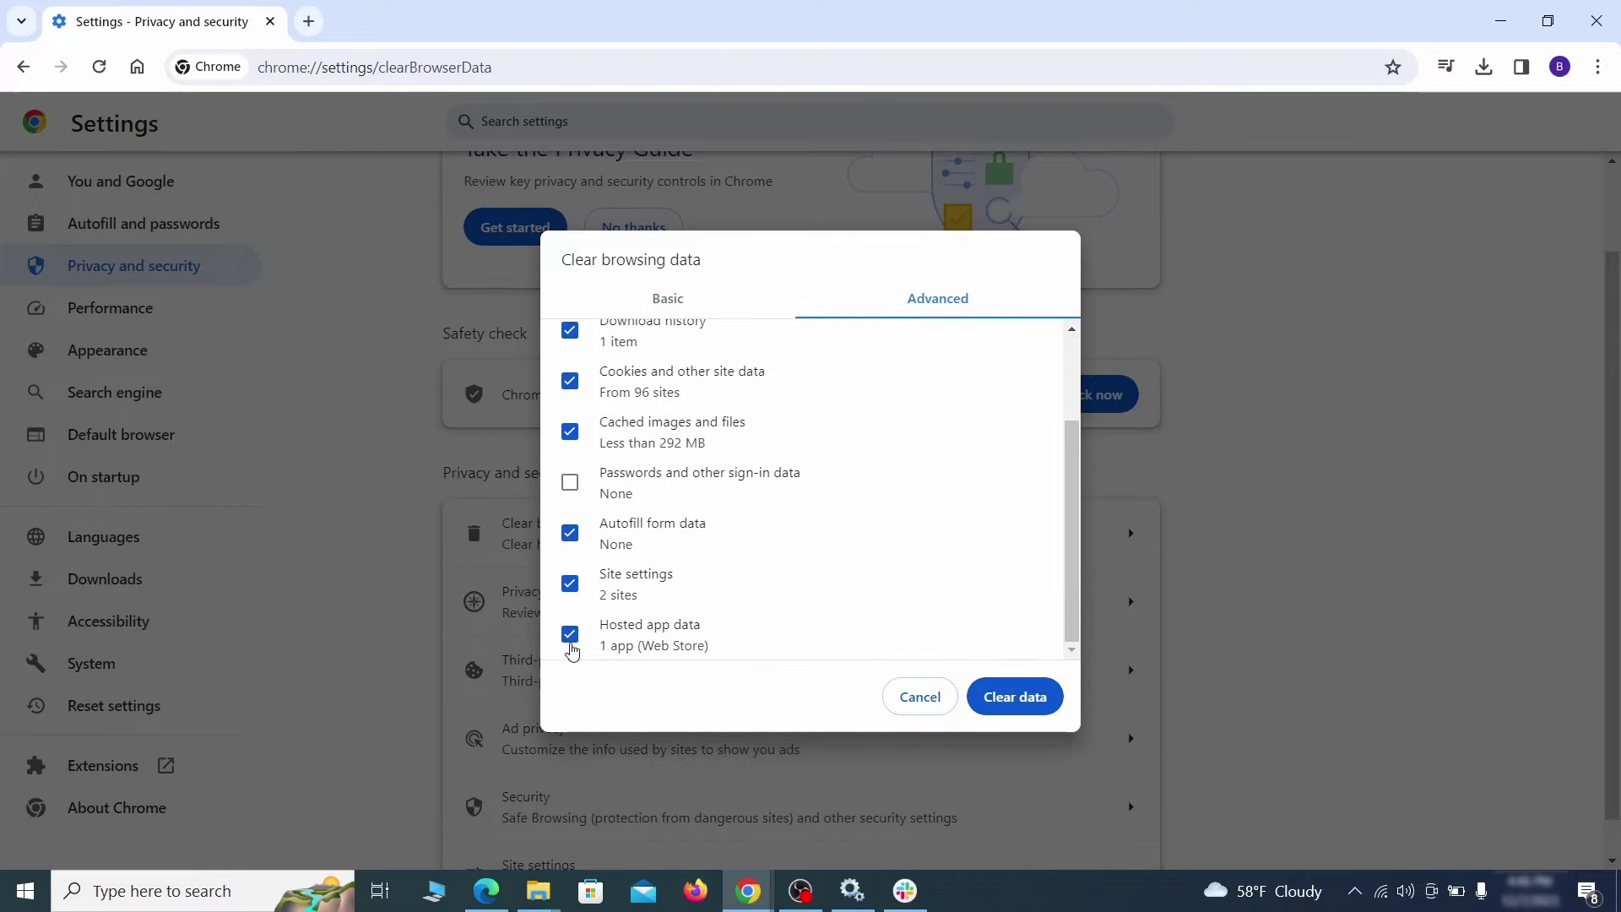
pyautogui.click(569, 634)
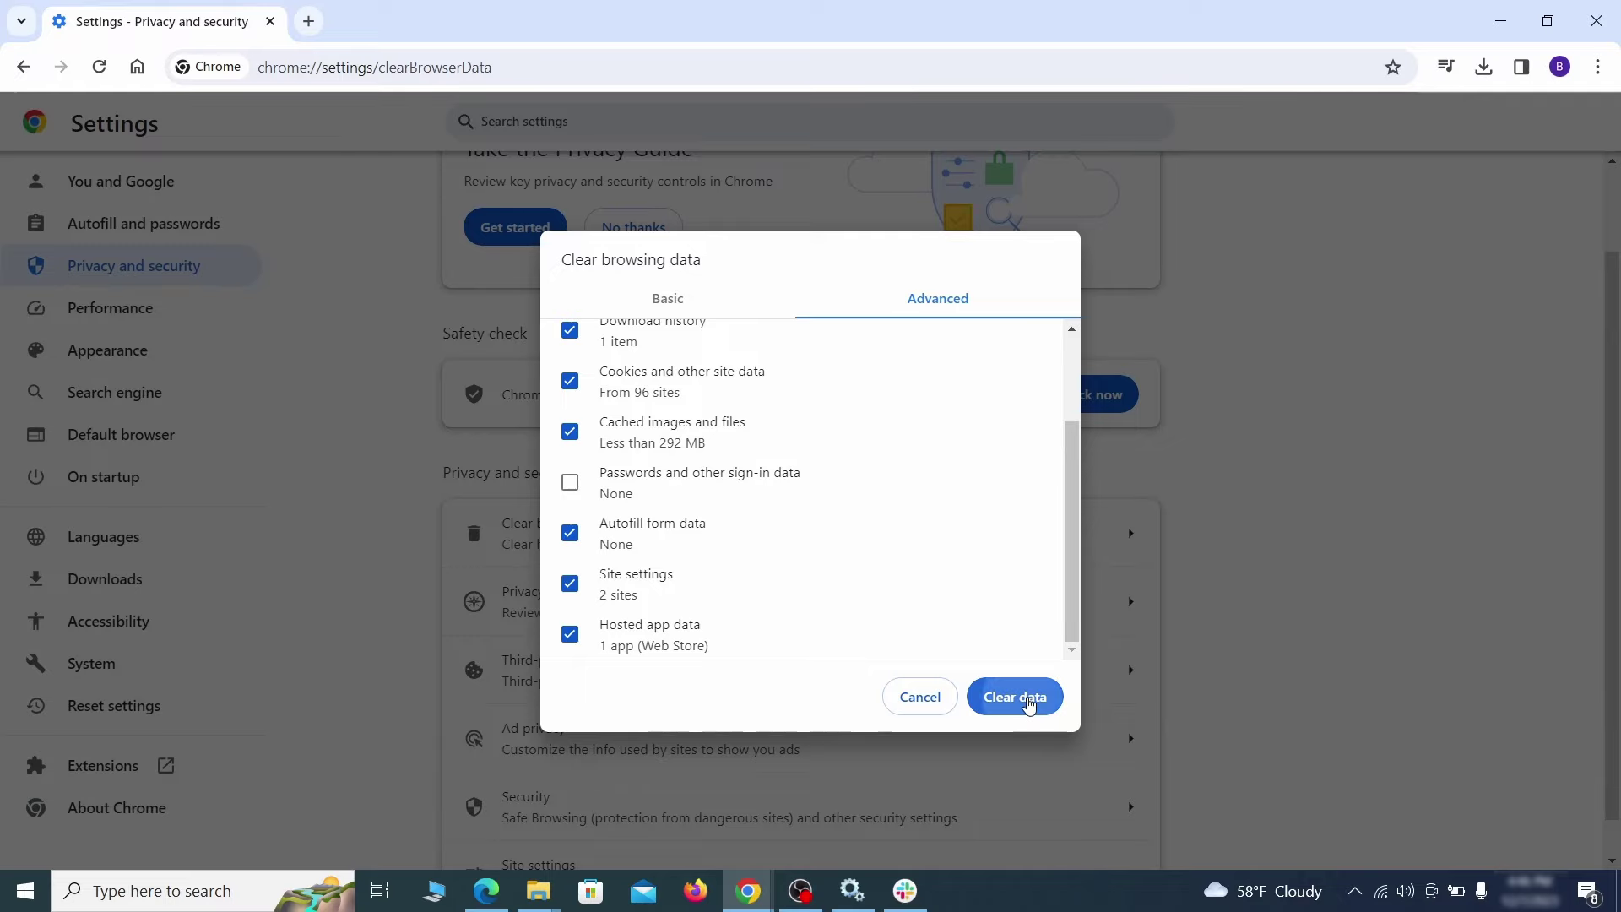
pyautogui.click(1026, 701)
# Revoke ExampleRougeURL.com's permission to send notifications in the site settings, and return to the Site settings page
pyautogui.scroll(-1, 1216, 553)
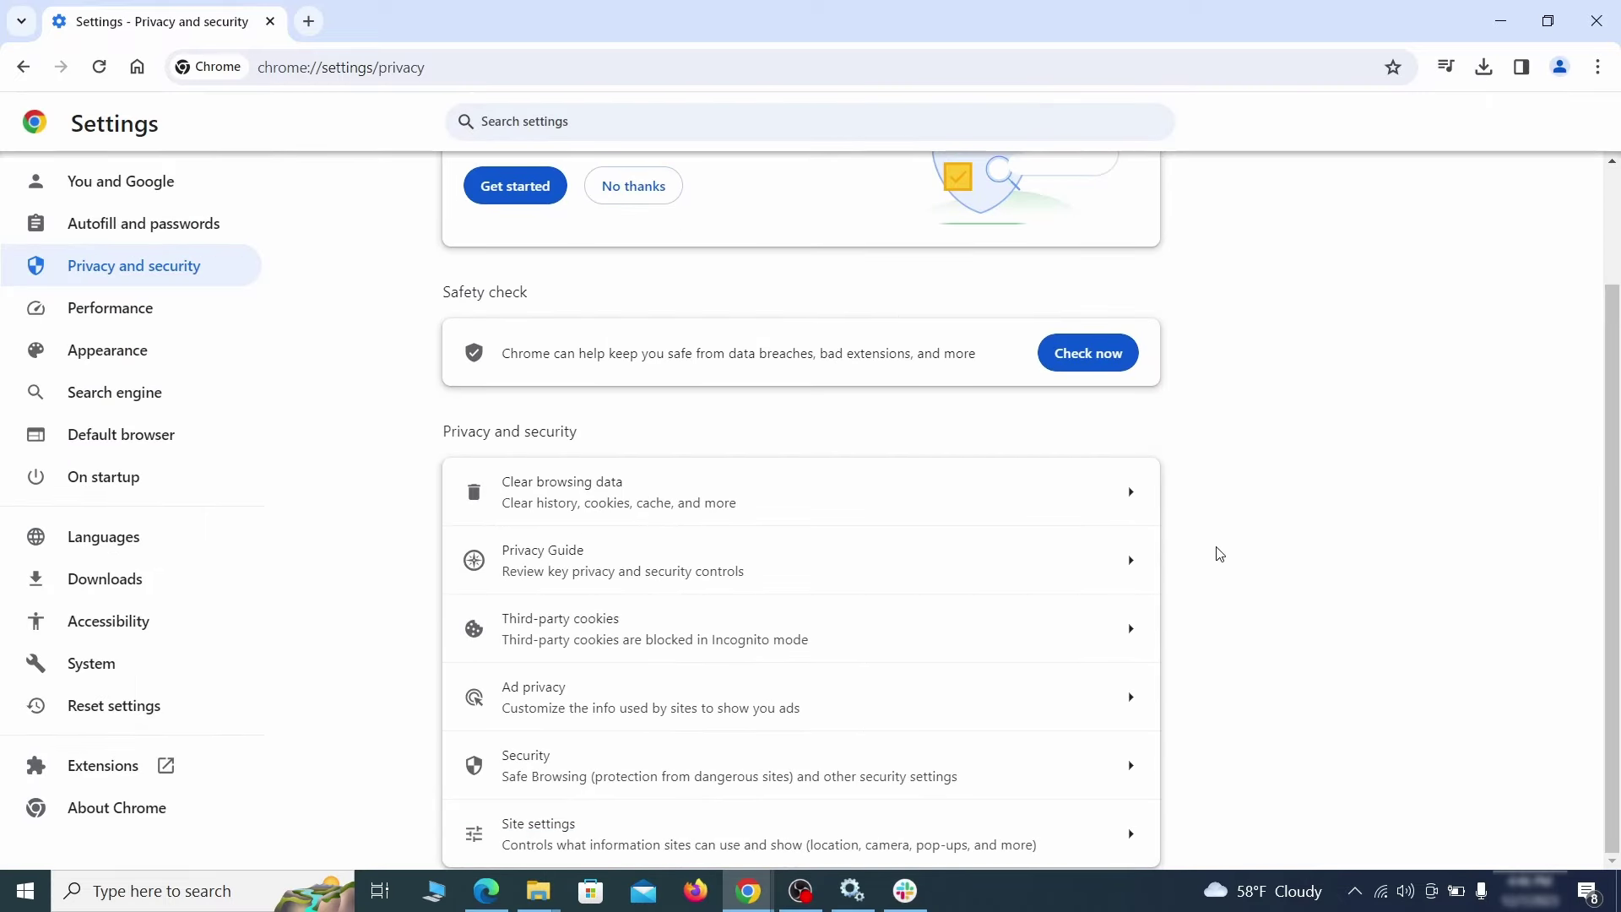
pyautogui.click(785, 827)
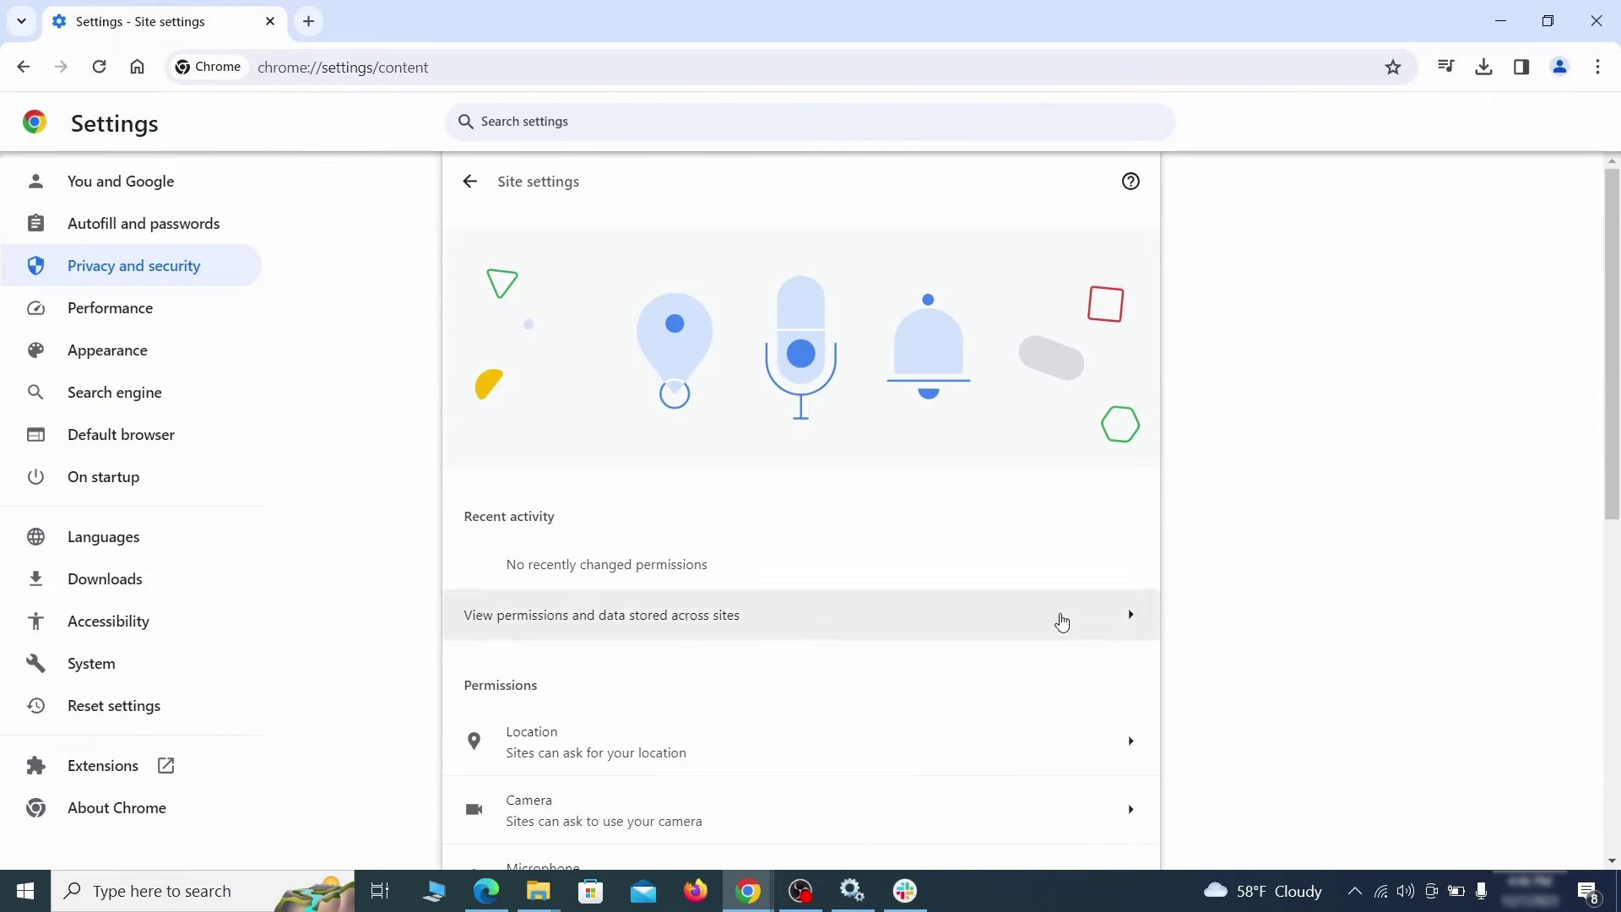
pyautogui.scroll(-3, 1161, 514)
pyautogui.scroll(-1, 1197, 485)
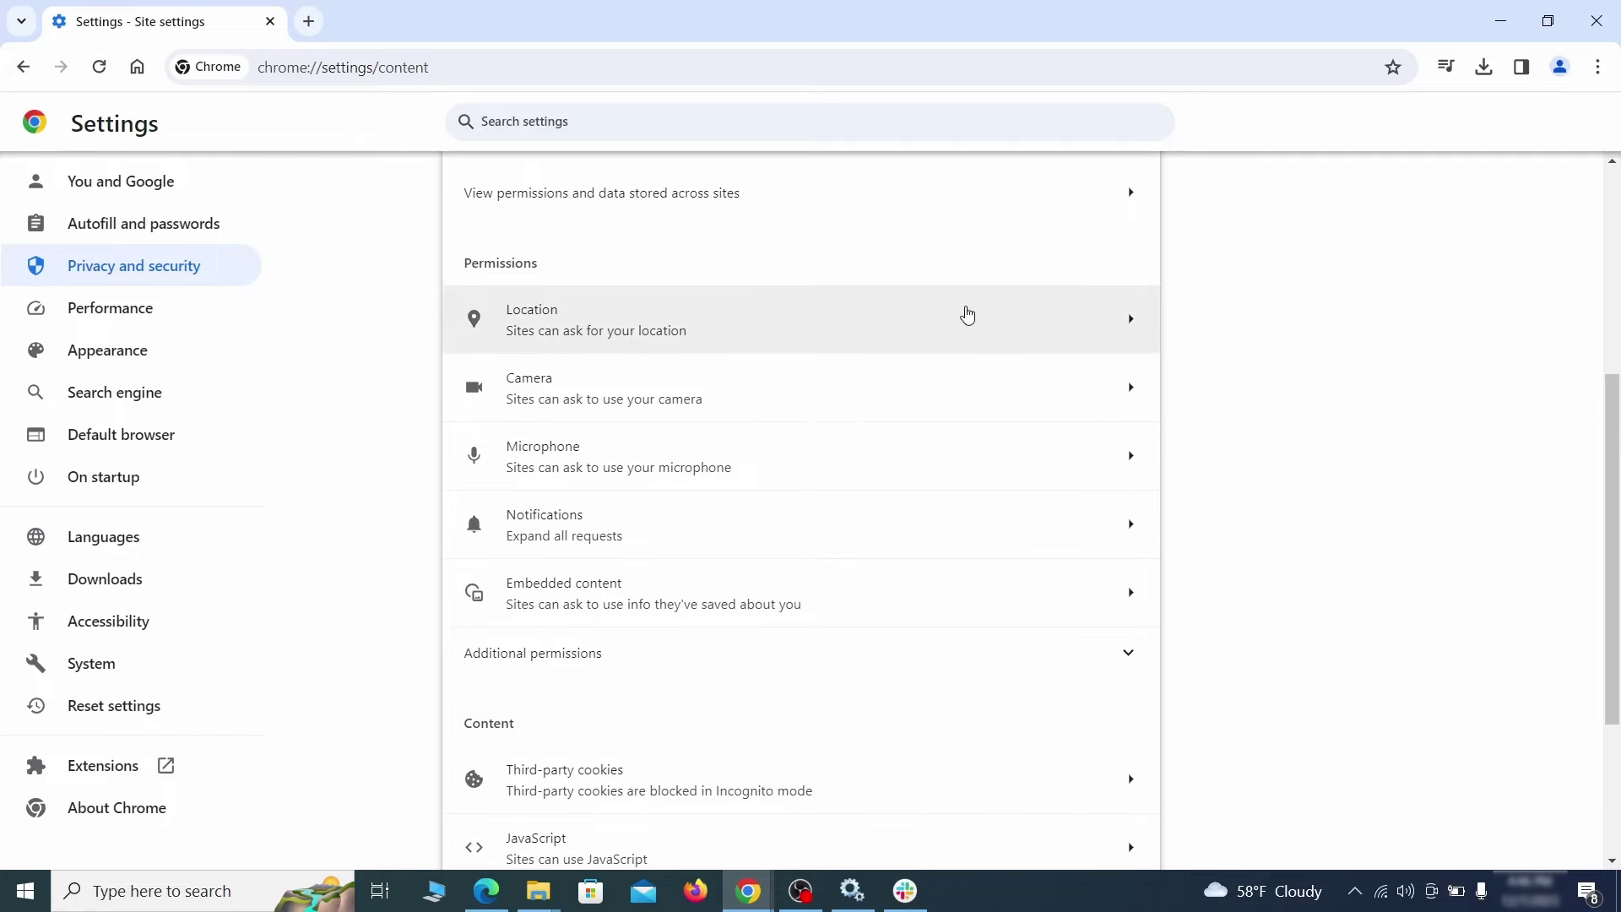
pyautogui.click(816, 339)
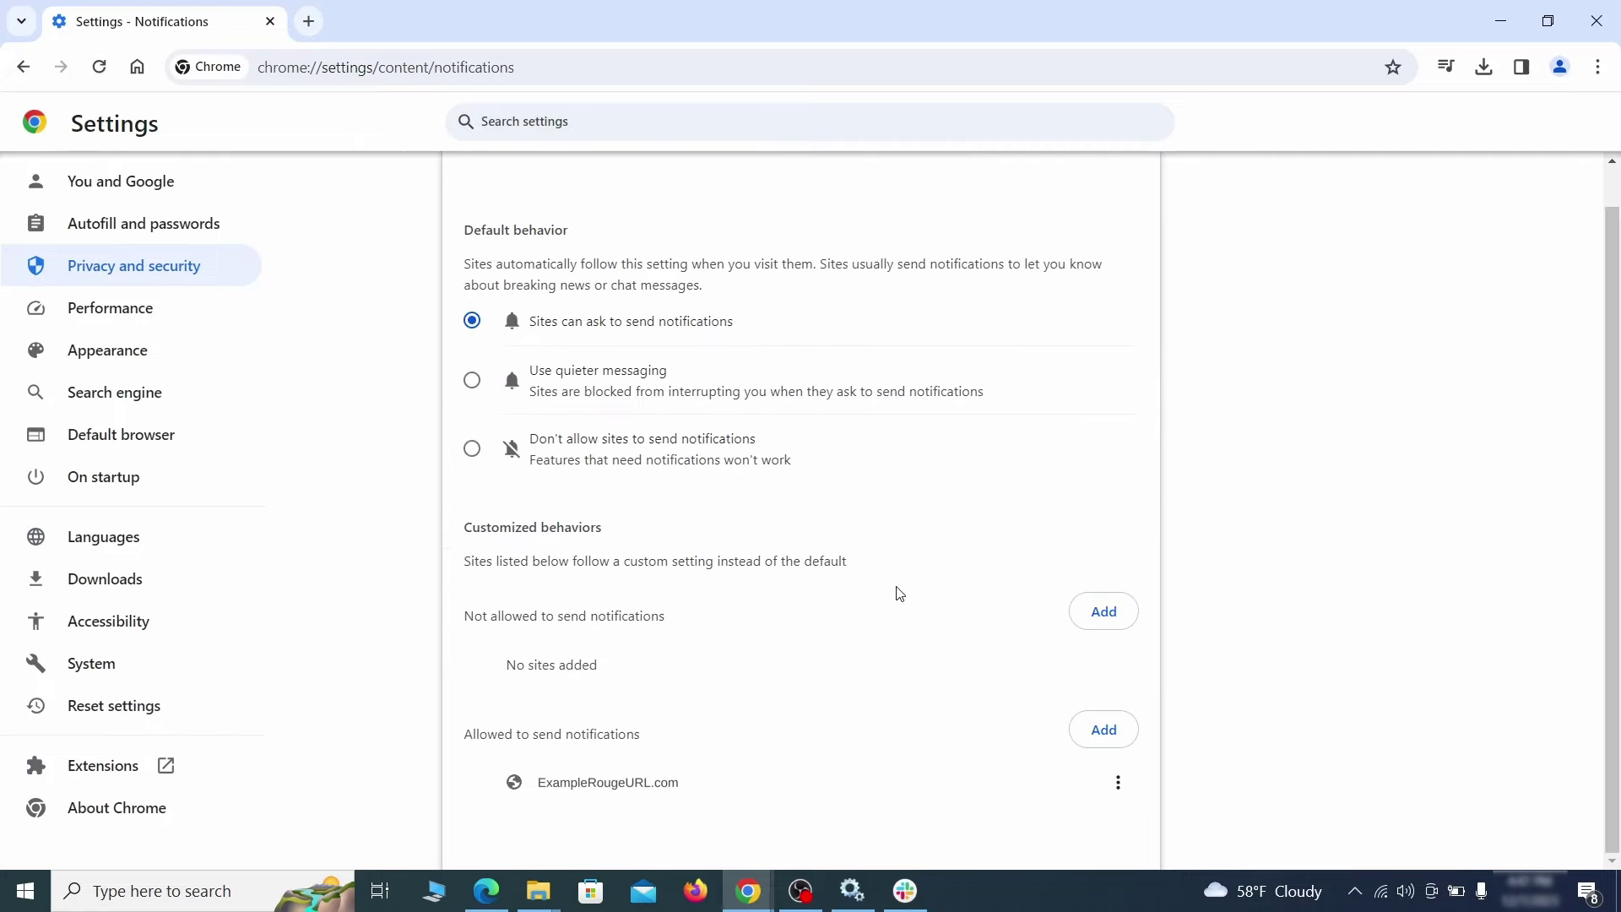
pyautogui.click(1118, 783)
pyautogui.click(1071, 775)
pyautogui.hotkey('alt', 'Left')
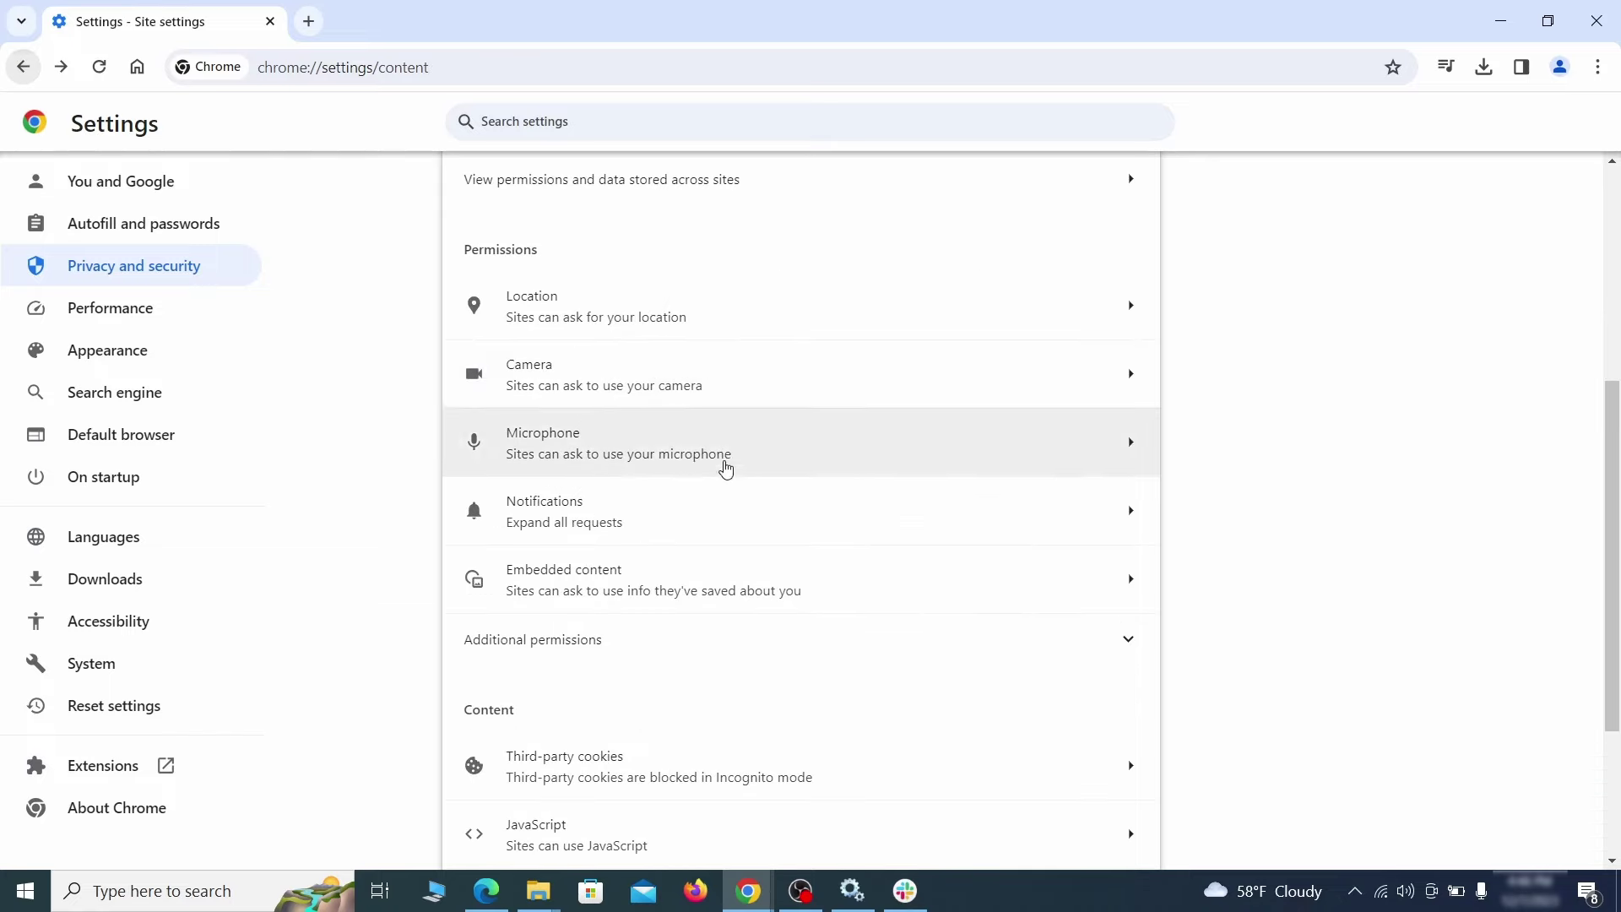
# Delete ExampleRougeURL.com from the sites allowed to use third-party cookies, and return to the Site settings page
pyautogui.scroll(-2, 876, 572)
pyautogui.click(875, 573)
pyautogui.scroll(-5, 886, 625)
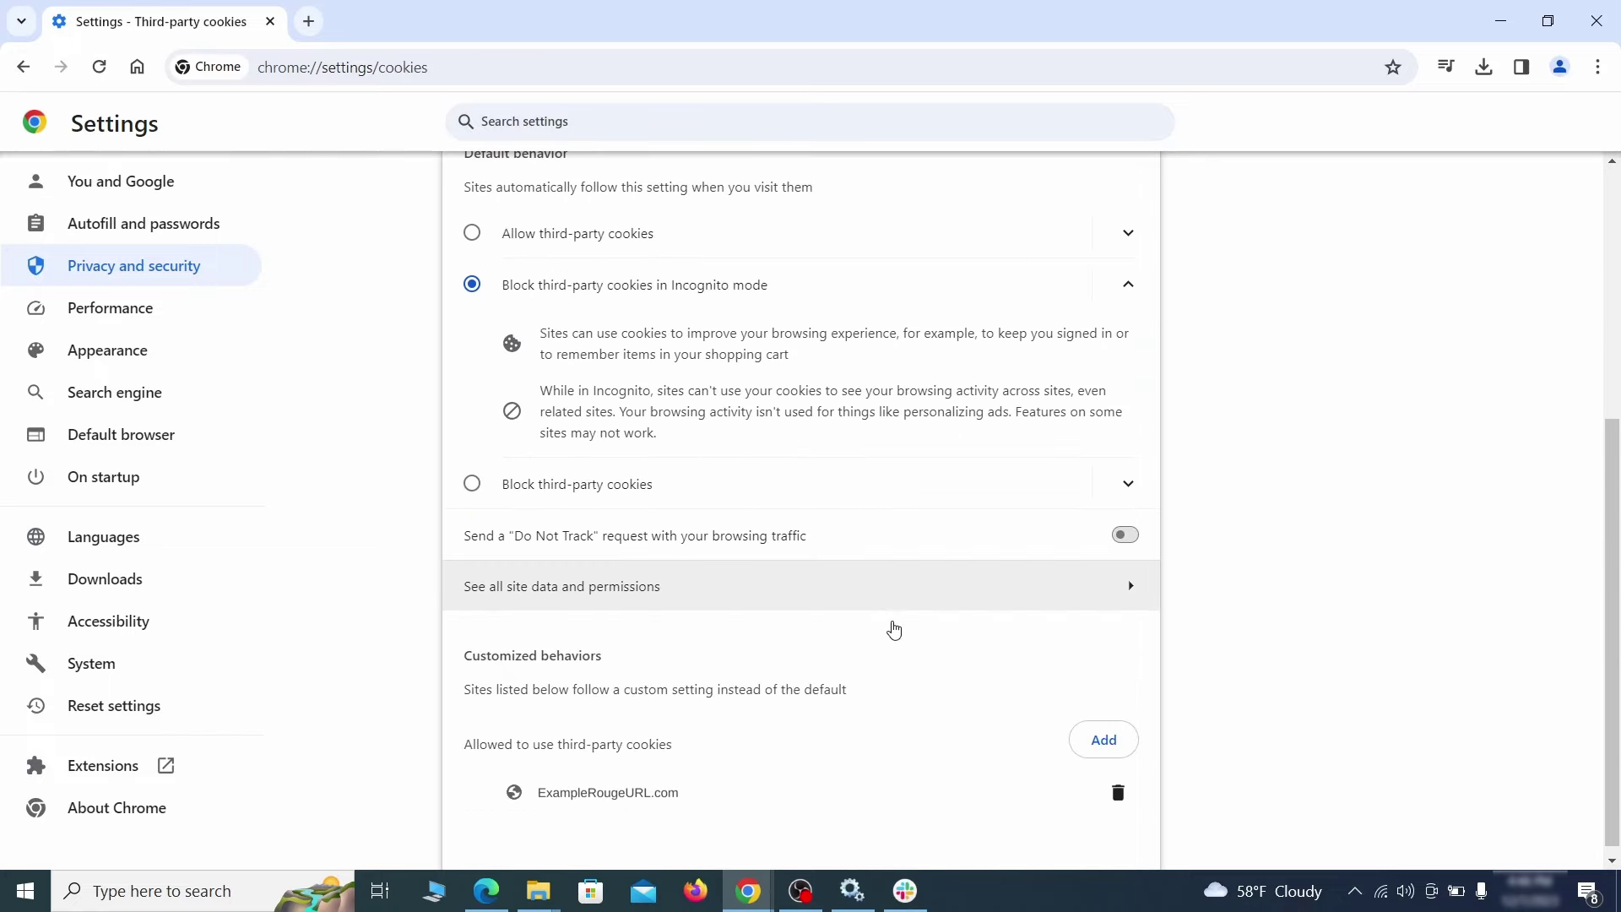
pyautogui.click(1119, 795)
pyautogui.hotkey('alt', 'Left')
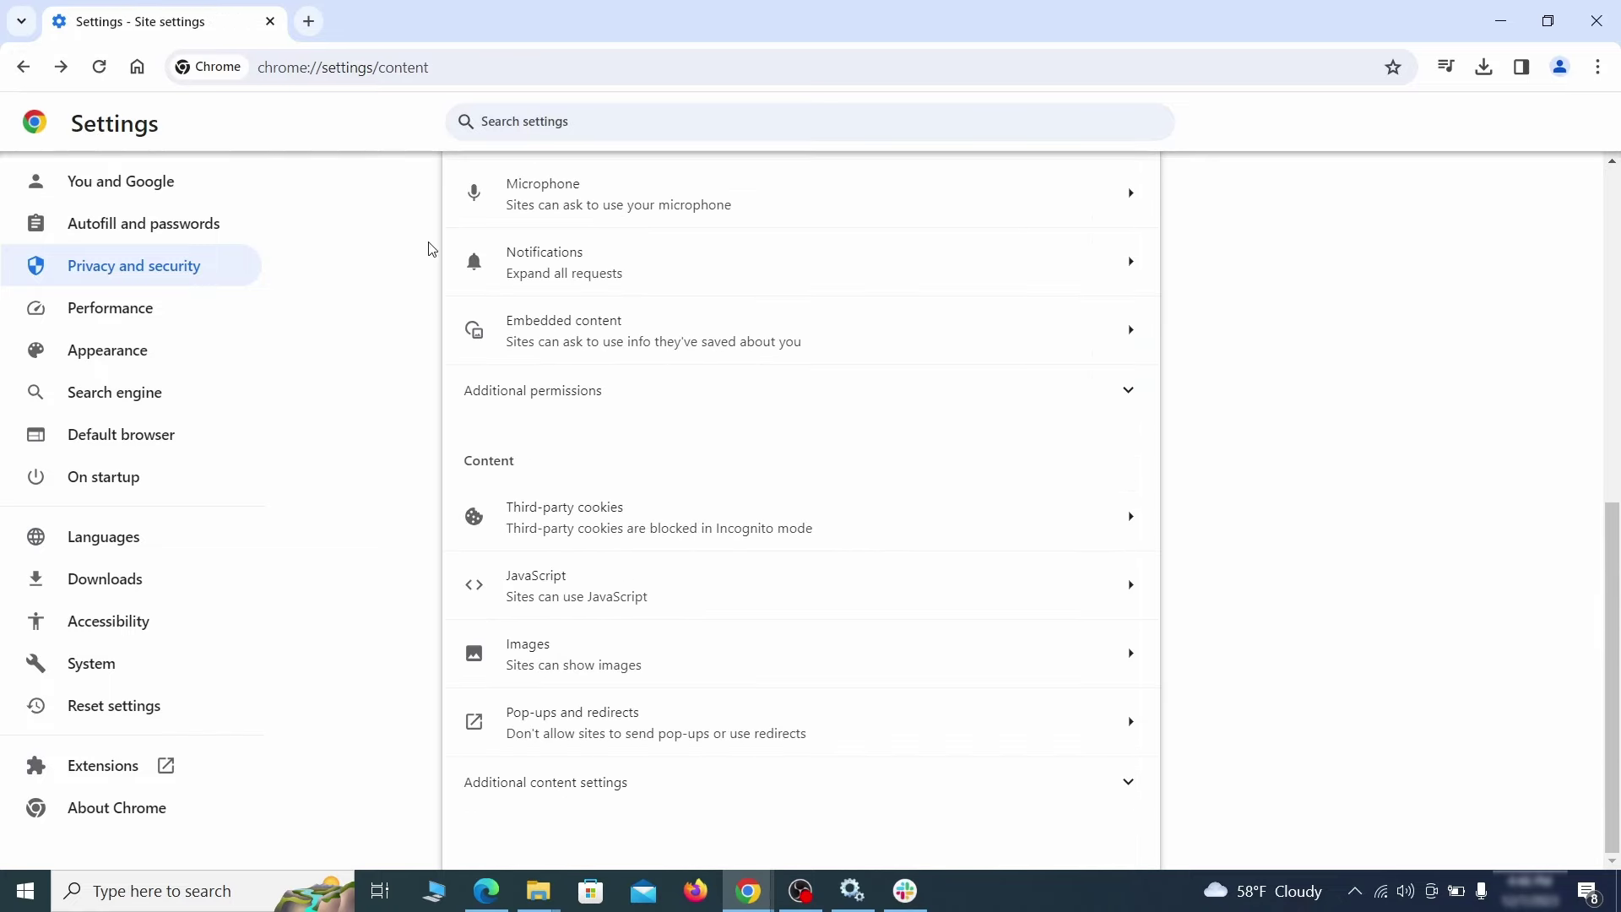
pyautogui.click(219, 353)
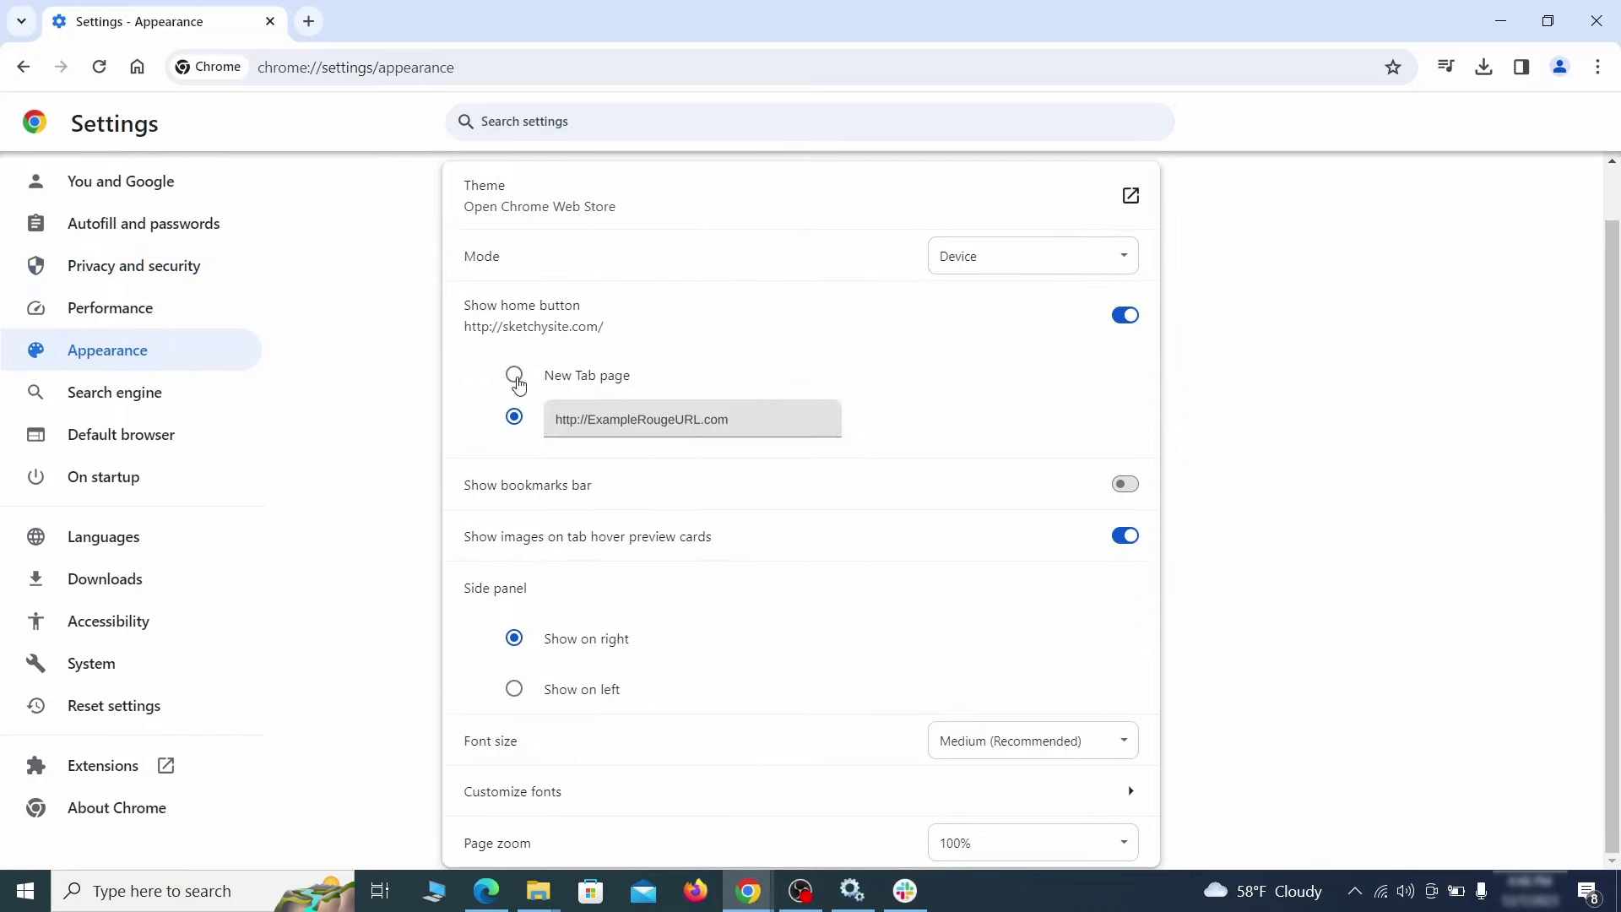
pyautogui.tripleClick(716, 422)
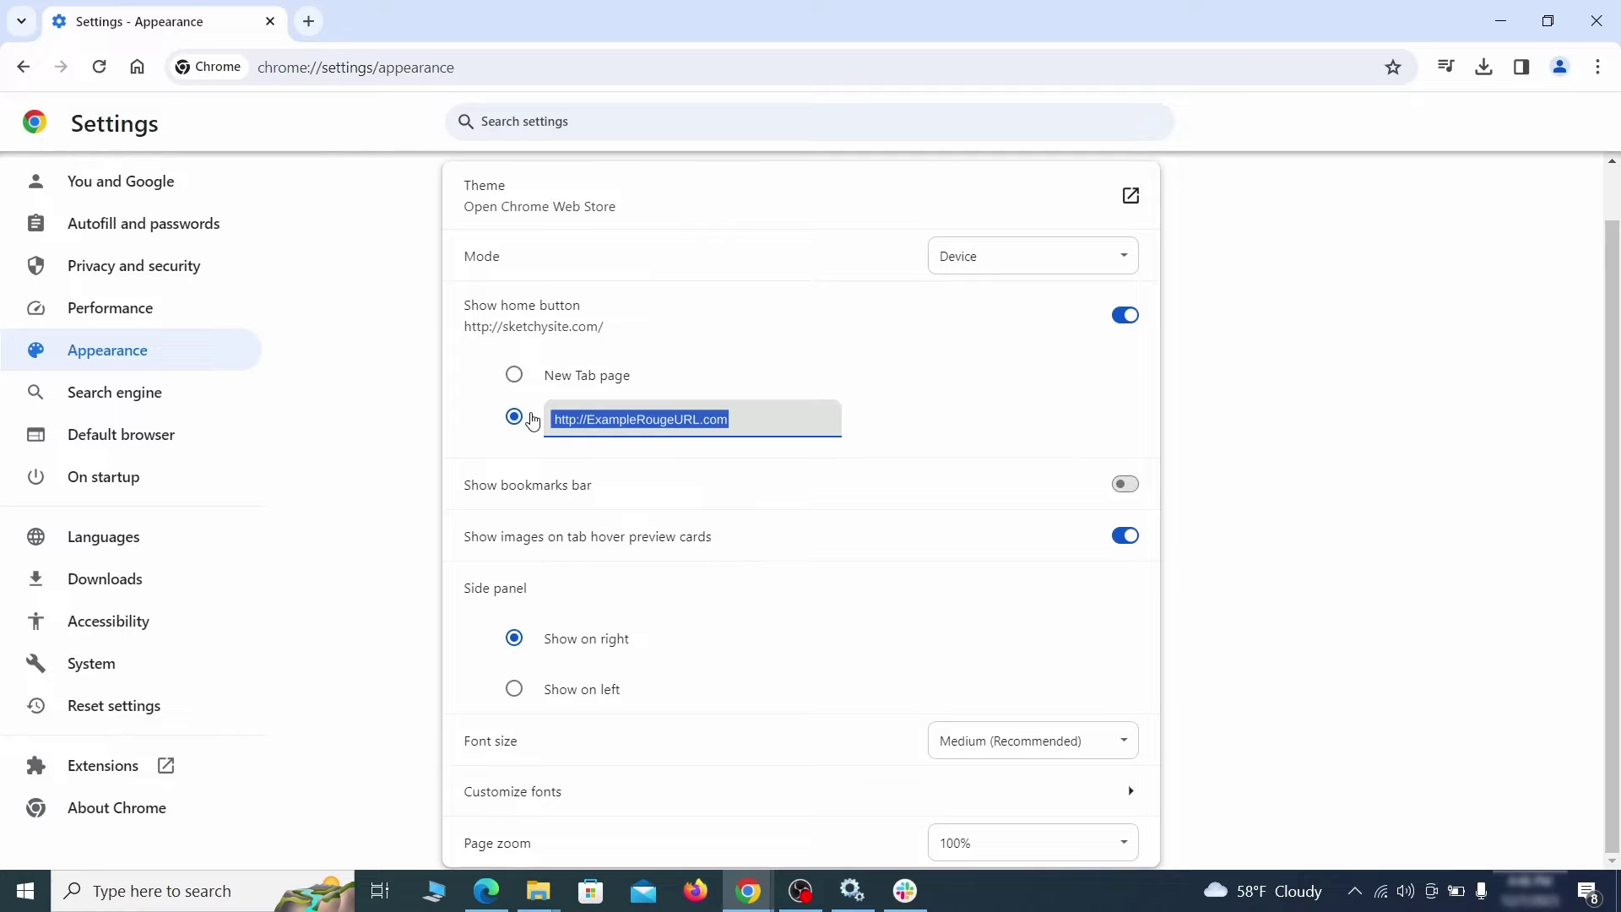
pyautogui.press('Delete')
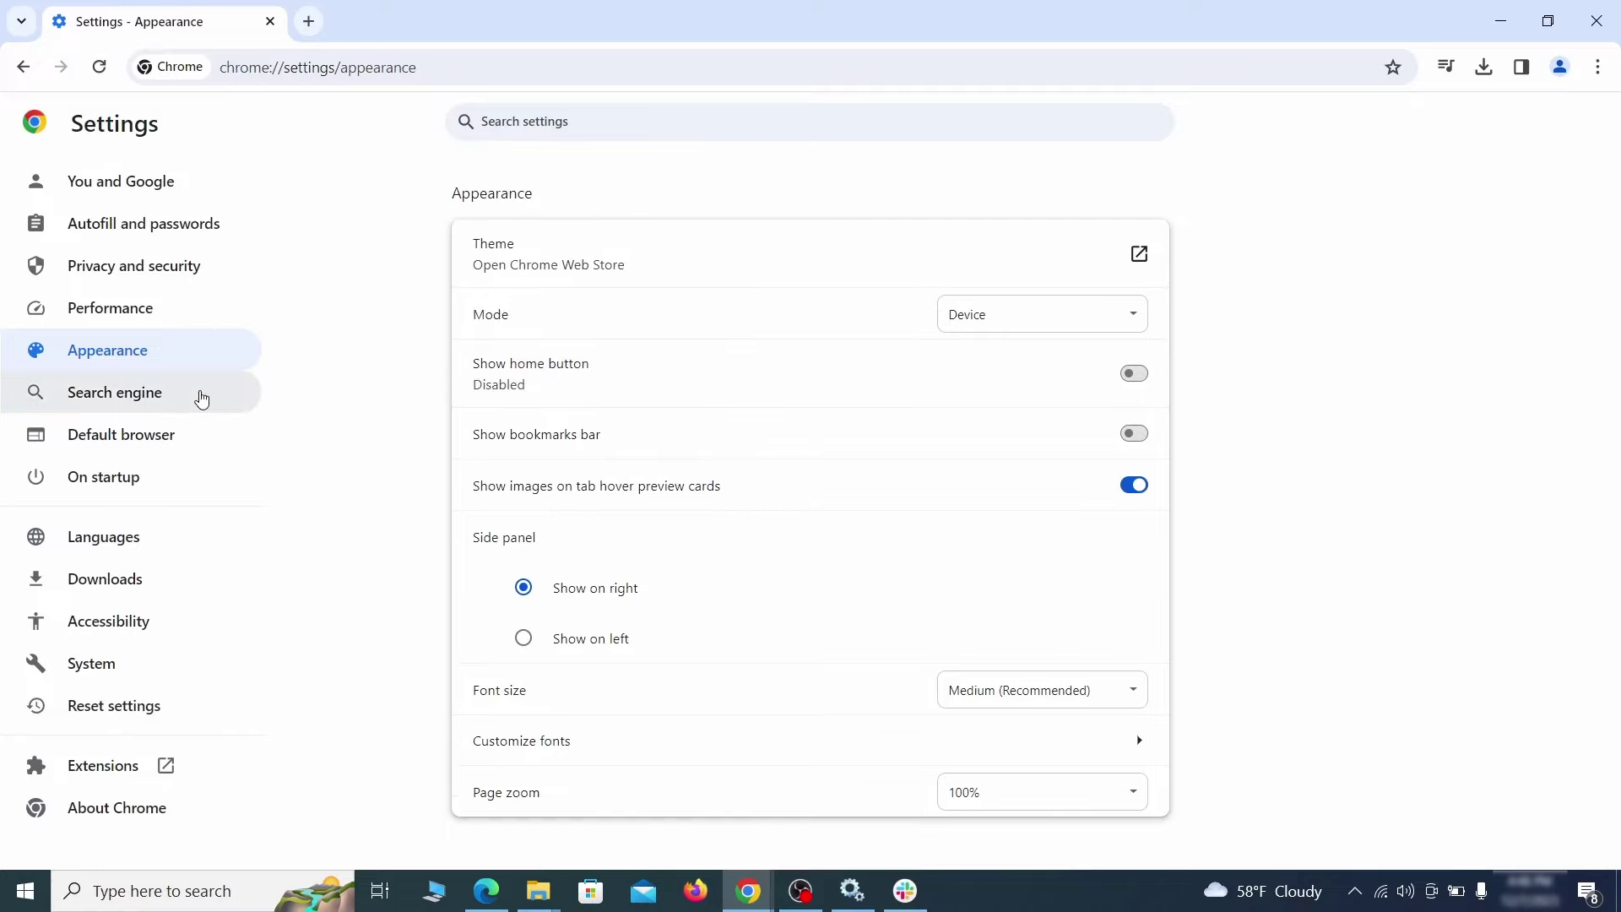
# Set Google as the search engine used in the address bar
pyautogui.click(201, 399)
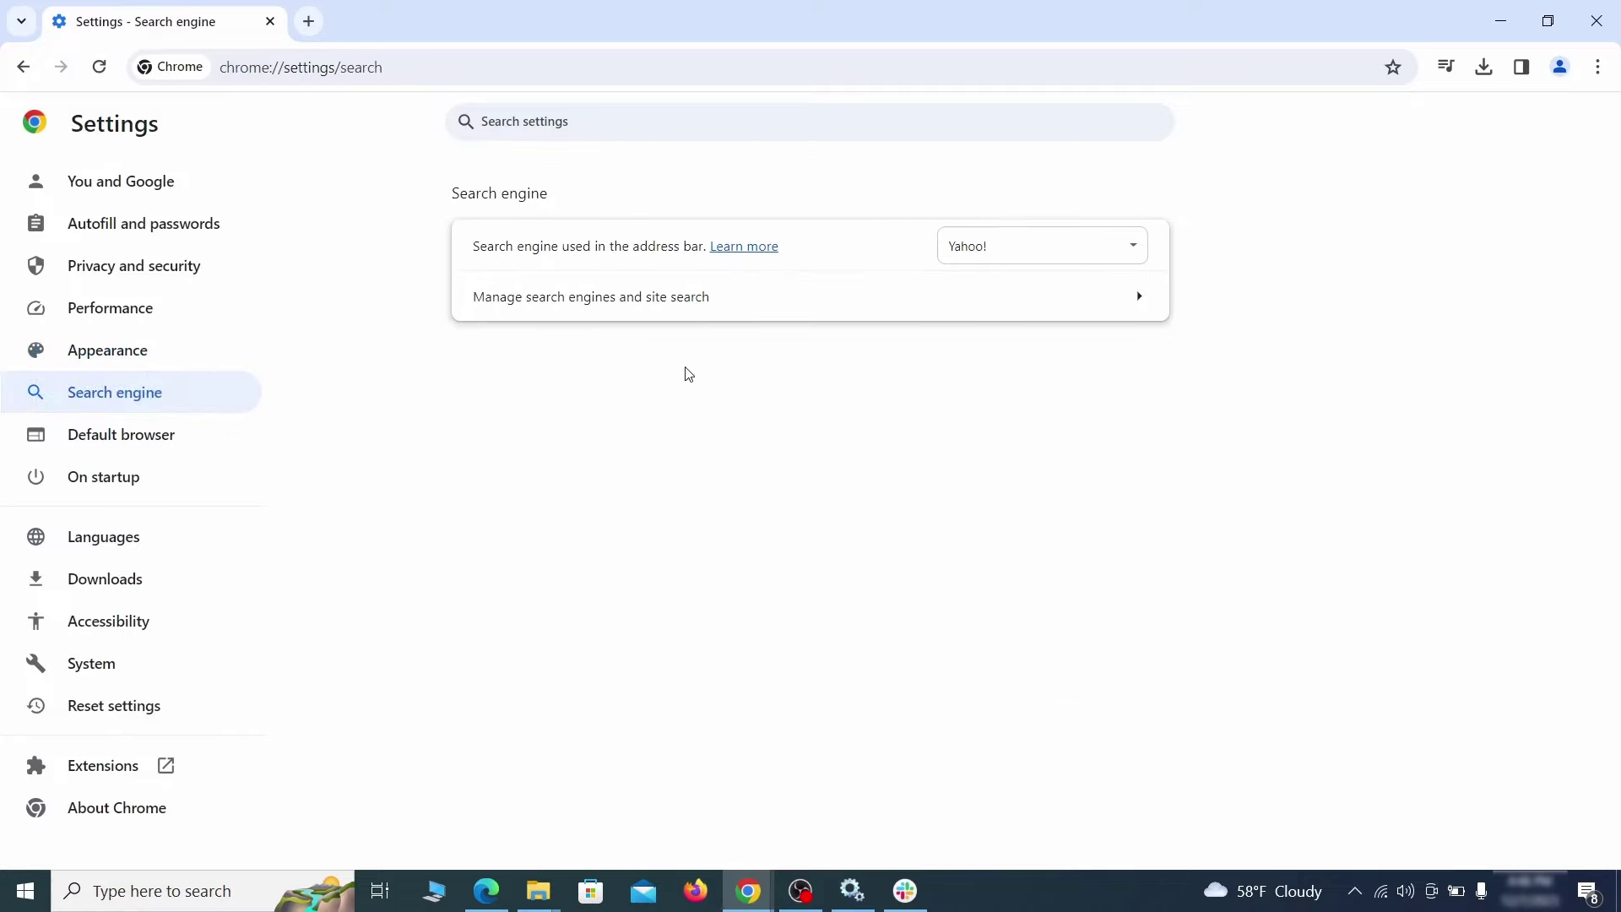
pyautogui.click(1107, 252)
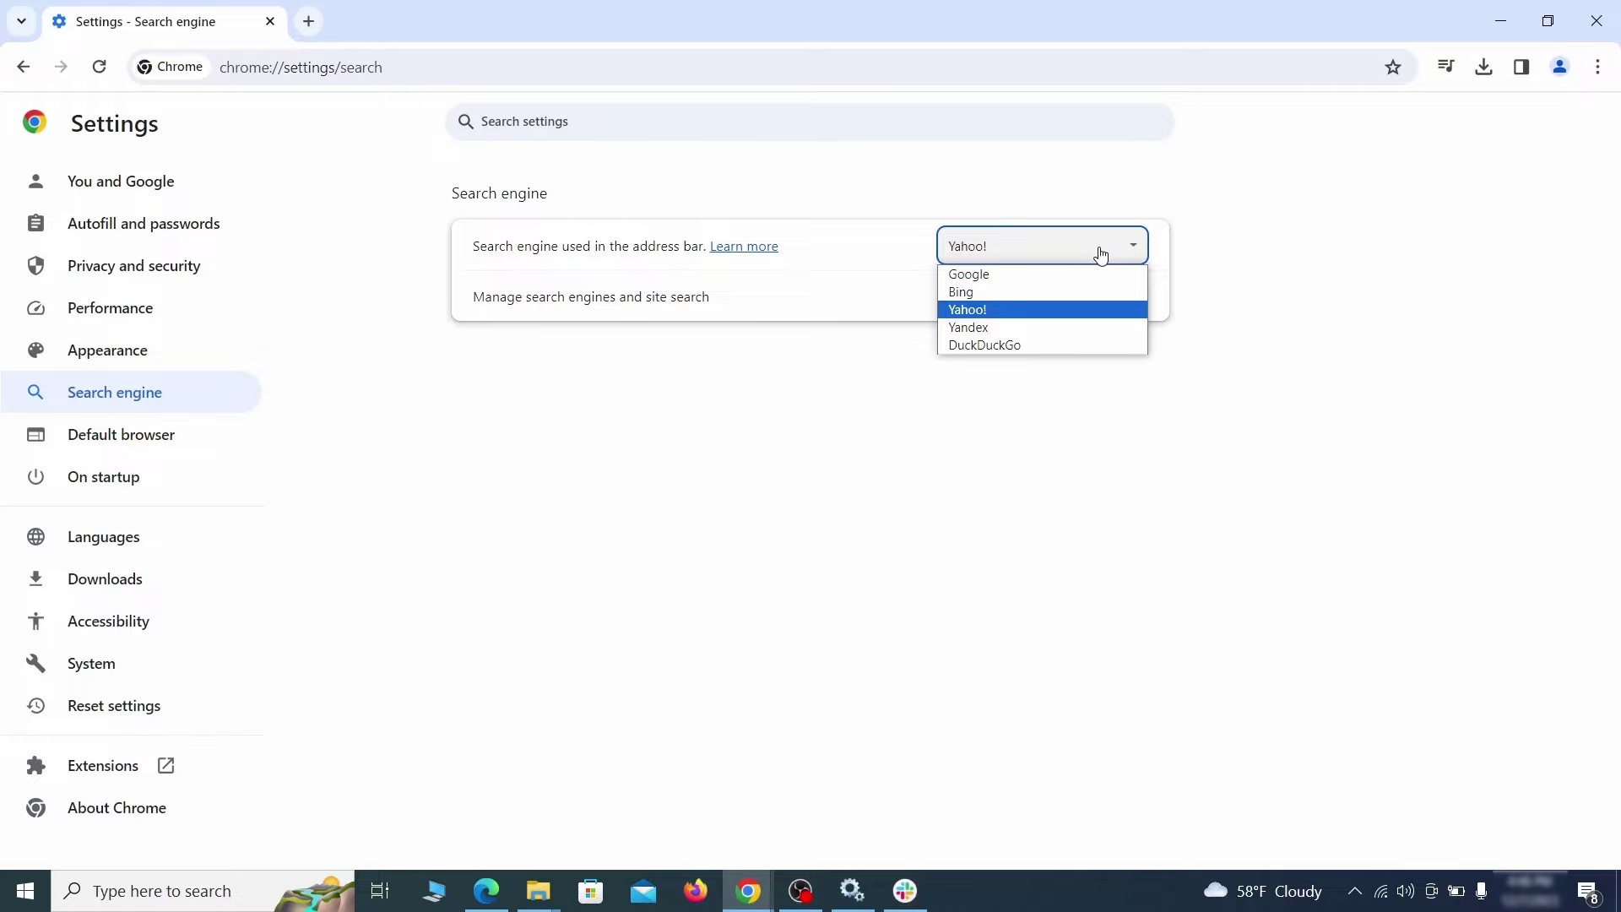
pyautogui.click(1062, 275)
# Delete the ExampleRougeURL.com entry from the site search list in the search engine management settings
pyautogui.click(1042, 311)
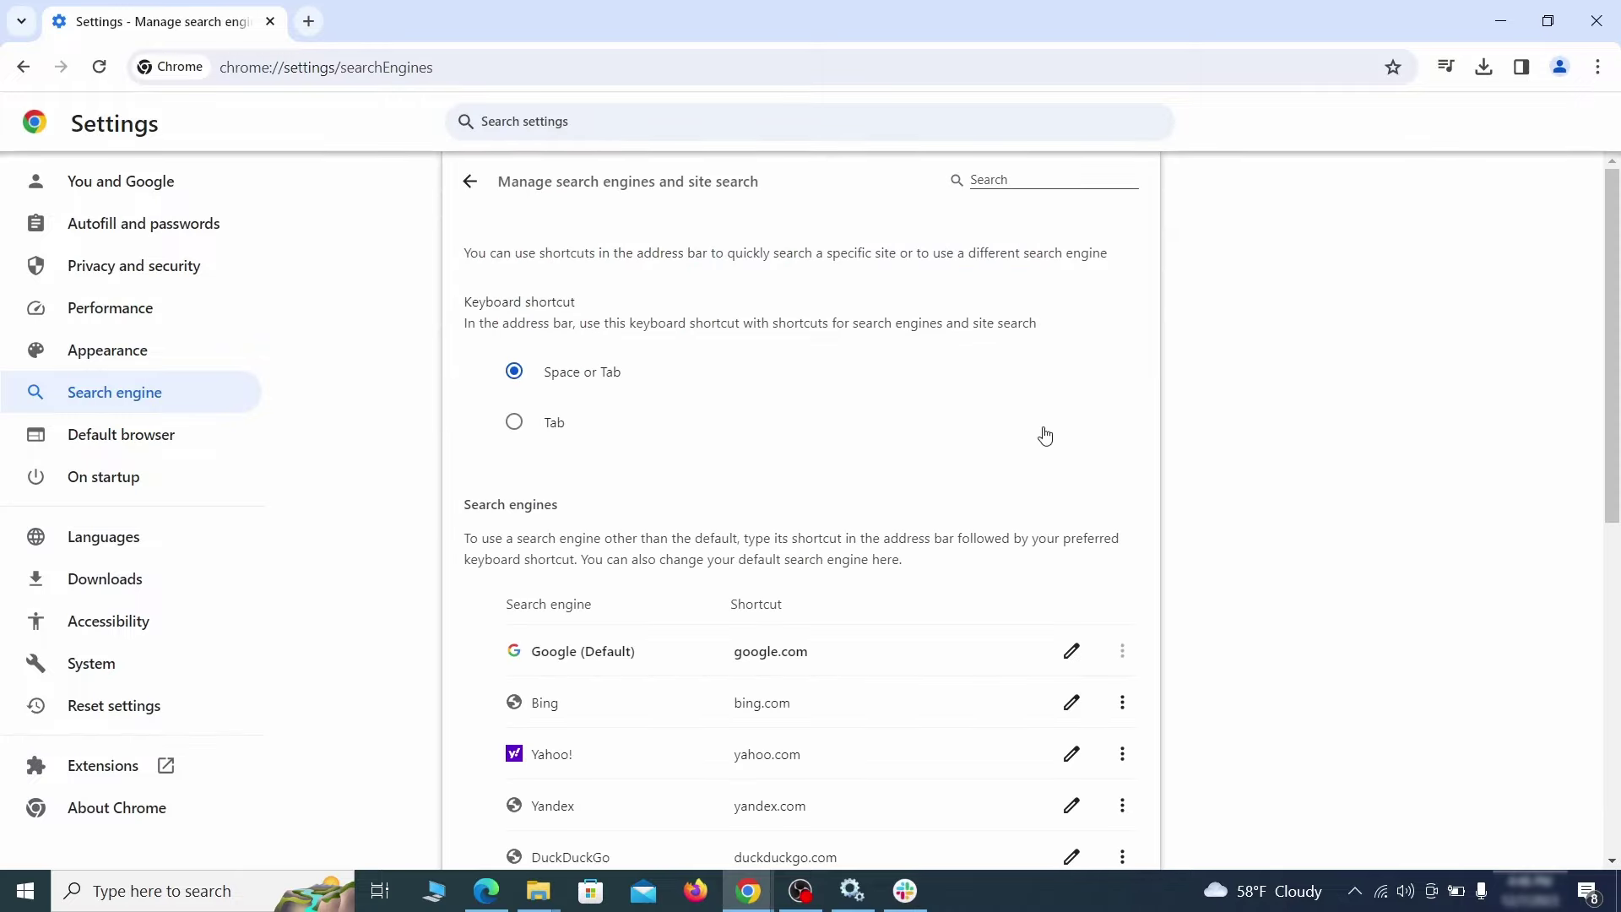
pyautogui.scroll(-8, 1045, 436)
pyautogui.click(1122, 518)
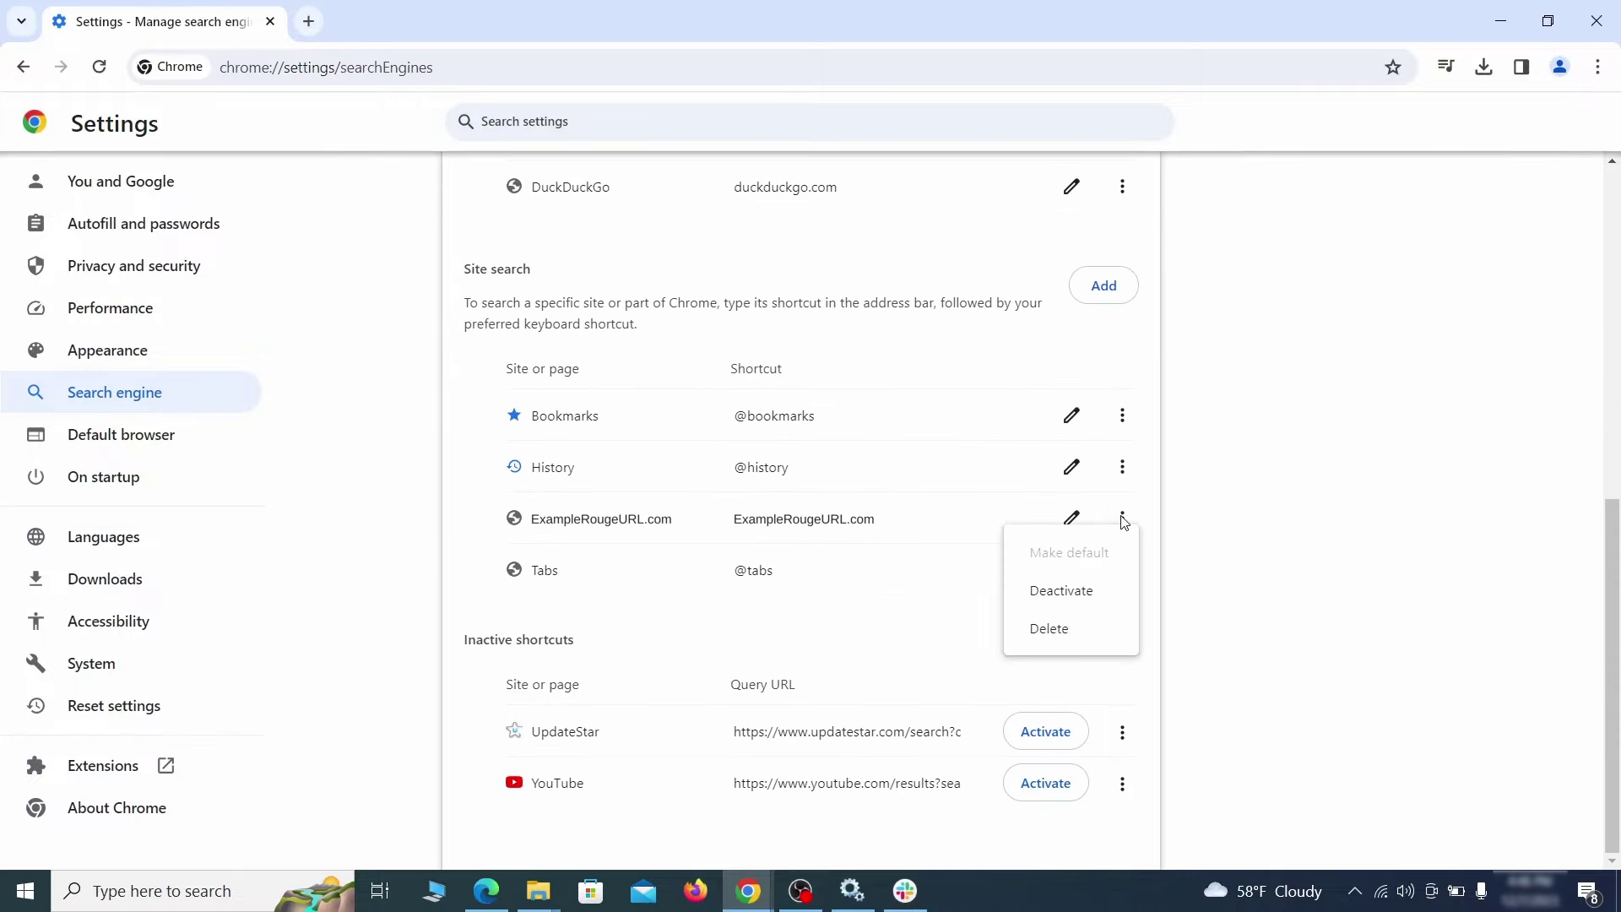
pyautogui.click(1051, 631)
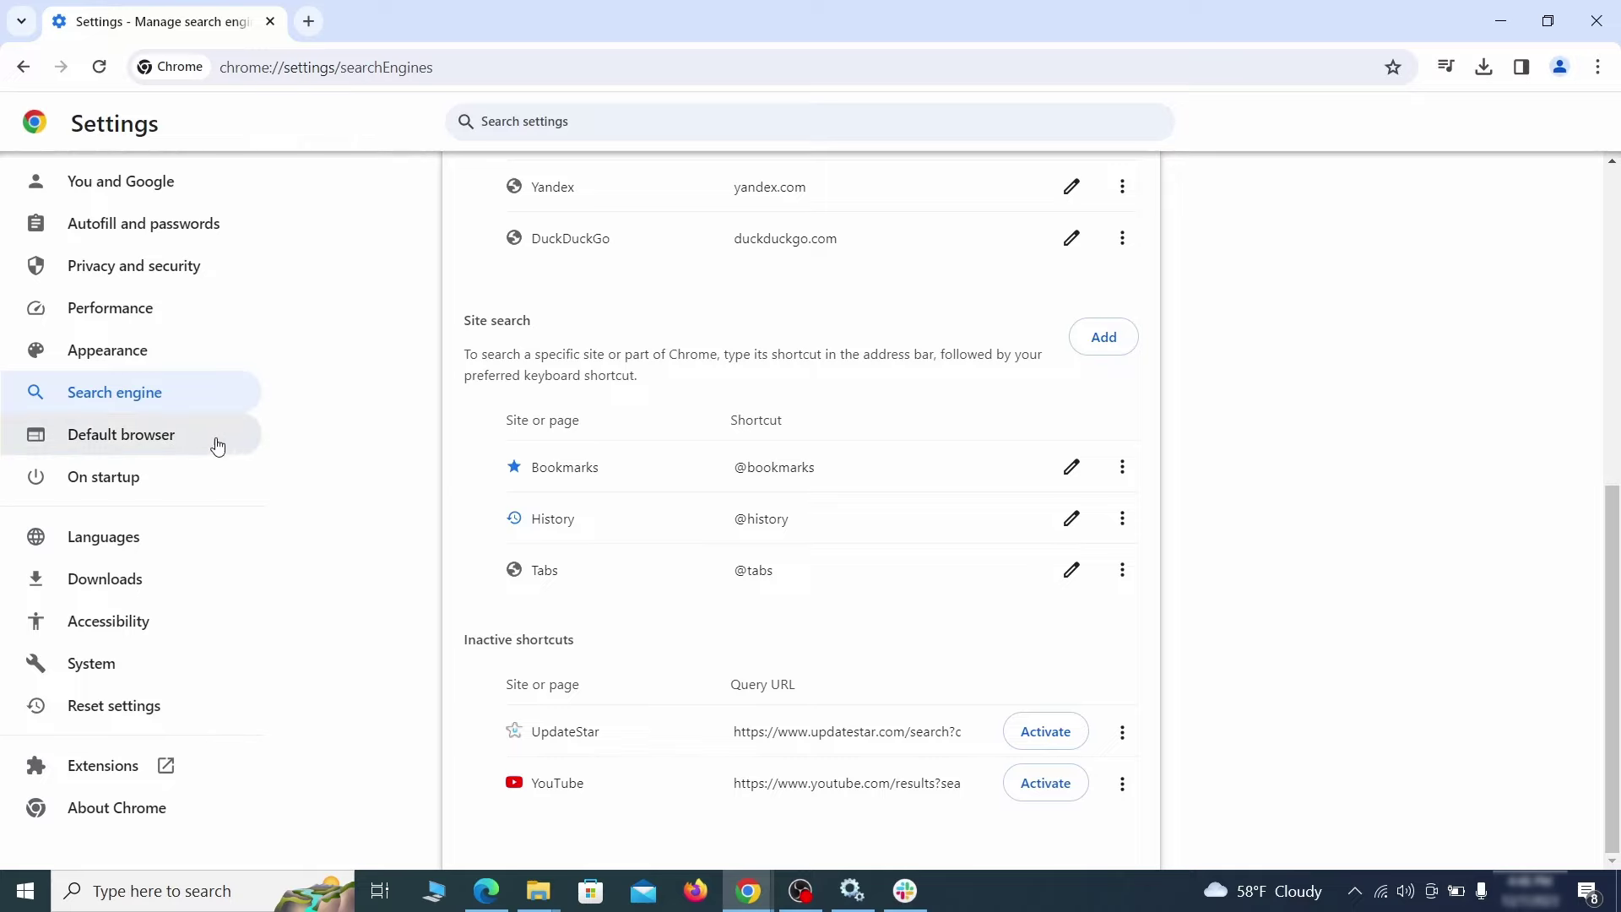
# Remove the ExampleRougeURL.com page from the On startup settings and select "Continue where you left off"
pyautogui.click(127, 474)
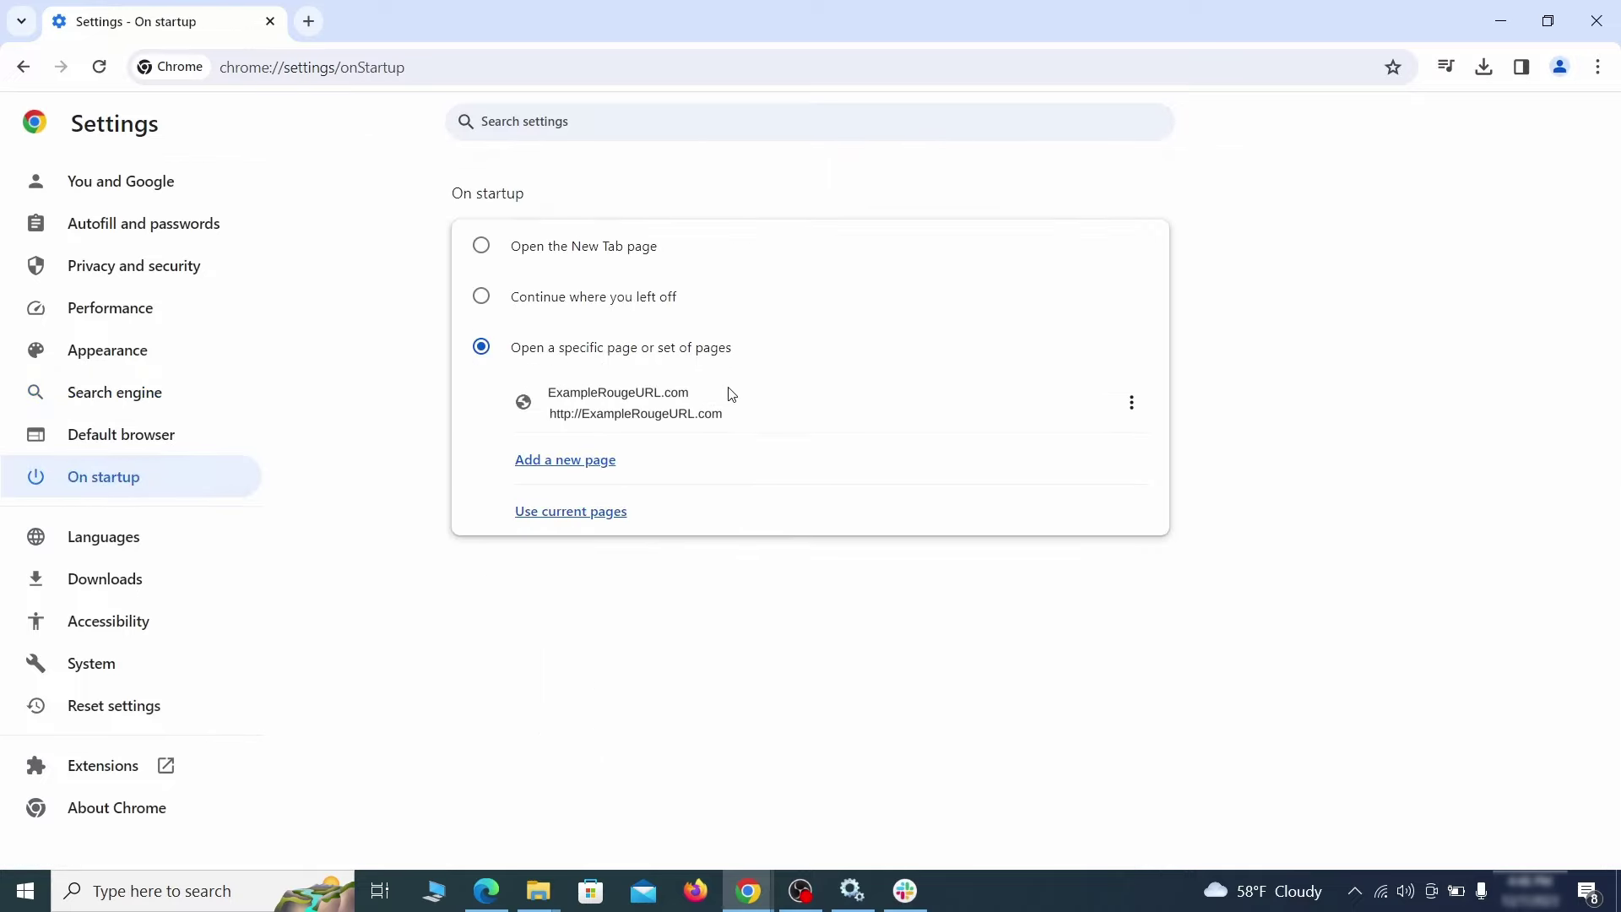
pyautogui.click(1131, 402)
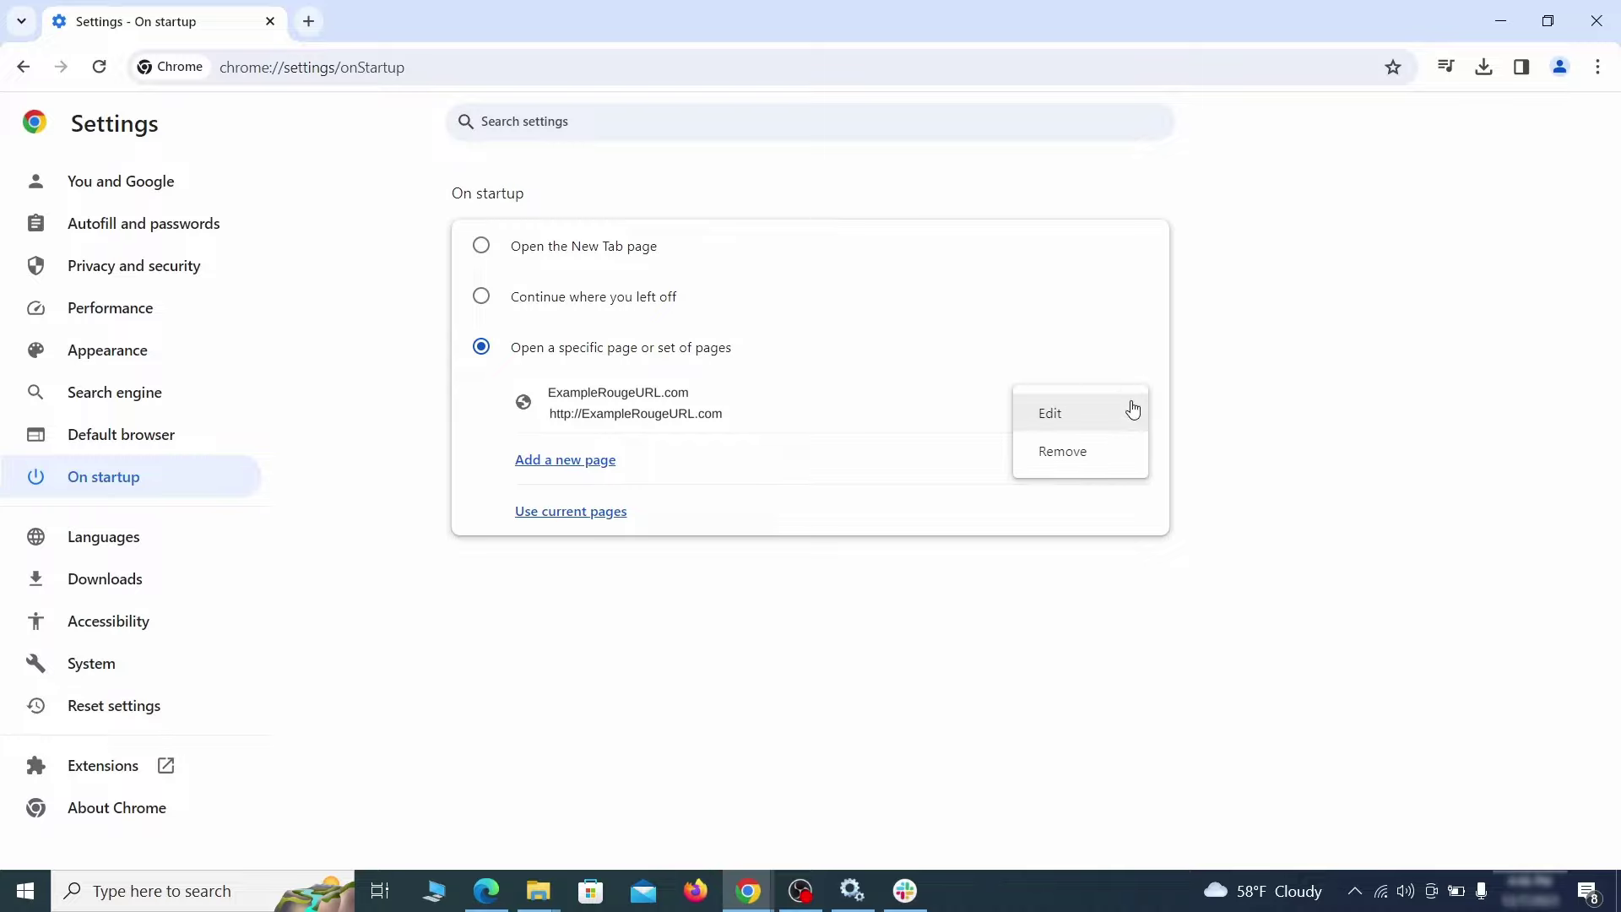
pyautogui.click(1081, 453)
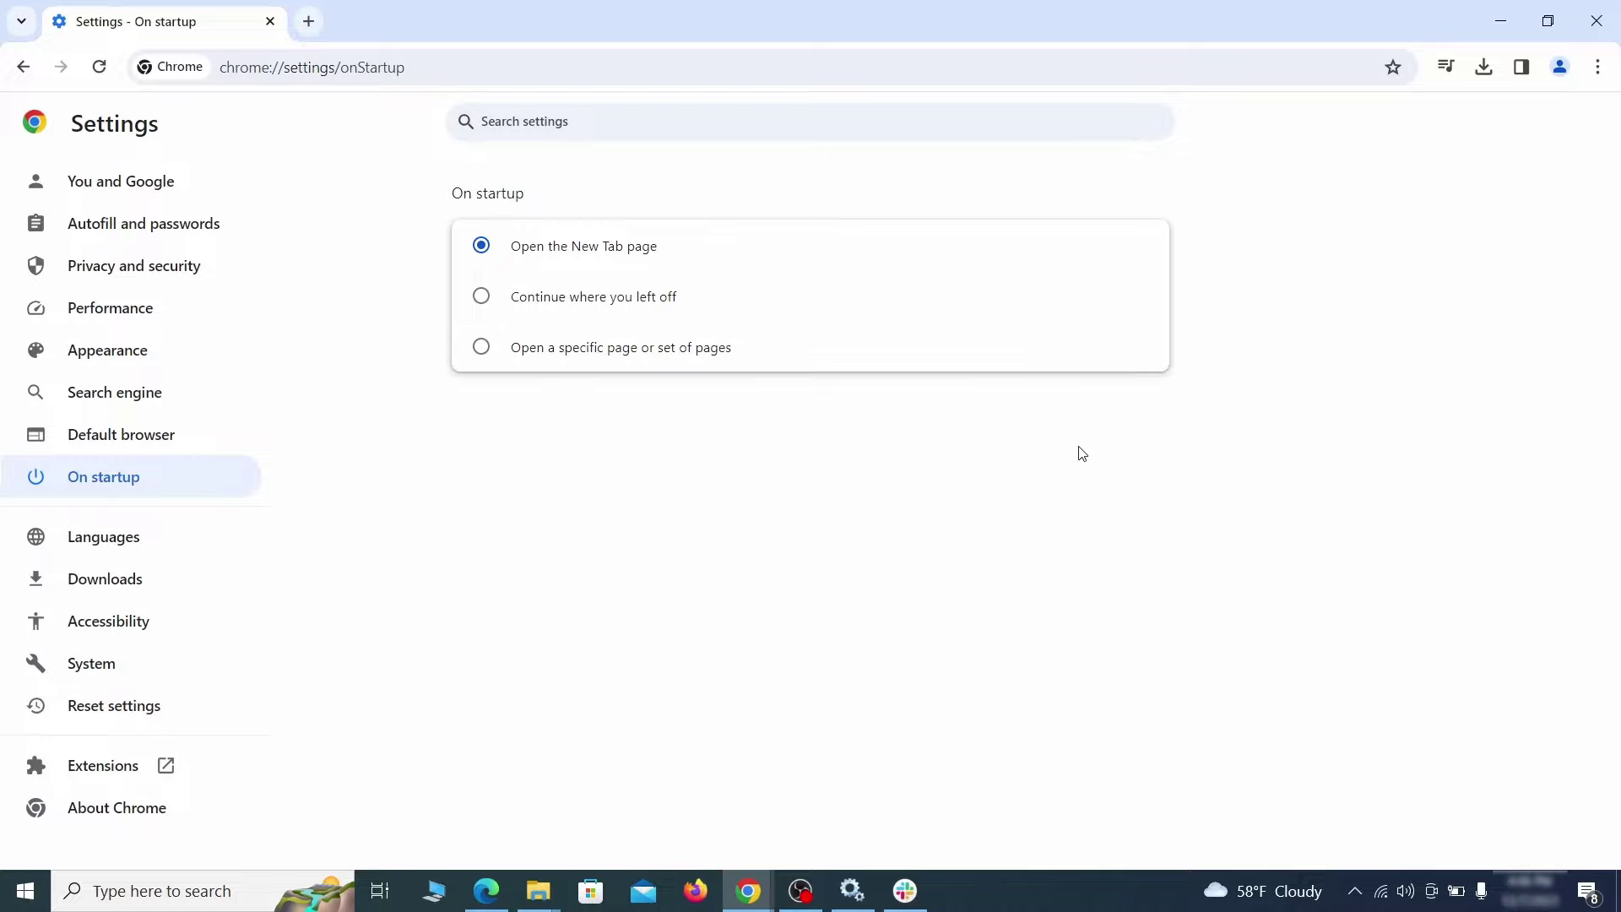
pyautogui.click(483, 302)
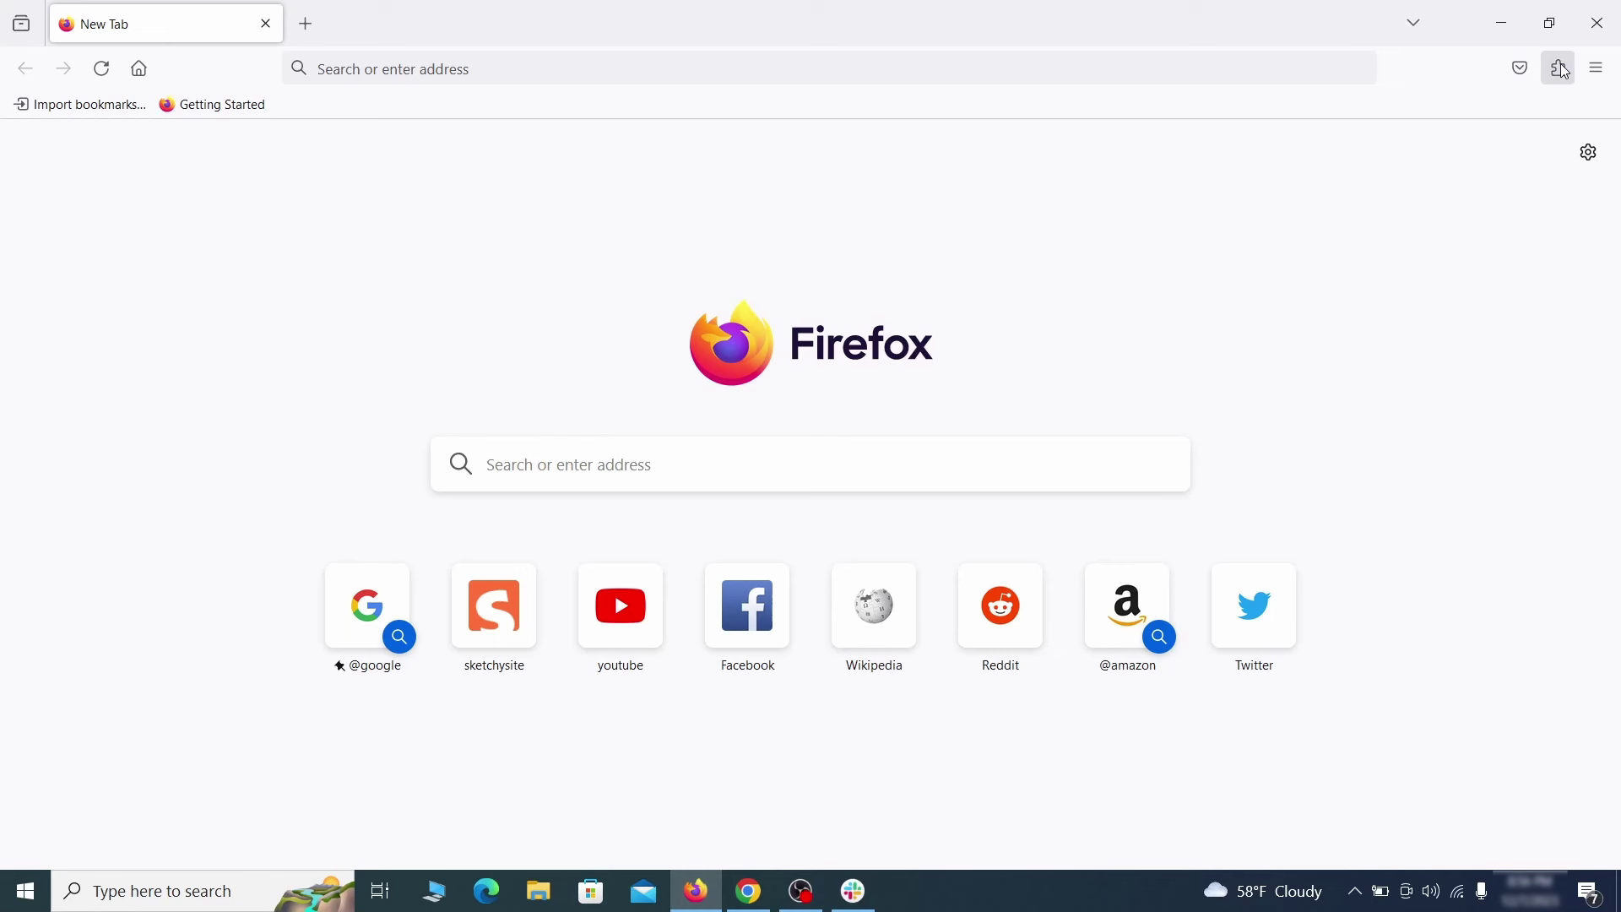
# Disable the Contenu+ extension in Firefox and remove it without reporting it
pyautogui.click(1560, 67)
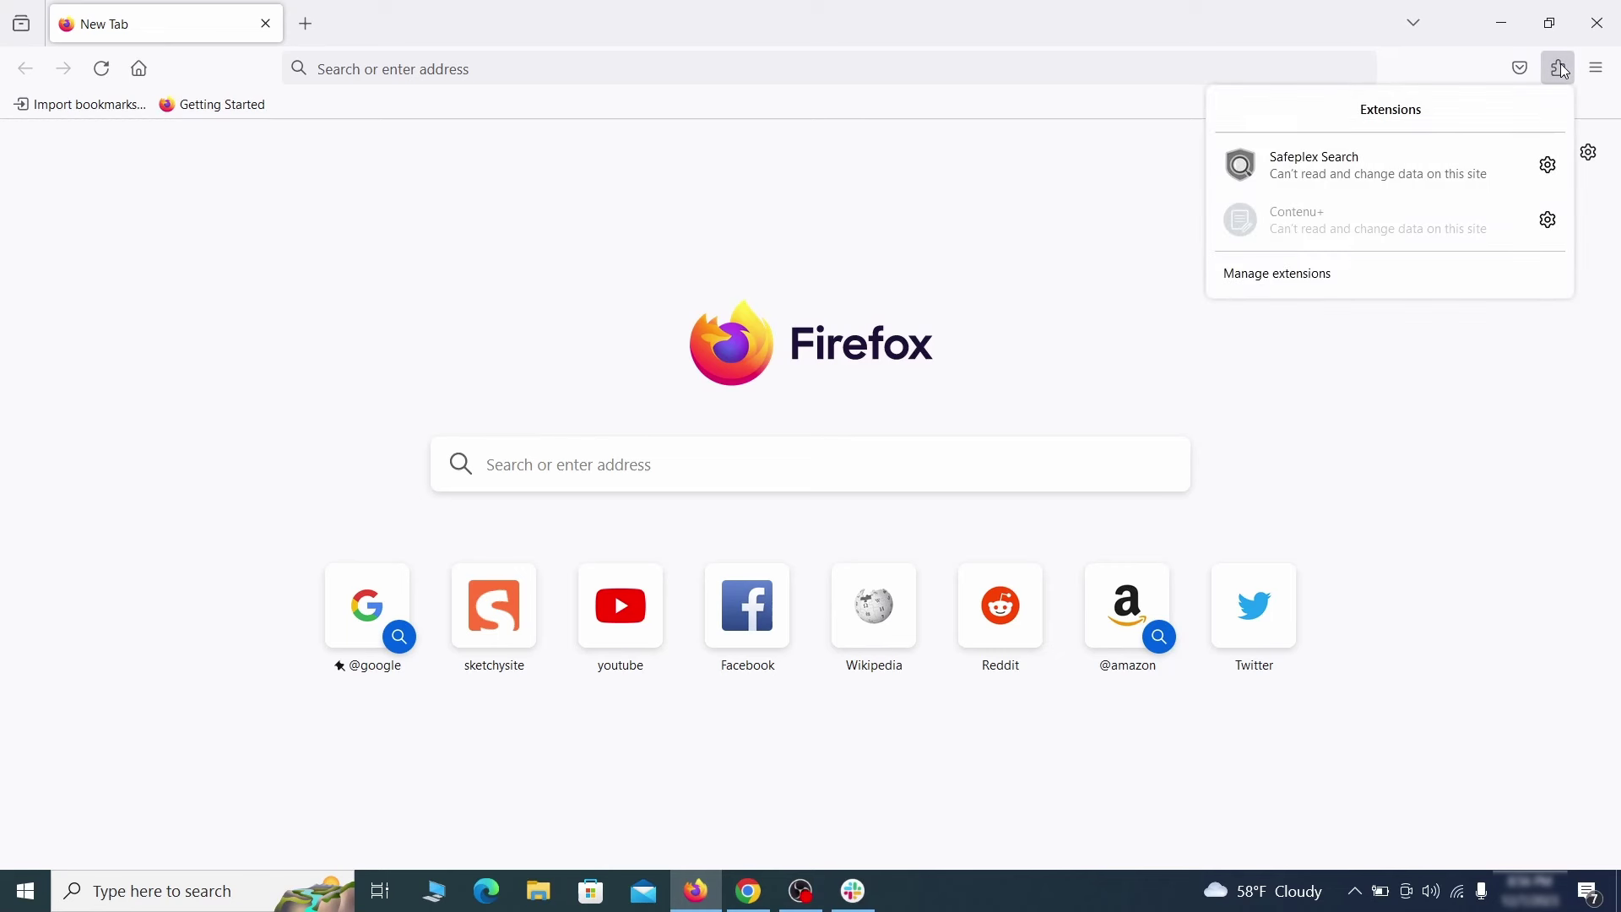
pyautogui.click(1364, 277)
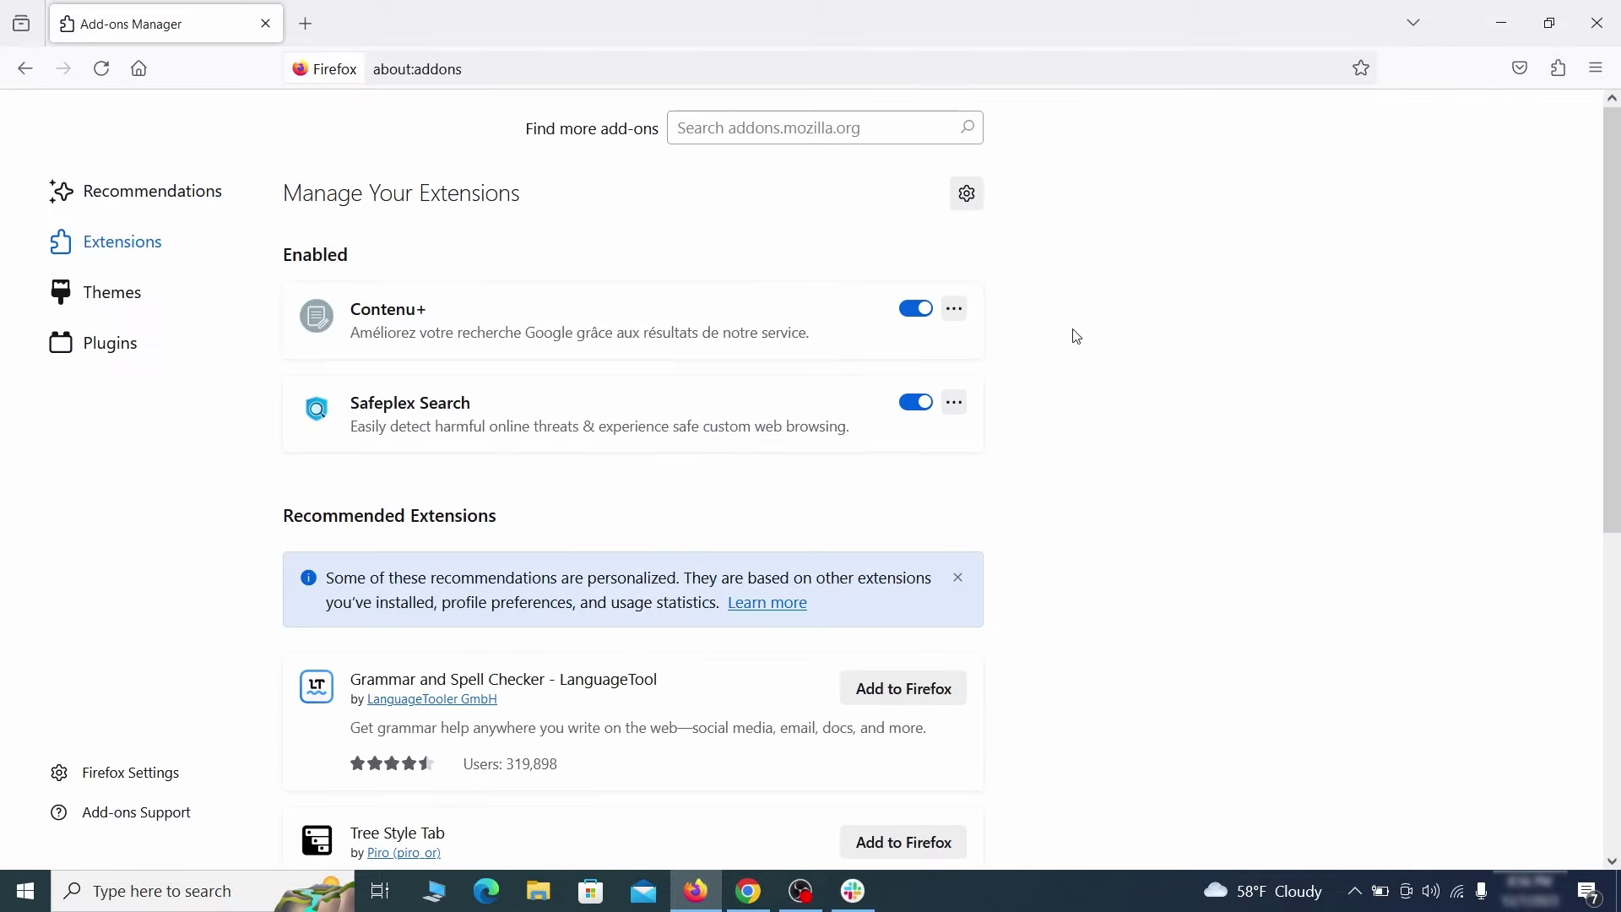
pyautogui.click(916, 309)
pyautogui.click(955, 308)
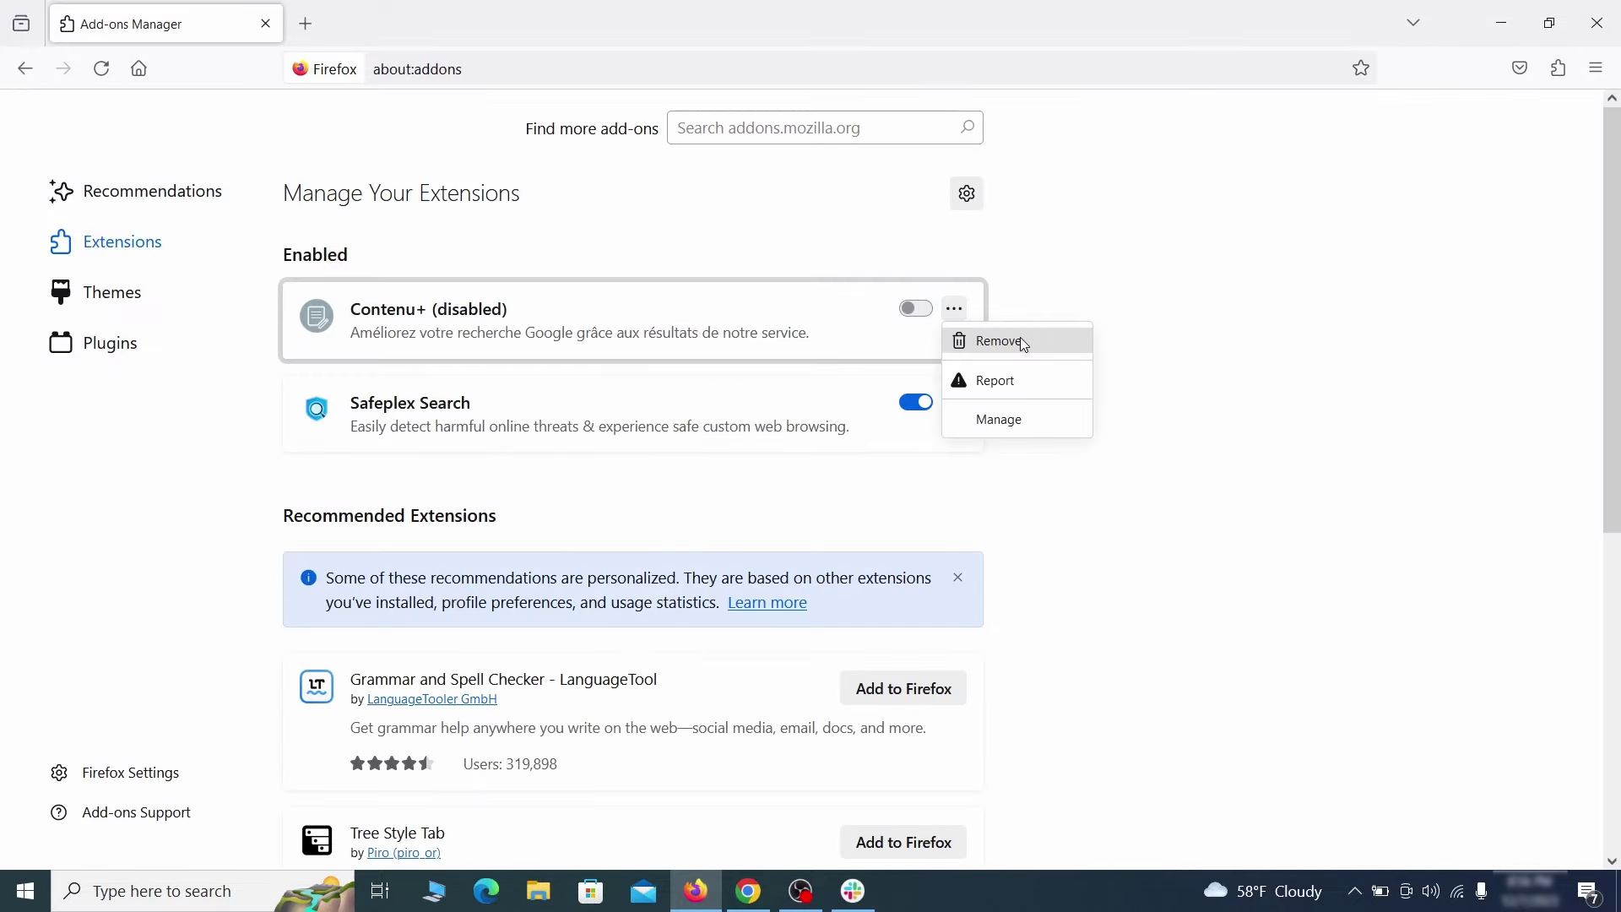
pyautogui.click(1024, 342)
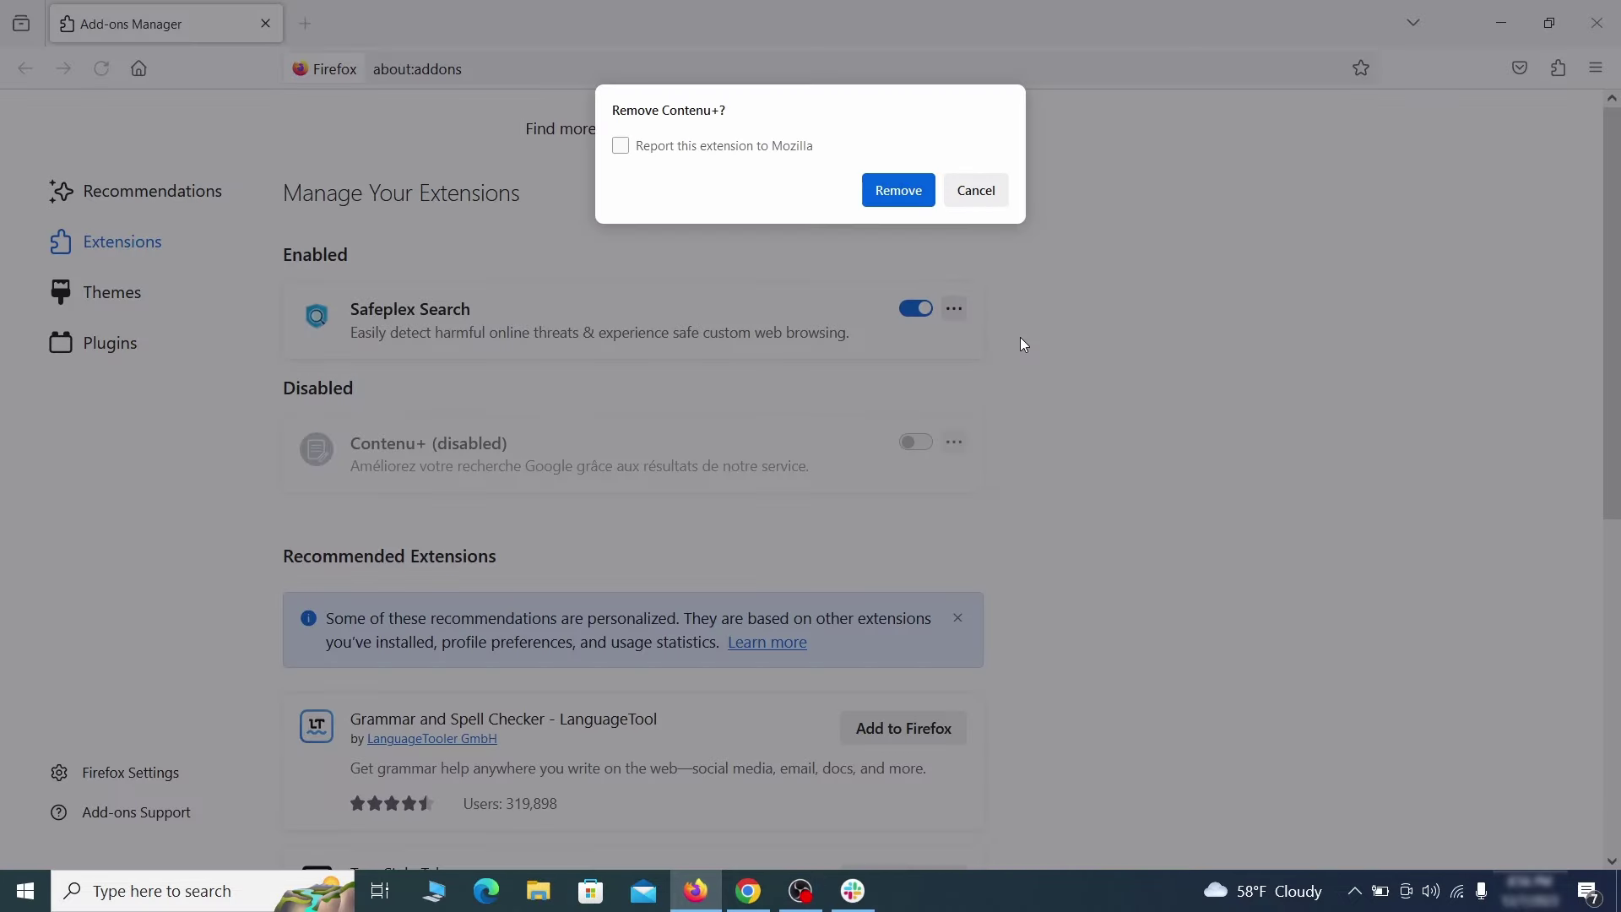
pyautogui.click(898, 191)
# Clear the custom address ExampleRougeURL.com from the homepage and new windows setting in the Home preferences
pyautogui.click(1596, 67)
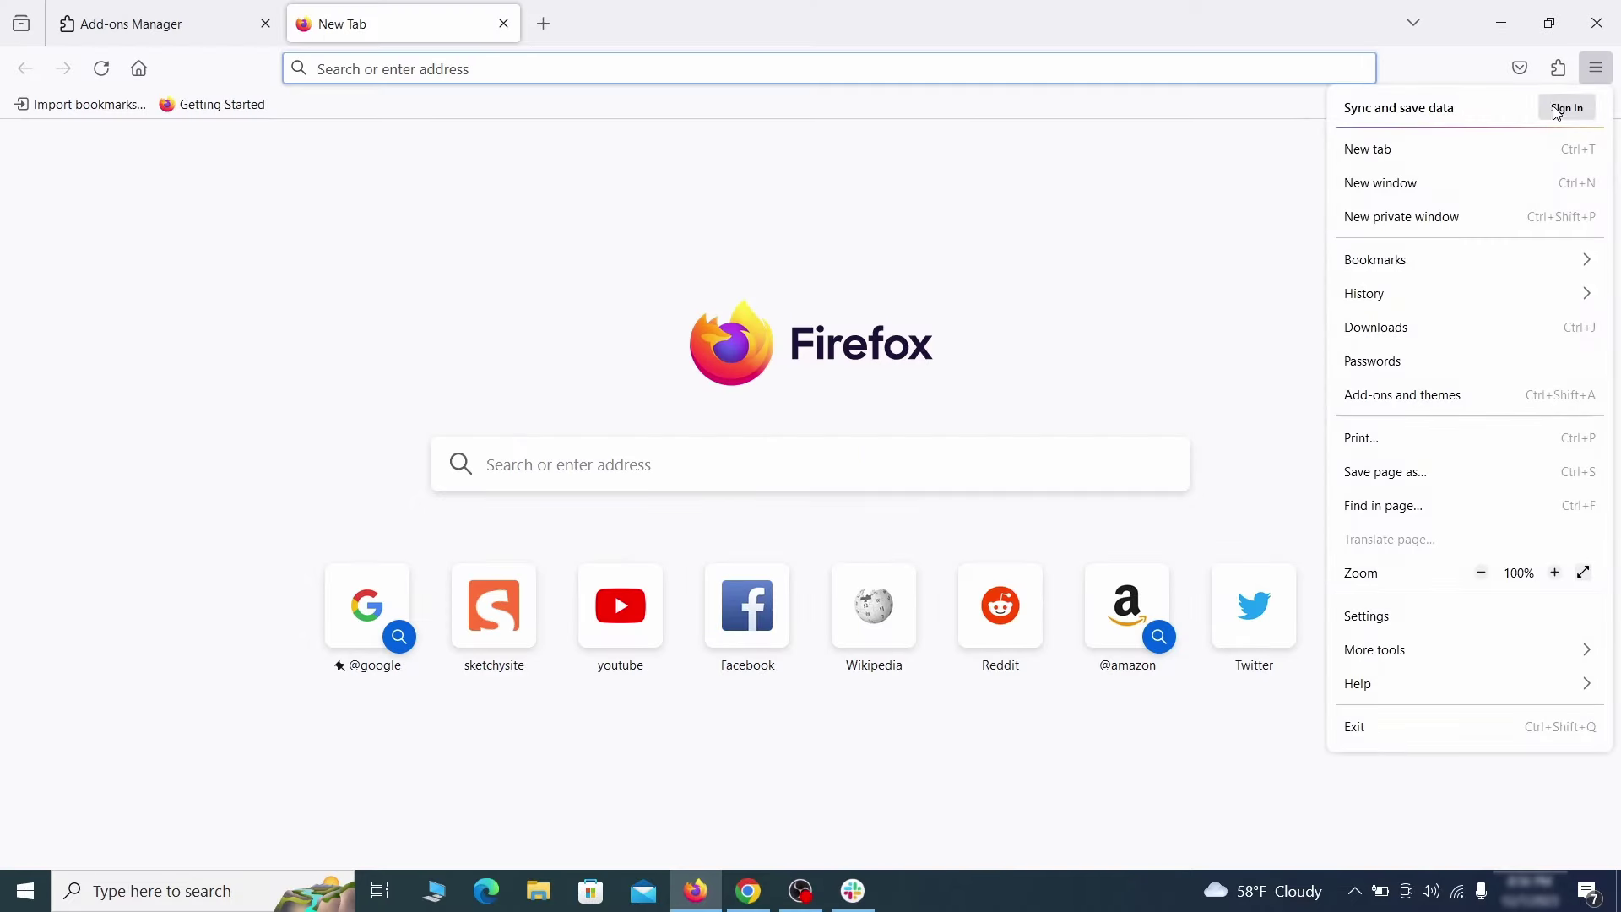
pyautogui.click(1398, 615)
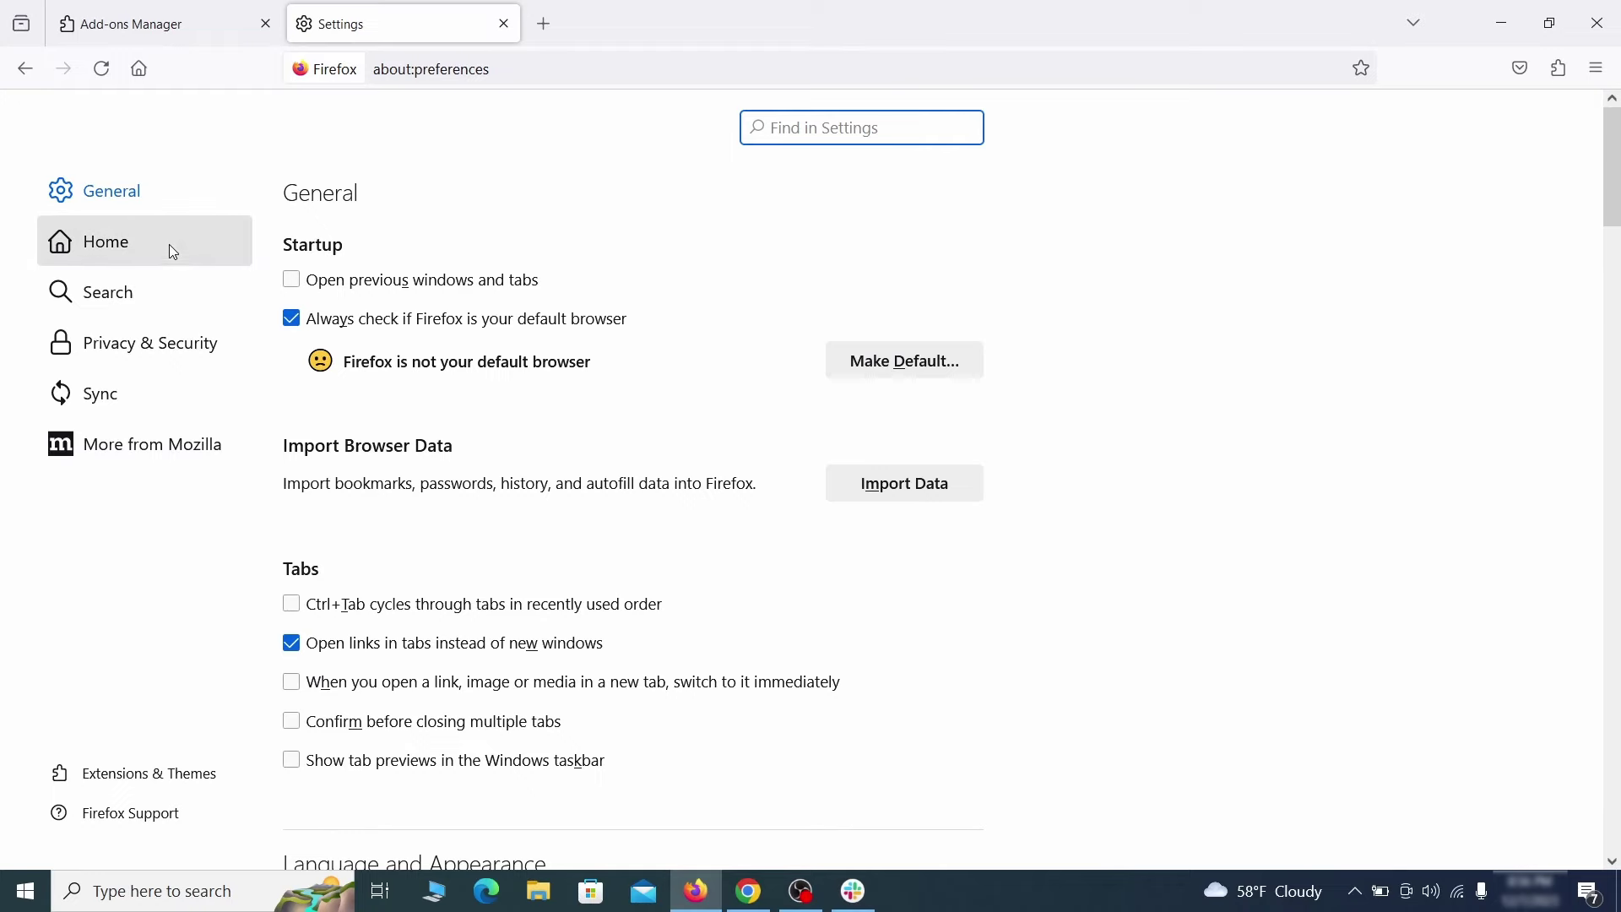
pyautogui.click(121, 243)
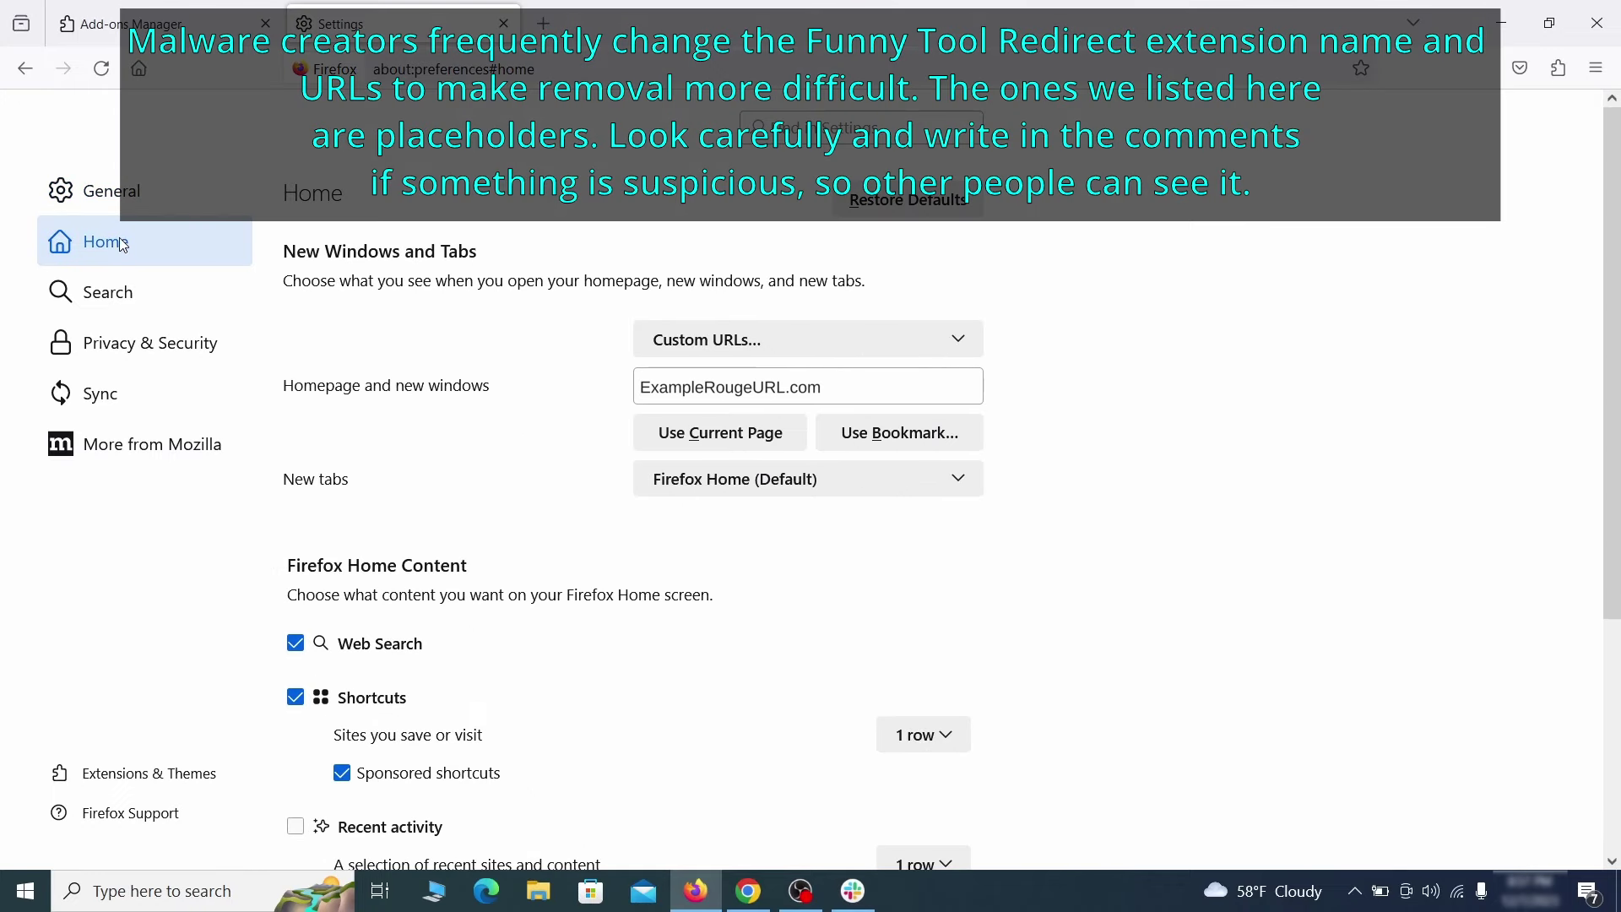
pyautogui.tripleClick(818, 387)
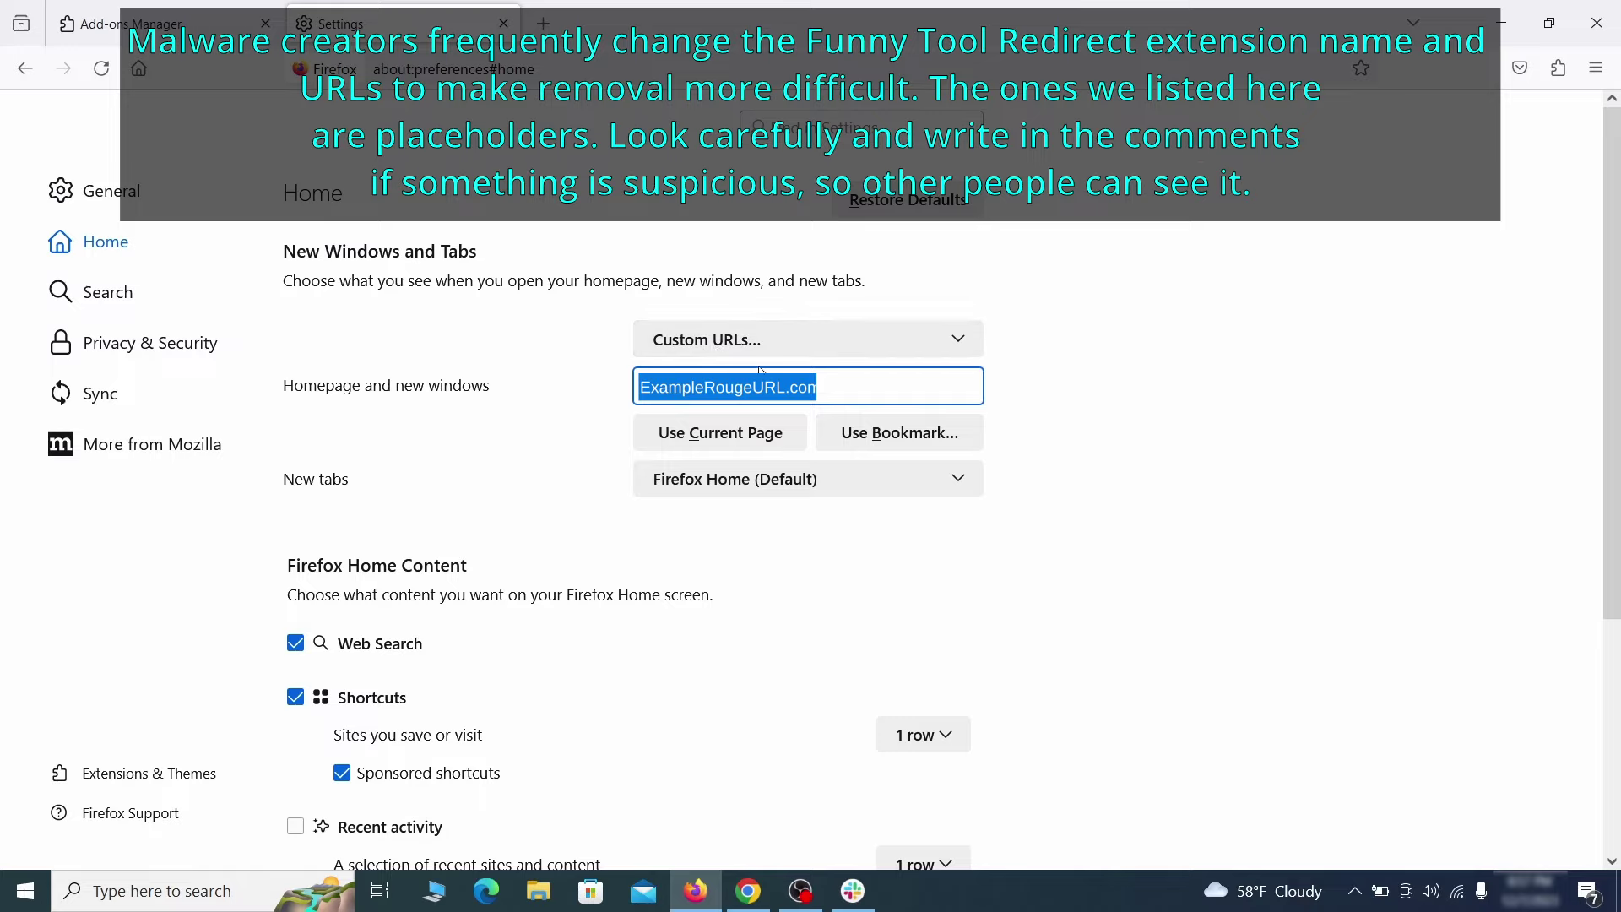
pyautogui.press('BackSpace')
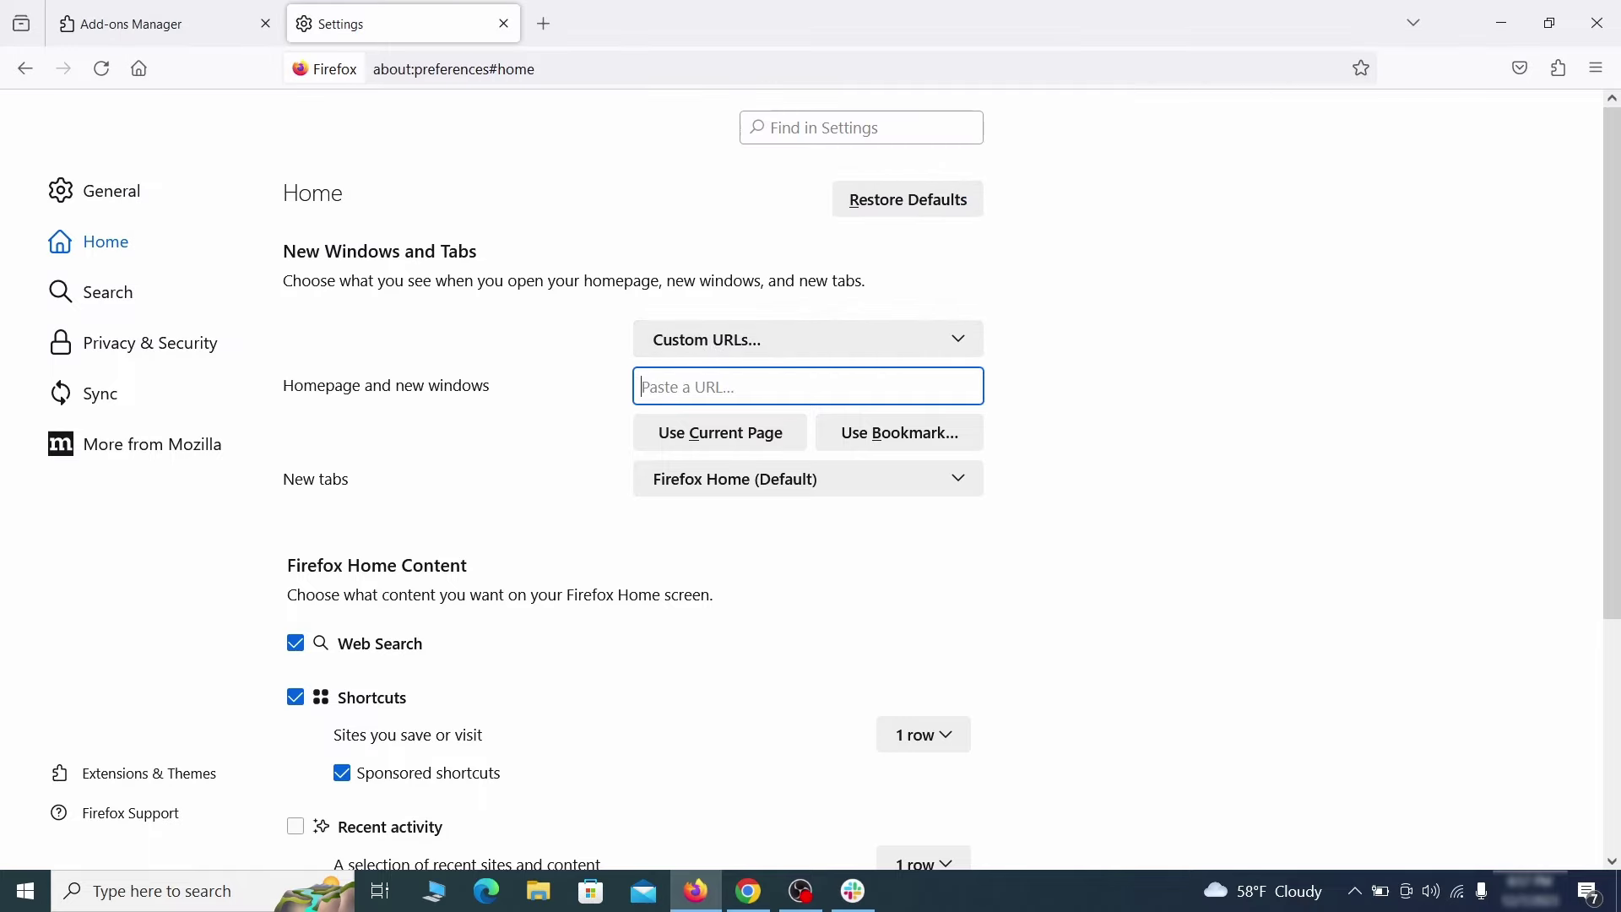
# Set Google as the default search engine in the Search preferences
pyautogui.click(114, 293)
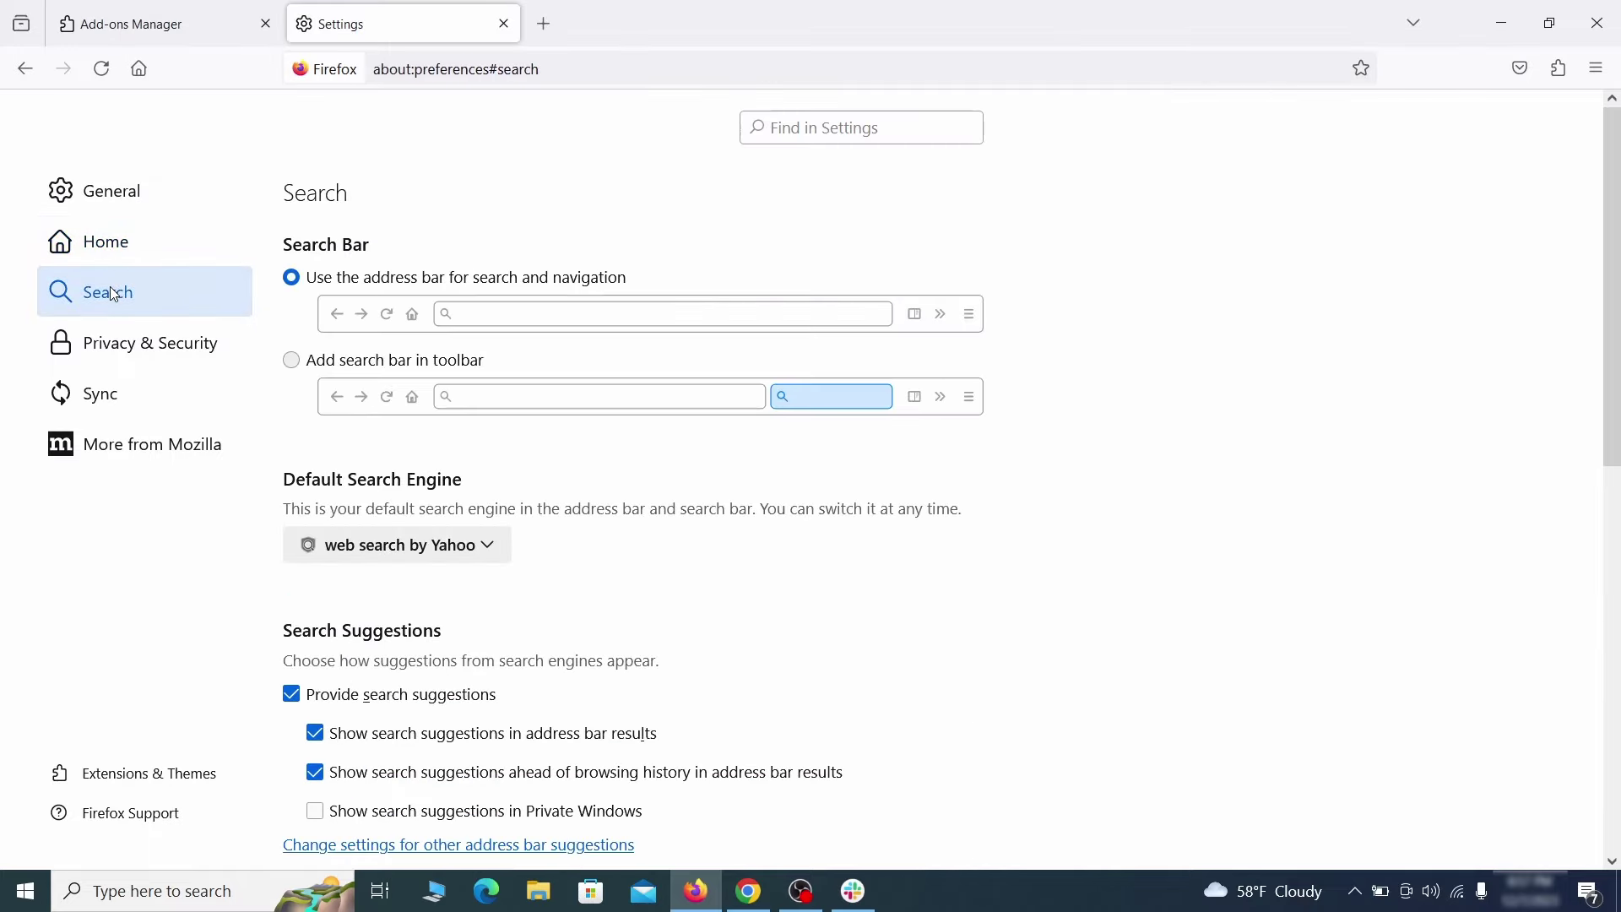
pyautogui.scroll(-2, 484, 428)
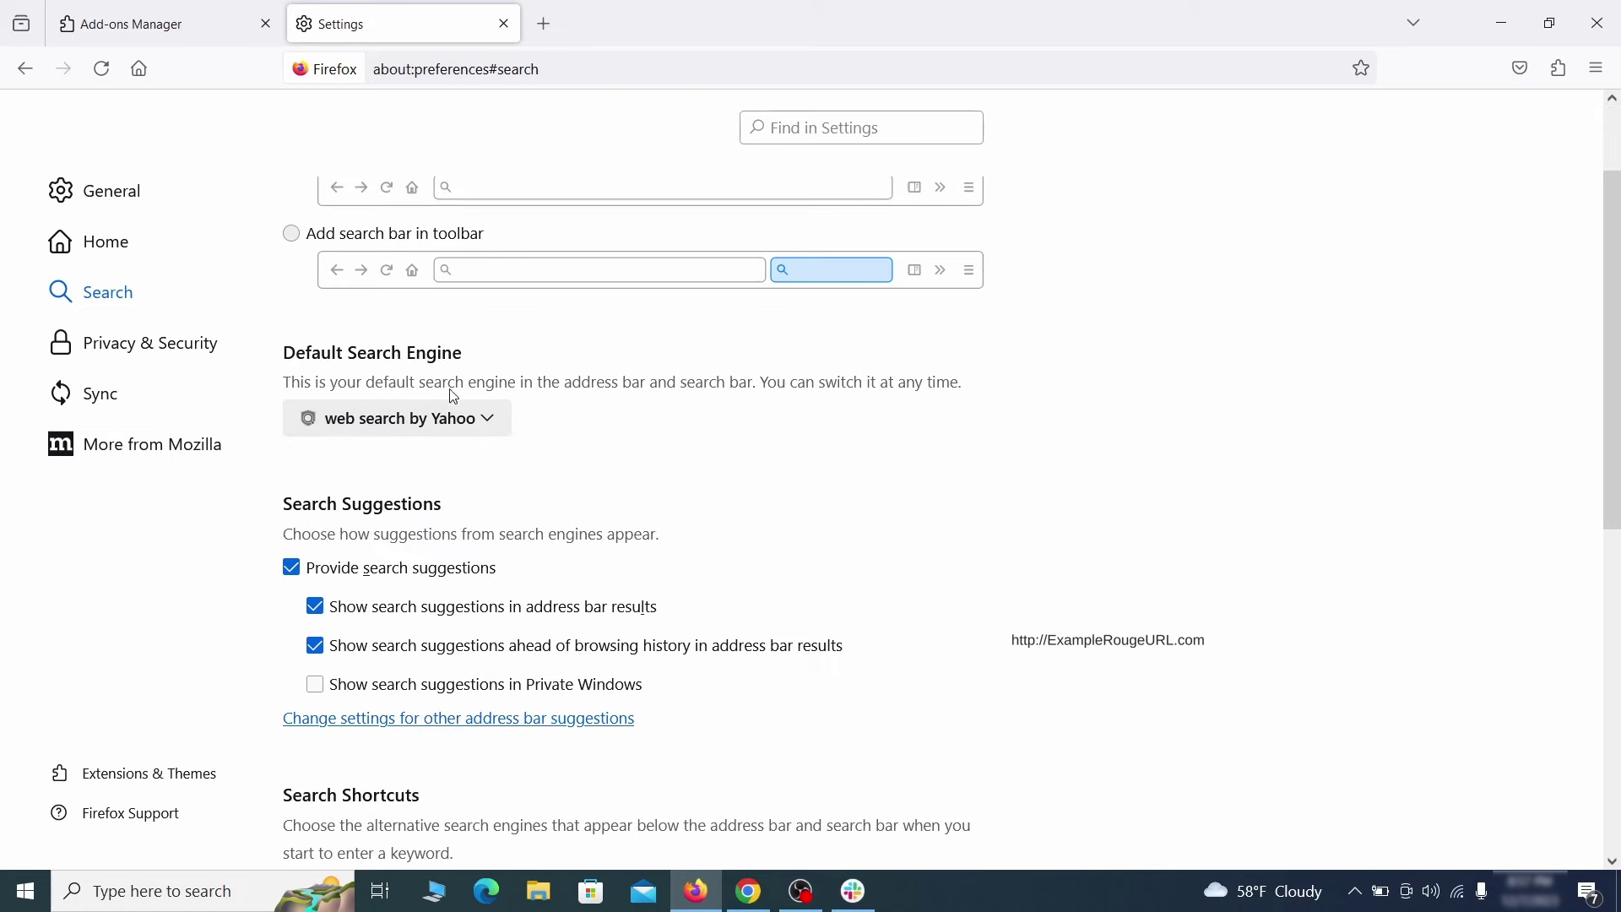
pyautogui.click(486, 428)
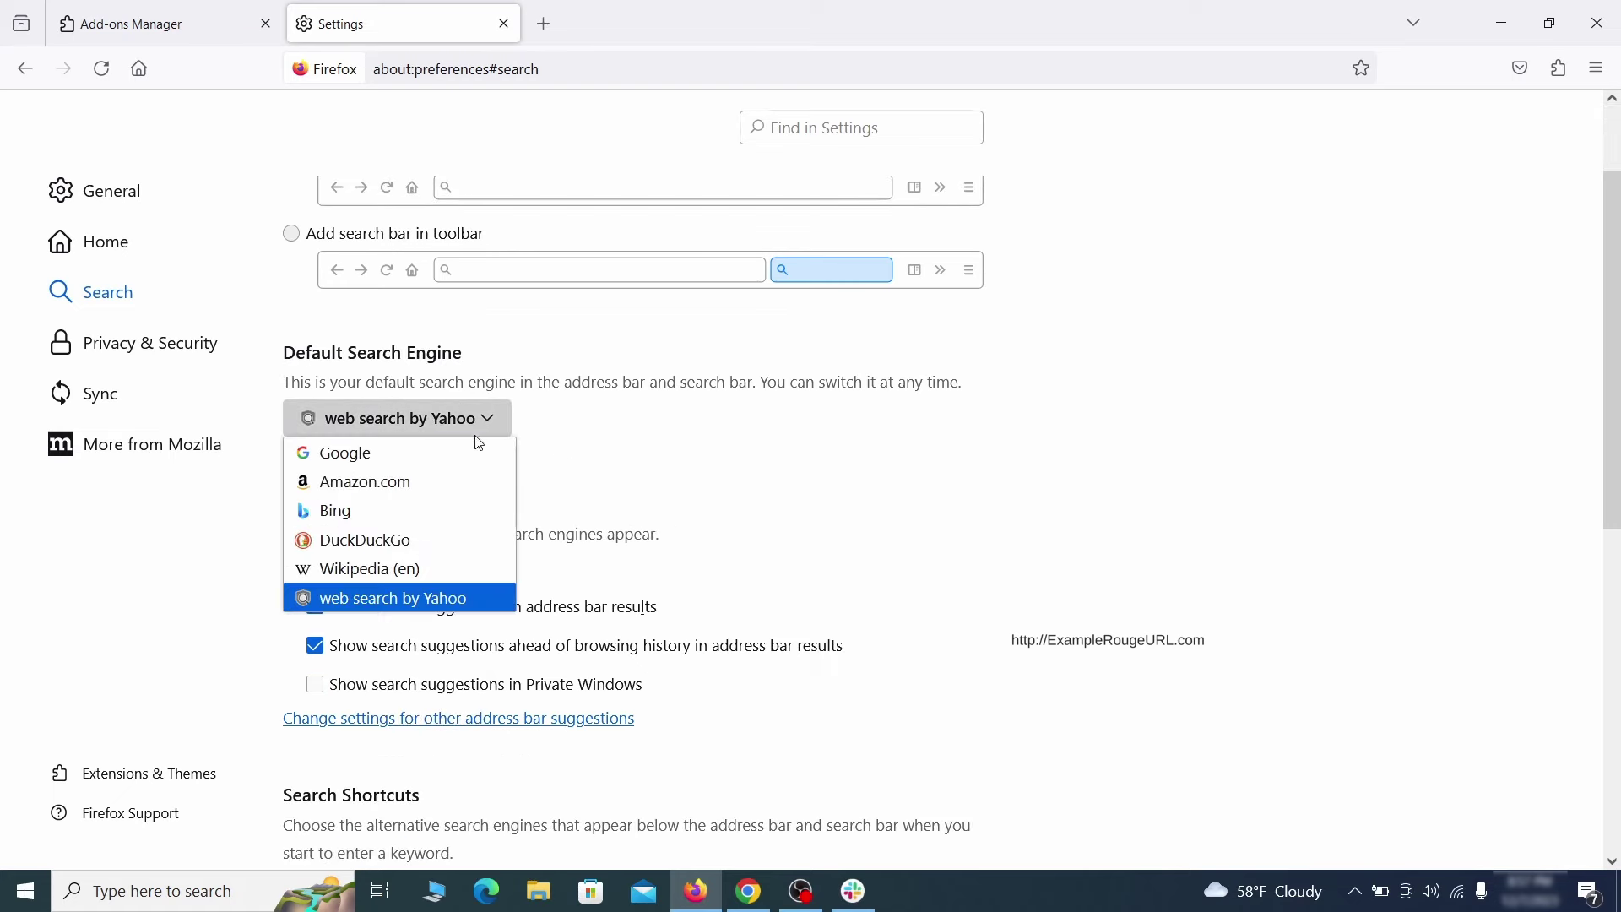
pyautogui.click(470, 452)
# Remove the "web search by Yahoo" engine with the Safeplex Search keyword from the search shortcuts
pyautogui.scroll(-5, 680, 474)
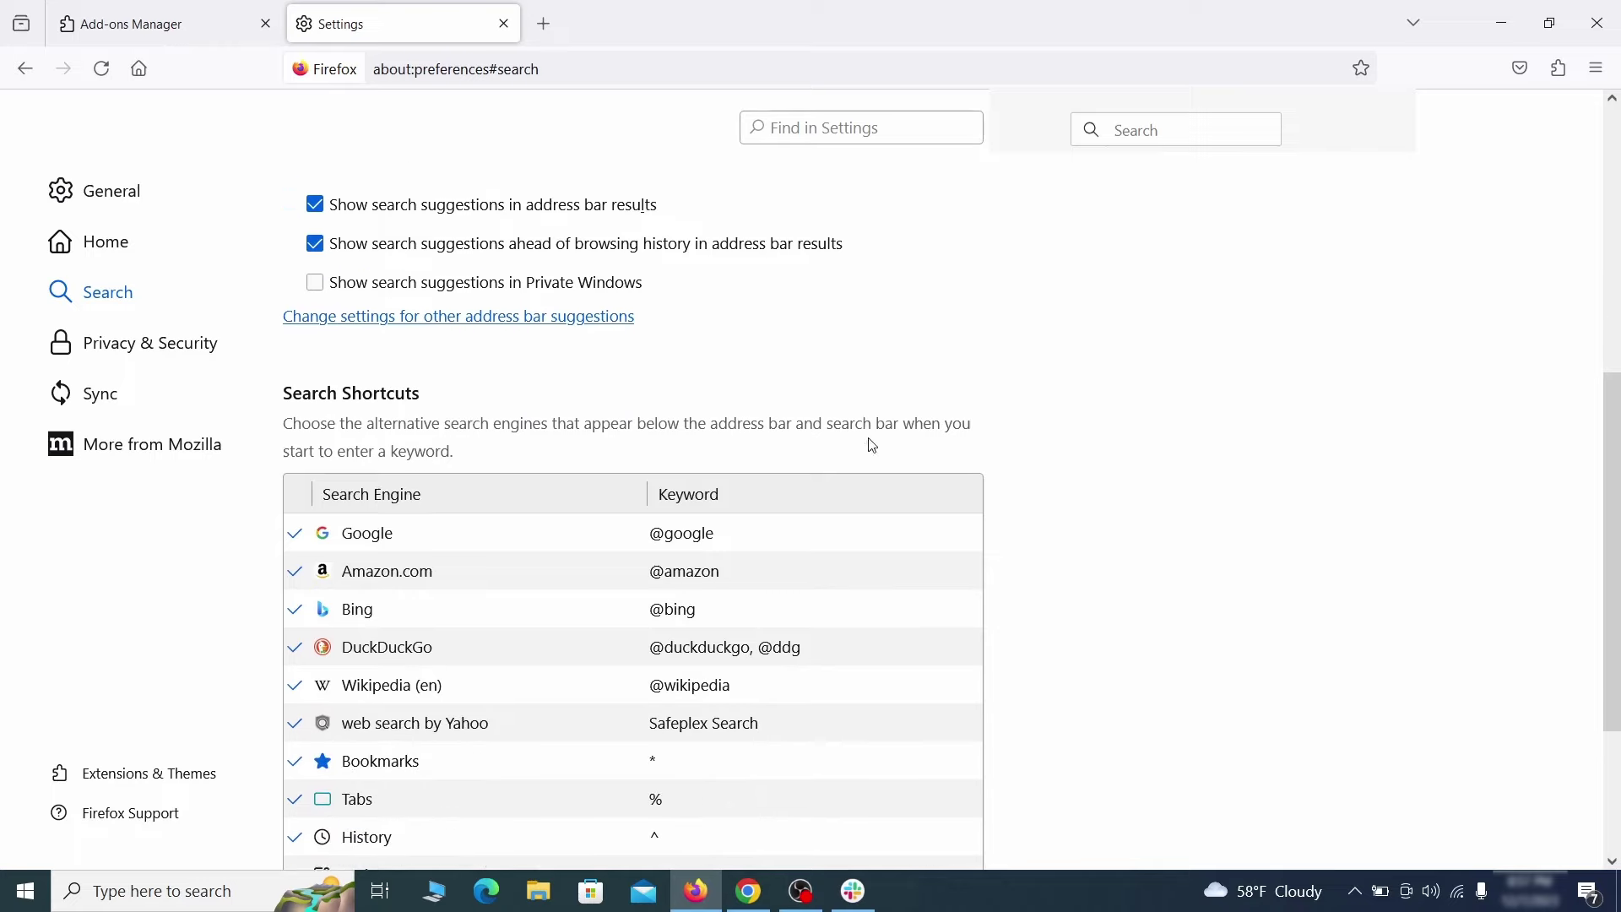
pyautogui.scroll(-5, 872, 445)
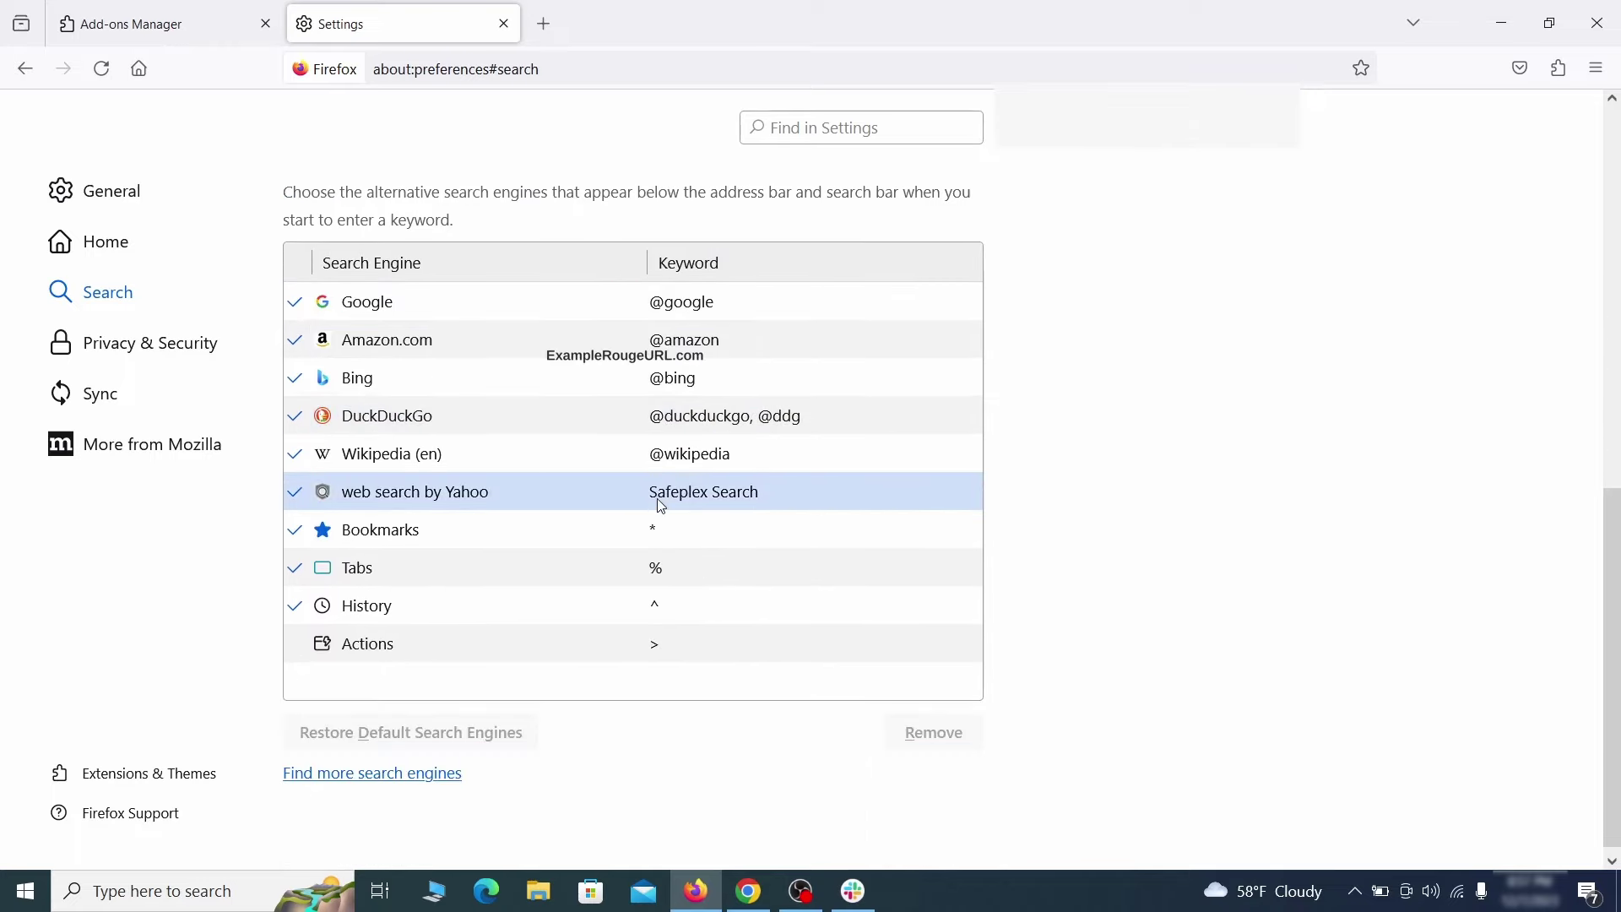
pyautogui.click(802, 495)
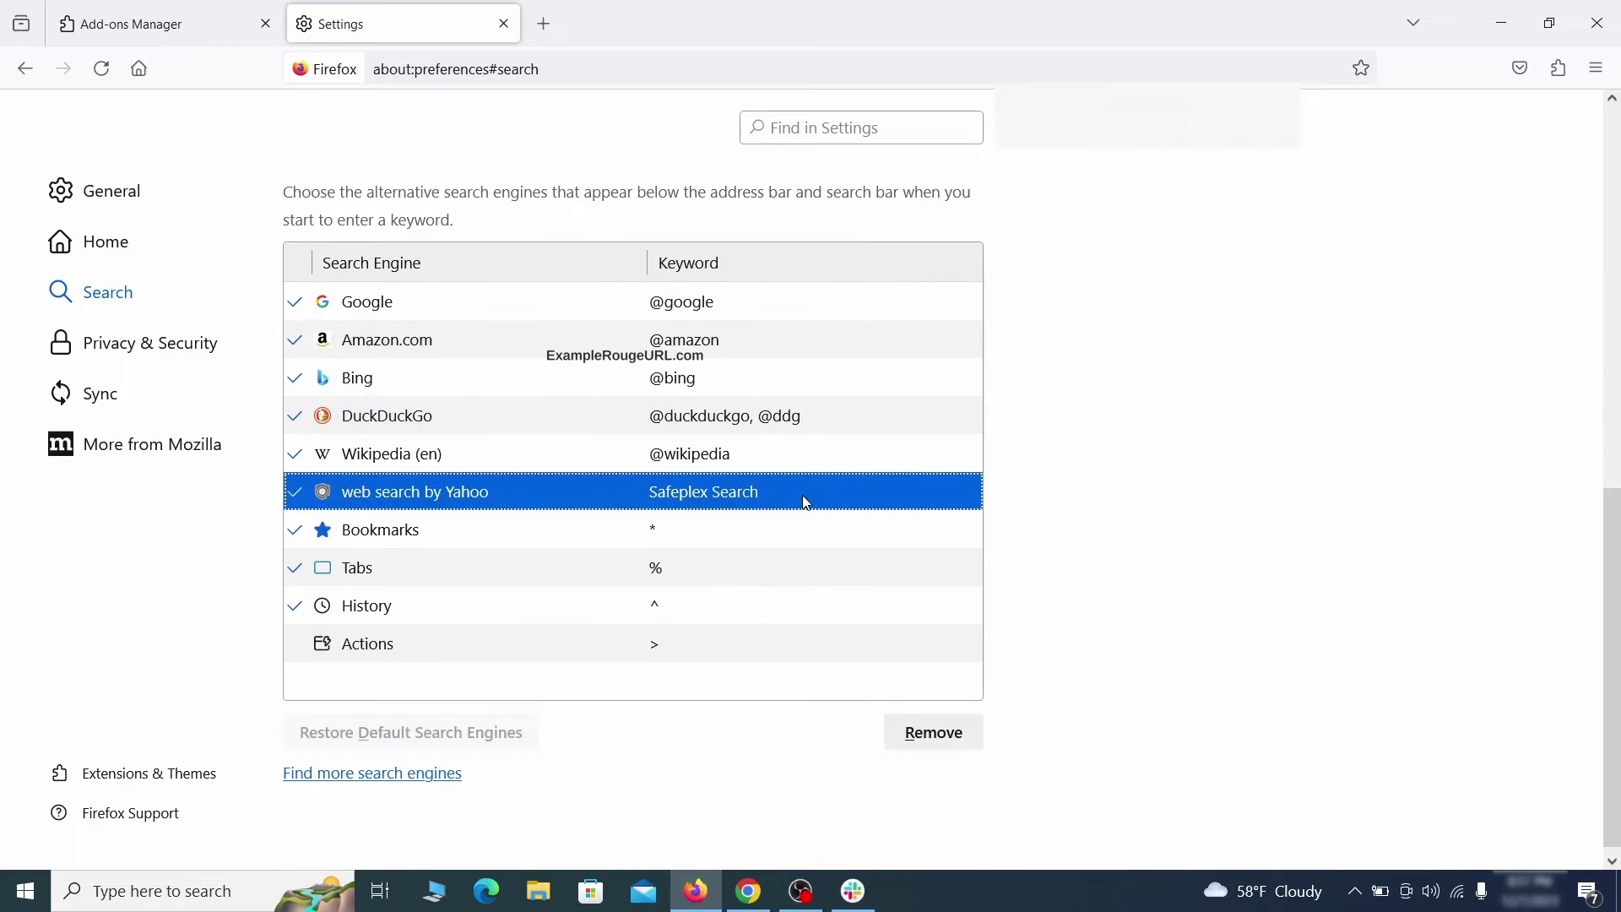
pyautogui.click(968, 751)
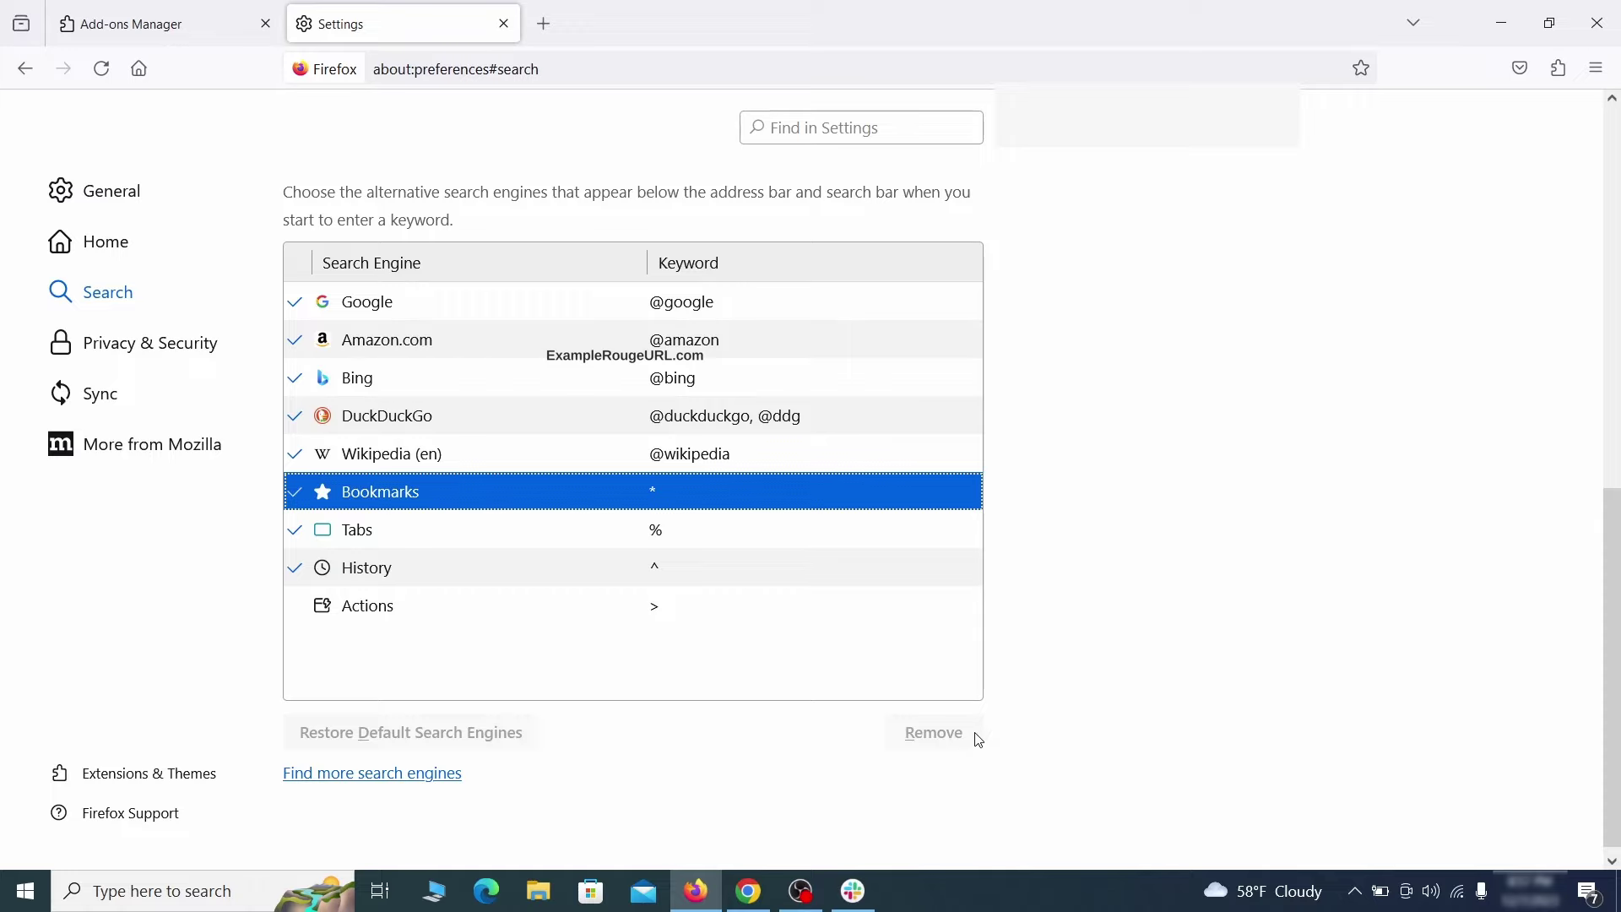
# Clear all cookies, site data and cached web content in the Privacy & Security preferences
pyautogui.scroll(5, 864, 554)
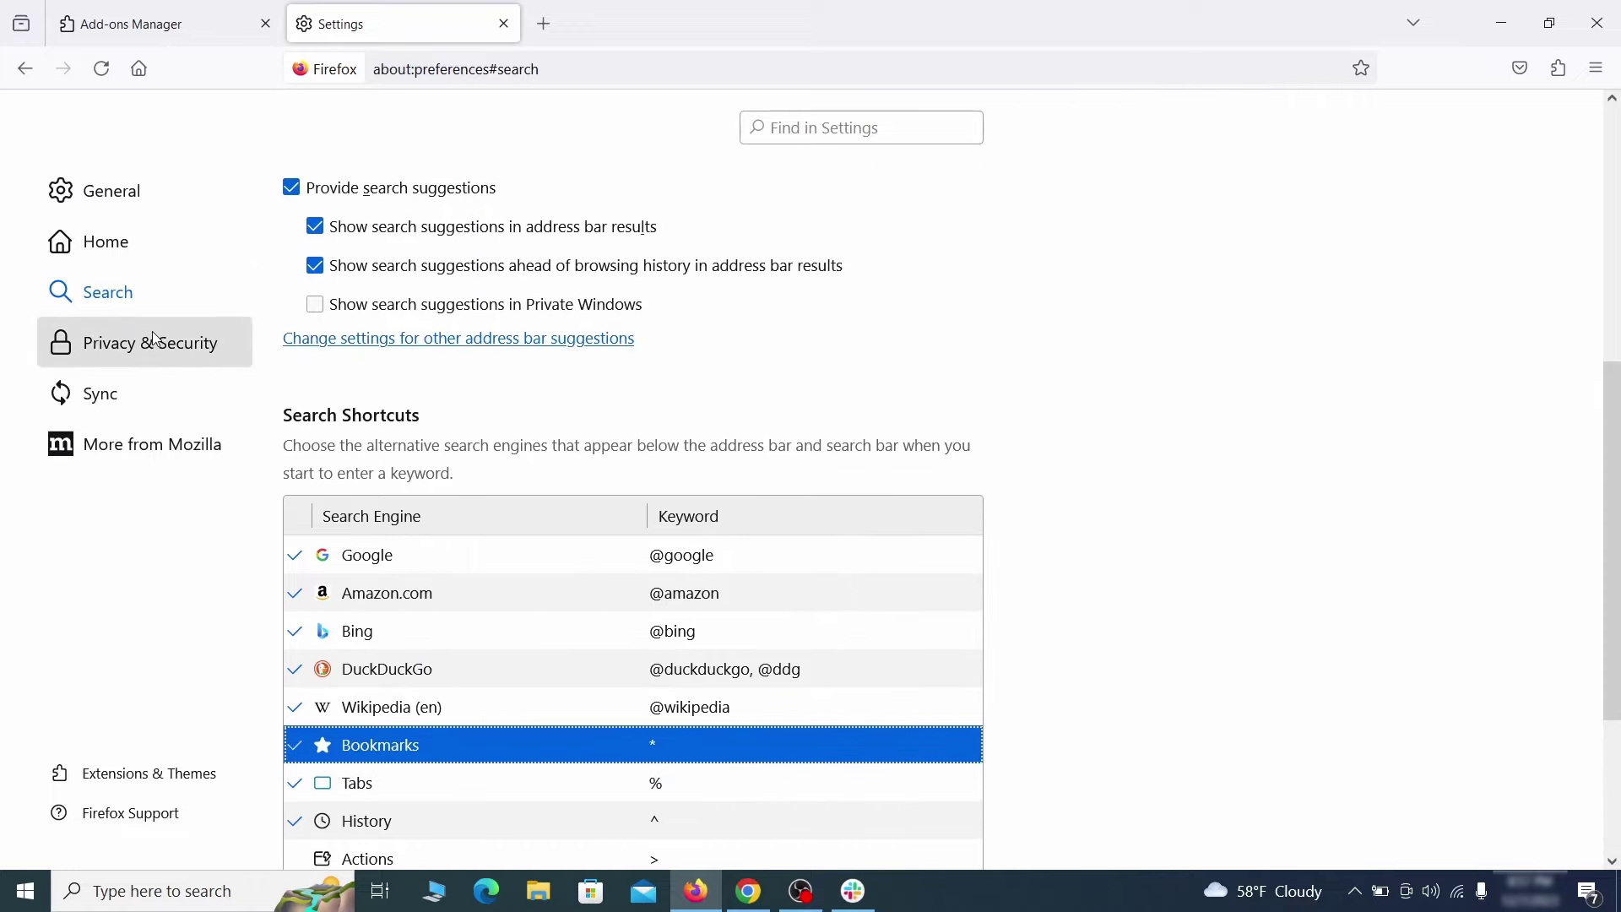
pyautogui.click(154, 336)
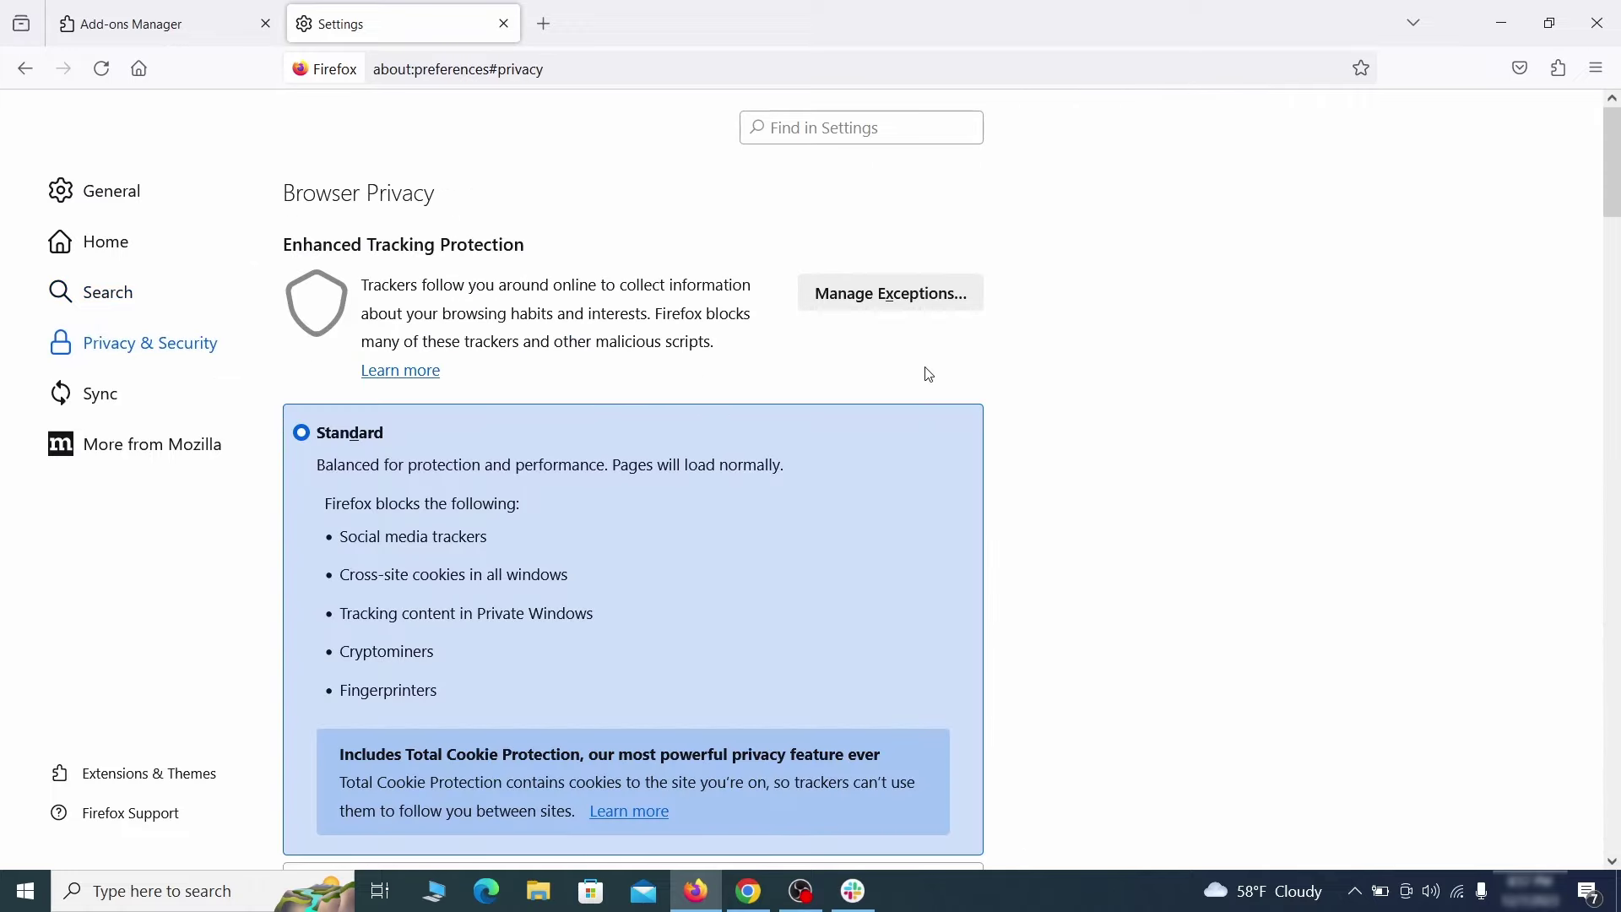
pyautogui.scroll(-8, 1086, 403)
pyautogui.click(903, 535)
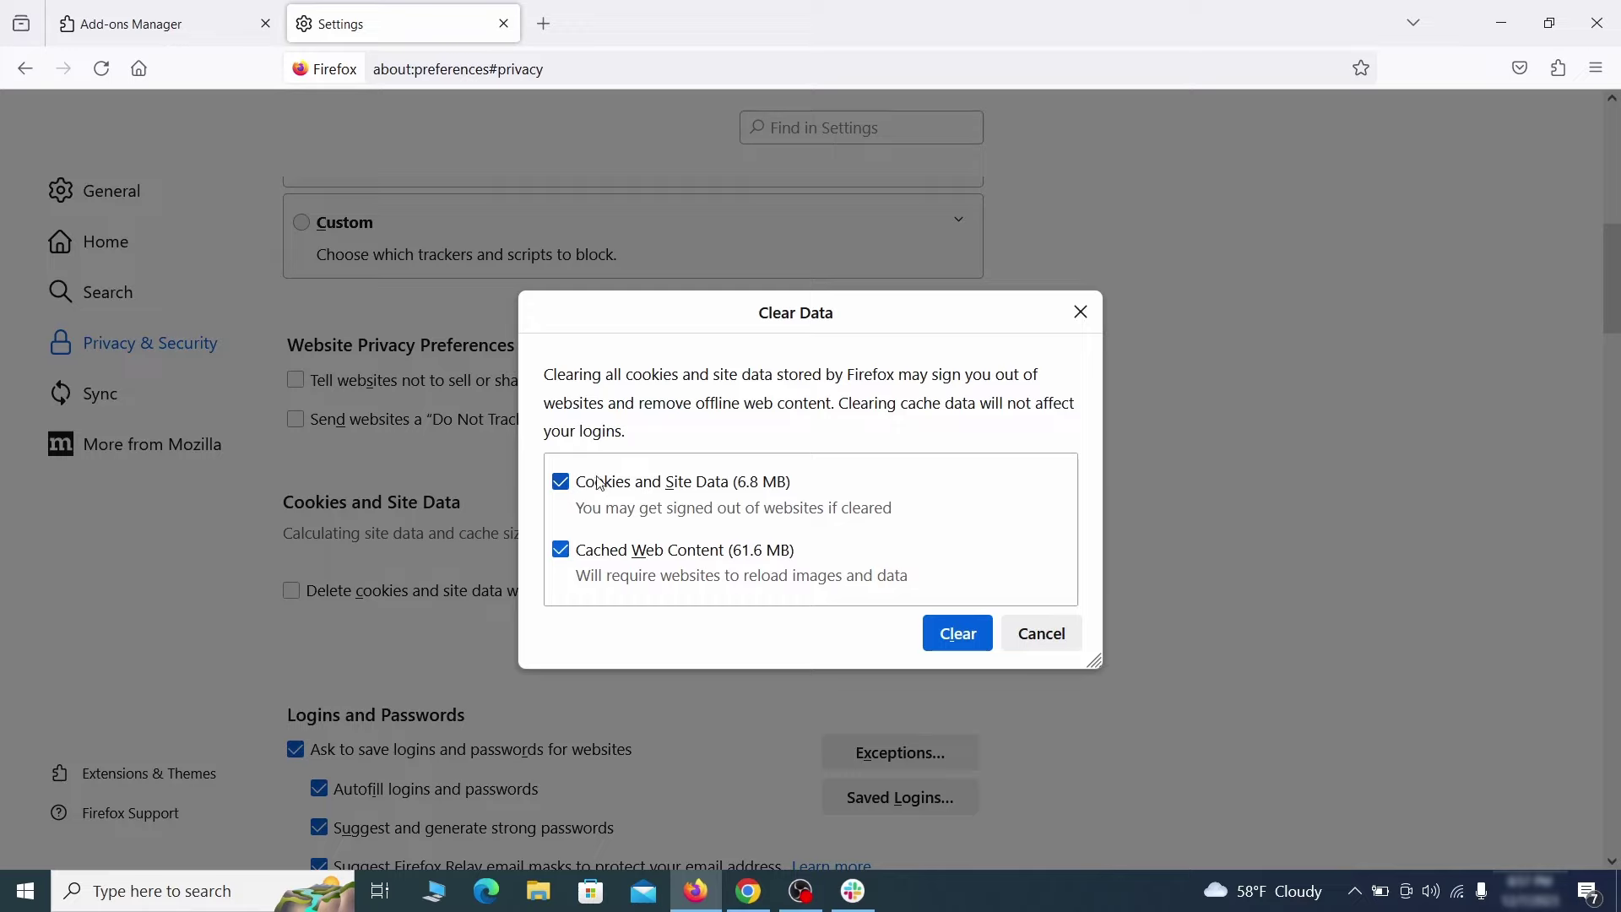
pyautogui.click(979, 636)
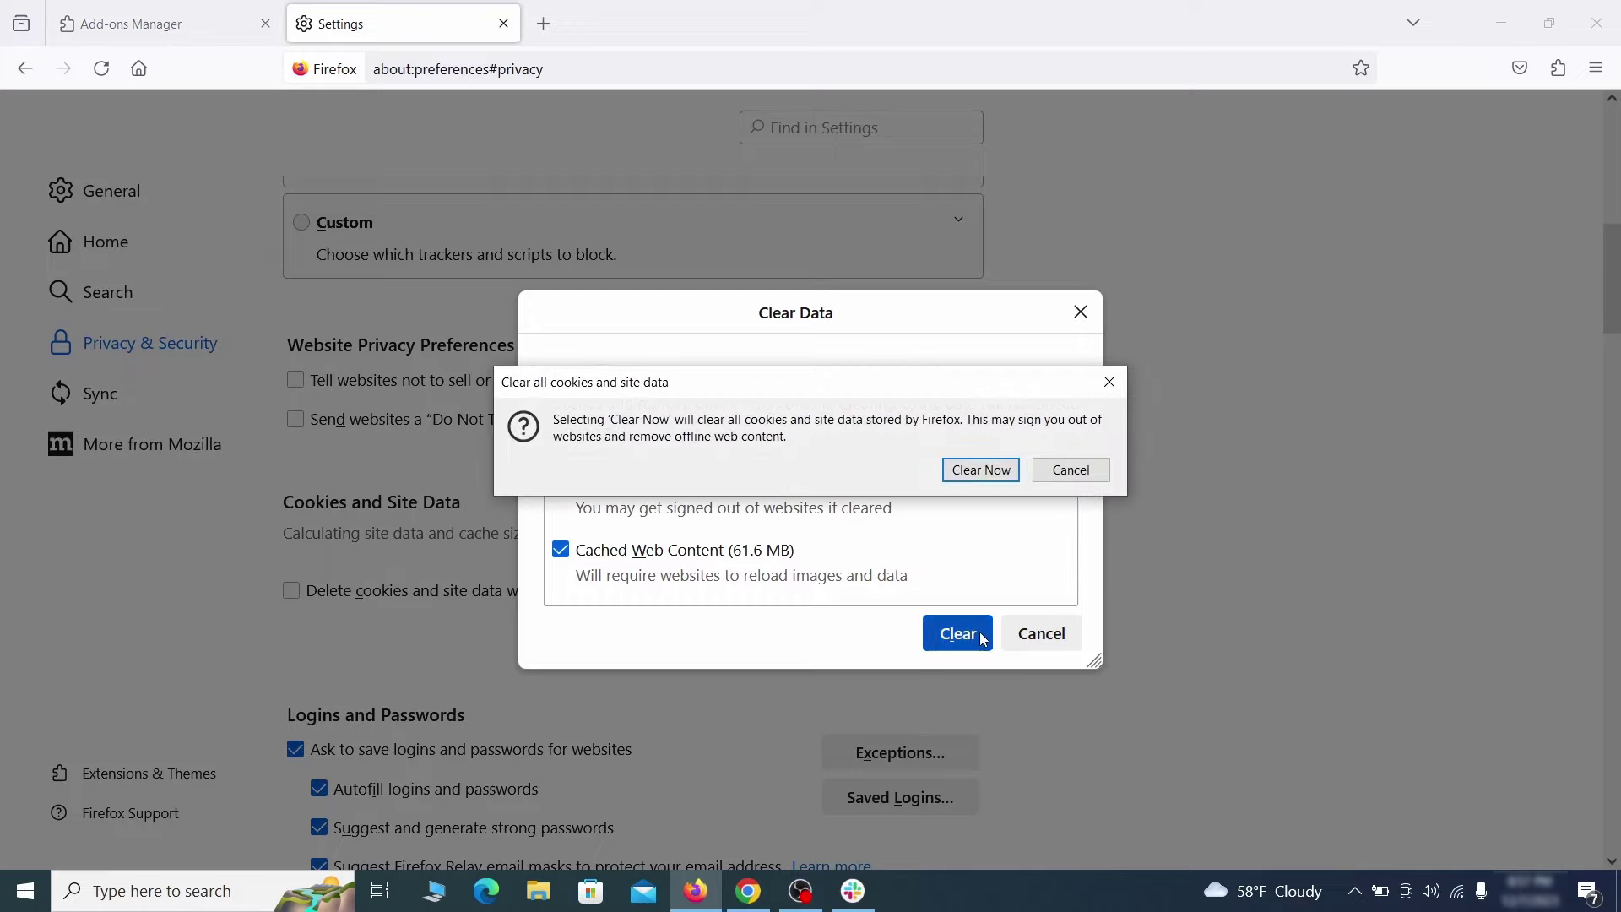
pyautogui.click(987, 471)
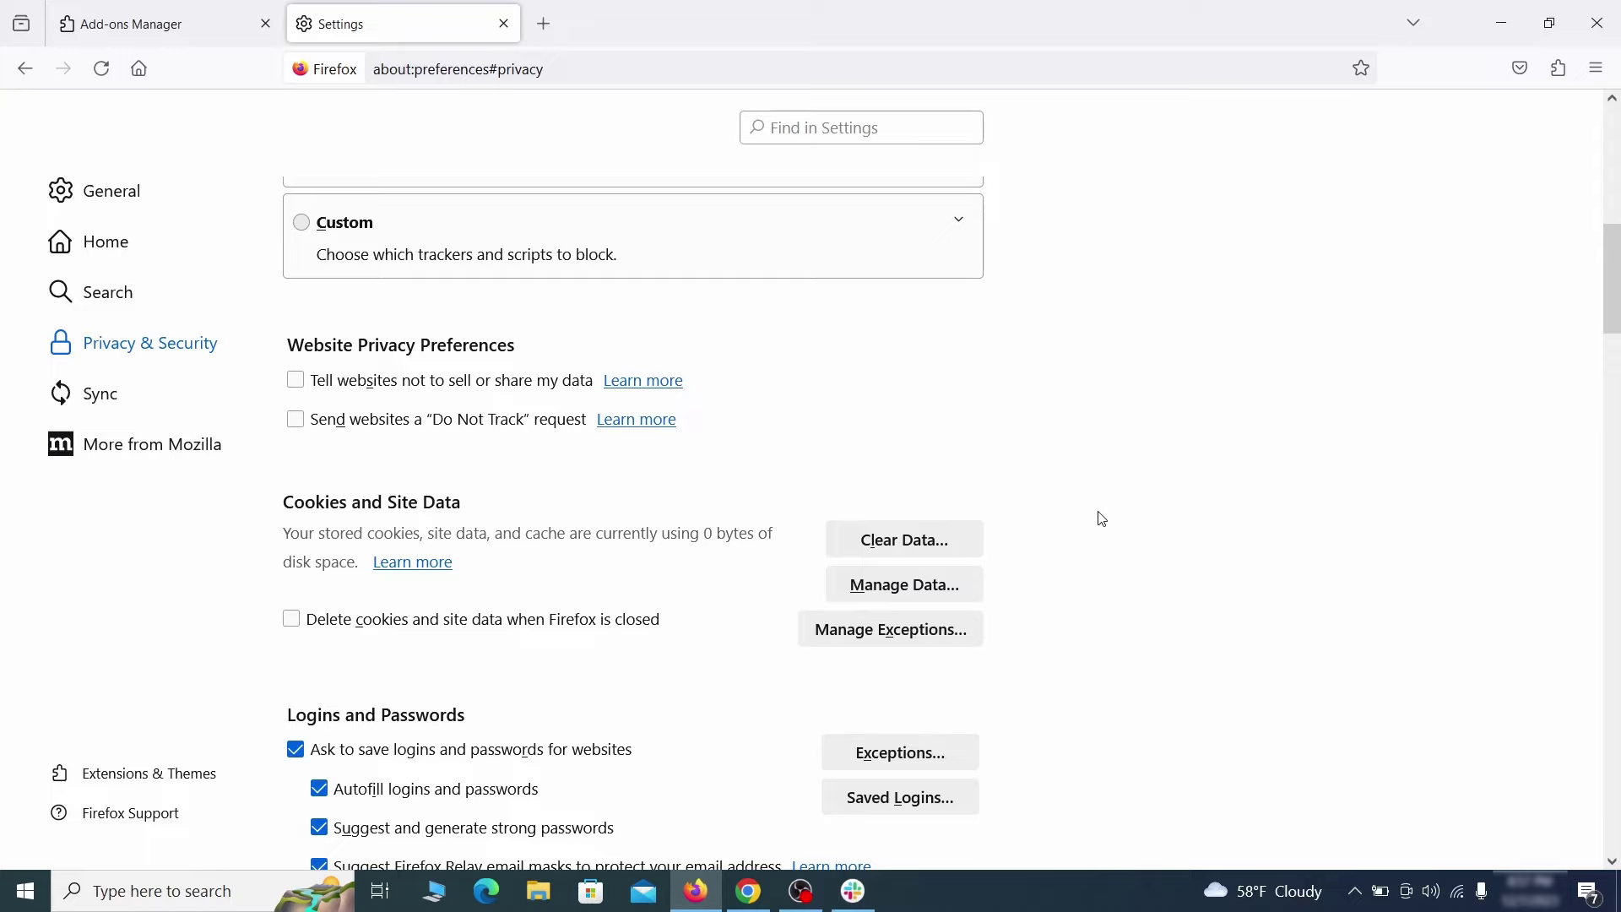
# Open the Notifications permission settings in the Privacy & Security preferences
pyautogui.scroll(-10, 1102, 519)
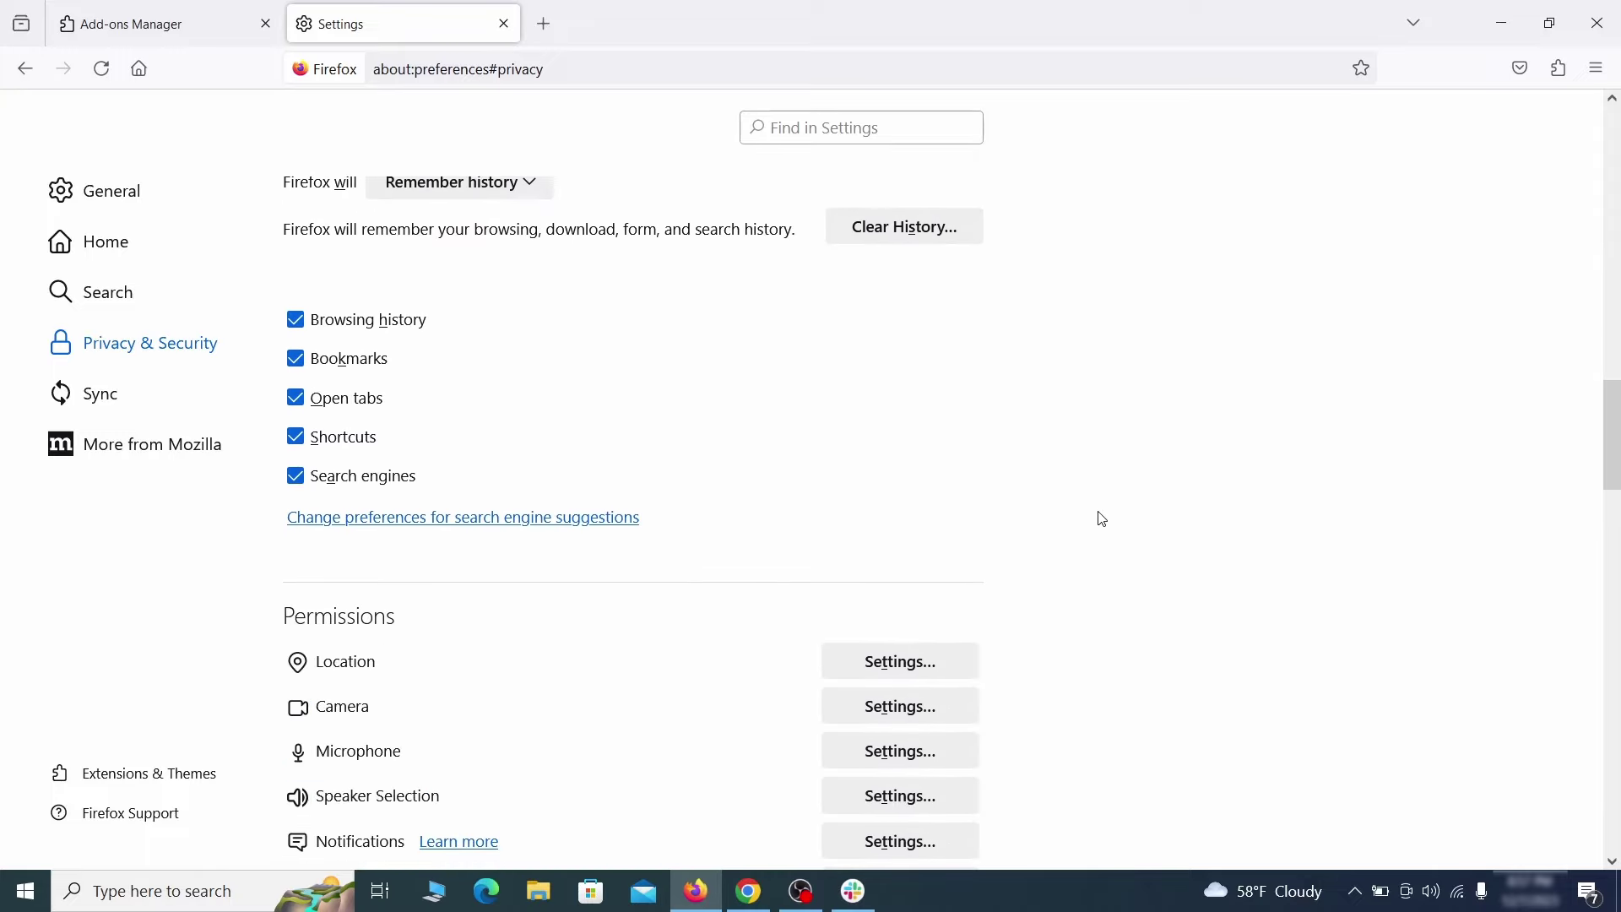
pyautogui.scroll(-3, 1102, 519)
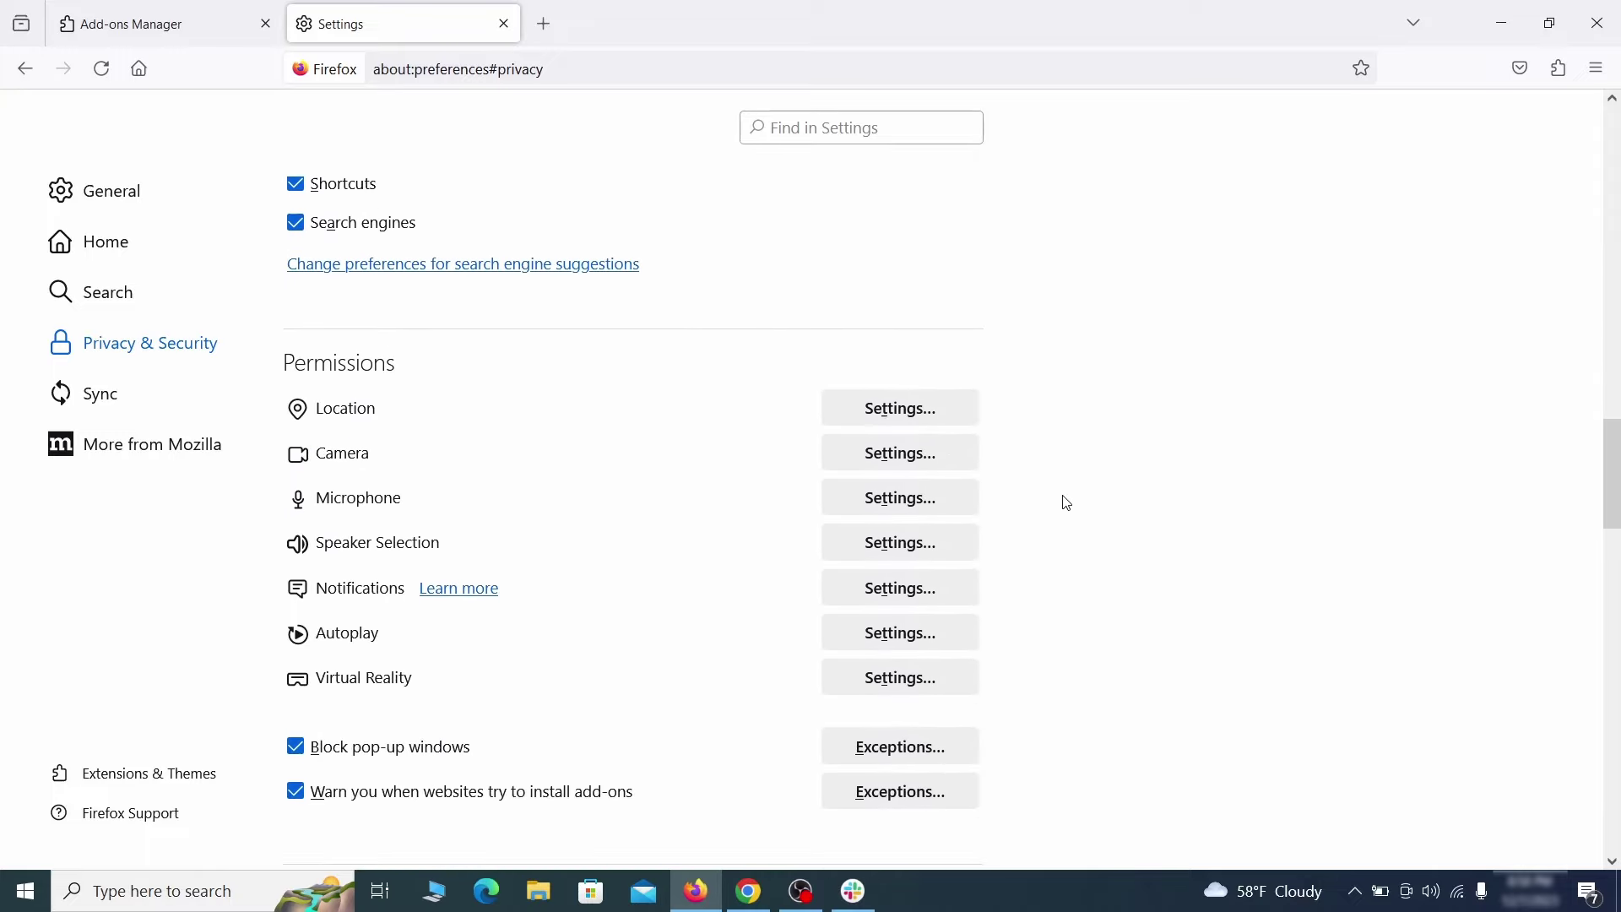
pyautogui.click(942, 602)
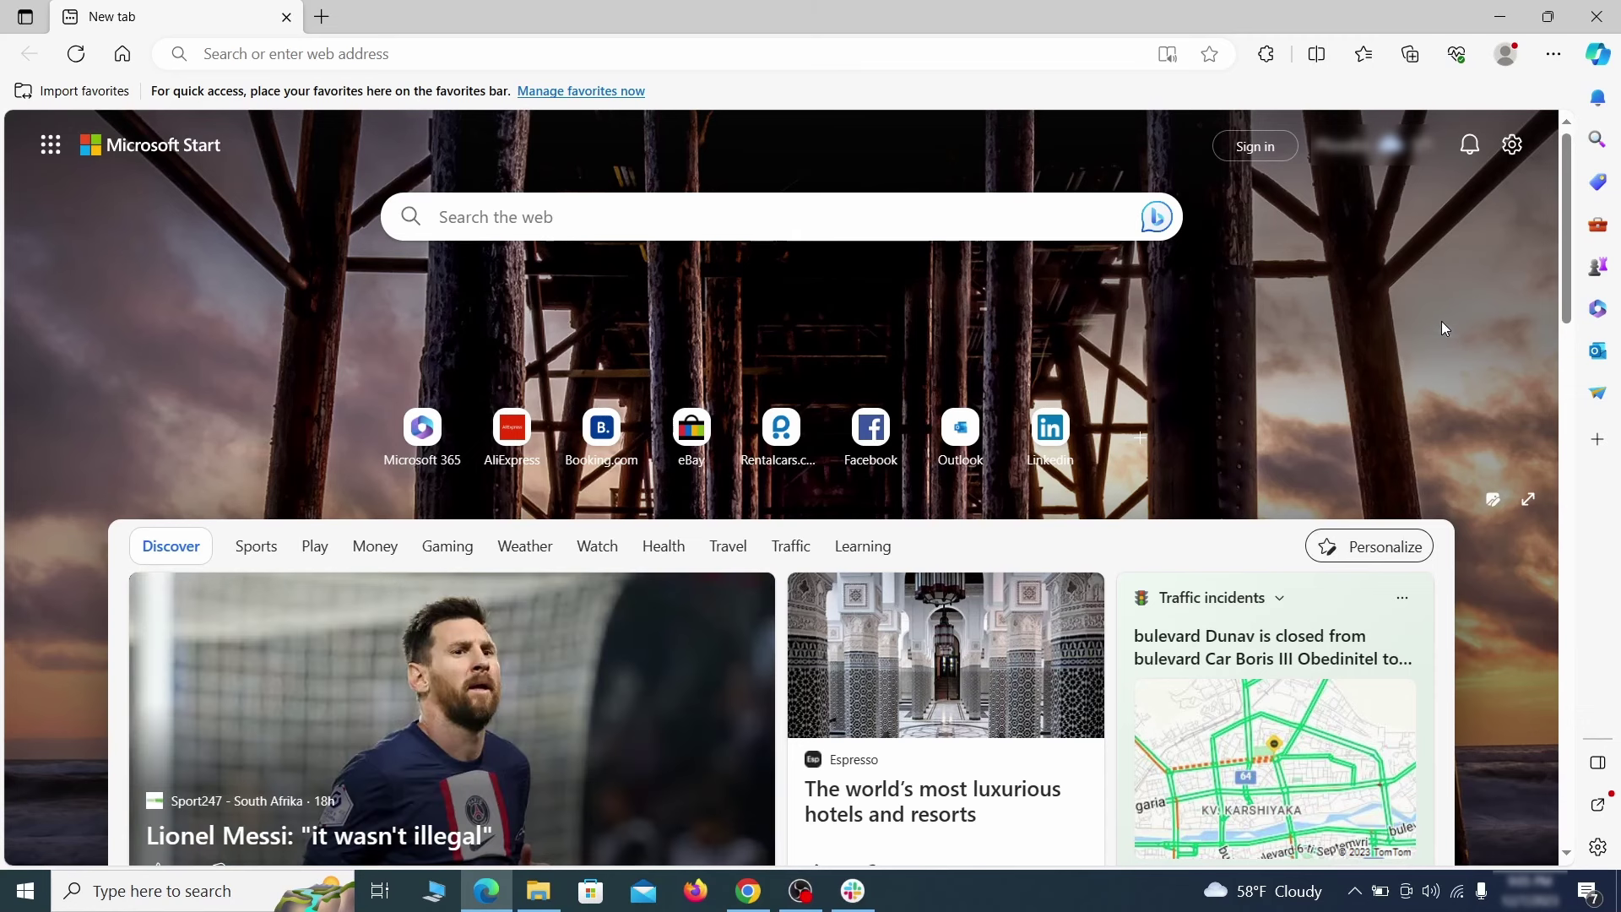
# Turn off the Quidco Cashback Reminder extension in Microsoft Edge and remove it
pyautogui.click(1553, 53)
pyautogui.click(1393, 372)
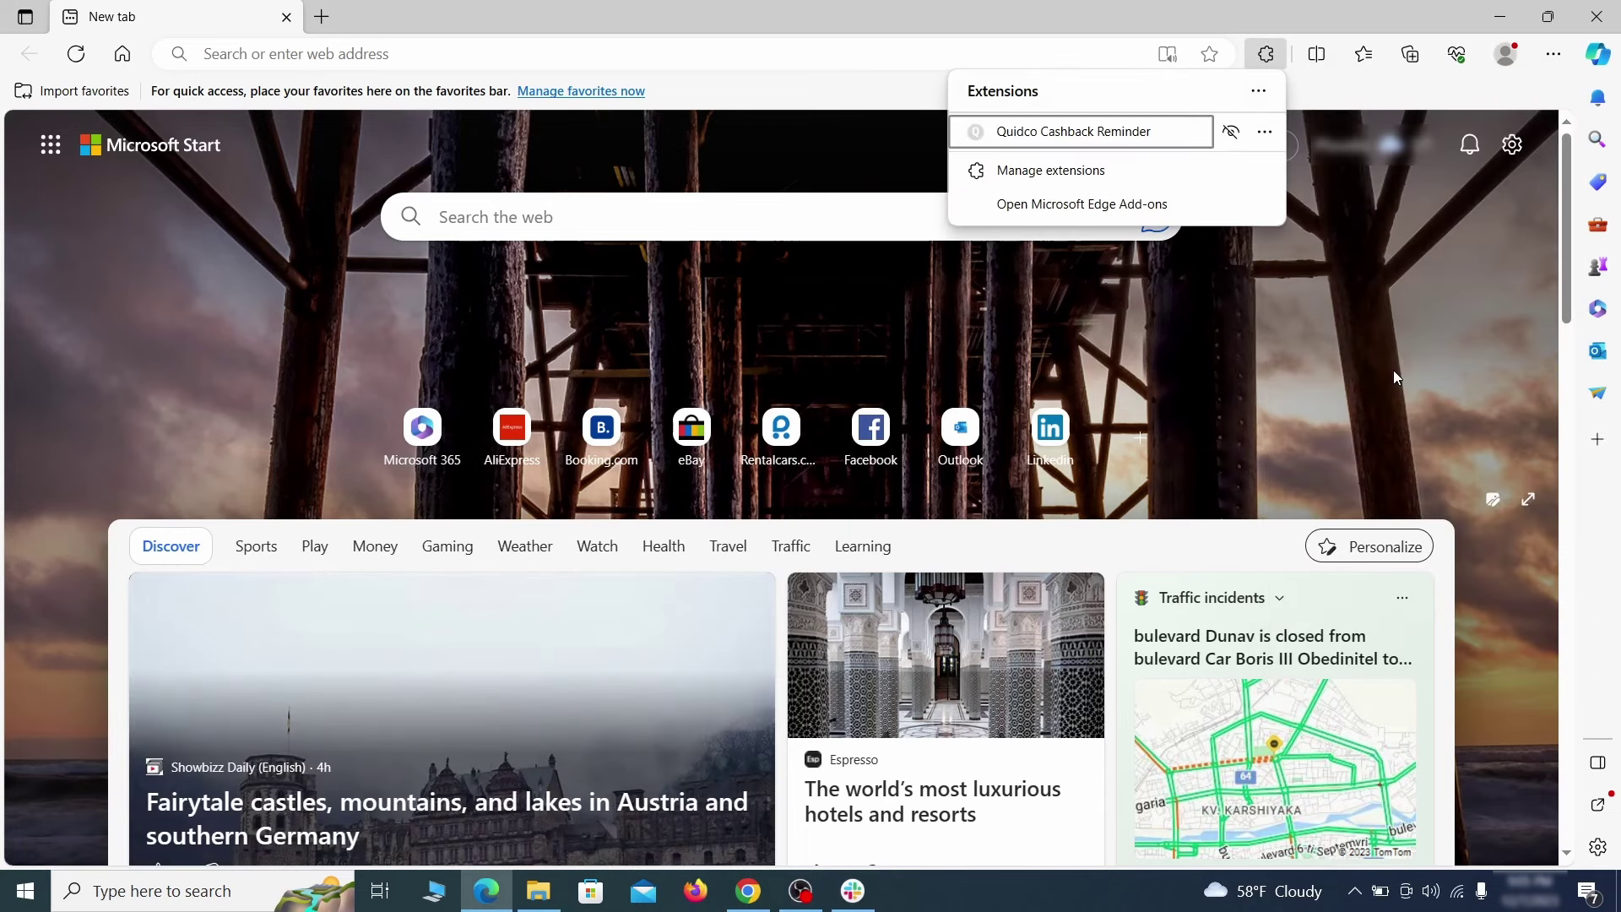
pyautogui.click(1048, 176)
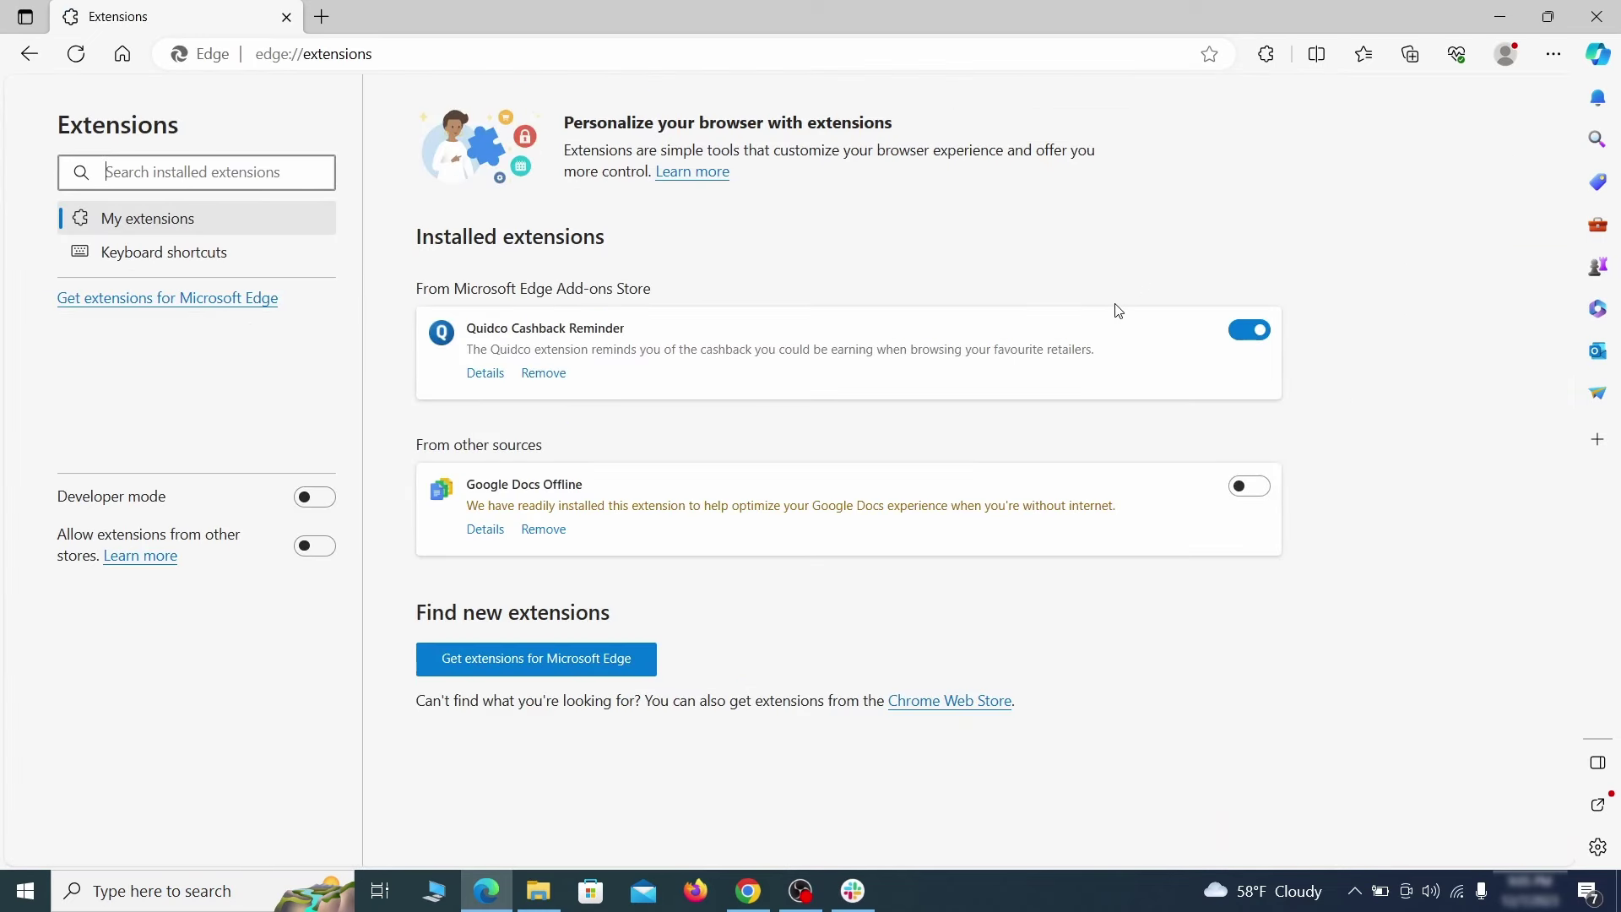
pyautogui.click(1230, 334)
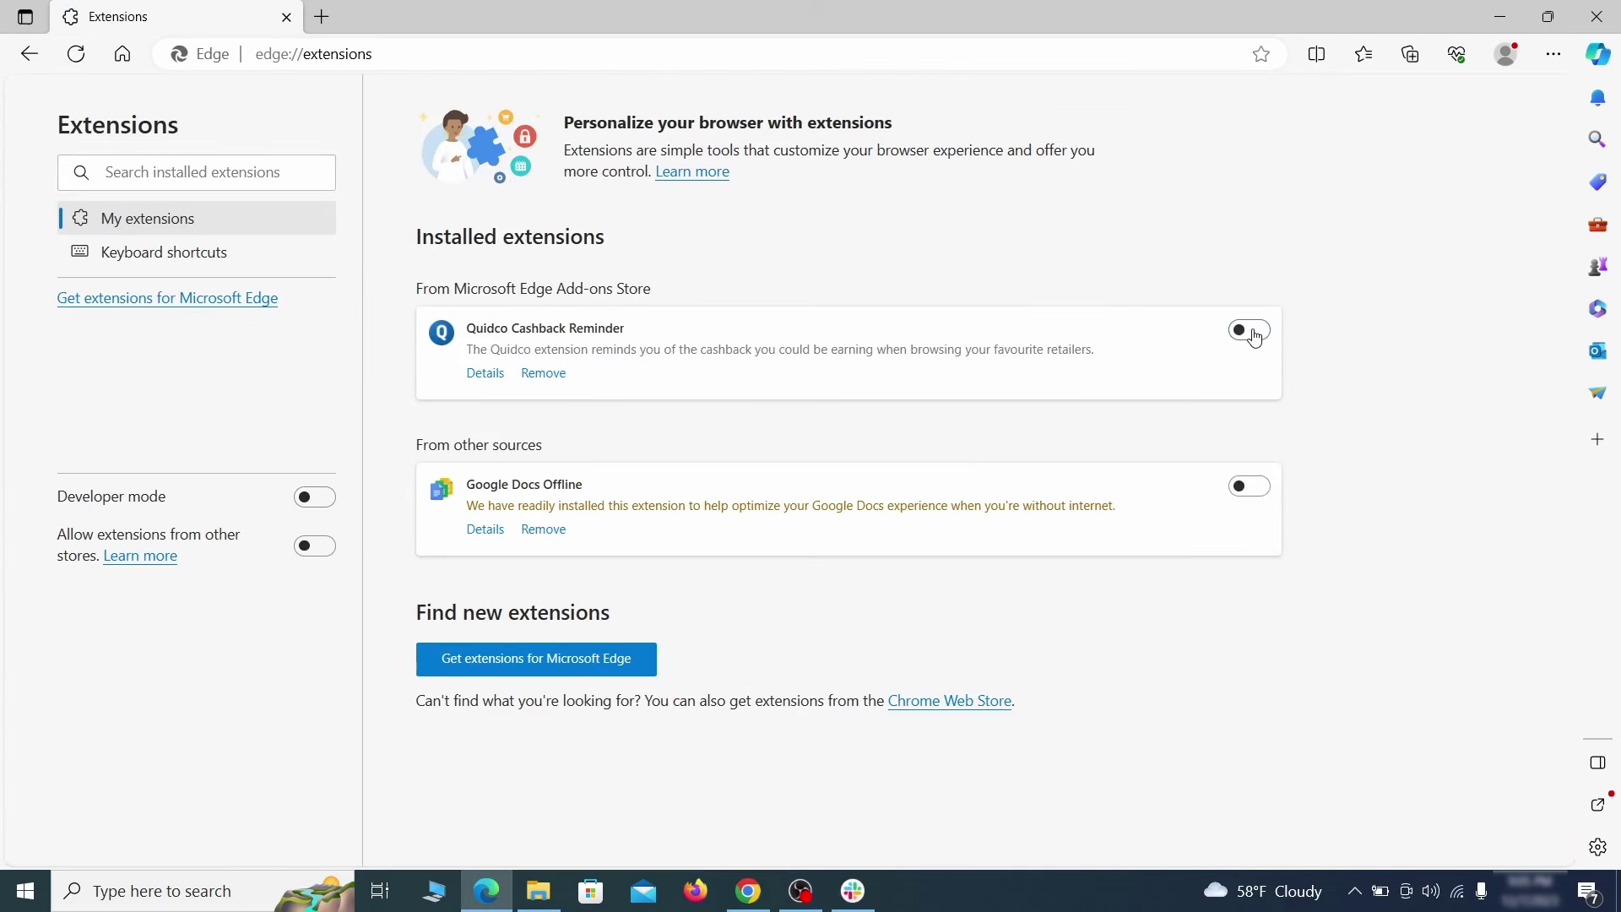
pyautogui.click(541, 375)
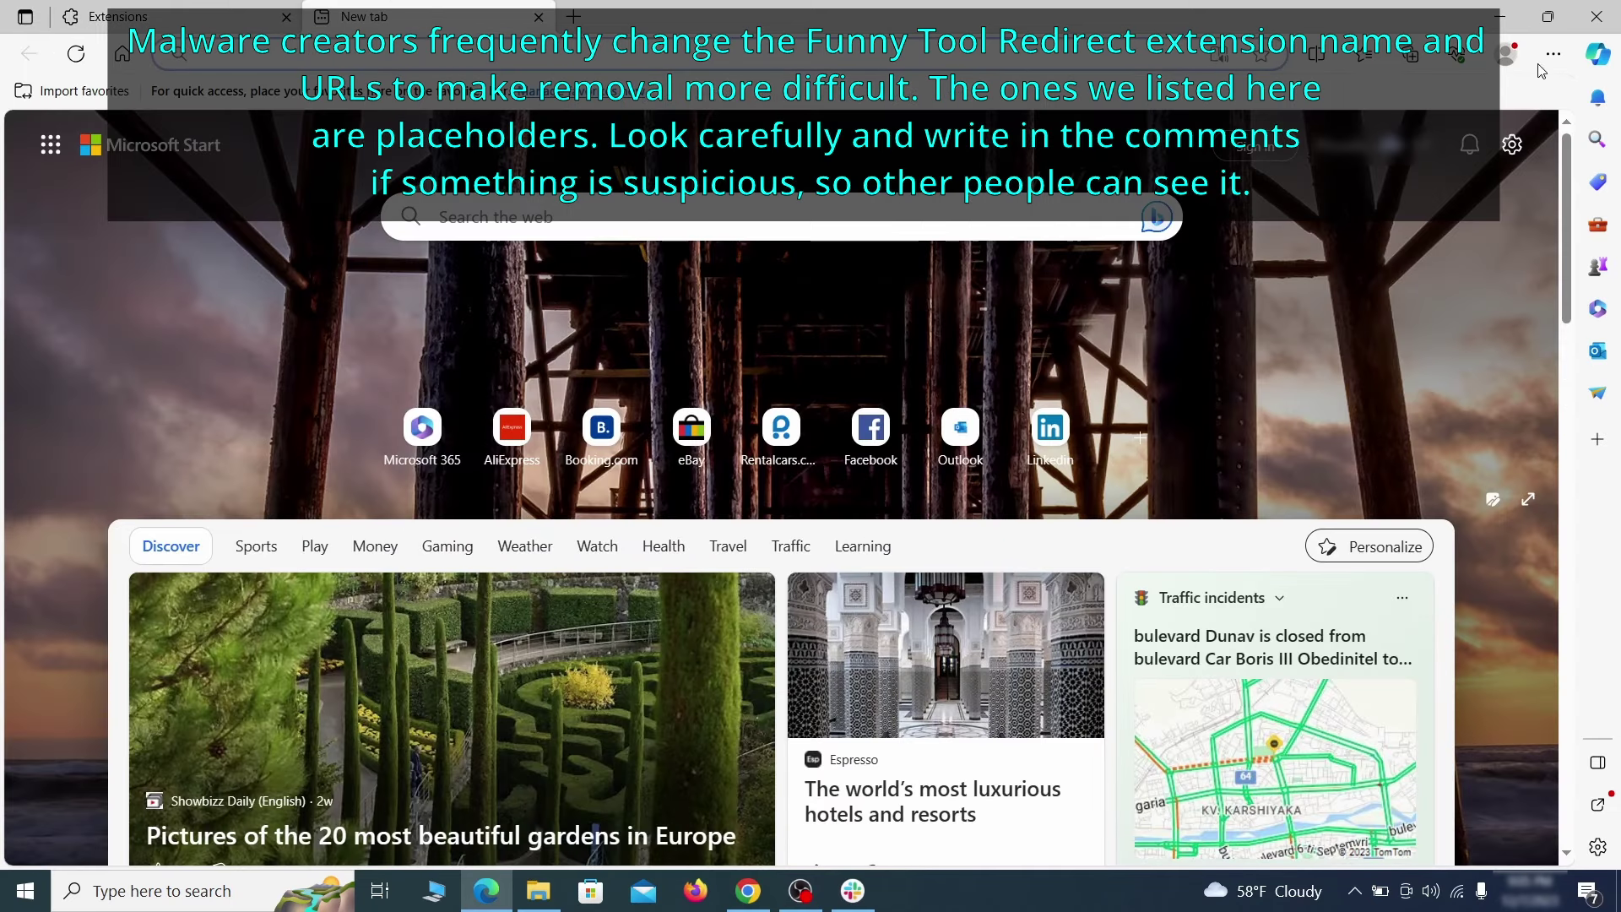
# Clear the last hour's browsing data, including cookies, cached files, site permissions, previous Edge version data and Media Foundation data, but not passwords
pyautogui.click(1553, 55)
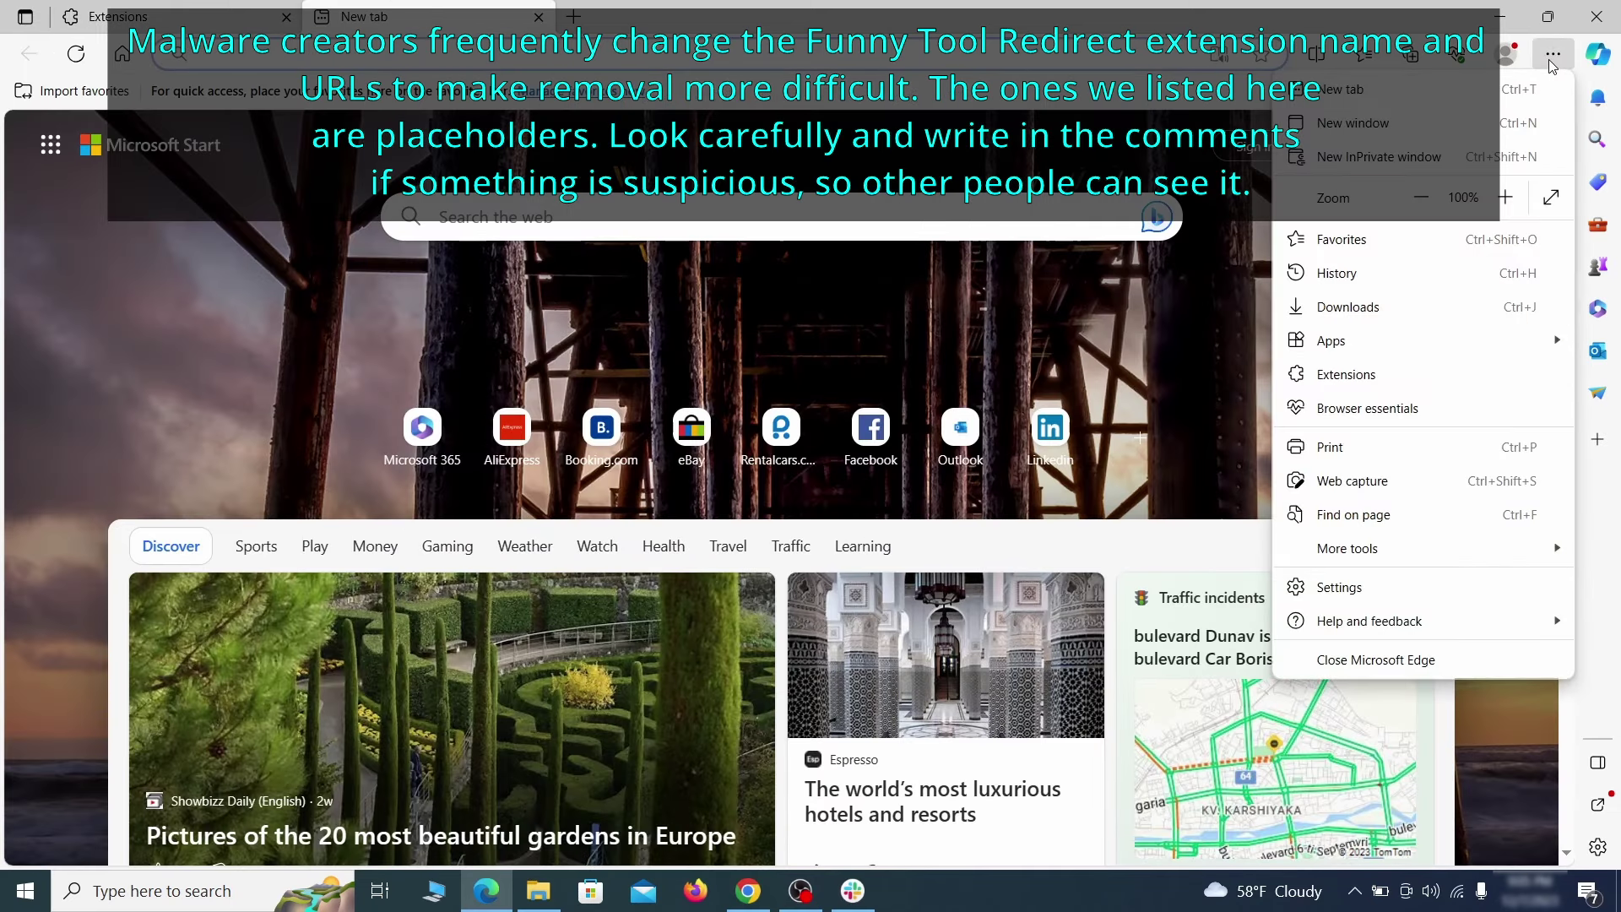
pyautogui.click(1341, 586)
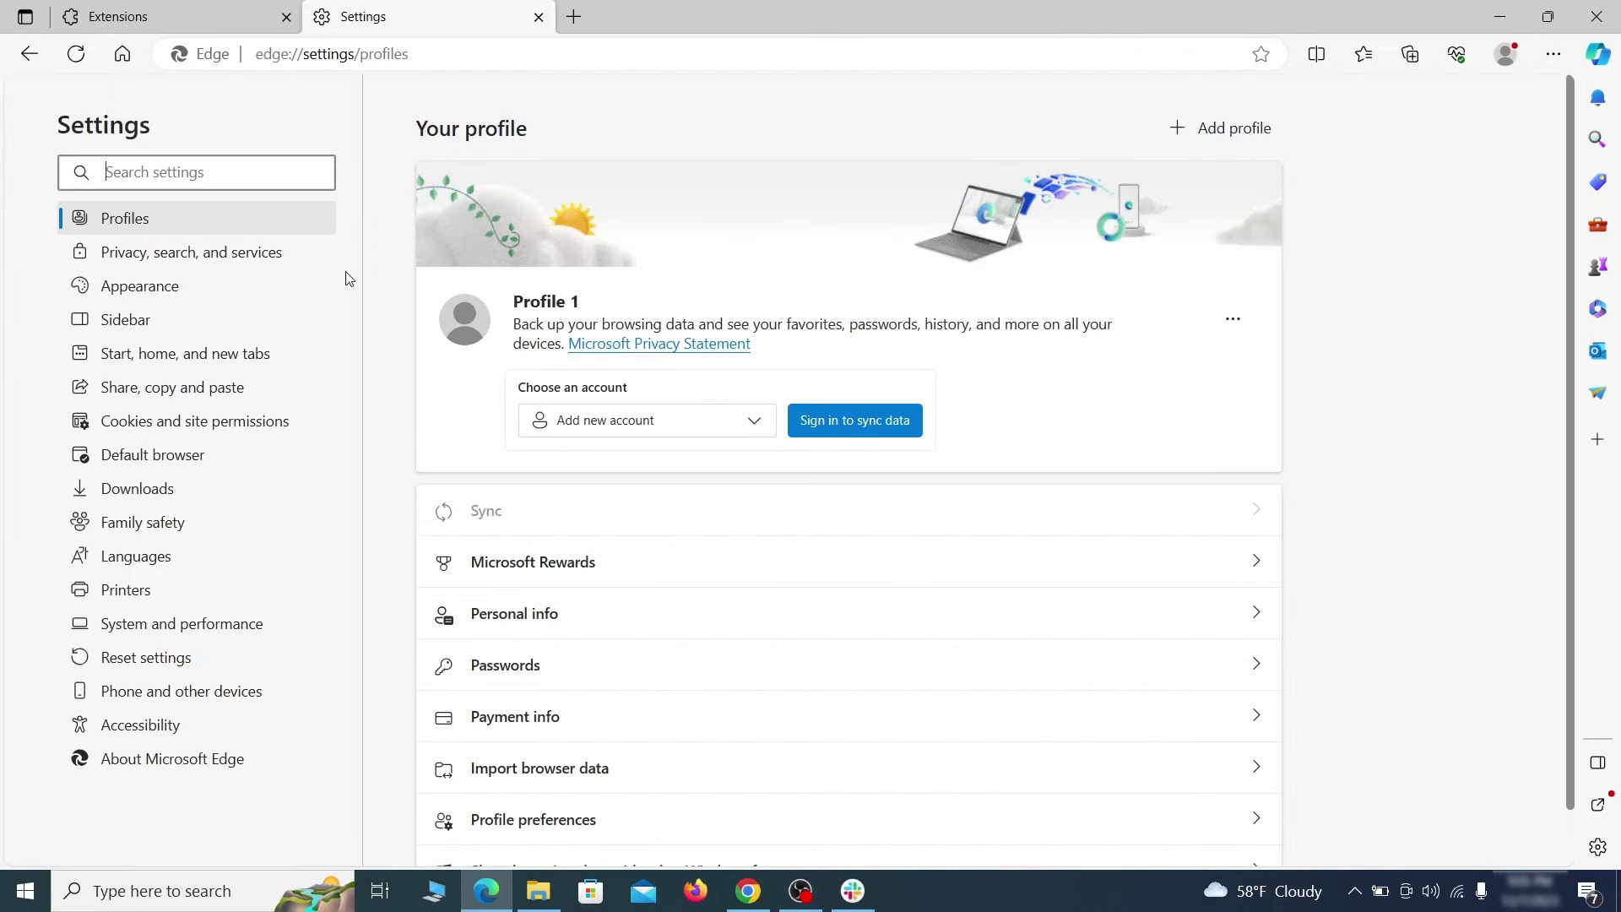
pyautogui.click(272, 258)
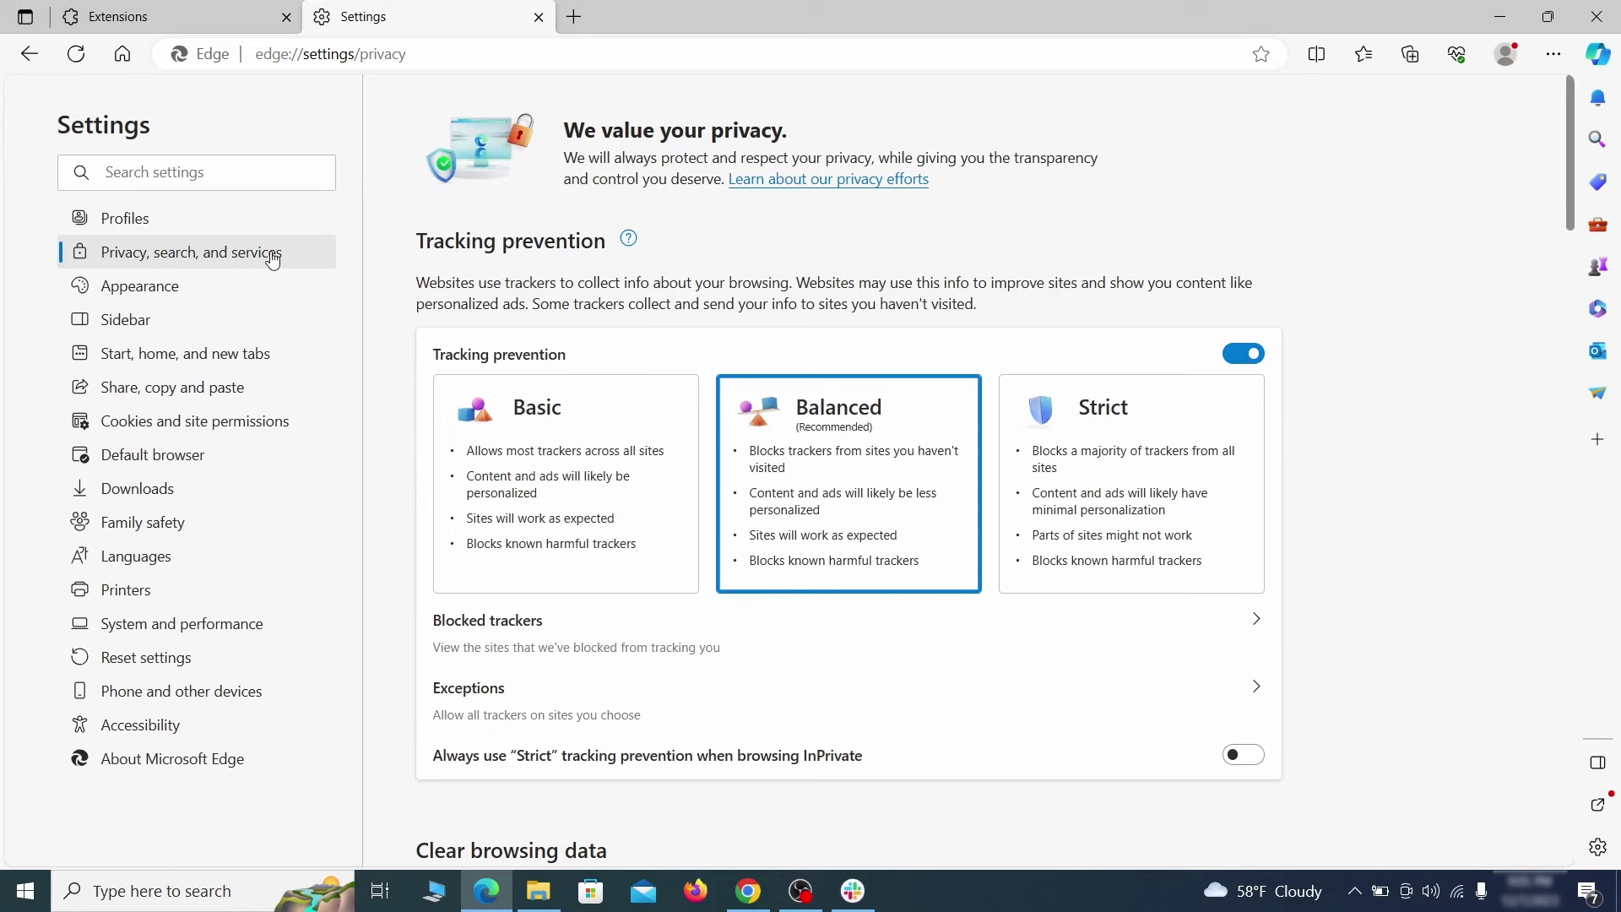
pyautogui.scroll(-4, 878, 518)
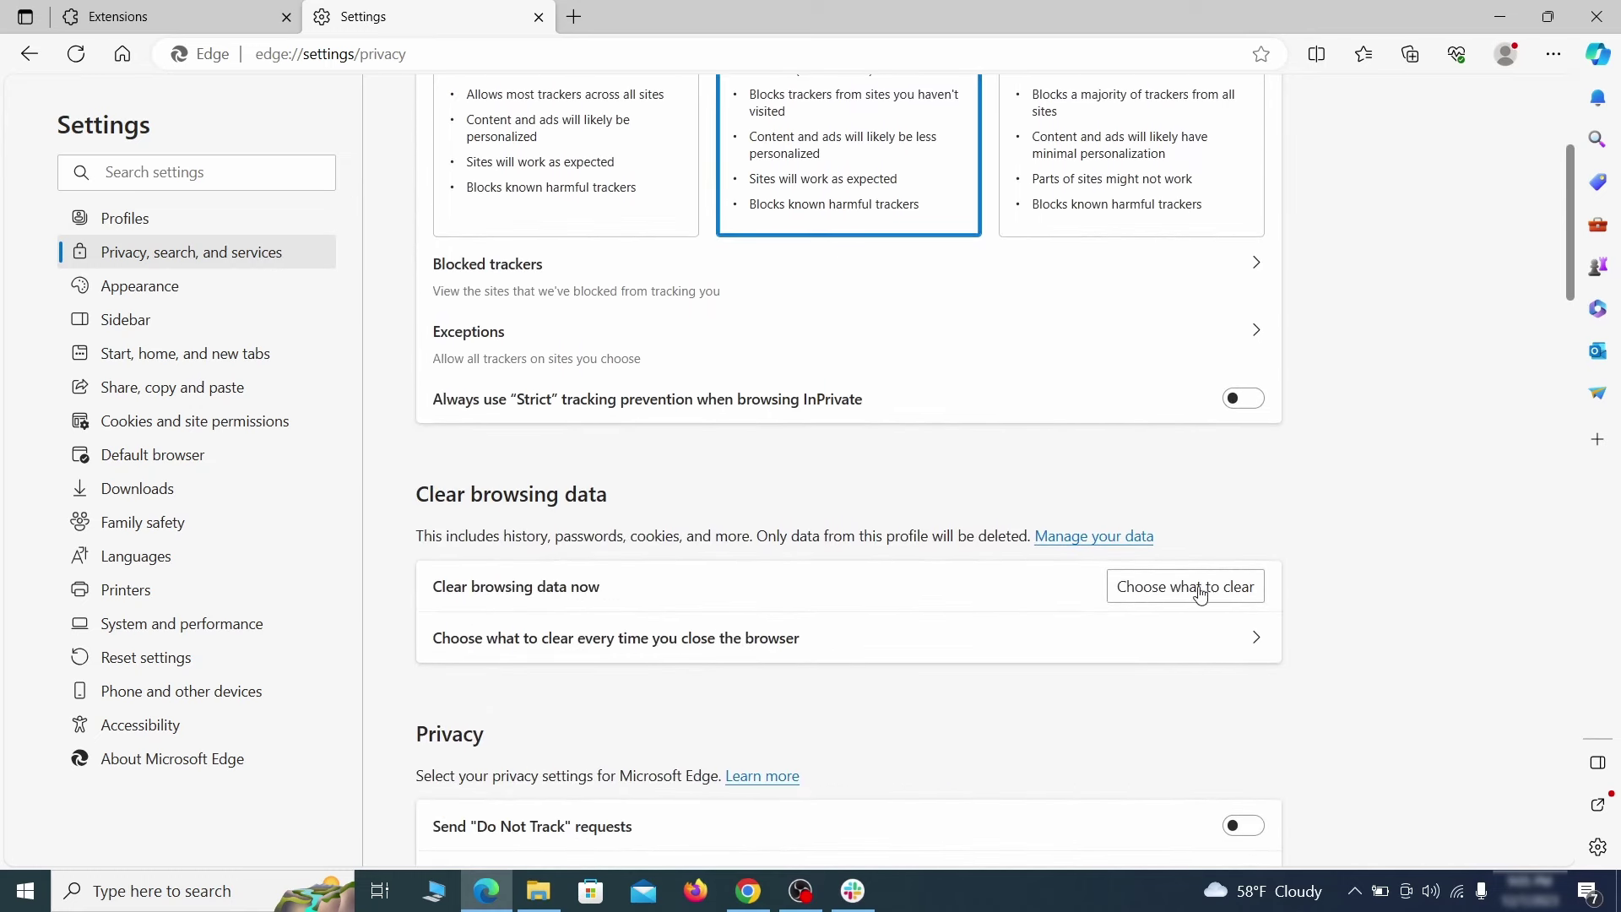
pyautogui.click(1199, 594)
pyautogui.scroll(-1, 670, 487)
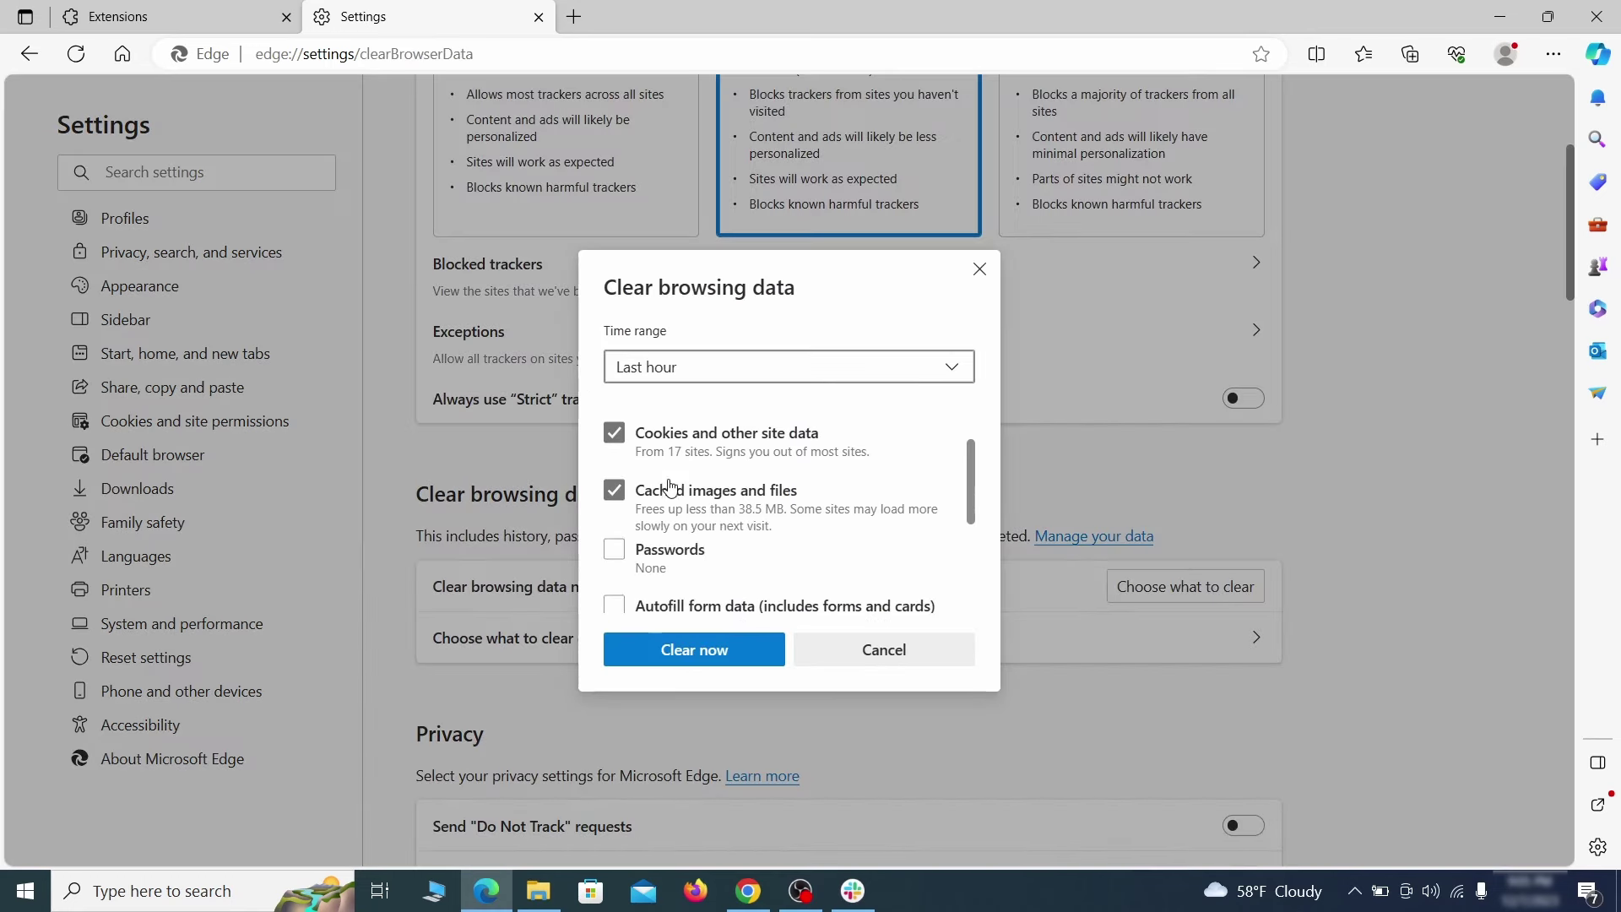
pyautogui.scroll(-5, 670, 487)
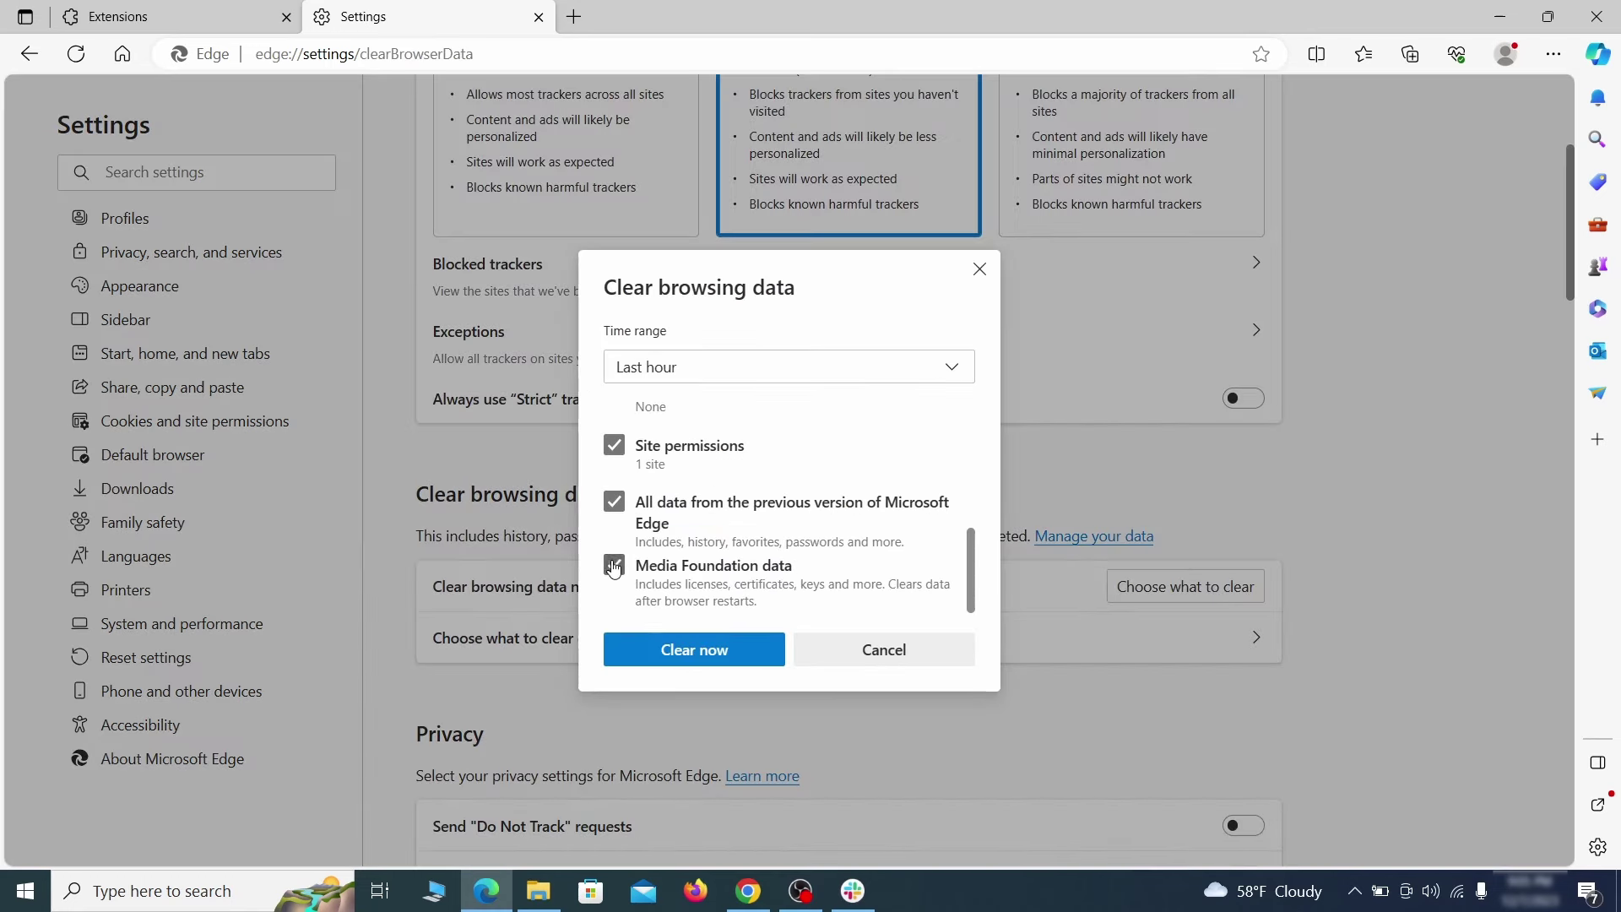
pyautogui.click(760, 655)
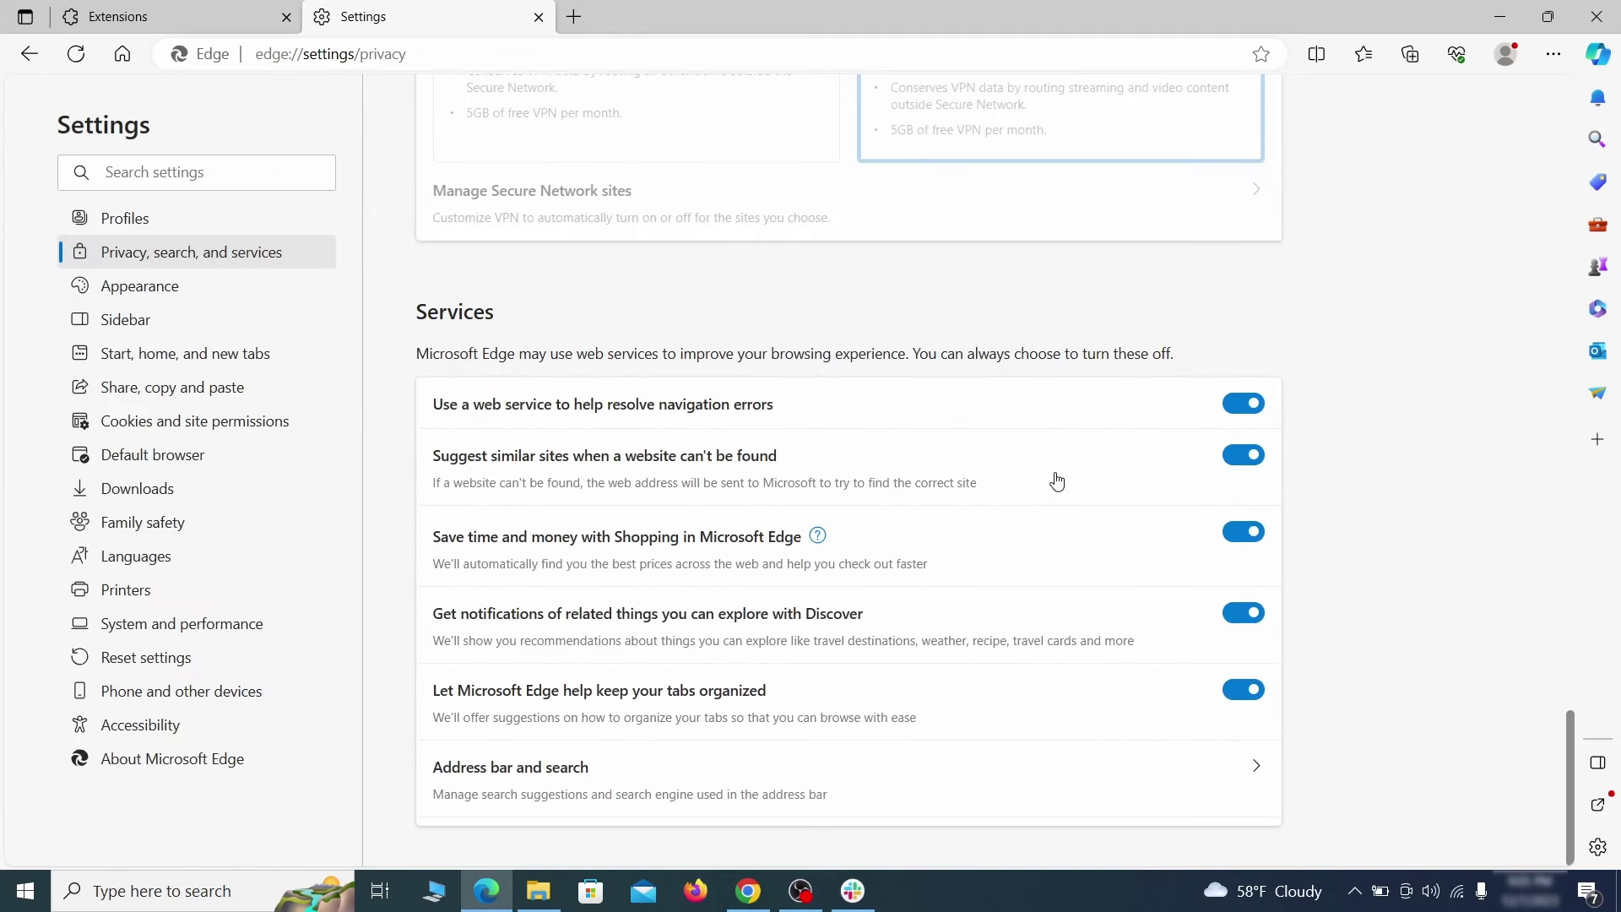
# Make Google the address bar search engine and remove the ExampleRougeURL.com entry from the list of search engines
pyautogui.click(926, 799)
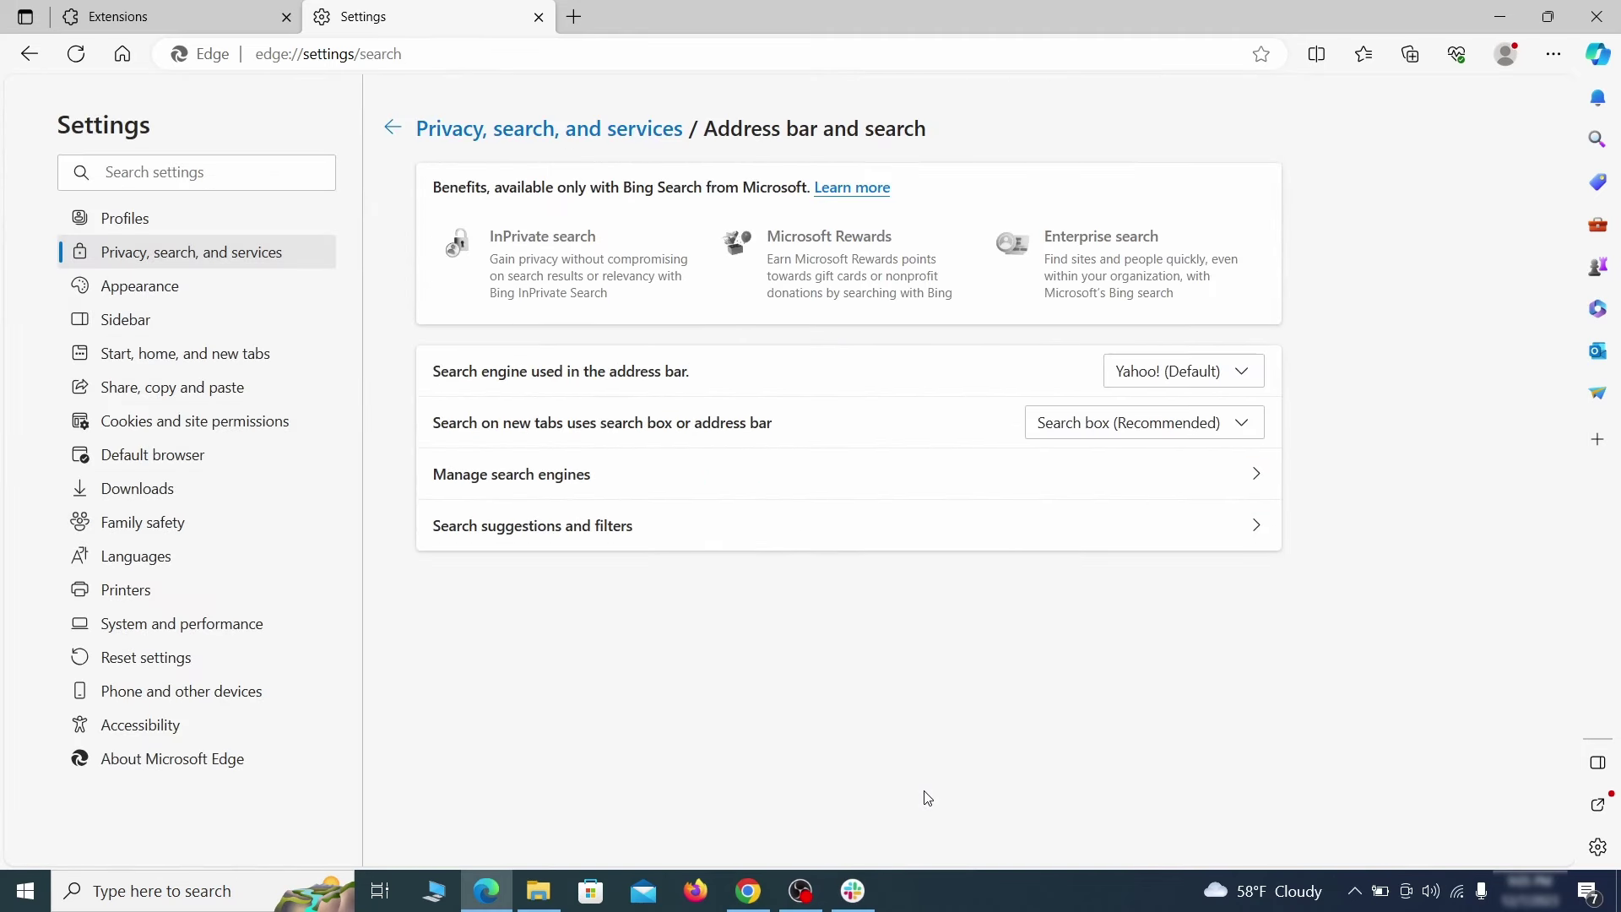
pyautogui.click(1249, 375)
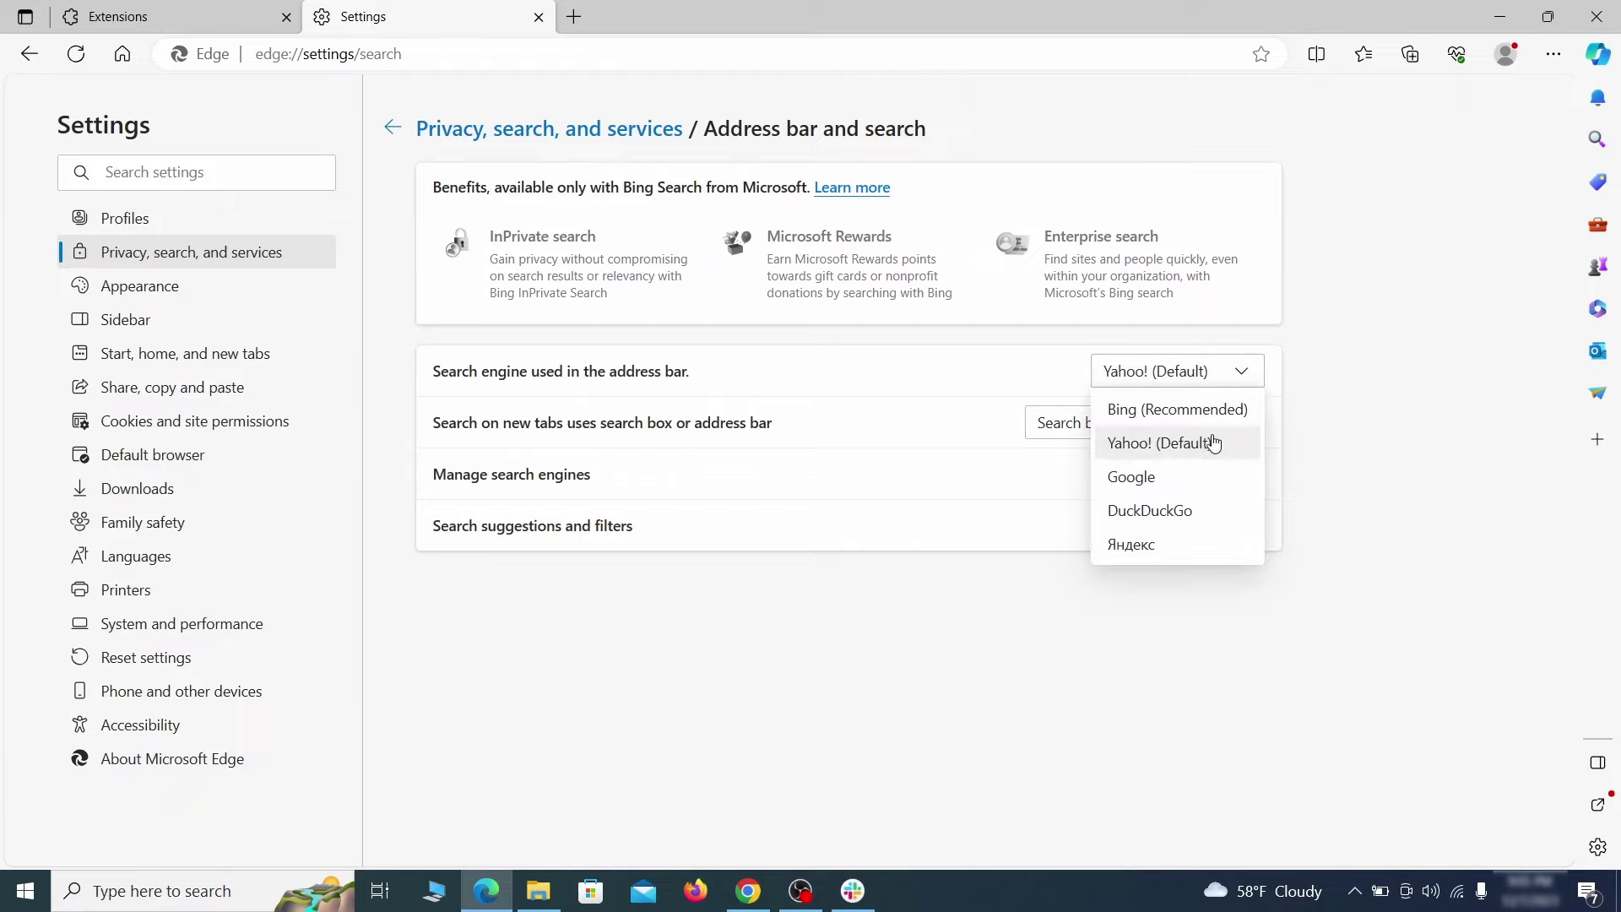
pyautogui.click(1201, 474)
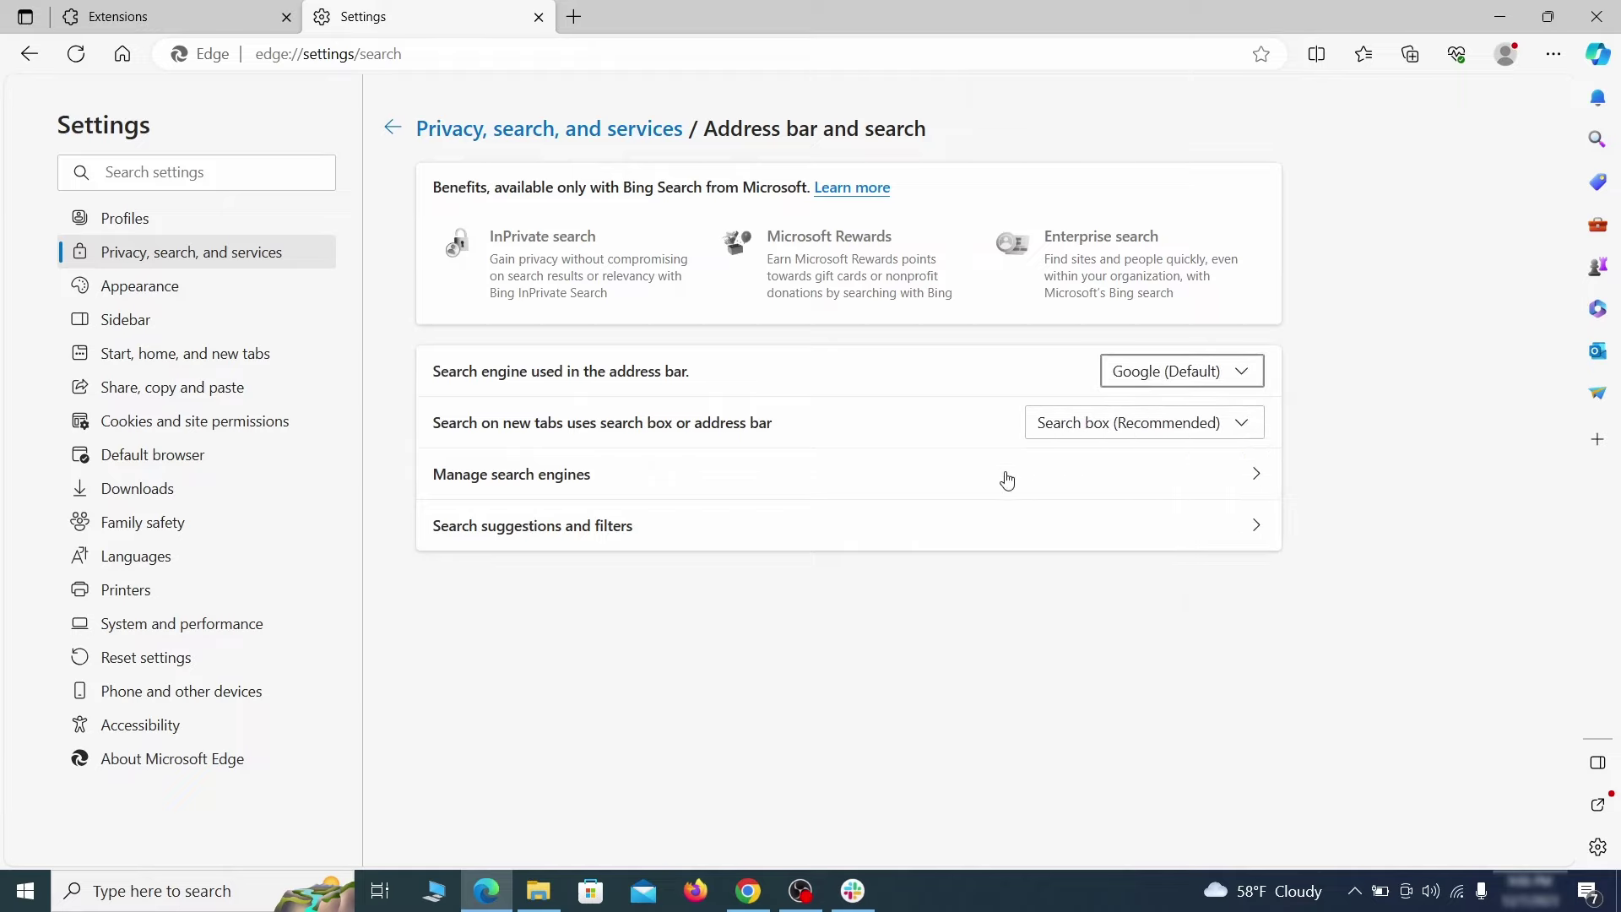
pyautogui.click(625, 475)
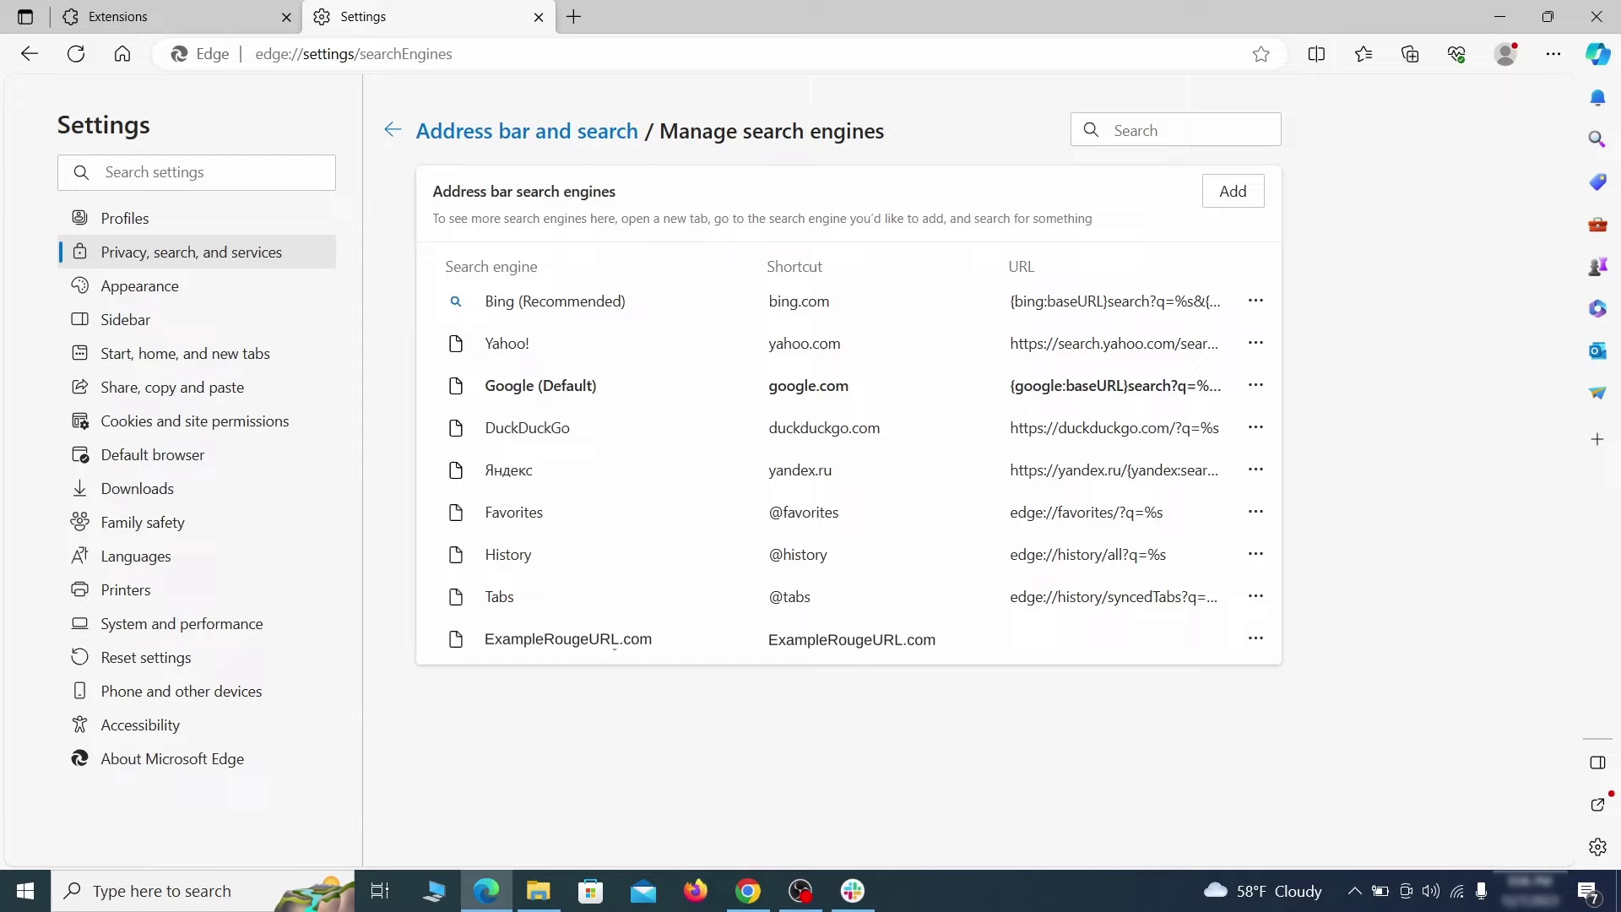
pyautogui.click(1252, 644)
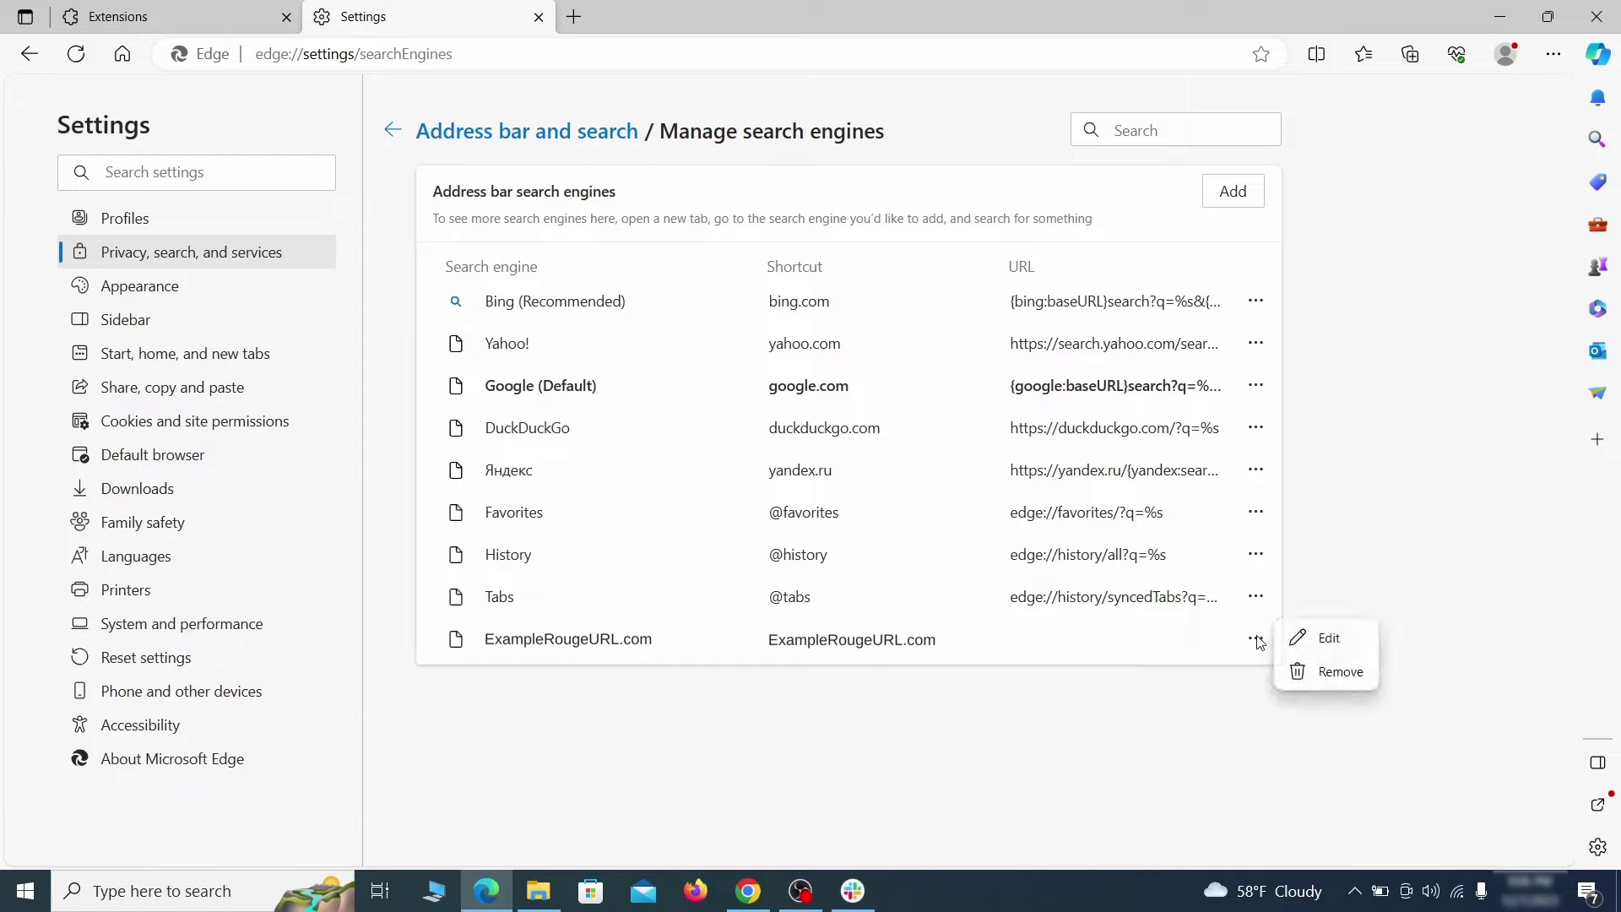
pyautogui.click(1341, 676)
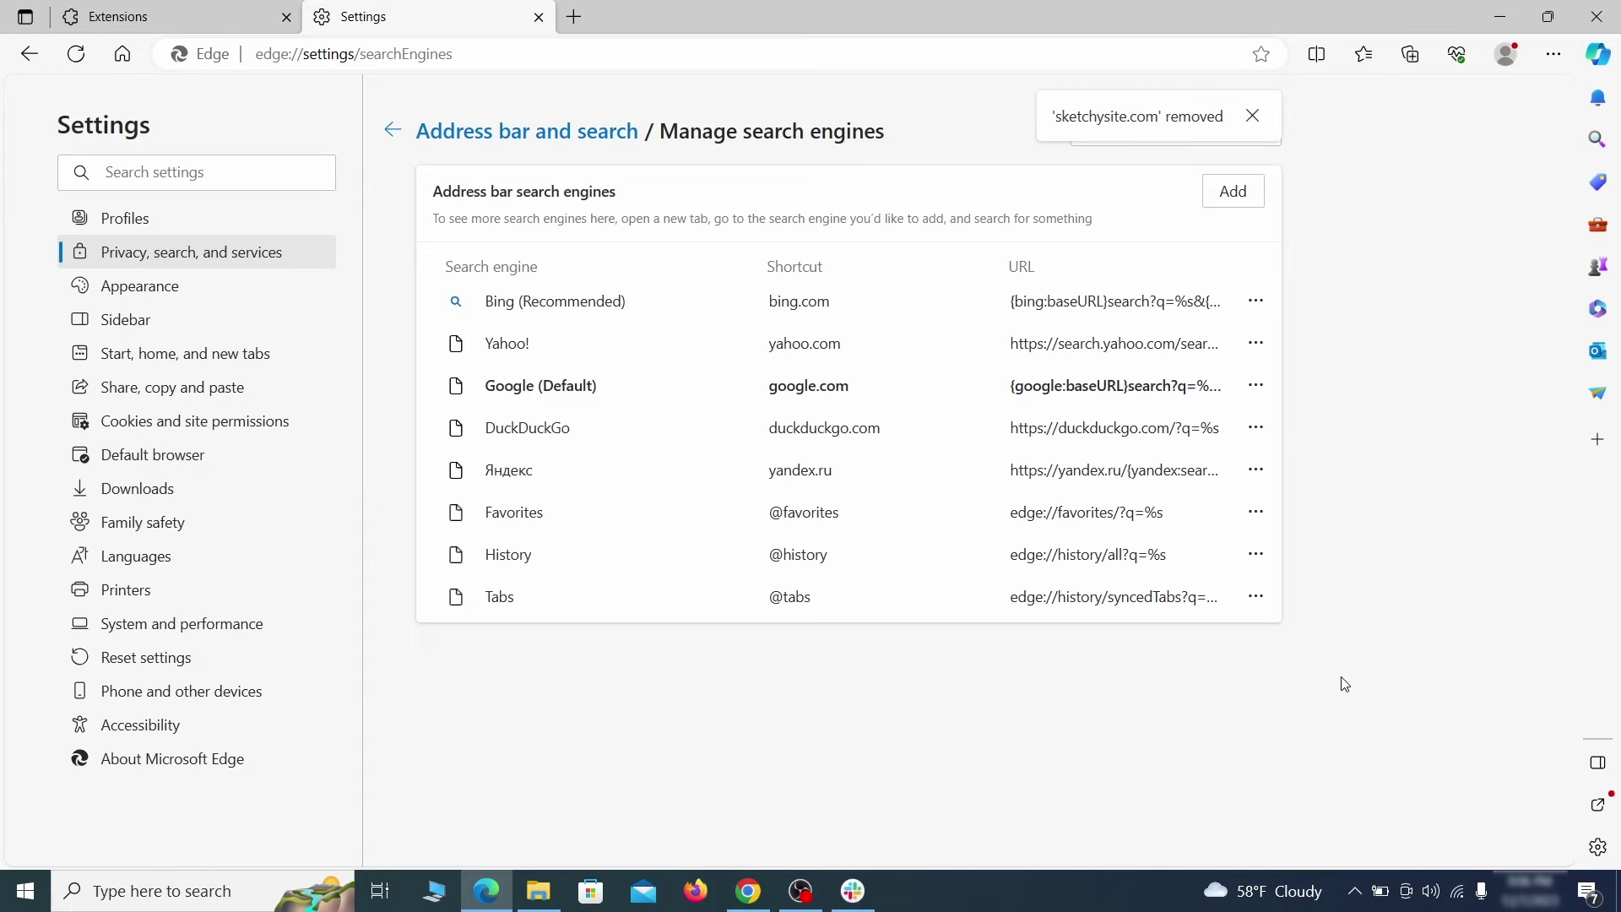
# Delete the ExampleRougeURL.com startup page, clear the home button's custom URL and make the button open the new tab page
pyautogui.click(202, 353)
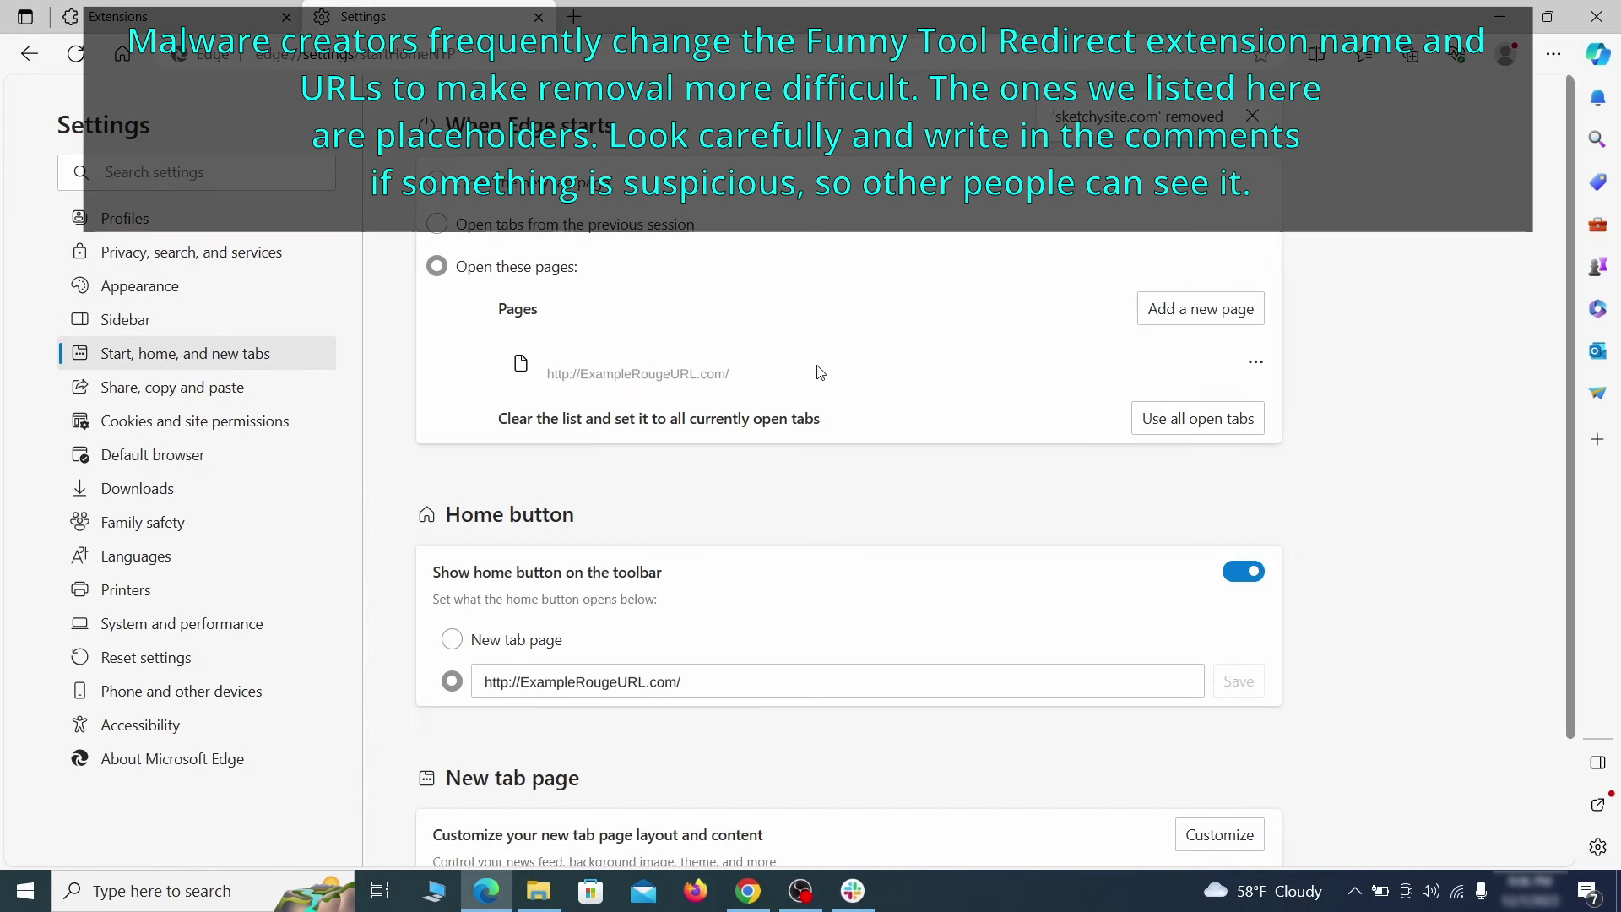
pyautogui.click(1255, 362)
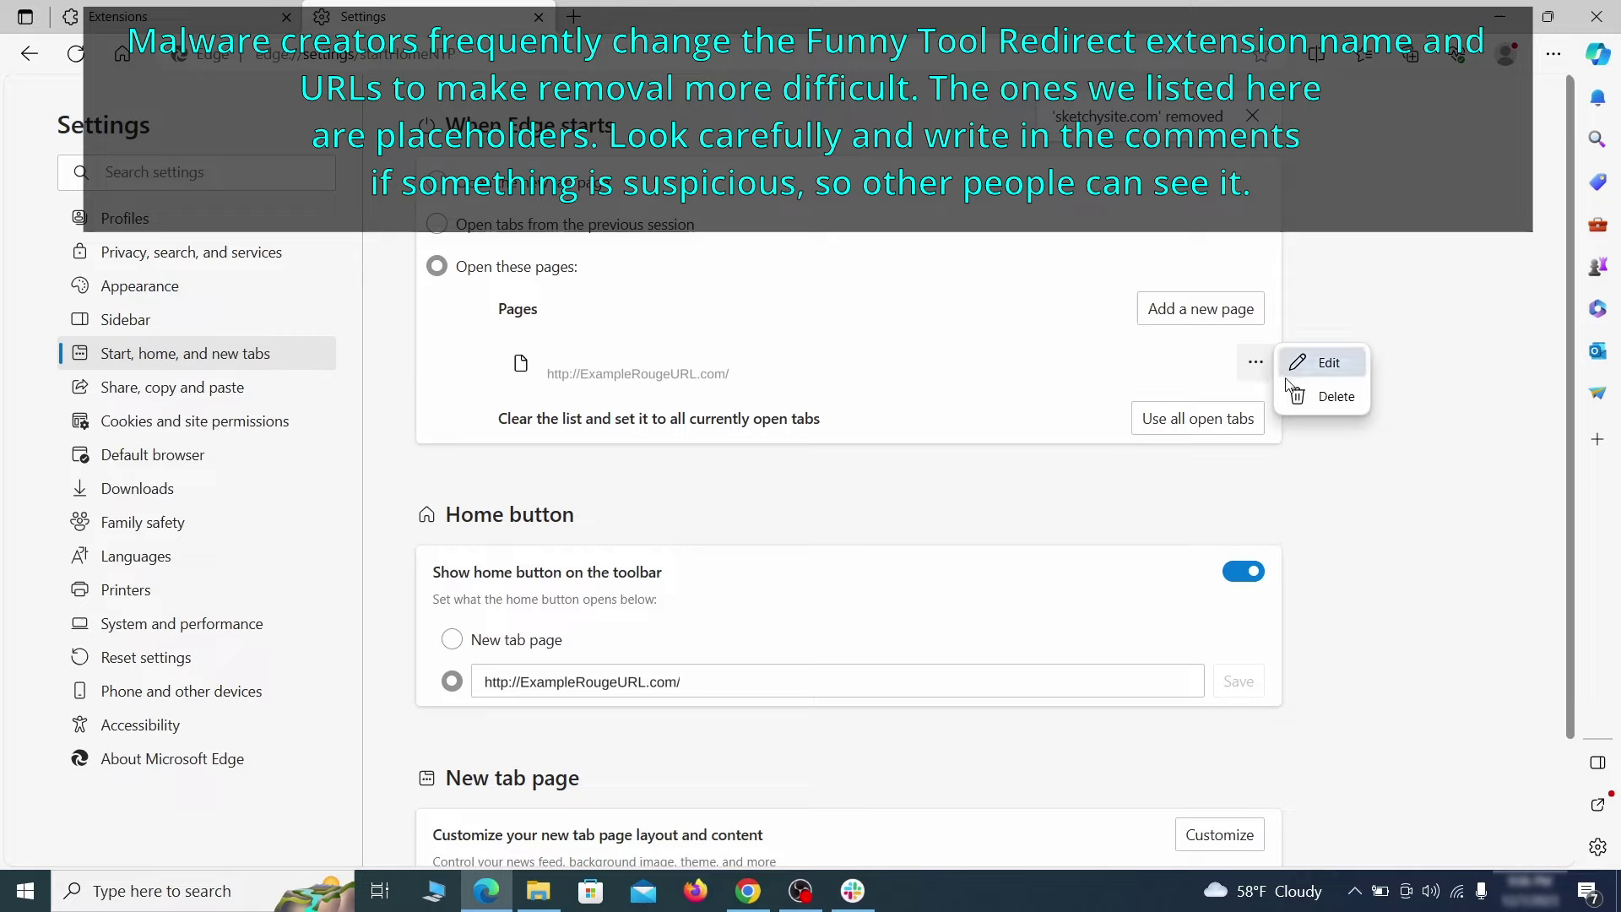
pyautogui.click(1322, 398)
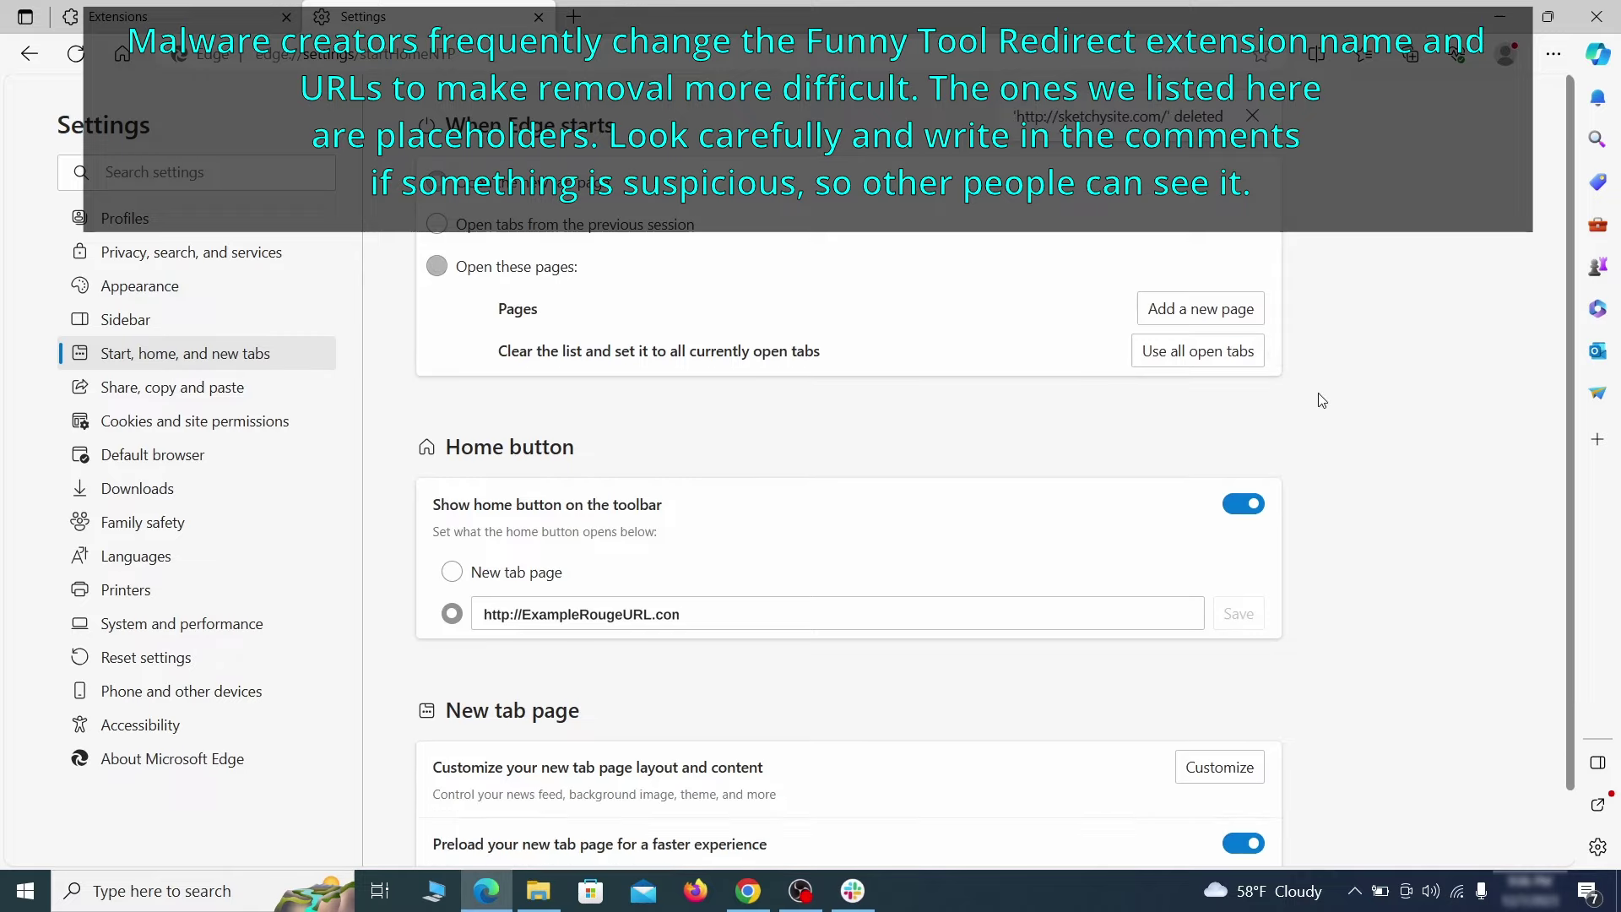
pyautogui.click(713, 602)
pyautogui.tripleClick(704, 606)
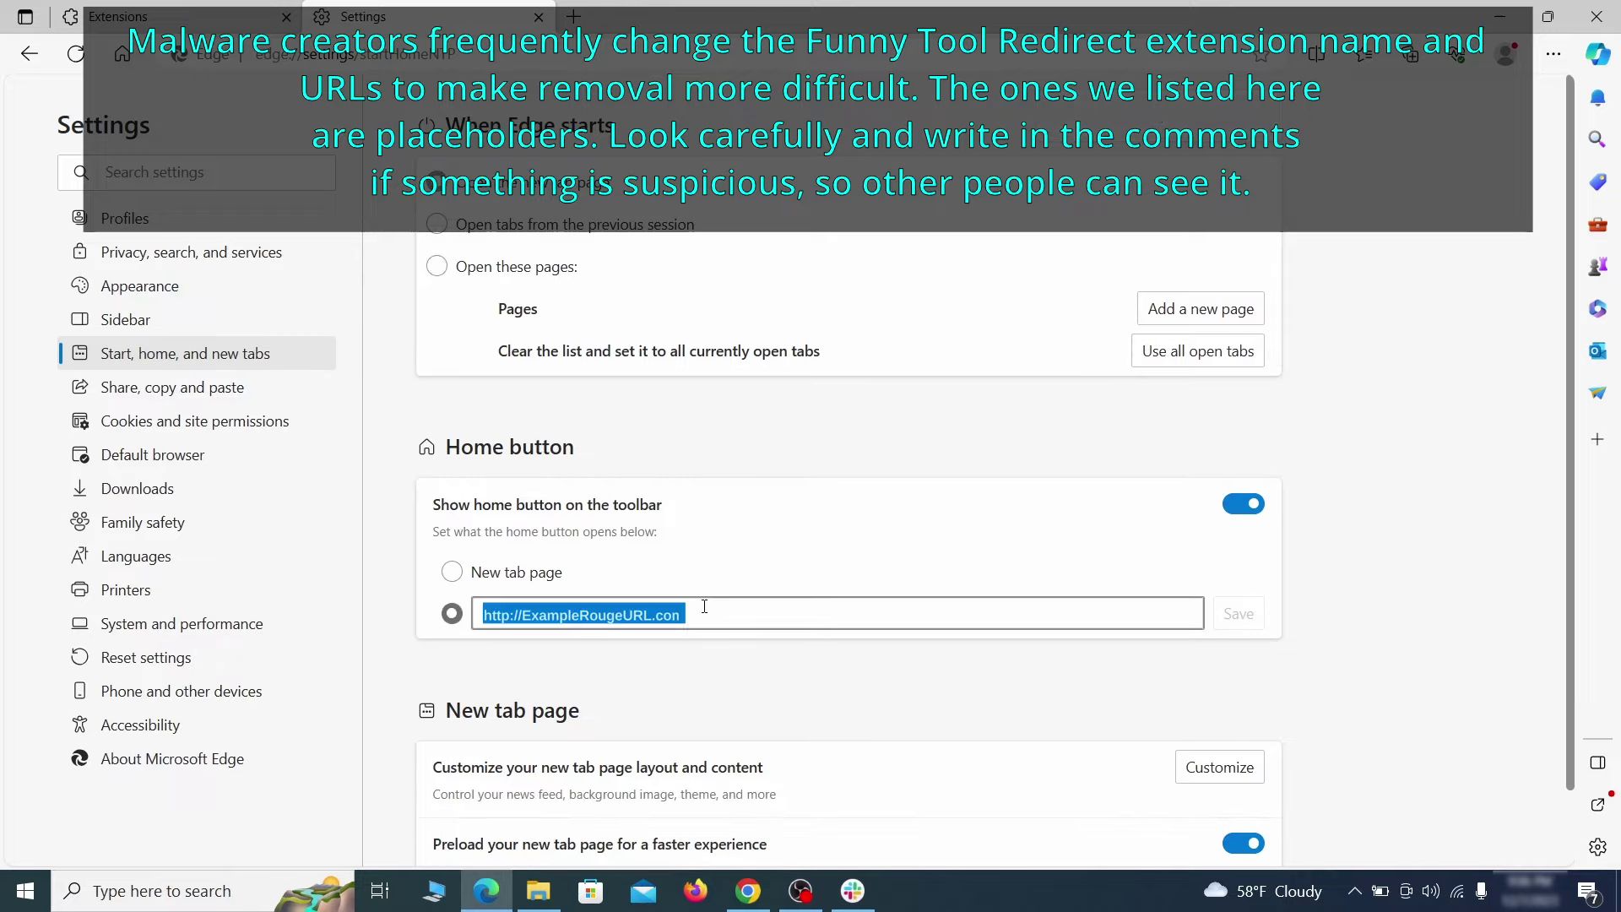
pyautogui.press('BackSpace')
pyautogui.click(452, 573)
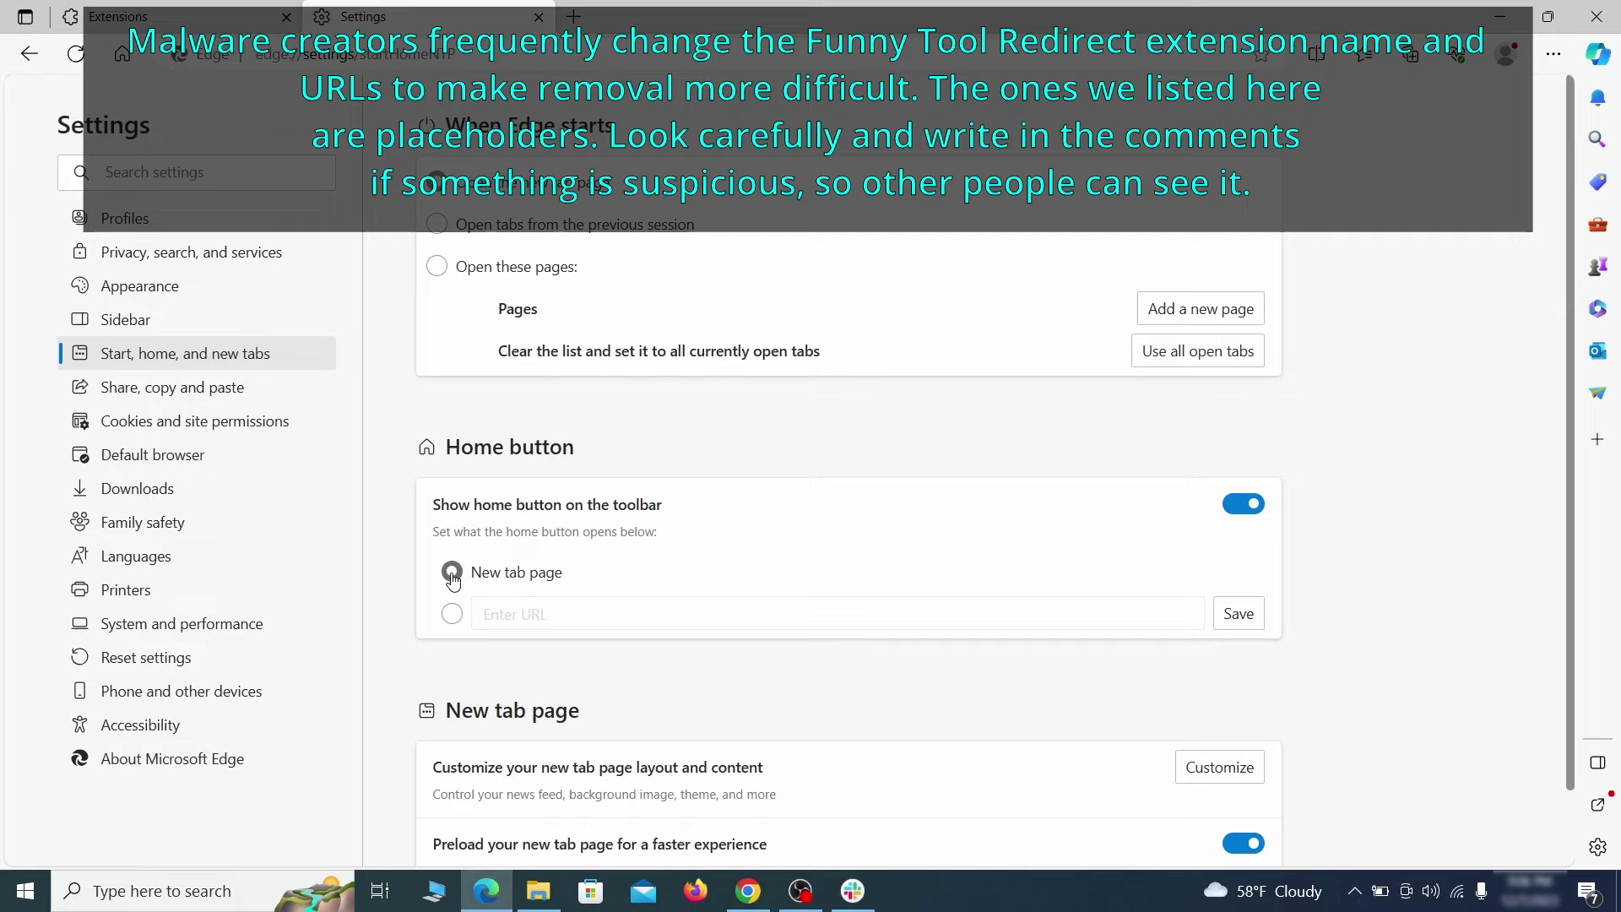
# Open the cookies and site permissions settings and review the permissions applied across all sites
pyautogui.click(297, 422)
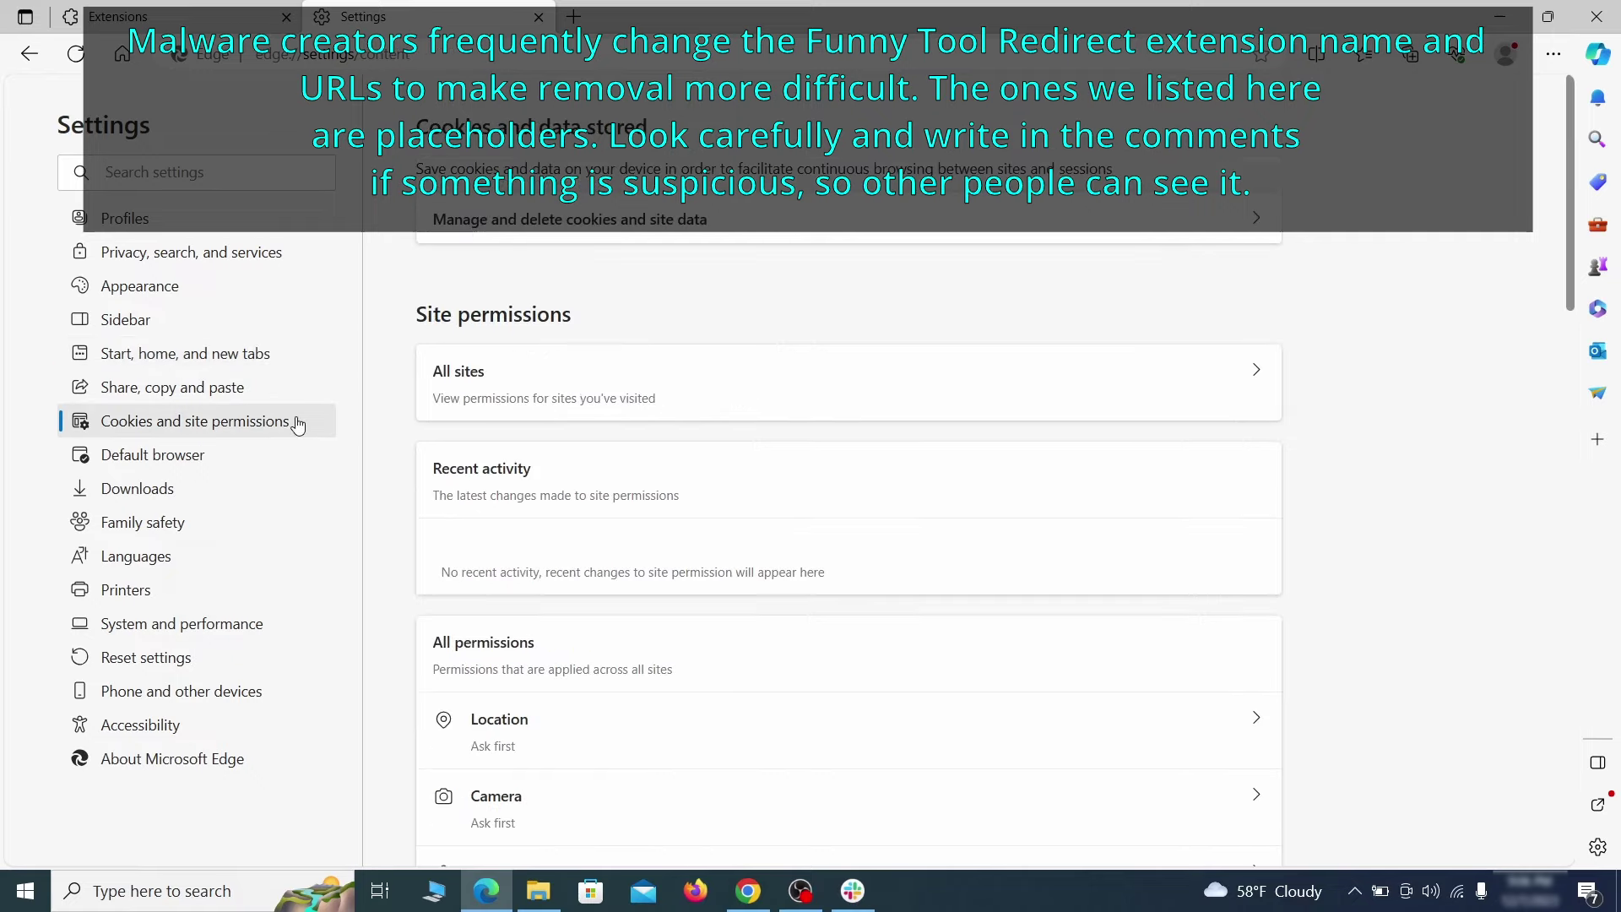
pyautogui.scroll(-7, 783, 439)
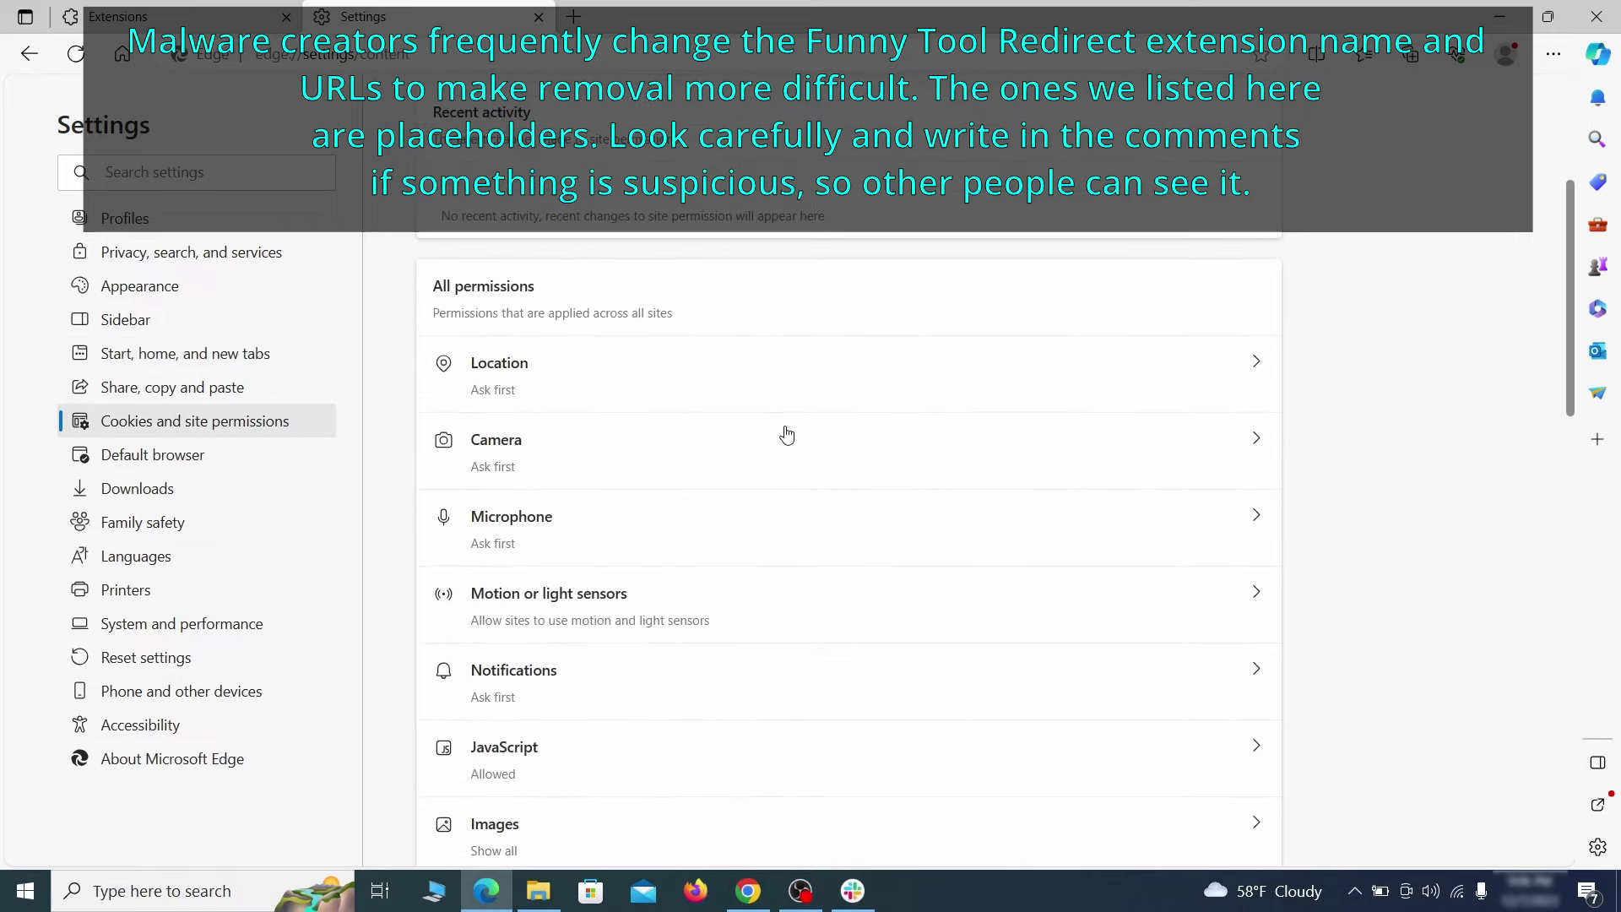